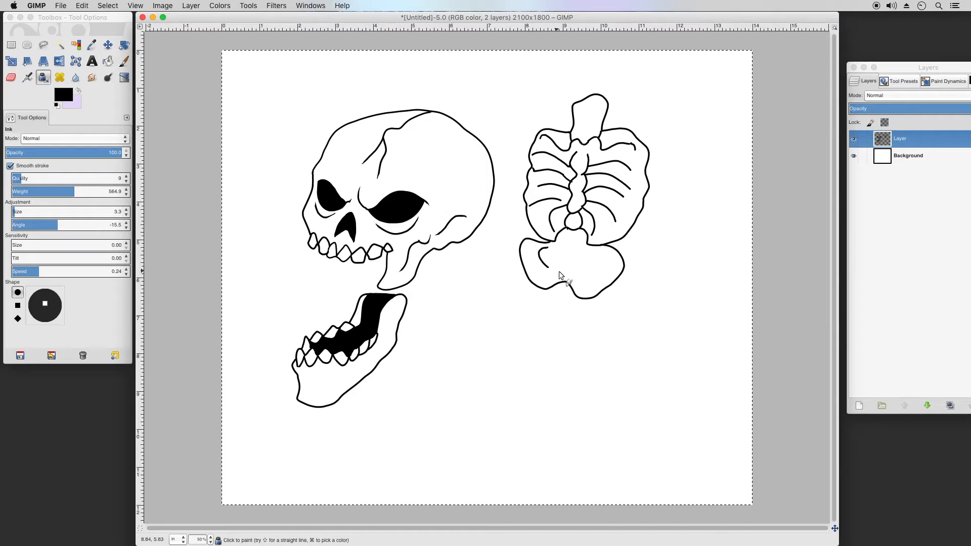
Ink the outlines of a long bone and, below it, a forearm ending in an open hand, beside the rib cage.
{"action": "left_click_drag", "start_coordinate": [696, 95], "coordinate": [694, 210]}
{"action": "left_click_drag", "start_coordinate": [715, 100], "coordinate": [698, 112]}
{"action": "mouse_move", "coordinate": [686, 245]}
{"action": "left_mouse_down"}
{"action": "mouse_move", "coordinate": [686, 276]}
{"action": "mouse_move", "coordinate": [686, 245]}
{"action": "left_mouse_up"}
{"action": "left_click_drag", "start_coordinate": [692, 256], "coordinate": [683, 335]}
{"action": "left_click_drag", "start_coordinate": [667, 339], "coordinate": [683, 342]}
{"action": "left_click_drag", "start_coordinate": [656, 367], "coordinate": [678, 390]}
Ink a foot and a fist below the torso, and draw the long curved blade under the sword's handle.
{"action": "mouse_move", "coordinate": [569, 417]}
{"action": "left_mouse_down"}
{"action": "mouse_move", "coordinate": [581, 423]}
{"action": "mouse_move", "coordinate": [569, 417]}
{"action": "left_mouse_up"}
{"action": "left_click_drag", "start_coordinate": [532, 444], "coordinate": [558, 457]}
{"action": "mouse_move", "coordinate": [708, 425]}
{"action": "left_mouse_down"}
{"action": "mouse_move", "coordinate": [722, 443]}
{"action": "mouse_move", "coordinate": [708, 425]}
{"action": "left_mouse_up"}
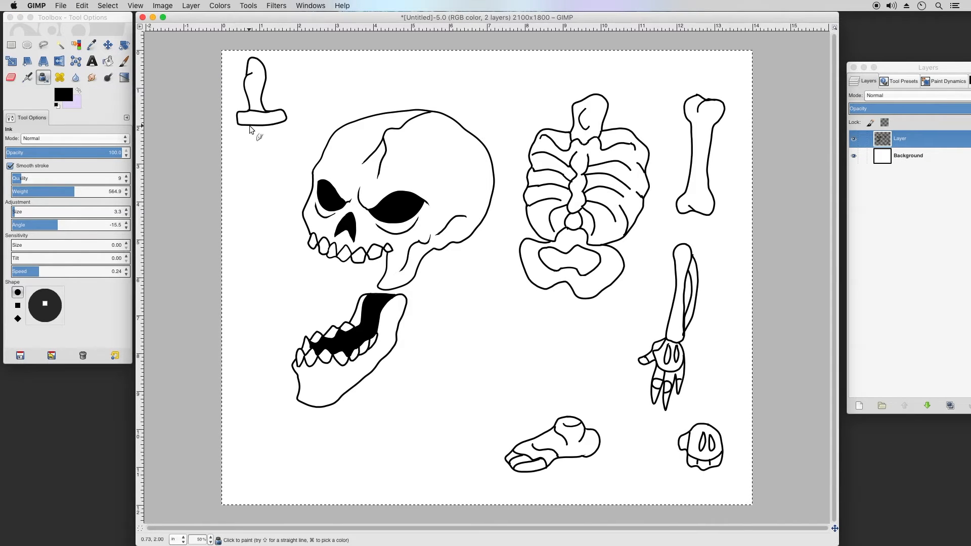
{"action": "left_click_drag", "start_coordinate": [251, 126], "coordinate": [305, 297]}
Bucket-fill the skull, jaw, long bone and foot with a cream bone colour.
{"action": "left_click", "coordinate": [108, 61]}
{"action": "left_click", "coordinate": [430, 162]}
{"action": "left_click", "coordinate": [348, 379]}
{"action": "left_click", "coordinate": [700, 151]}
{"action": "left_click", "coordinate": [544, 445]}
Fill the teeth with pale yellow and the sword's blade with grey and its handle with blue.
{"action": "left_click", "coordinate": [64, 94]}
{"action": "left_click", "coordinate": [339, 164]}
{"action": "left_click", "coordinate": [358, 255]}
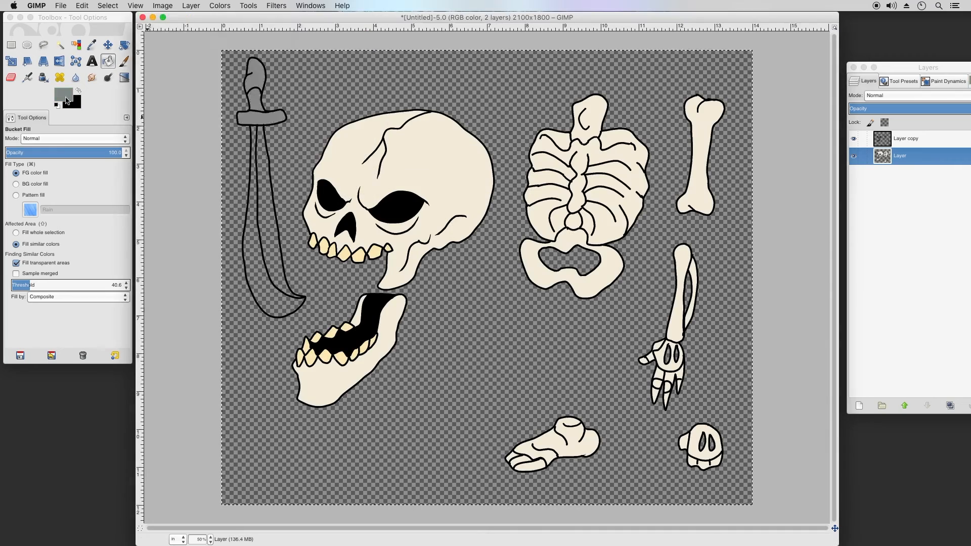
{"action": "left_click", "coordinate": [255, 243]}
{"action": "left_click", "coordinate": [255, 73]}
{"action": "left_click", "coordinate": [255, 100]}
Merge the line art copy and the coloured layer into a single layer.
{"action": "right_click", "coordinate": [900, 139]}
{"action": "left_click", "coordinate": [854, 383]}
{"action": "left_click", "coordinate": [92, 77]}
{"action": "left_click", "coordinate": [61, 6]}
{"action": "left_click", "coordinate": [130, 126]}
Cut drawn skeleton parts out with Free Select and outline the torso with it for its own layer.
{"action": "left_click", "coordinate": [43, 45]}
{"action": "left_click", "coordinate": [82, 5]}
{"action": "left_click", "coordinate": [87, 61]}
{"action": "left_click", "coordinate": [541, 84]}
{"action": "left_click", "coordinate": [500, 261]}
{"action": "left_click", "coordinate": [524, 307]}
Swap the foreground and background colours and ink a touch-up stroke across the torso's ribs.
{"action": "left_click", "coordinate": [43, 77]}
{"action": "left_click", "coordinate": [78, 90]}
{"action": "left_click_drag", "start_coordinate": [536, 198], "coordinate": [561, 193]}
Cut the remaining bones onto separate layers, name them LegArmbone and fist, and hide the fist layer.
{"action": "left_click", "coordinate": [43, 45]}
{"action": "left_click", "coordinate": [81, 5]}
{"action": "left_click", "coordinate": [87, 62]}
{"action": "type", "text": "LegArmbone"}
{"action": "left_click", "coordinate": [908, 241]}
{"action": "type", "text": "fist"}
{"action": "left_click", "coordinate": [854, 226]}
Move the jaw up above the torso to assemble the skeleton's head.
{"action": "left_click", "coordinate": [107, 44]}
{"action": "left_click_drag", "start_coordinate": [329, 369], "coordinate": [530, 148]}
{"action": "left_click", "coordinate": [162, 5]}
{"action": "left_click", "coordinate": [907, 197]}
Separate the open hand from the forearm with Free Select and name its layer openhand.
{"action": "left_click", "coordinate": [903, 160]}
{"action": "left_click", "coordinate": [43, 44]}
{"action": "left_click", "coordinate": [678, 425]}
{"action": "right_click", "coordinate": [901, 200]}
{"action": "type", "text": "openhand"}
Position the forearm and leg bone layers on the skeleton and flip the leg bone horizontally.
{"action": "left_click", "coordinate": [108, 45]}
{"action": "left_click", "coordinate": [910, 180]}
{"action": "left_click", "coordinate": [908, 239]}
{"action": "left_click", "coordinate": [192, 5]}
{"action": "mouse_move", "coordinate": [204, 120]}
{"action": "left_click", "coordinate": [299, 122]}
Duplicate the leg bone layer and flip the copy vertically for the lower leg.
{"action": "left_click", "coordinate": [949, 406]}
{"action": "left_click", "coordinate": [191, 6]}
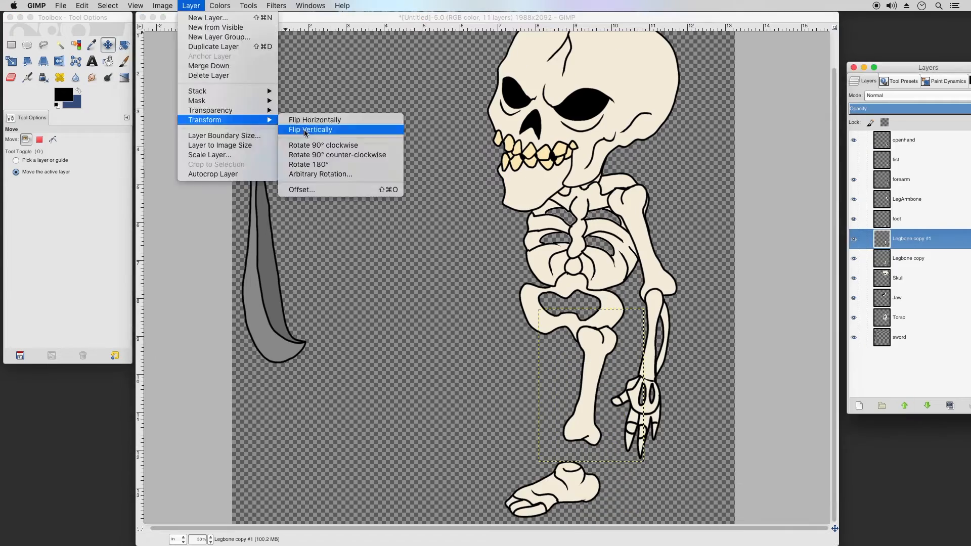
{"action": "left_click", "coordinate": [308, 129]}
Rename the LegArmbone layer as Armbone and merge the limb layer down.
{"action": "key", "text": "minus"}
{"action": "key", "text": "minus"}
{"action": "left_click", "coordinate": [899, 277]}
{"action": "double_click", "coordinate": [901, 201]}
{"action": "key", "text": "BackSpace"}
{"action": "key", "text": "BackSpace"}
{"action": "key", "text": "BackSpace"}
{"action": "right_click", "coordinate": [905, 180]}
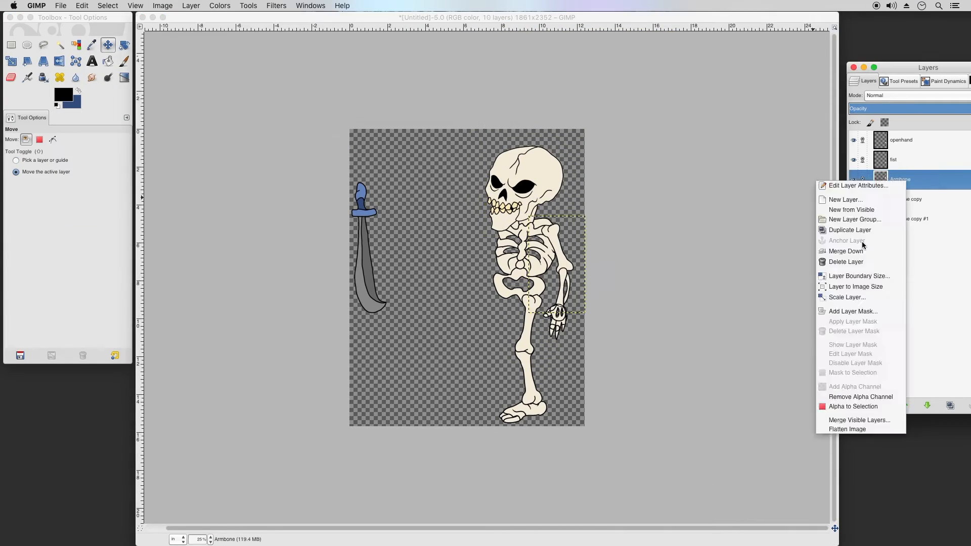
{"action": "left_click", "coordinate": [861, 250]}
Duplicate the arm layers and place the copies on the opposite shoulder as the second arm.
{"action": "left_click", "coordinate": [950, 405]}
{"action": "left_click", "coordinate": [897, 297]}
{"action": "left_click", "coordinate": [11, 61]}
{"action": "left_click", "coordinate": [108, 44]}
Duplicate the foot layer for the second leg and raise the copy in the layer order.
{"action": "left_click", "coordinate": [894, 219]}
{"action": "right_click", "coordinate": [909, 200]}
{"action": "left_click", "coordinate": [950, 406]}
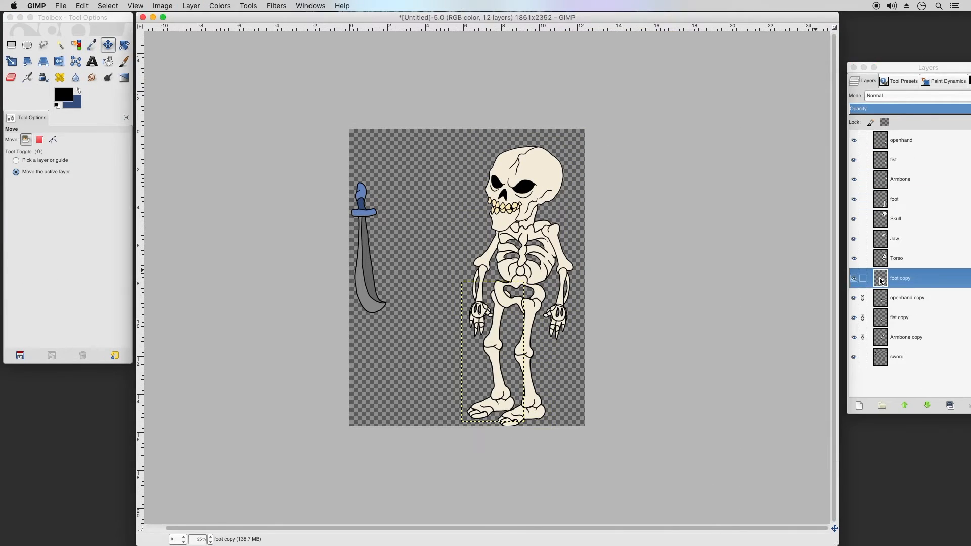
{"action": "left_click", "coordinate": [905, 406]}
Adjust the open hand and move the sword across the canvas beside the skeleton's arm.
{"action": "left_click", "coordinate": [901, 140]}
{"action": "left_click", "coordinate": [11, 61]}
{"action": "left_click", "coordinate": [107, 44]}
{"action": "left_click", "coordinate": [896, 357]}
{"action": "left_click_drag", "start_coordinate": [363, 211], "coordinate": [581, 266]}
{"action": "left_click", "coordinate": [200, 540]}
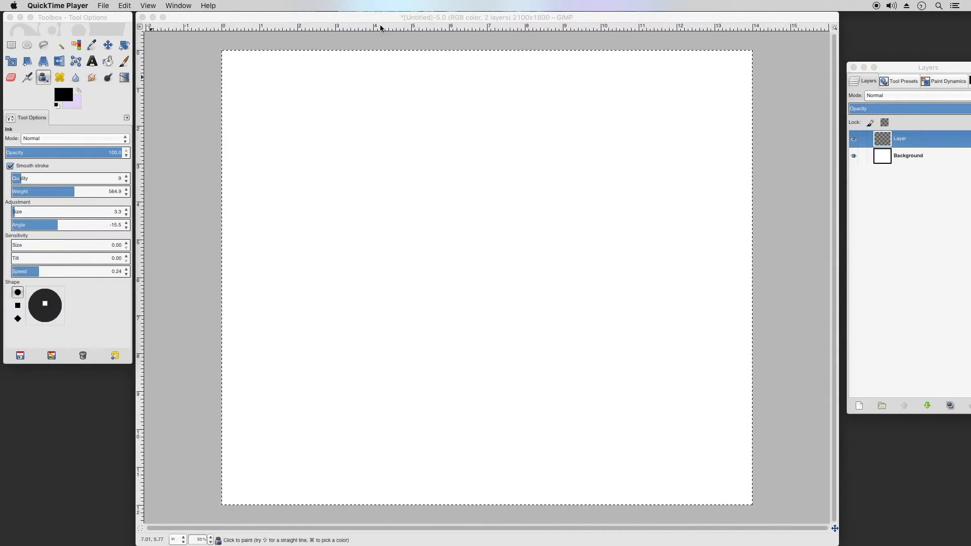
Return to the blank GIMP canvas and ink the skull's larger eye socket with an upper arc and a lower curve.
{"action": "left_click", "coordinate": [377, 18]}
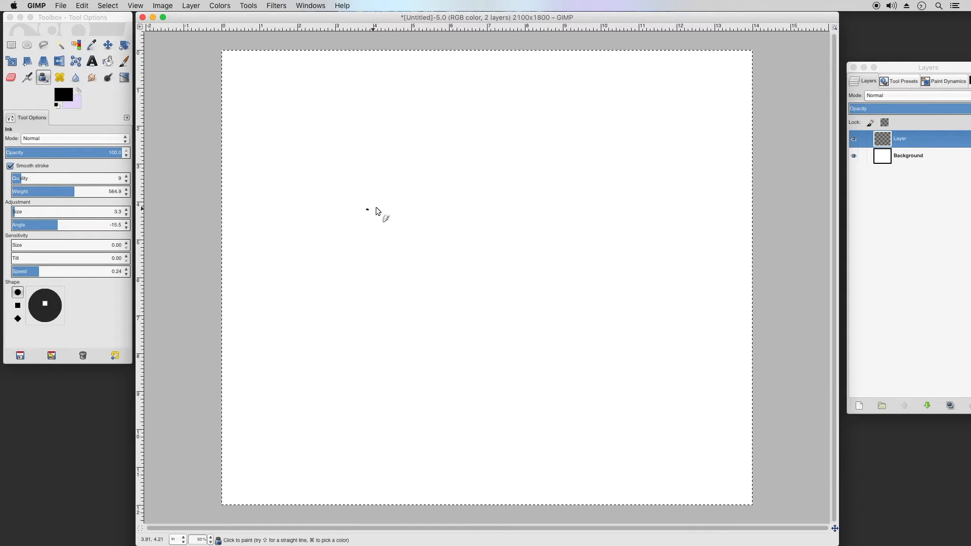
{"action": "left_click_drag", "start_coordinate": [397, 196], "coordinate": [428, 208]}
{"action": "mouse_move", "coordinate": [395, 227]}
{"action": "left_mouse_down"}
{"action": "mouse_move", "coordinate": [416, 221]}
{"action": "mouse_move", "coordinate": [425, 200]}
{"action": "left_mouse_up"}
{"action": "left_click_drag", "start_coordinate": [347, 204], "coordinate": [317, 190]}
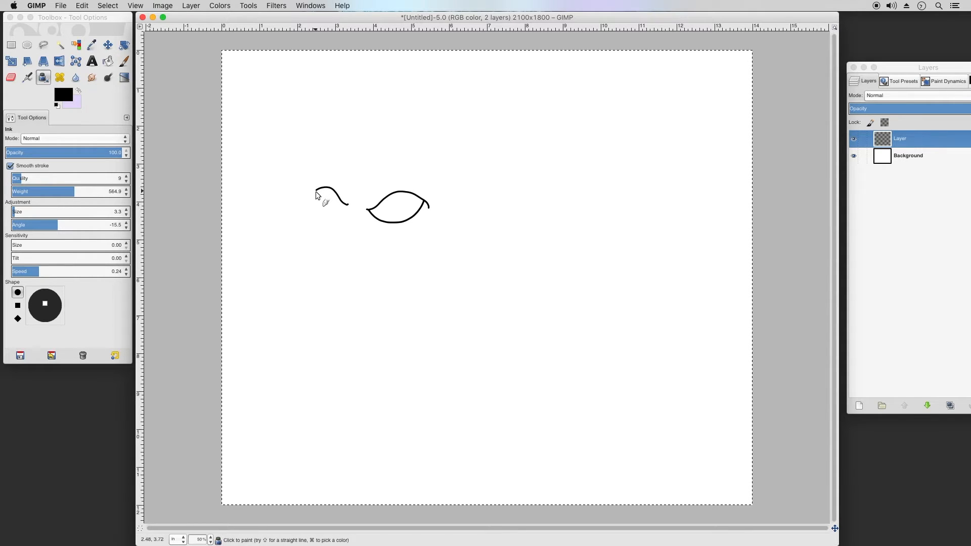
{"action": "left_click_drag", "start_coordinate": [328, 223], "coordinate": [350, 210]}
{"action": "left_click", "coordinate": [82, 6]}
{"action": "left_click", "coordinate": [88, 17]}
Ink the smaller eye socket beside the large one and a short brow line between them.
{"action": "left_click_drag", "start_coordinate": [347, 202], "coordinate": [321, 181]}
{"action": "mouse_move", "coordinate": [319, 184]}
{"action": "left_mouse_down"}
{"action": "mouse_move", "coordinate": [327, 213]}
{"action": "mouse_move", "coordinate": [347, 202]}
{"action": "left_mouse_up"}
{"action": "left_click_drag", "start_coordinate": [358, 195], "coordinate": [360, 185]}
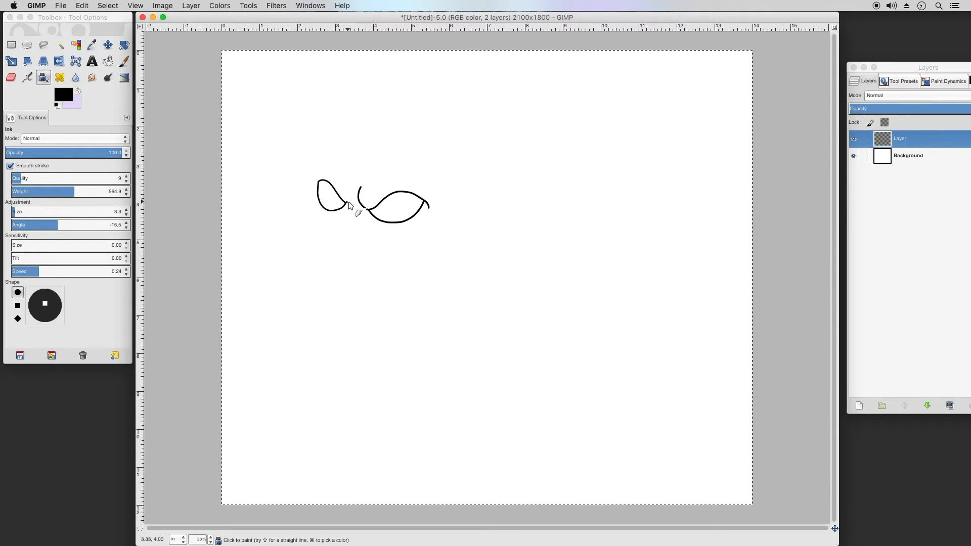
{"action": "left_click_drag", "start_coordinate": [353, 199], "coordinate": [350, 204]}
{"action": "left_click", "coordinate": [84, 5]}
{"action": "left_click", "coordinate": [104, 20]}
Ink a pointed nose cavity below the eye sockets and a curved crease under each eye.
{"action": "left_click_drag", "start_coordinate": [341, 222], "coordinate": [337, 239]}
{"action": "mouse_move", "coordinate": [335, 237]}
{"action": "left_mouse_down"}
{"action": "mouse_move", "coordinate": [353, 243]}
{"action": "mouse_move", "coordinate": [348, 214]}
{"action": "left_mouse_up"}
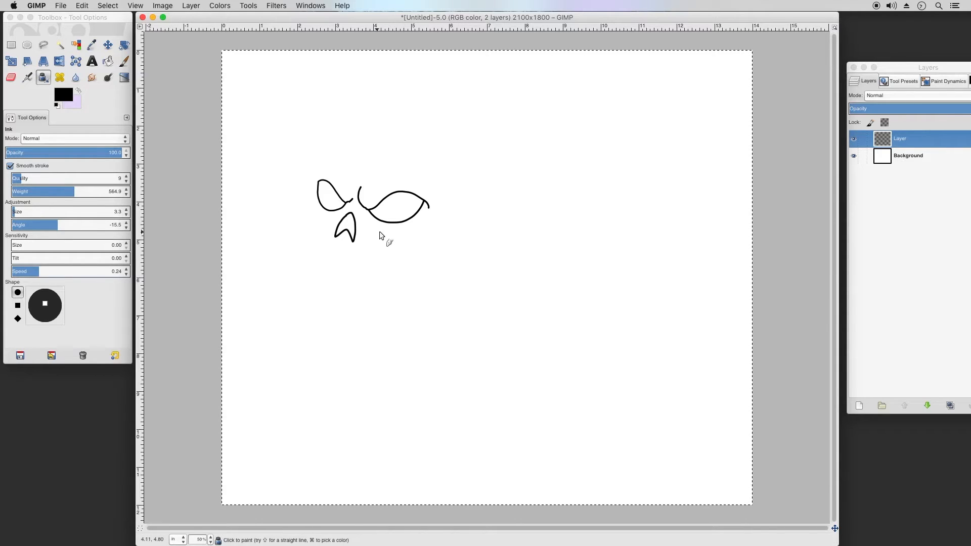
{"action": "mouse_move", "coordinate": [376, 225]}
{"action": "left_mouse_down"}
{"action": "mouse_move", "coordinate": [405, 234]}
{"action": "mouse_move", "coordinate": [420, 217]}
{"action": "left_mouse_up"}
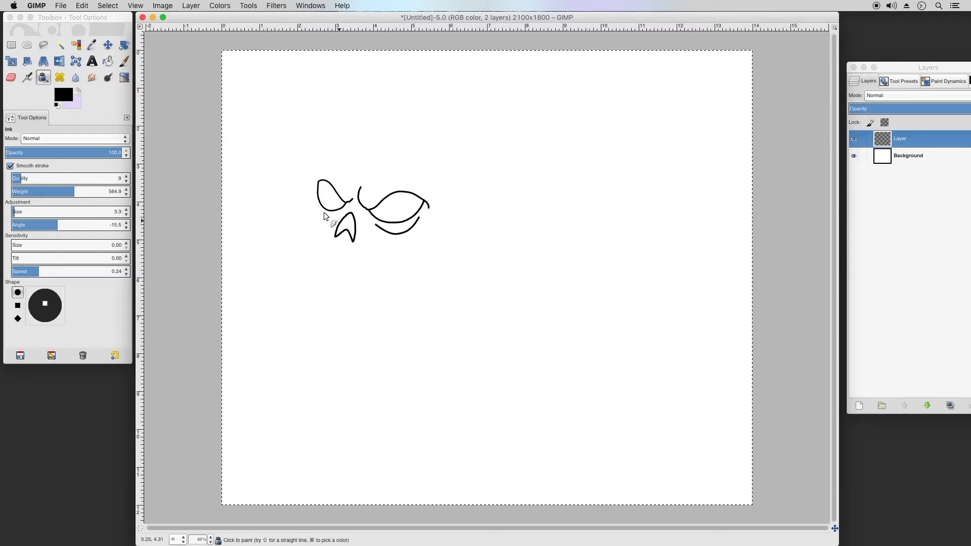
{"action": "left_click_drag", "start_coordinate": [314, 200], "coordinate": [325, 218]}
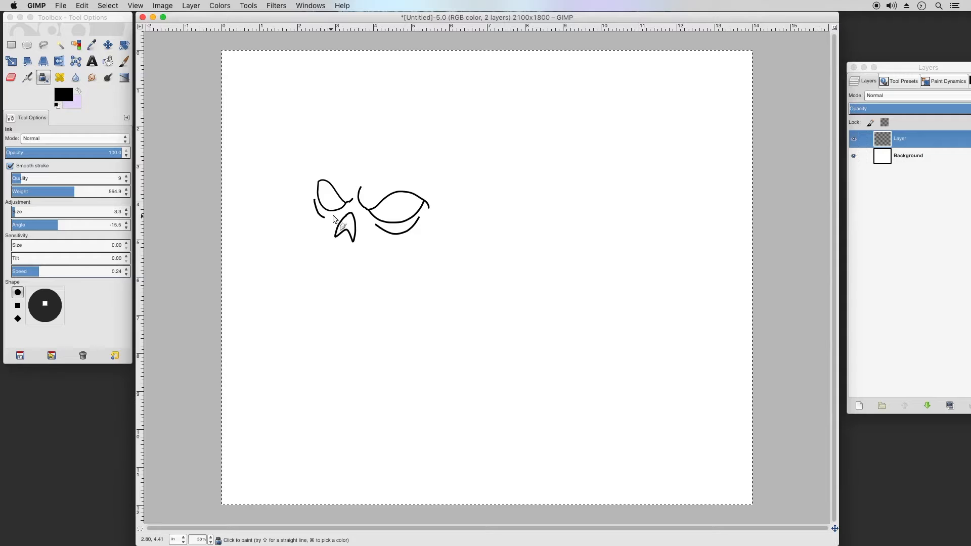
{"action": "left_click_drag", "start_coordinate": [324, 218], "coordinate": [336, 215]}
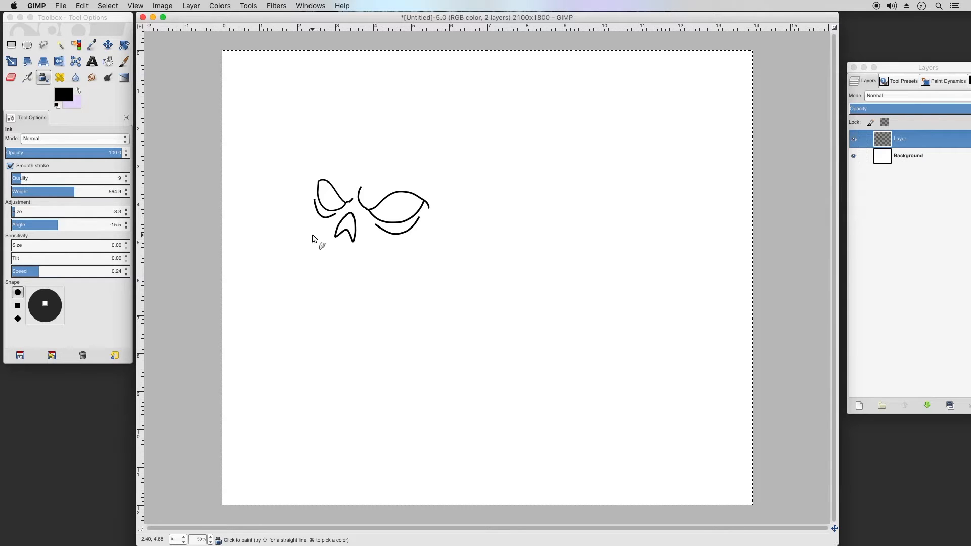
Ink the skull's outline with a scalloped tooth line, cheek, rounded cranium and jaw hinge.
{"action": "mouse_move", "coordinate": [311, 234]}
{"action": "left_mouse_down"}
{"action": "mouse_move", "coordinate": [314, 250]}
{"action": "mouse_move", "coordinate": [363, 267]}
{"action": "mouse_move", "coordinate": [385, 248]}
{"action": "left_mouse_up"}
{"action": "left_click_drag", "start_coordinate": [313, 173], "coordinate": [304, 212]}
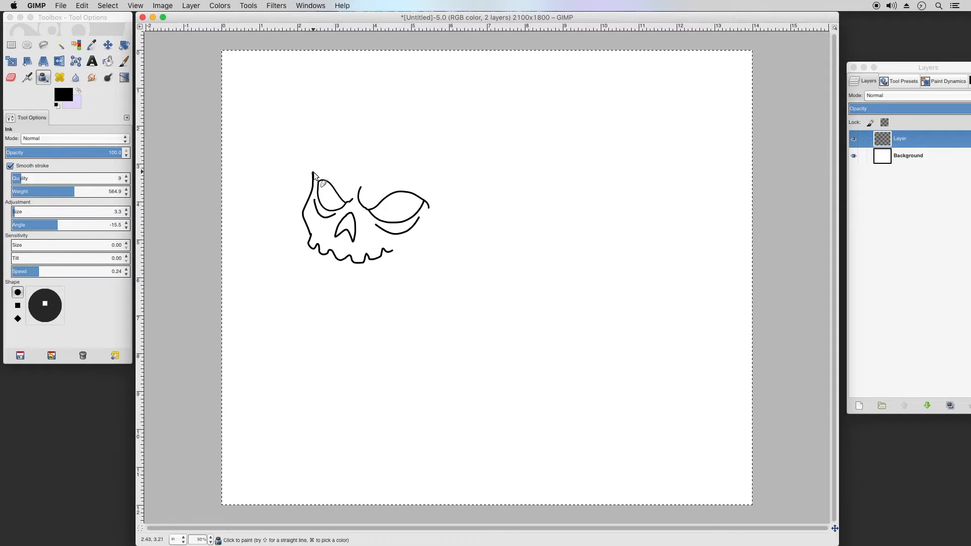
{"action": "left_click_drag", "start_coordinate": [316, 167], "coordinate": [335, 132]}
{"action": "mouse_move", "coordinate": [494, 175]}
{"action": "left_mouse_down"}
{"action": "mouse_move", "coordinate": [494, 221]}
{"action": "mouse_move", "coordinate": [449, 250]}
{"action": "mouse_move", "coordinate": [427, 249]}
{"action": "left_mouse_up"}
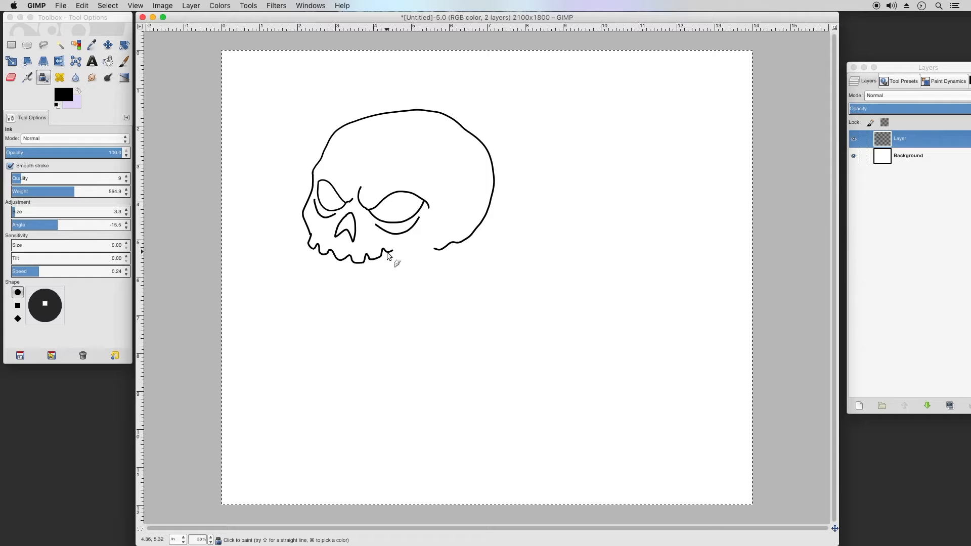
{"action": "mouse_move", "coordinate": [389, 275]}
{"action": "left_mouse_down"}
{"action": "mouse_move", "coordinate": [384, 289]}
{"action": "mouse_move", "coordinate": [400, 294]}
{"action": "mouse_move", "coordinate": [436, 249]}
{"action": "left_mouse_up"}
Ink the tops of the upper teeth along the scalloped line to close each tooth.
{"action": "mouse_move", "coordinate": [319, 247]}
{"action": "left_mouse_down"}
{"action": "mouse_move", "coordinate": [313, 236]}
{"action": "mouse_move", "coordinate": [325, 237]}
{"action": "mouse_move", "coordinate": [329, 251]}
{"action": "left_mouse_up"}
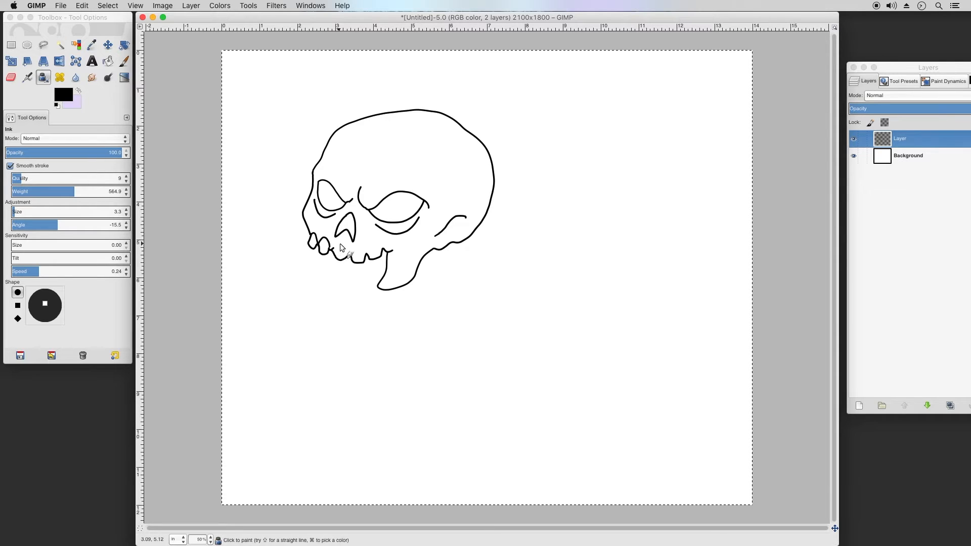
{"action": "mouse_move", "coordinate": [343, 248]}
{"action": "left_mouse_down"}
{"action": "mouse_move", "coordinate": [359, 261]}
{"action": "mouse_move", "coordinate": [381, 249]}
{"action": "left_mouse_up"}
{"action": "left_click_drag", "start_coordinate": [384, 249], "coordinate": [388, 252]}
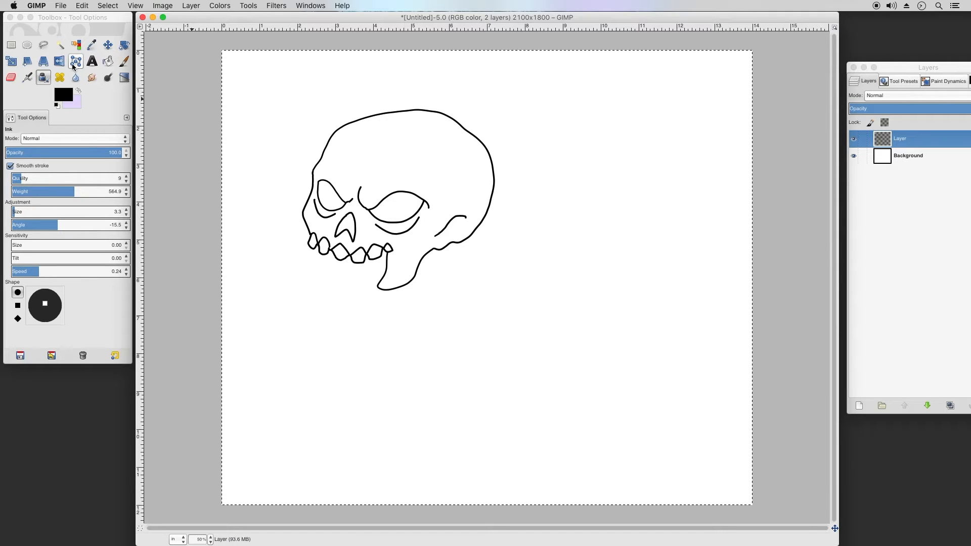
Erase the third upper tooth and ink two narrower teeth in the gap.
{"action": "left_click", "coordinate": [12, 78]}
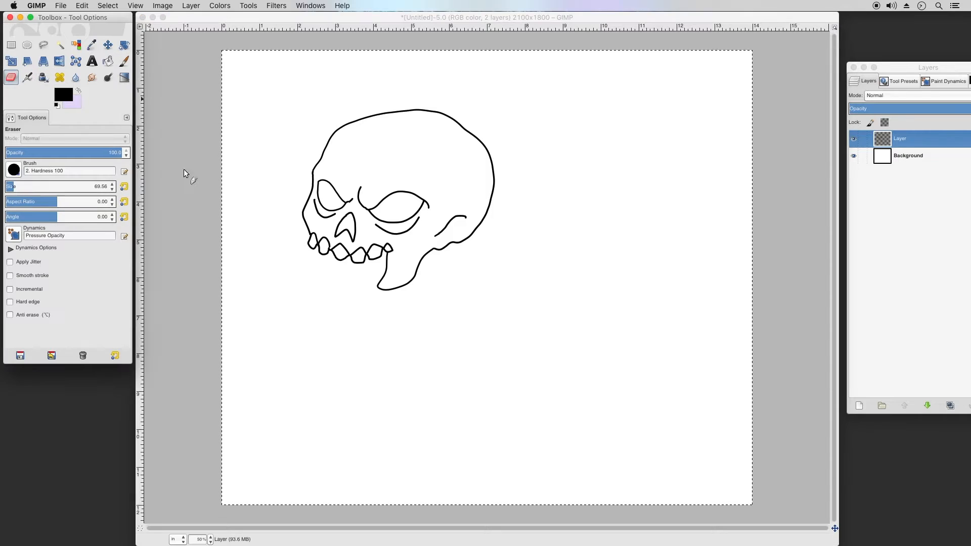
{"action": "left_click", "coordinate": [339, 261]}
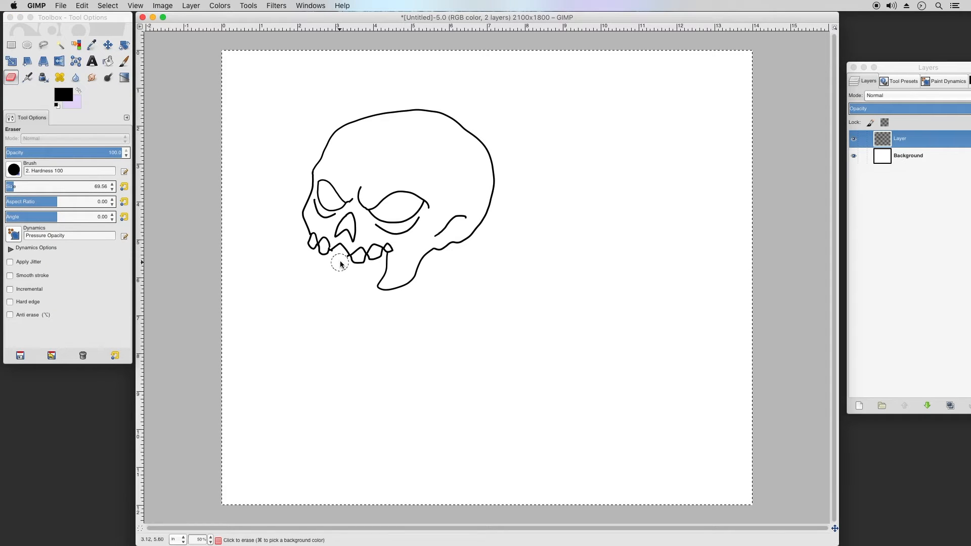
{"action": "left_click_drag", "start_coordinate": [343, 259], "coordinate": [341, 255]}
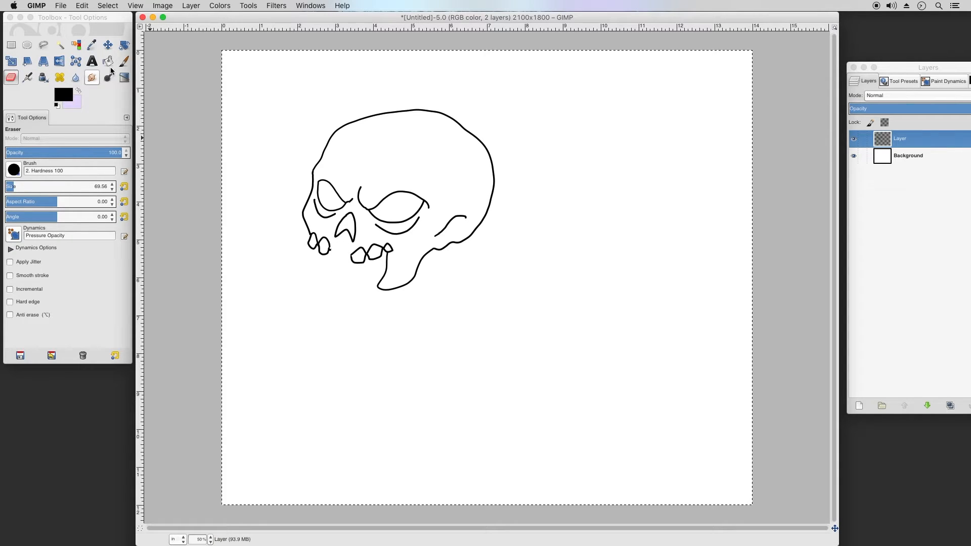
{"action": "left_click", "coordinate": [50, 79]}
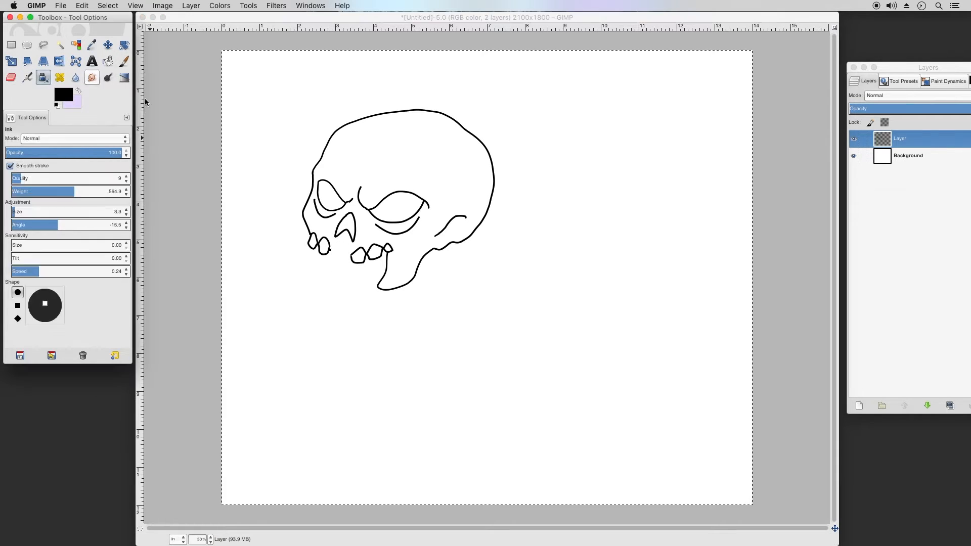
{"action": "left_click", "coordinate": [329, 256]}
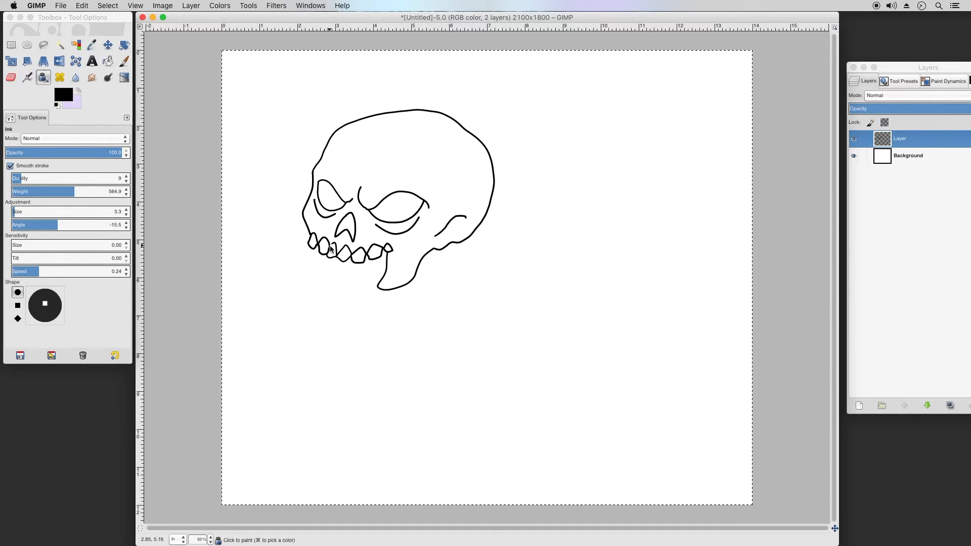
Set the eraser size to 15.69 and erase the stray mark inside the redrawn tooth.
{"action": "left_click", "coordinate": [12, 77]}
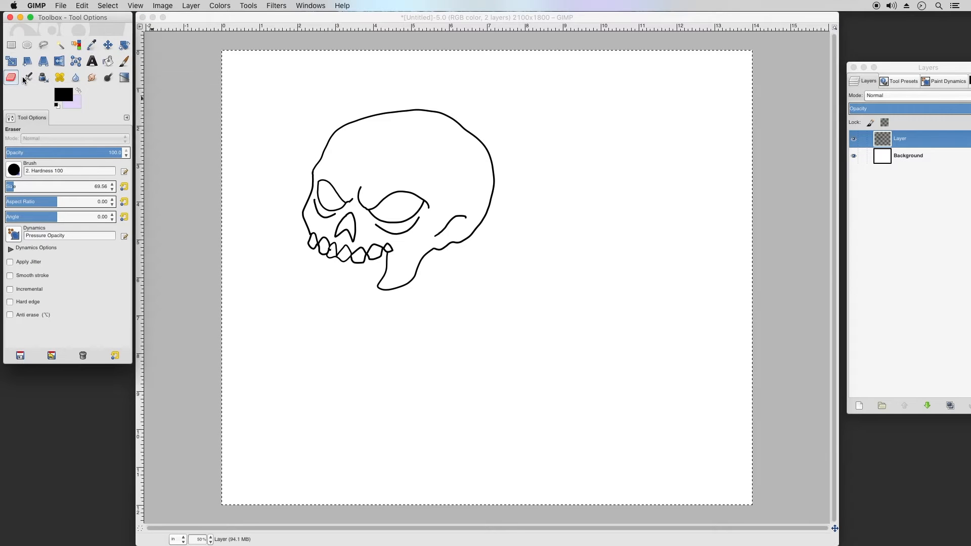
{"action": "left_click", "coordinate": [8, 187]}
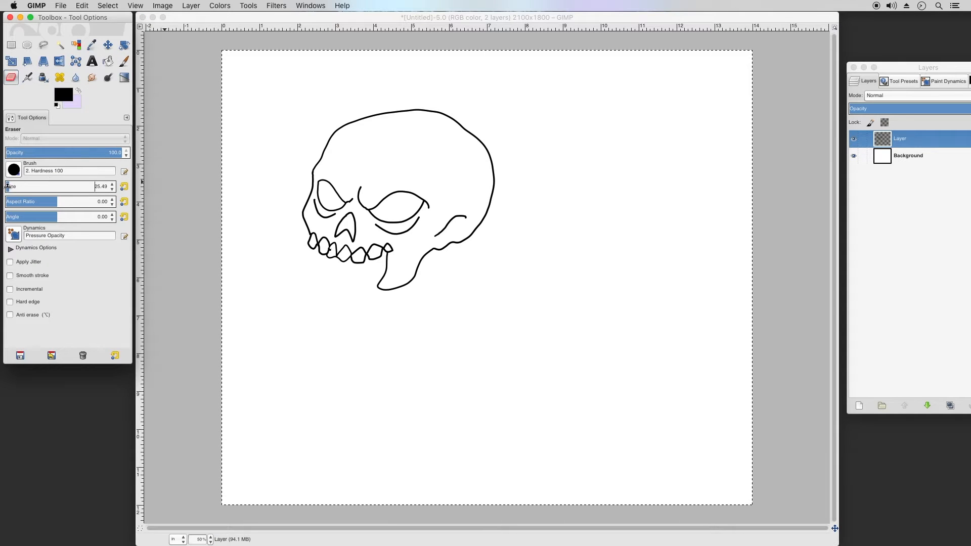
{"action": "left_click", "coordinate": [332, 250]}
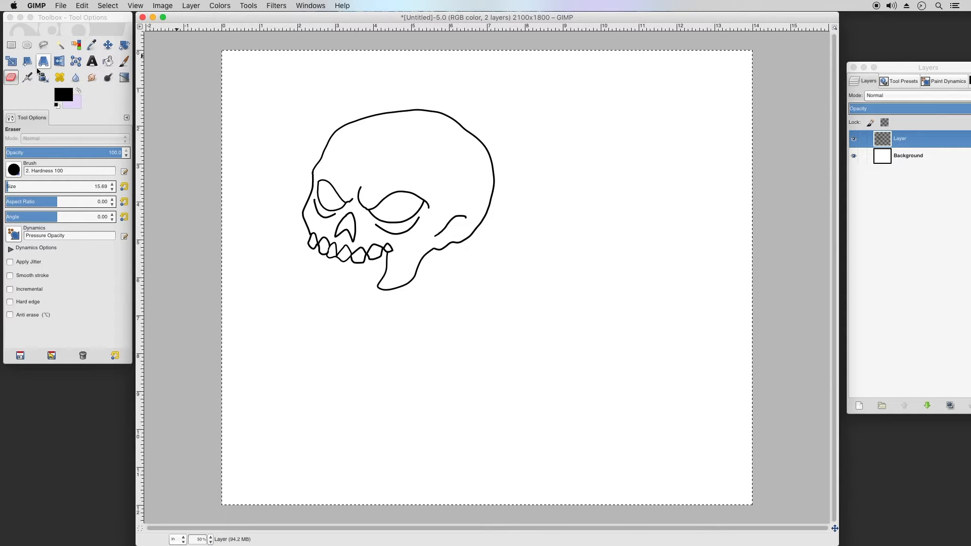
Ink a forked crack from the skull's top down the forehead and contour lines along the jaw hinge and cheekbone.
{"action": "left_click", "coordinate": [43, 77]}
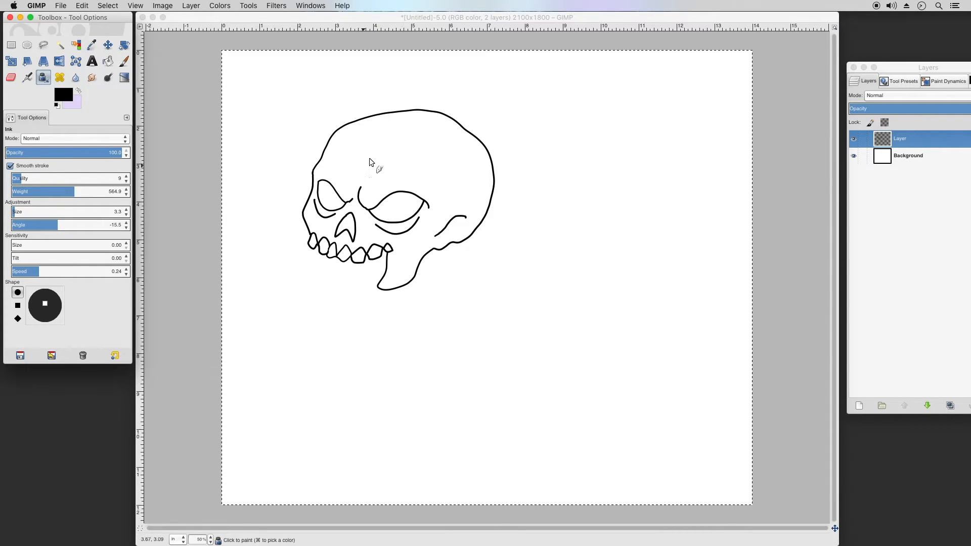
{"action": "left_click", "coordinate": [432, 116]}
{"action": "mouse_move", "coordinate": [404, 128]}
{"action": "left_mouse_down"}
{"action": "mouse_move", "coordinate": [389, 128]}
{"action": "mouse_move", "coordinate": [362, 164]}
{"action": "mouse_move", "coordinate": [386, 148]}
{"action": "mouse_move", "coordinate": [379, 188]}
{"action": "left_mouse_up"}
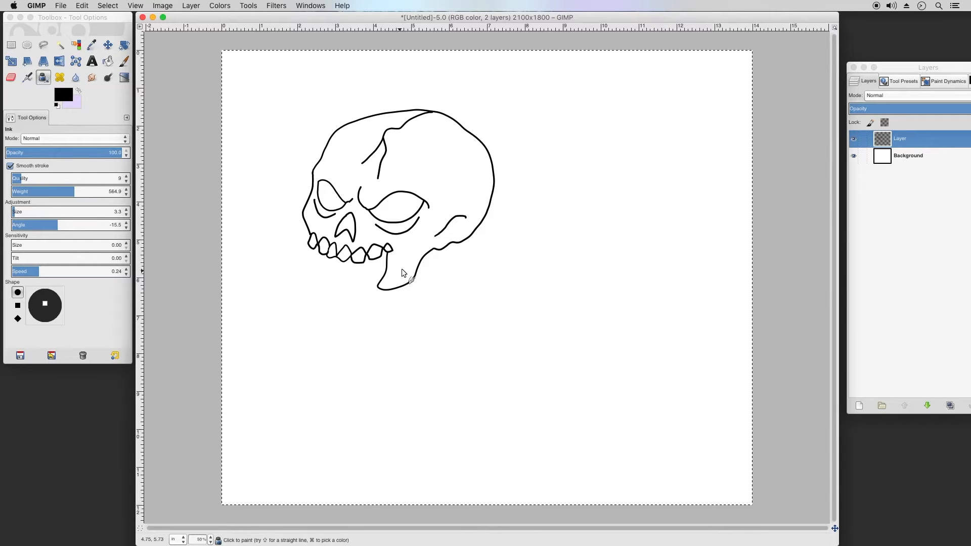
{"action": "left_click_drag", "start_coordinate": [399, 273], "coordinate": [419, 242]}
{"action": "left_click_drag", "start_coordinate": [434, 237], "coordinate": [440, 234]}
Ink the lower teeth below the skull as a curved front row and a second row behind it.
{"action": "mouse_move", "coordinate": [297, 366]}
{"action": "left_mouse_down"}
{"action": "mouse_move", "coordinate": [301, 349]}
{"action": "mouse_move", "coordinate": [307, 360]}
{"action": "mouse_move", "coordinate": [314, 349]}
{"action": "mouse_move", "coordinate": [317, 358]}
{"action": "mouse_move", "coordinate": [349, 357]}
{"action": "mouse_move", "coordinate": [378, 333]}
{"action": "left_mouse_up"}
{"action": "mouse_move", "coordinate": [318, 356]}
{"action": "left_mouse_down"}
{"action": "mouse_move", "coordinate": [346, 368]}
{"action": "mouse_move", "coordinate": [350, 358]}
{"action": "left_mouse_up"}
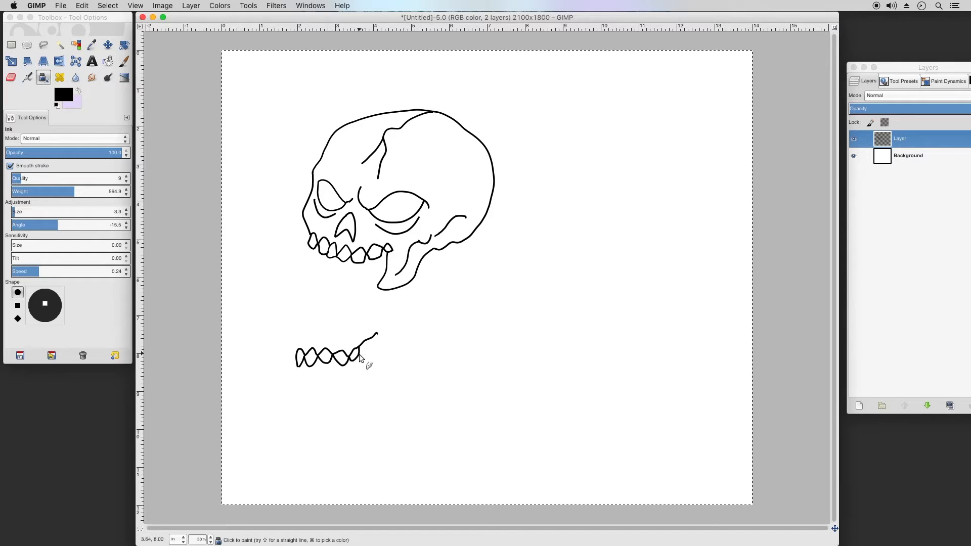
{"action": "left_click_drag", "start_coordinate": [365, 357], "coordinate": [371, 341]}
{"action": "mouse_move", "coordinate": [302, 354]}
{"action": "left_mouse_down"}
{"action": "mouse_move", "coordinate": [305, 336]}
{"action": "mouse_move", "coordinate": [323, 326]}
{"action": "mouse_move", "coordinate": [355, 329]}
{"action": "mouse_move", "coordinate": [336, 337]}
{"action": "left_mouse_up"}
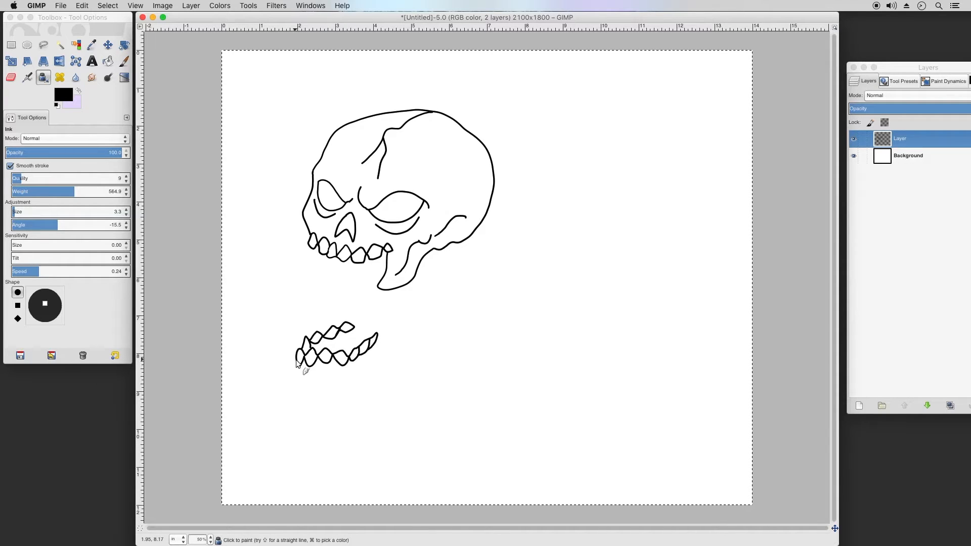
Ink the lower jaw's outline around the teeth and close the far side of the jaw at the top.
{"action": "left_click_drag", "start_coordinate": [296, 359], "coordinate": [292, 366]}
{"action": "mouse_move", "coordinate": [298, 375]}
{"action": "left_mouse_down"}
{"action": "mouse_move", "coordinate": [298, 401]}
{"action": "mouse_move", "coordinate": [323, 408]}
{"action": "mouse_move", "coordinate": [370, 373]}
{"action": "mouse_move", "coordinate": [397, 343]}
{"action": "mouse_move", "coordinate": [406, 296]}
{"action": "mouse_move", "coordinate": [390, 298]}
{"action": "mouse_move", "coordinate": [378, 340]}
{"action": "left_mouse_up"}
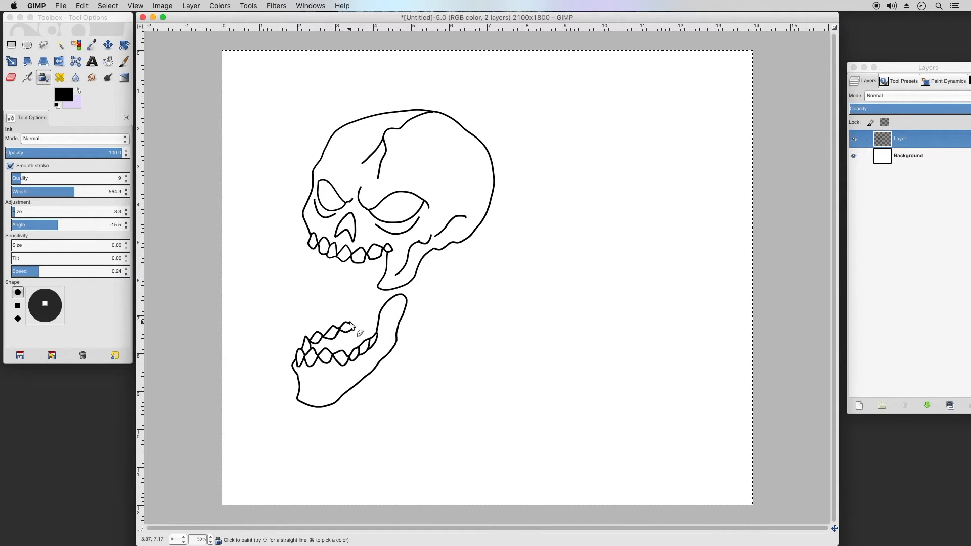
{"action": "left_click_drag", "start_coordinate": [350, 322], "coordinate": [360, 299]}
{"action": "left_click_drag", "start_coordinate": [364, 294], "coordinate": [397, 295]}
{"action": "left_click_drag", "start_coordinate": [362, 321], "coordinate": [362, 326]}
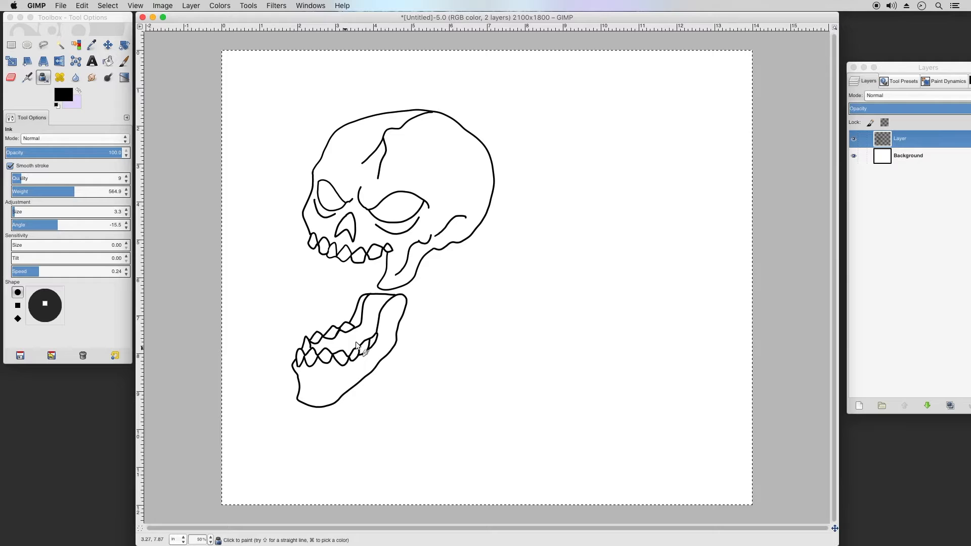
Bucket-fill the inside of the mouth, the nose cavity and both eye sockets with black.
{"action": "left_click", "coordinate": [108, 62]}
{"action": "left_click", "coordinate": [349, 339]}
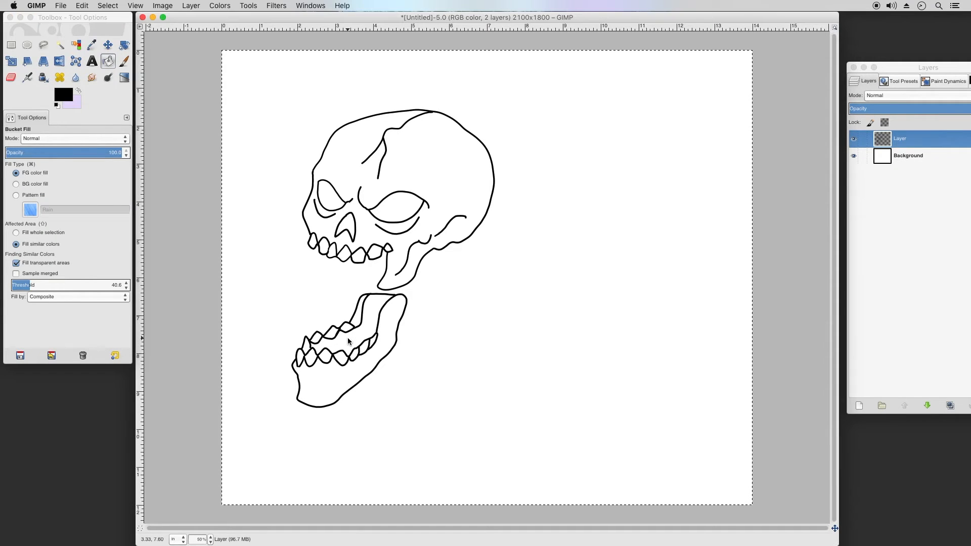
{"action": "left_click", "coordinate": [349, 338]}
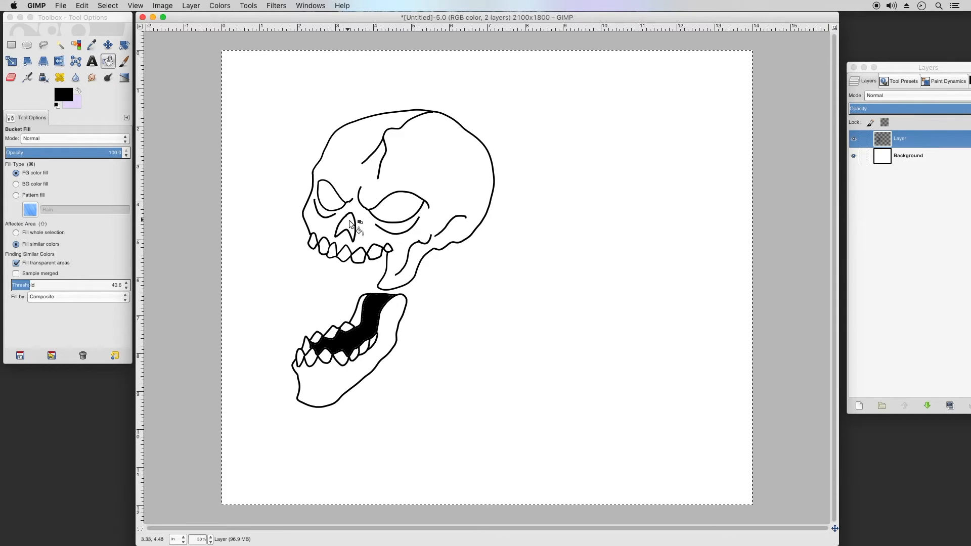
{"action": "left_click", "coordinate": [340, 209]}
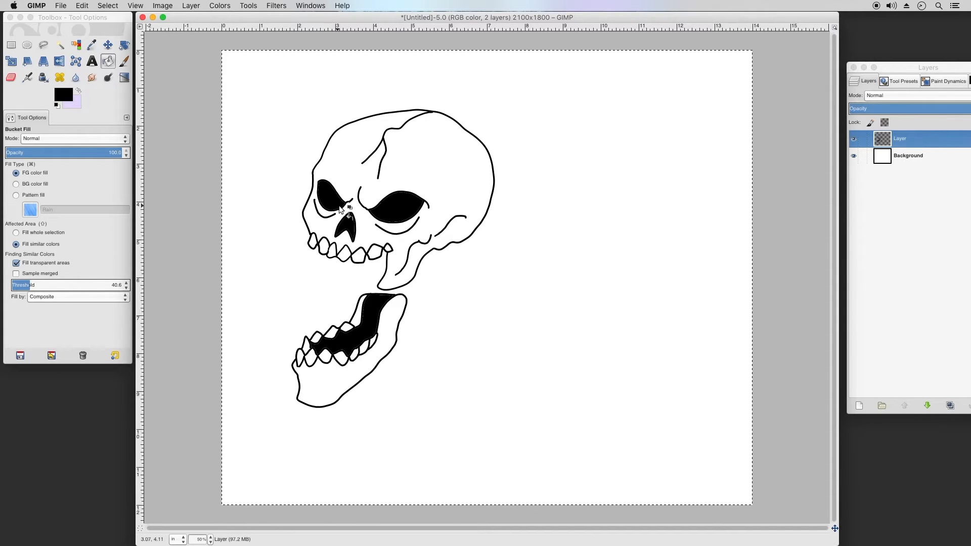
With the Paintbrush at size 16.38, paint black over the fill gaps along the inner edge of the smaller eye socket.
{"action": "left_click", "coordinate": [44, 81]}
{"action": "left_click", "coordinate": [124, 62]}
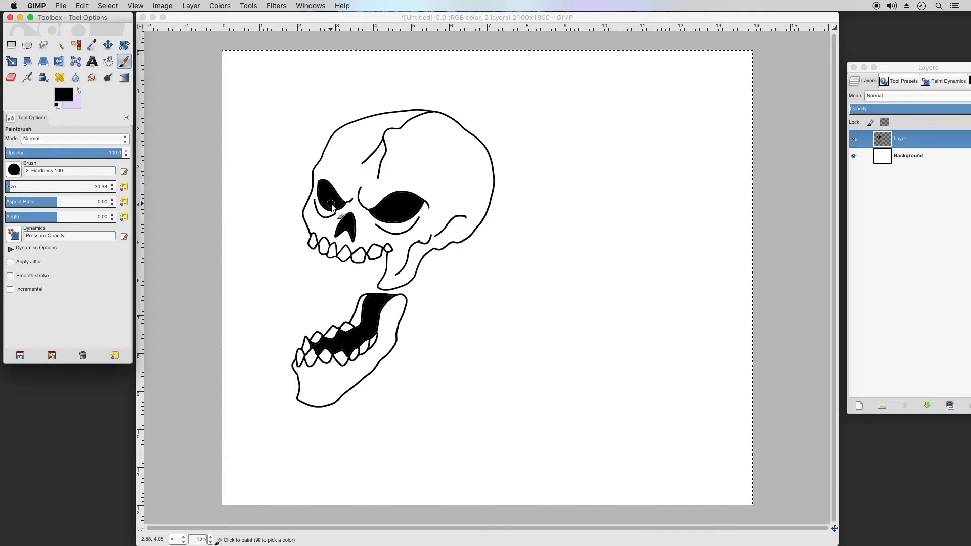
{"action": "left_click", "coordinate": [211, 540]}
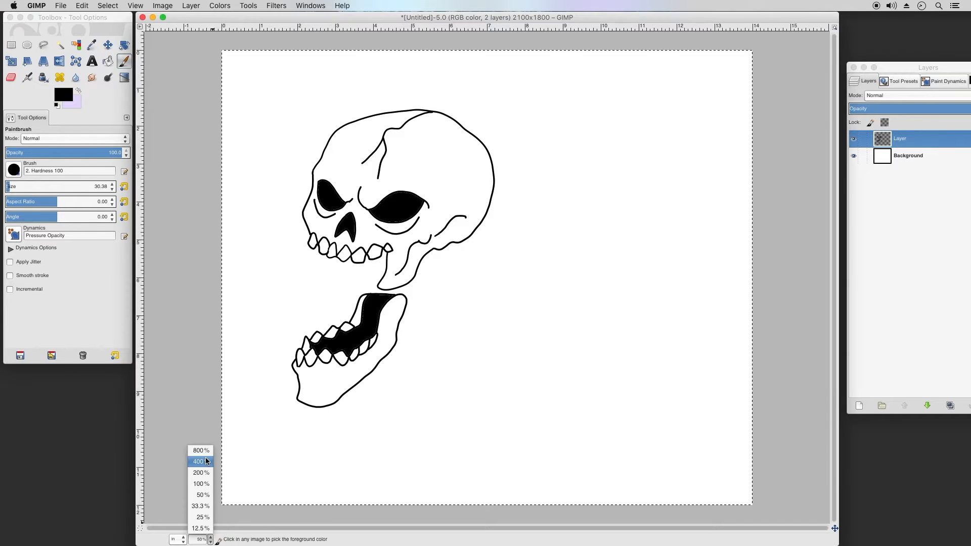
{"action": "left_click", "coordinate": [204, 472]}
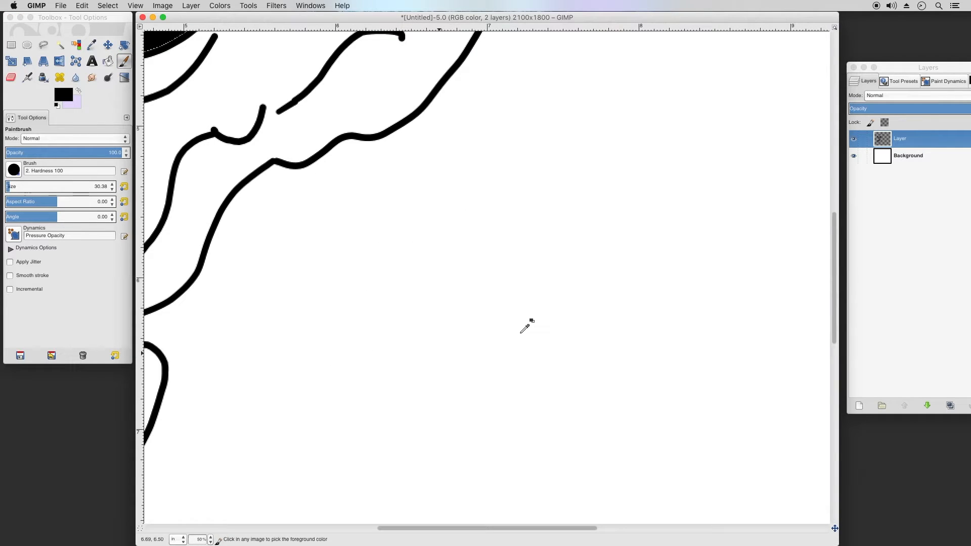
{"action": "left_click_drag", "start_coordinate": [833, 529], "coordinate": [828, 528]}
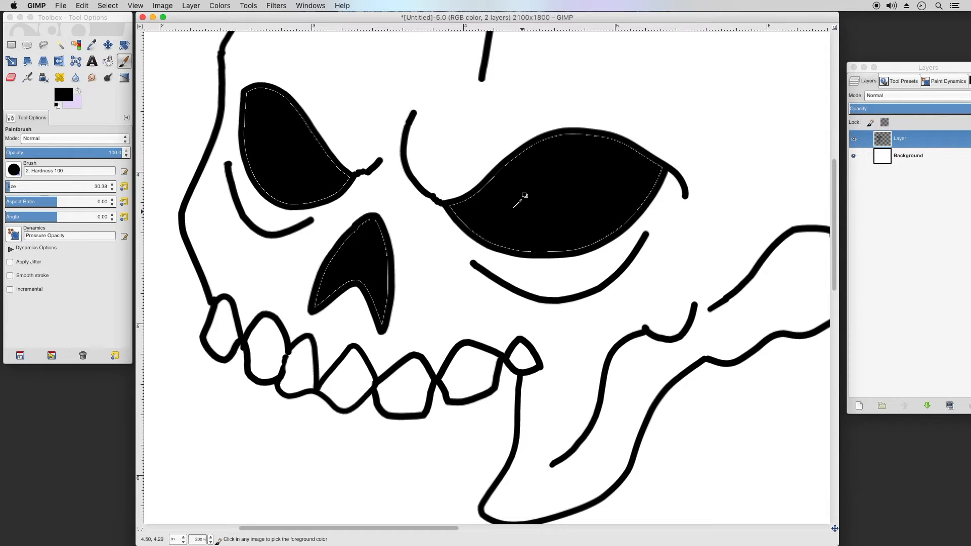
{"action": "left_click", "coordinate": [125, 62]}
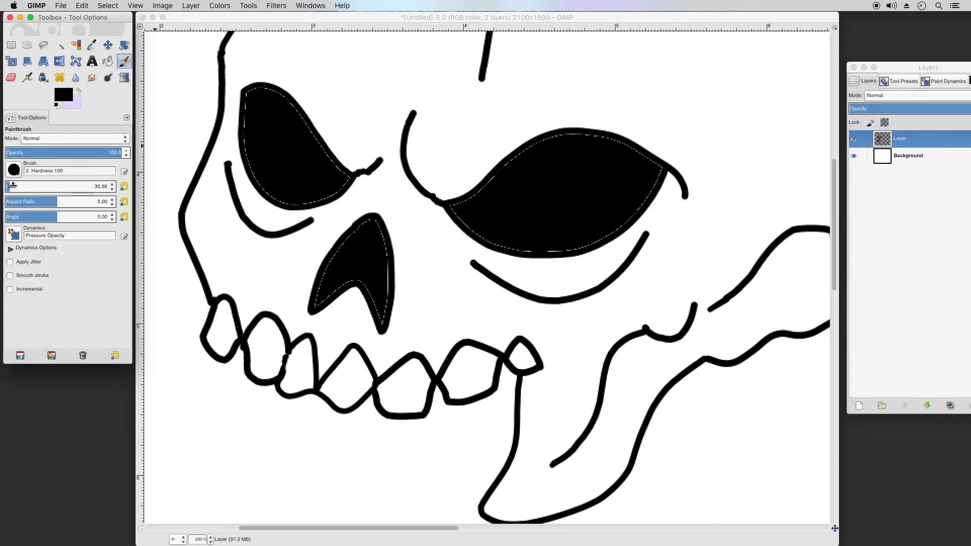
{"action": "left_click", "coordinate": [112, 190]}
{"action": "left_click", "coordinate": [112, 190]}
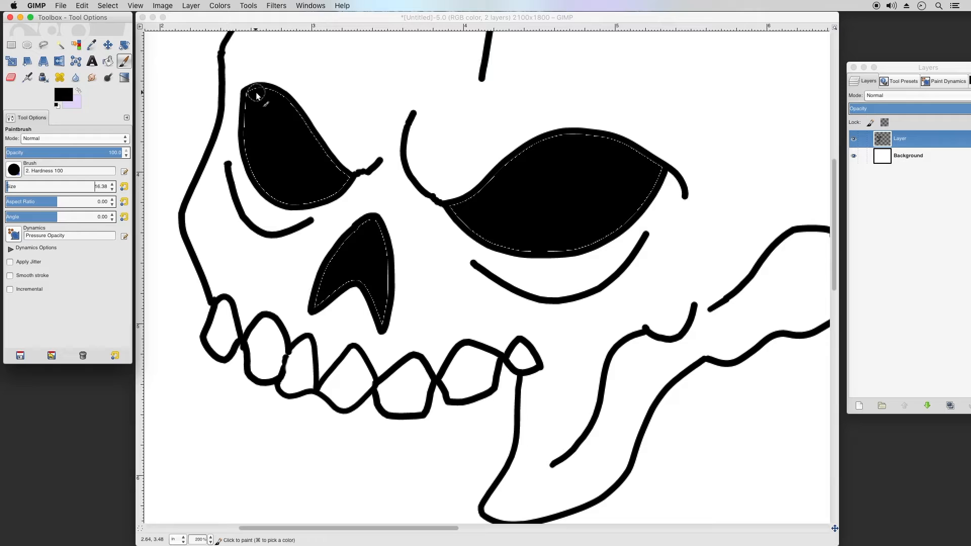
{"action": "left_click", "coordinate": [256, 96]}
{"action": "mouse_move", "coordinate": [252, 105]}
{"action": "left_mouse_down"}
{"action": "mouse_move", "coordinate": [250, 170]}
{"action": "mouse_move", "coordinate": [262, 182]}
{"action": "mouse_move", "coordinate": [304, 199]}
{"action": "mouse_move", "coordinate": [338, 188]}
{"action": "mouse_move", "coordinate": [346, 176]}
{"action": "mouse_move", "coordinate": [298, 119]}
{"action": "mouse_move", "coordinate": [257, 92]}
{"action": "left_mouse_up"}
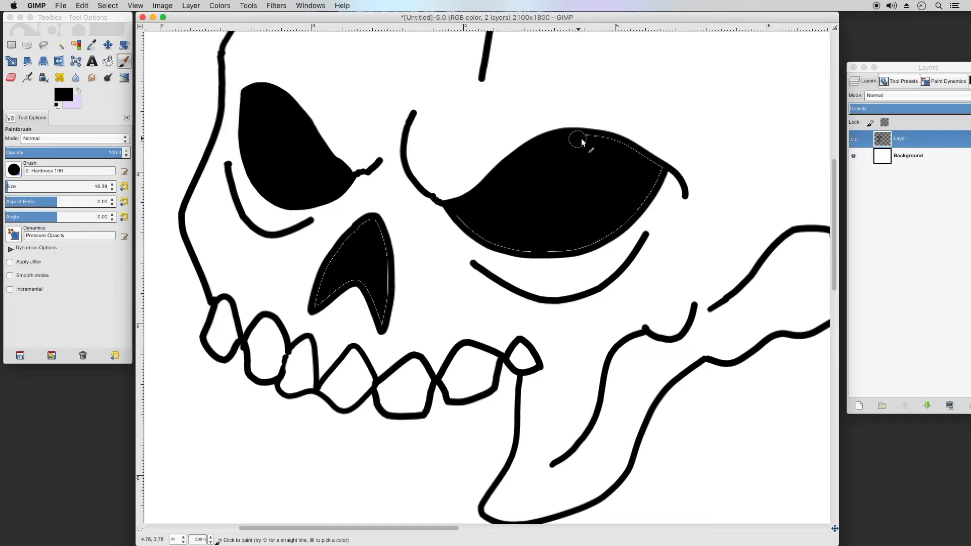
Paint black over the fill gaps around the larger eye socket and the nose cavity.
{"action": "mouse_move", "coordinate": [621, 148]}
{"action": "left_mouse_down"}
{"action": "mouse_move", "coordinate": [654, 169]}
{"action": "mouse_move", "coordinate": [642, 191]}
{"action": "left_mouse_up"}
{"action": "left_click_drag", "start_coordinate": [521, 249], "coordinate": [504, 243]}
{"action": "mouse_move", "coordinate": [322, 294]}
{"action": "left_mouse_down"}
{"action": "mouse_move", "coordinate": [317, 306]}
{"action": "mouse_move", "coordinate": [345, 282]}
{"action": "mouse_move", "coordinate": [383, 330]}
{"action": "mouse_move", "coordinate": [382, 310]}
{"action": "left_mouse_up"}
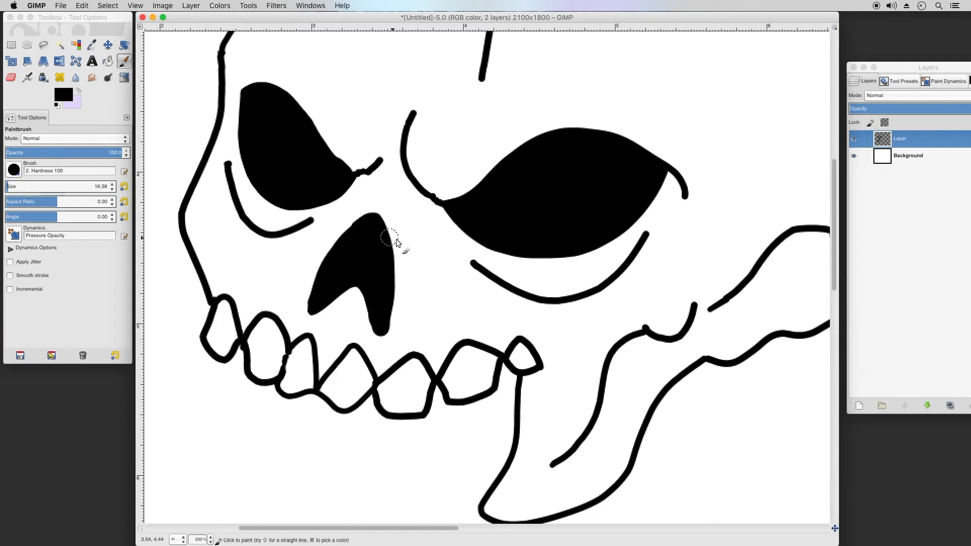
Erase around the nose cavity's two lower tips to sharpen them into points.
{"action": "left_click", "coordinate": [11, 78]}
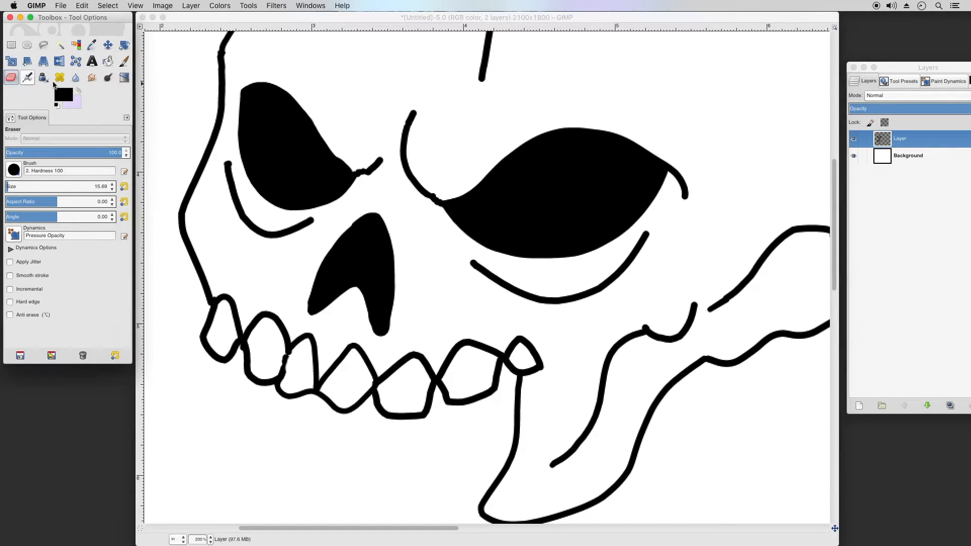
{"action": "left_click", "coordinate": [379, 345]}
{"action": "left_click_drag", "start_coordinate": [379, 340], "coordinate": [373, 331]}
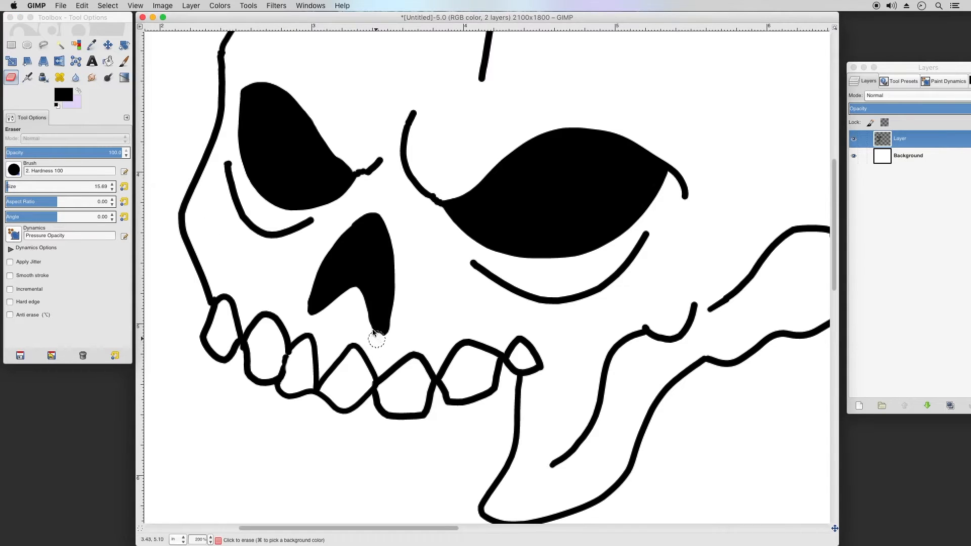
{"action": "left_click", "coordinate": [353, 296]}
{"action": "left_click_drag", "start_coordinate": [348, 299], "coordinate": [322, 315]}
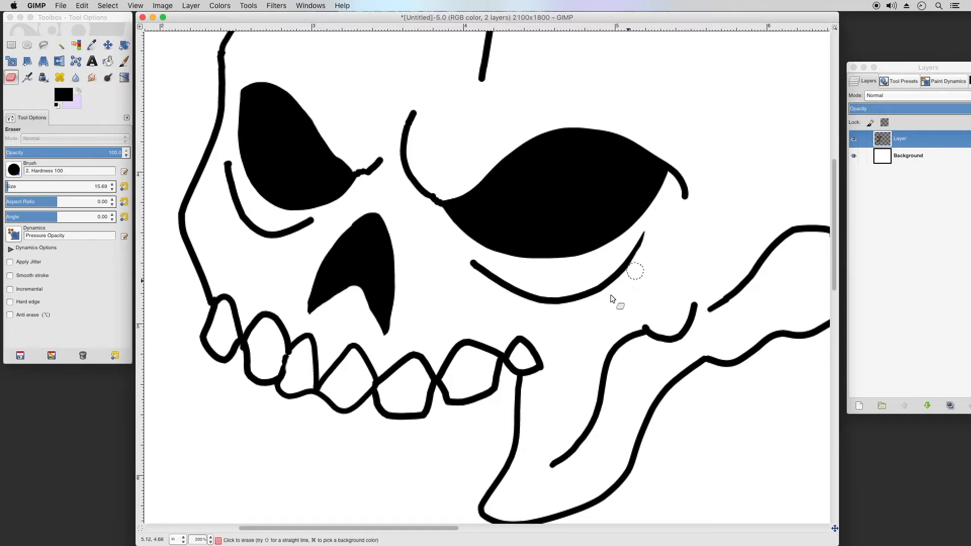
Erase along the ends of the curved lines under both eyes to taper them to fine points.
{"action": "left_click_drag", "start_coordinate": [465, 264], "coordinate": [494, 297]}
{"action": "left_click_drag", "start_coordinate": [318, 225], "coordinate": [304, 235]}
{"action": "left_click_drag", "start_coordinate": [222, 186], "coordinate": [216, 206]}
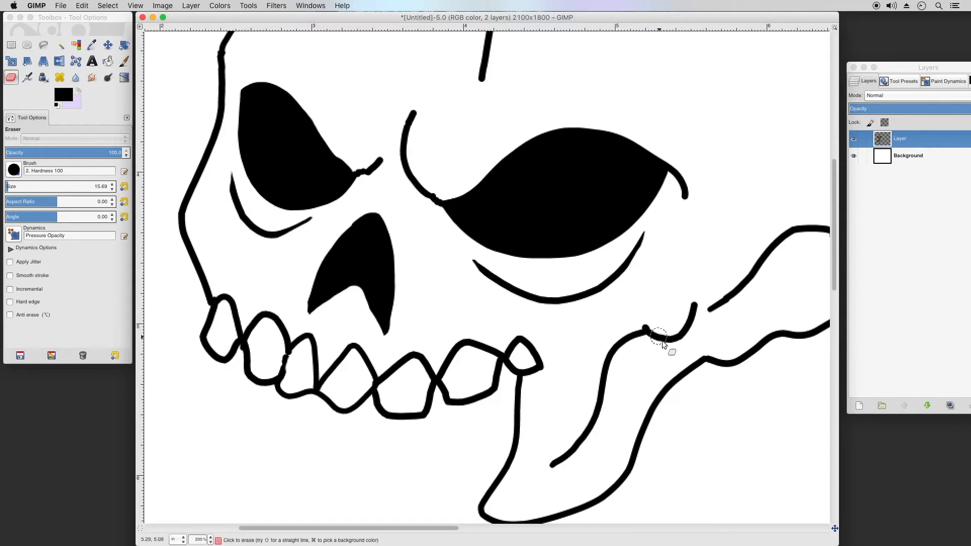
Taper the ends of the jaw hinge and cheekbone contours and of the brow lines between the eyes by erasing.
{"action": "left_click_drag", "start_coordinate": [702, 292], "coordinate": [693, 346]}
{"action": "left_click_drag", "start_coordinate": [713, 314], "coordinate": [746, 307]}
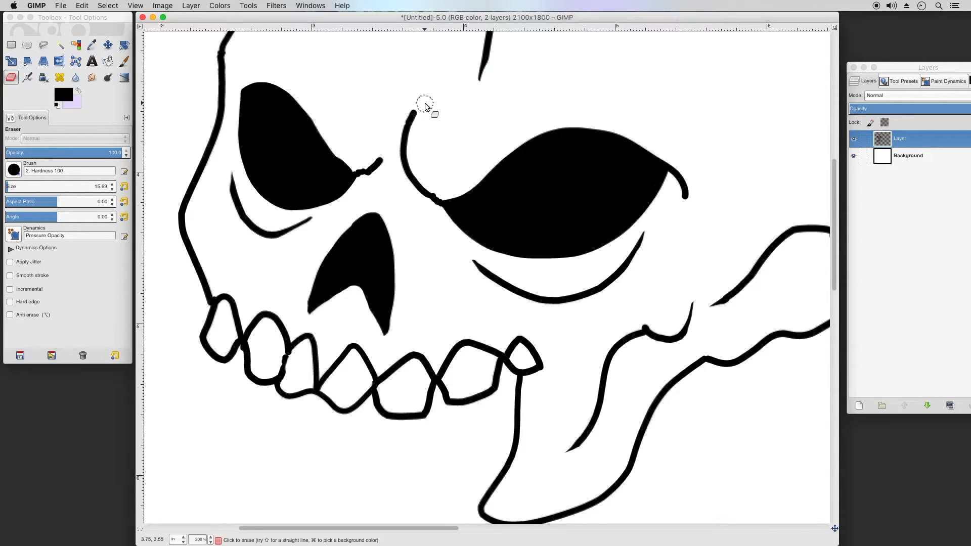
{"action": "mouse_move", "coordinate": [419, 117]}
{"action": "left_mouse_down"}
{"action": "mouse_move", "coordinate": [419, 160]}
{"action": "mouse_move", "coordinate": [386, 160]}
{"action": "mouse_move", "coordinate": [377, 180]}
{"action": "left_mouse_up"}
Taper the forehead crack's front branch, the cheekbone curve's upper end and the larger eye's outer corner line with the Eraser.
{"action": "left_click", "coordinate": [211, 539]}
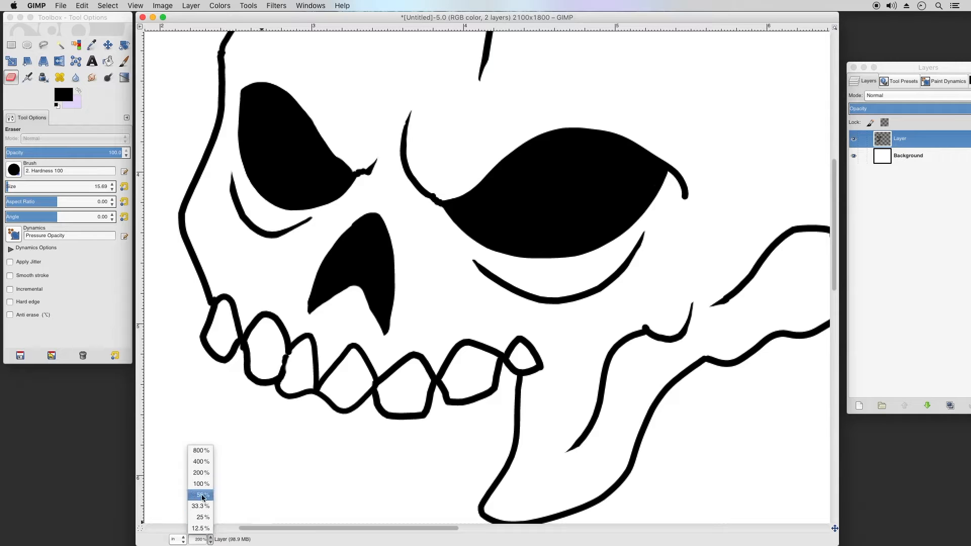
{"action": "left_click", "coordinate": [202, 487]}
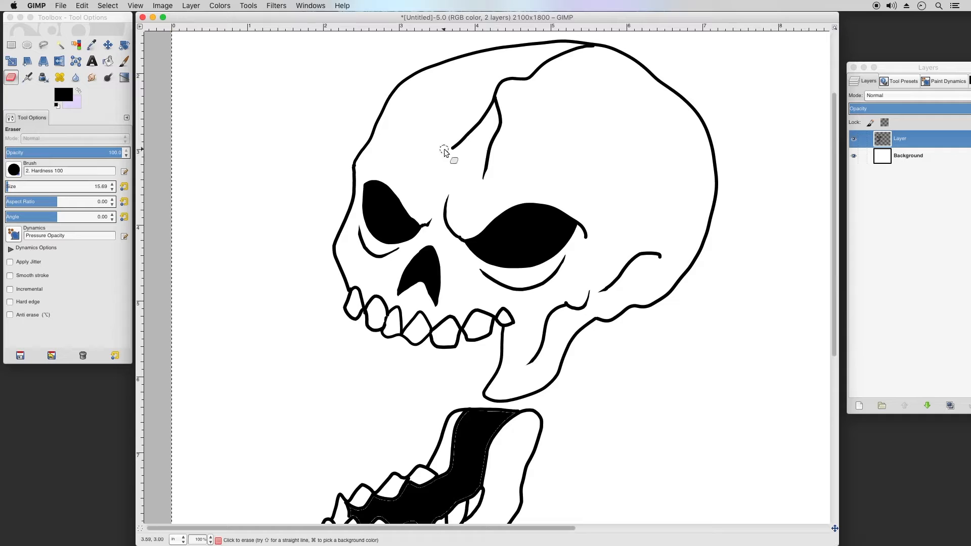
{"action": "left_click_drag", "start_coordinate": [448, 147], "coordinate": [466, 122]}
{"action": "left_click", "coordinate": [658, 258]}
{"action": "scroll", "coordinate": [832, 257], "scroll_direction": "down", "scroll_amount": 3}
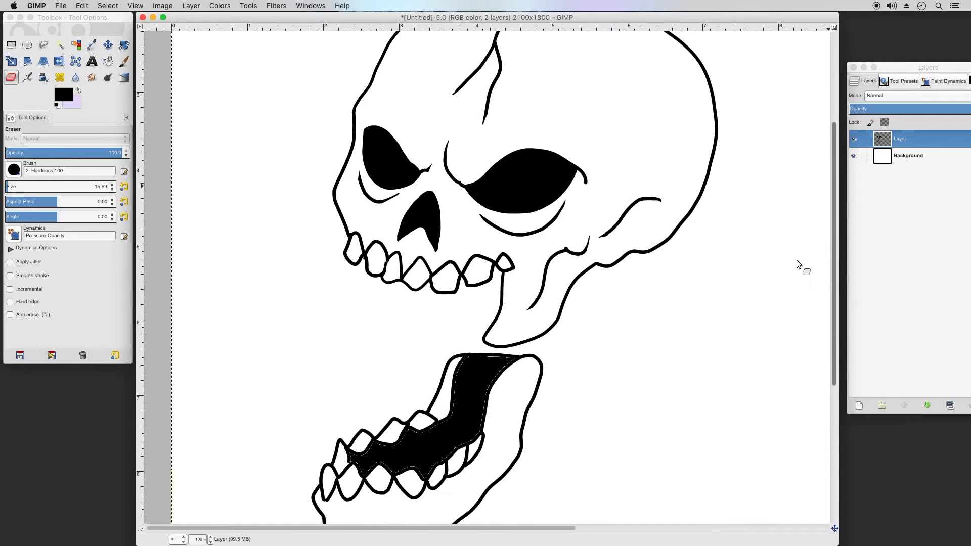
{"action": "left_click", "coordinate": [583, 181]}
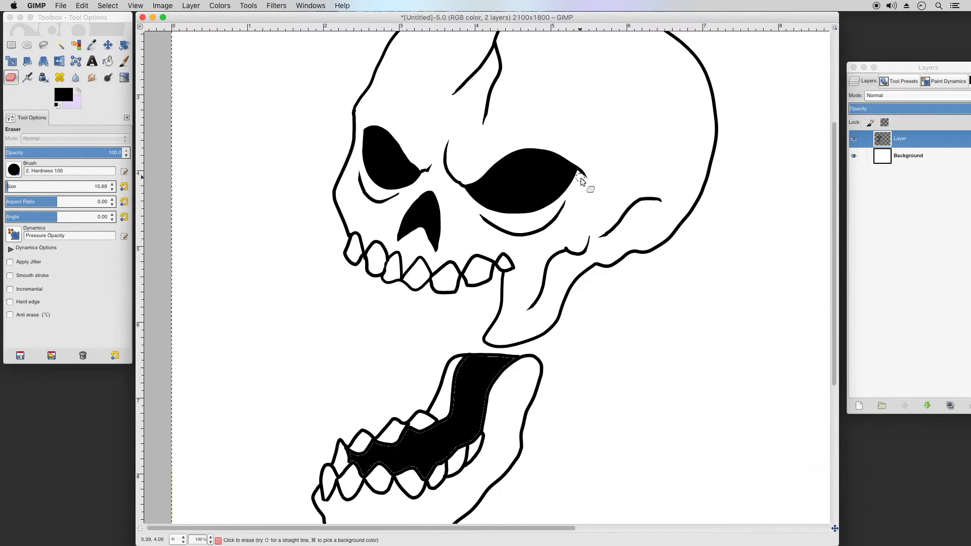
Paint black over the fill gap along the far jaw's edge at the back of the mouth.
{"action": "scroll", "coordinate": [832, 273], "scroll_direction": "down", "scroll_amount": 3}
{"action": "scroll", "coordinate": [832, 273], "scroll_direction": "down", "scroll_amount": 5}
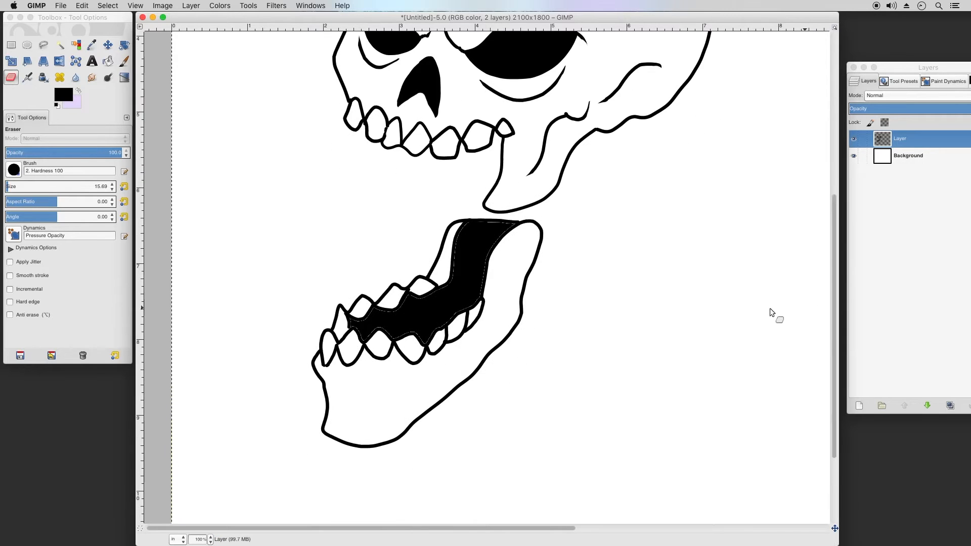
{"action": "left_click", "coordinate": [122, 62]}
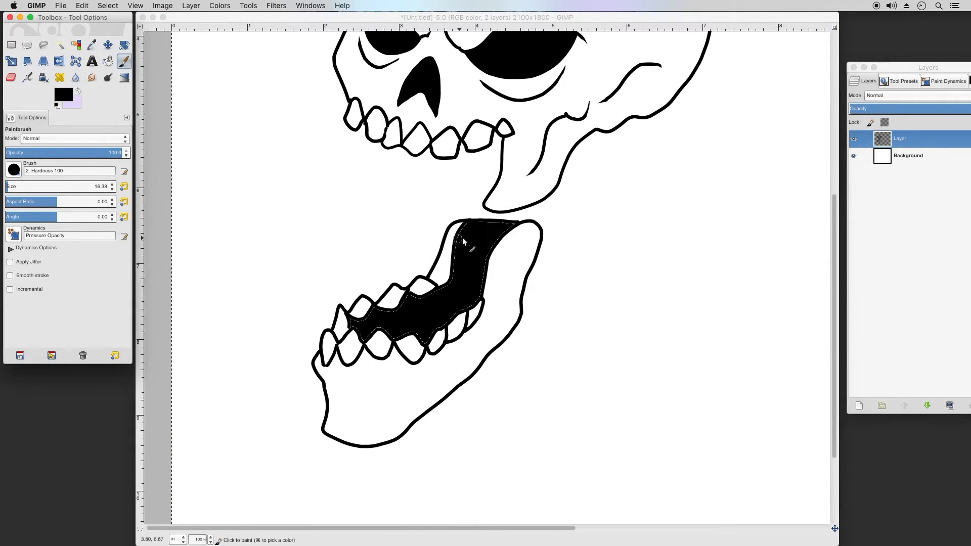
{"action": "left_click_drag", "start_coordinate": [464, 230], "coordinate": [461, 270]}
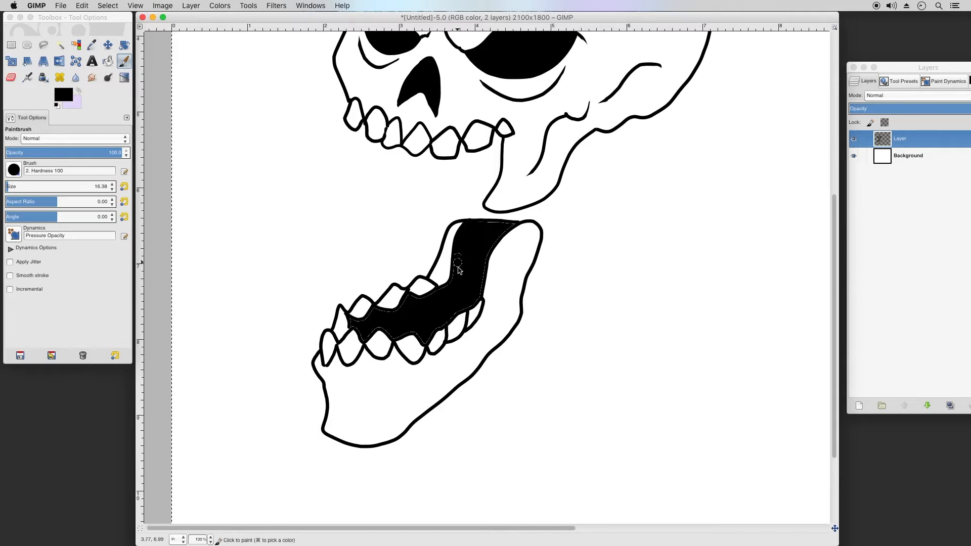
Try the Blur filter on the line-art layer and undo it.
{"action": "left_click", "coordinate": [277, 6]}
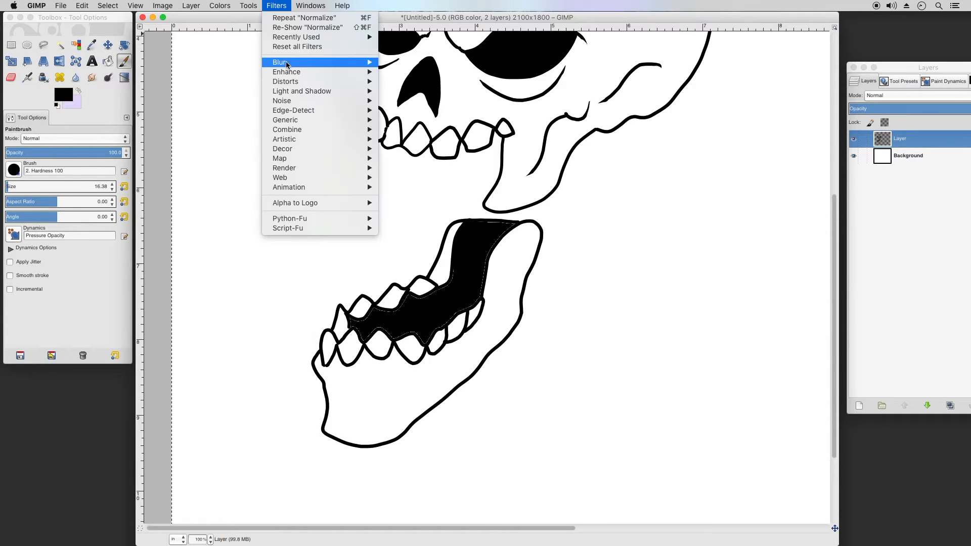
{"action": "mouse_move", "coordinate": [289, 63]}
{"action": "left_click", "coordinate": [425, 62]}
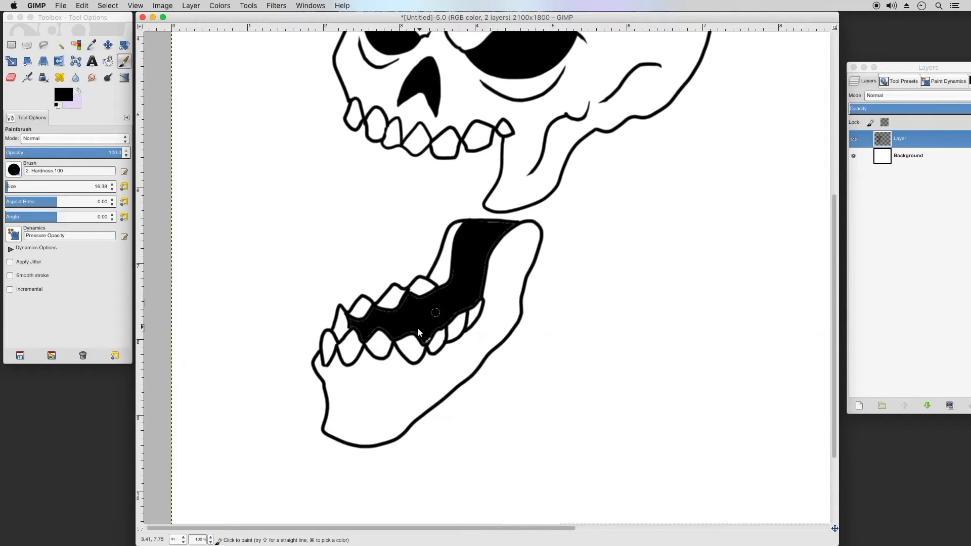
{"action": "left_click", "coordinate": [82, 5]}
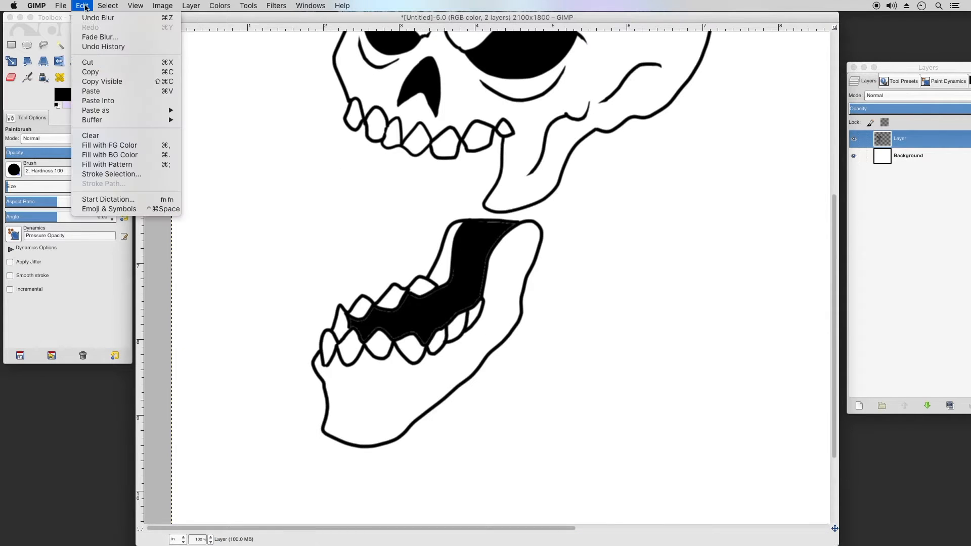
{"action": "left_click", "coordinate": [122, 20]}
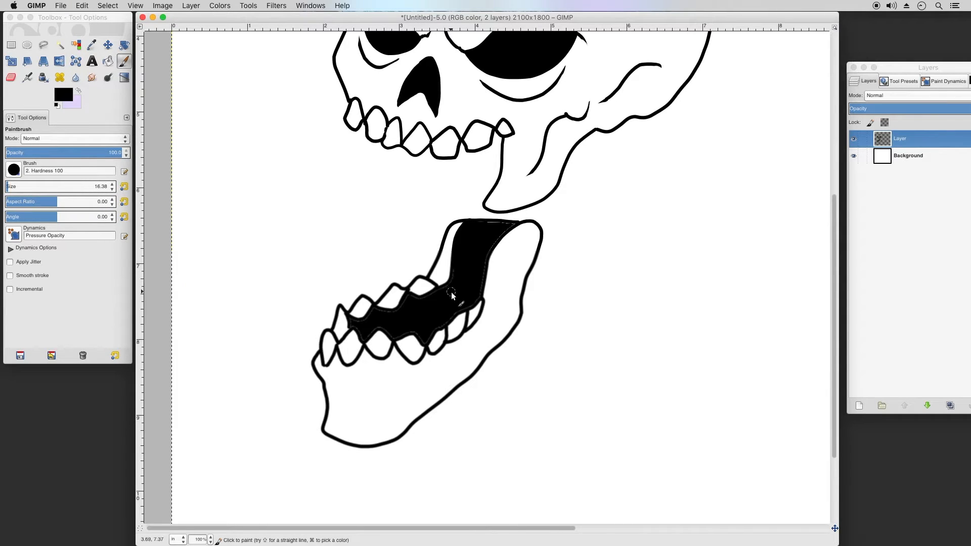
Paint black over the remaining fill gaps along the mouth's top edge, near jaw and teeth.
{"action": "mouse_move", "coordinate": [500, 228]}
{"action": "left_mouse_down"}
{"action": "mouse_move", "coordinate": [477, 297]}
{"action": "mouse_move", "coordinate": [426, 341]}
{"action": "mouse_move", "coordinate": [412, 329]}
{"action": "mouse_move", "coordinate": [393, 338]}
{"action": "mouse_move", "coordinate": [386, 324]}
{"action": "mouse_move", "coordinate": [351, 325]}
{"action": "mouse_move", "coordinate": [362, 338]}
{"action": "mouse_move", "coordinate": [358, 324]}
{"action": "mouse_move", "coordinate": [374, 309]}
{"action": "mouse_move", "coordinate": [413, 301]}
{"action": "left_mouse_up"}
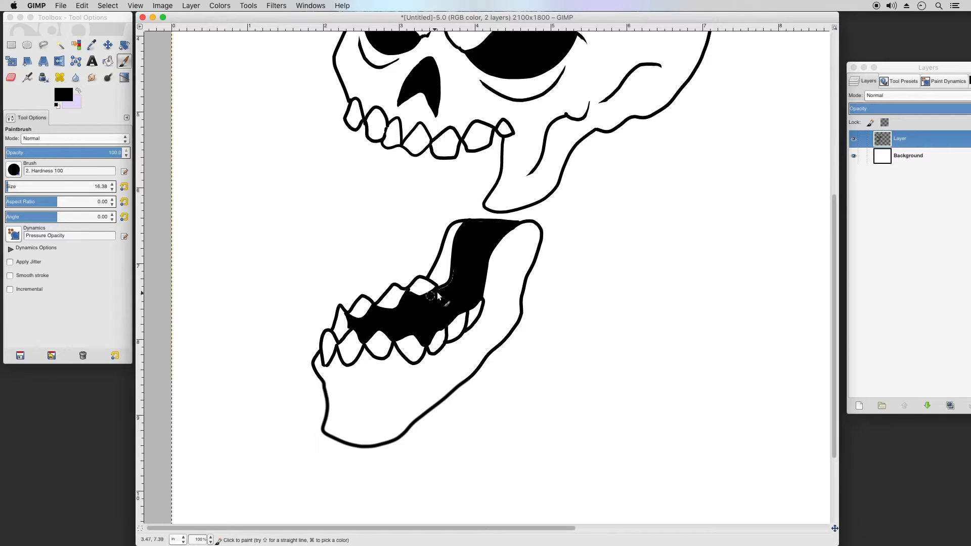
{"action": "left_click_drag", "start_coordinate": [453, 281], "coordinate": [458, 265]}
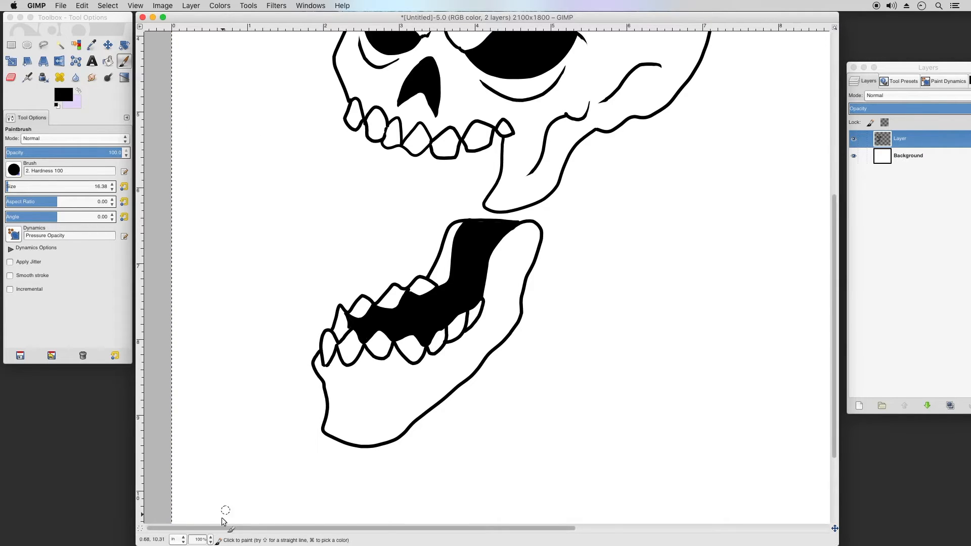
{"action": "left_click", "coordinate": [213, 540]}
{"action": "left_click", "coordinate": [205, 494]}
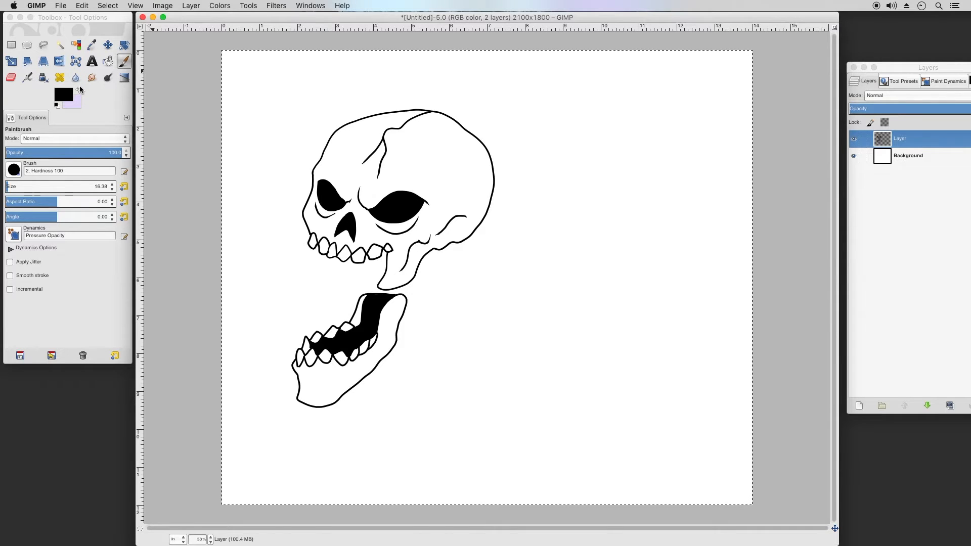
Switch to the Ink tool and export the drawing to SkeletonMan.psd.
{"action": "left_click", "coordinate": [44, 77]}
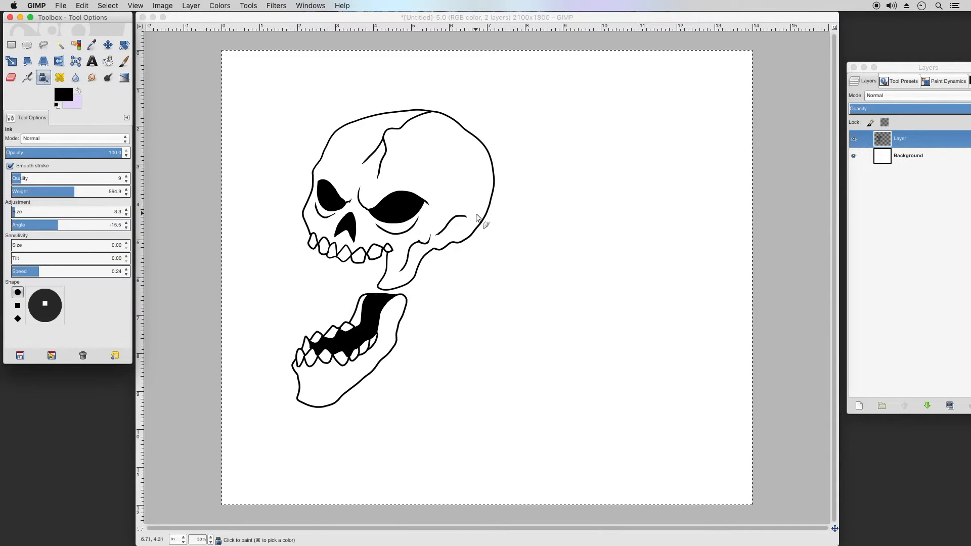
{"action": "left_click", "coordinate": [63, 8]}
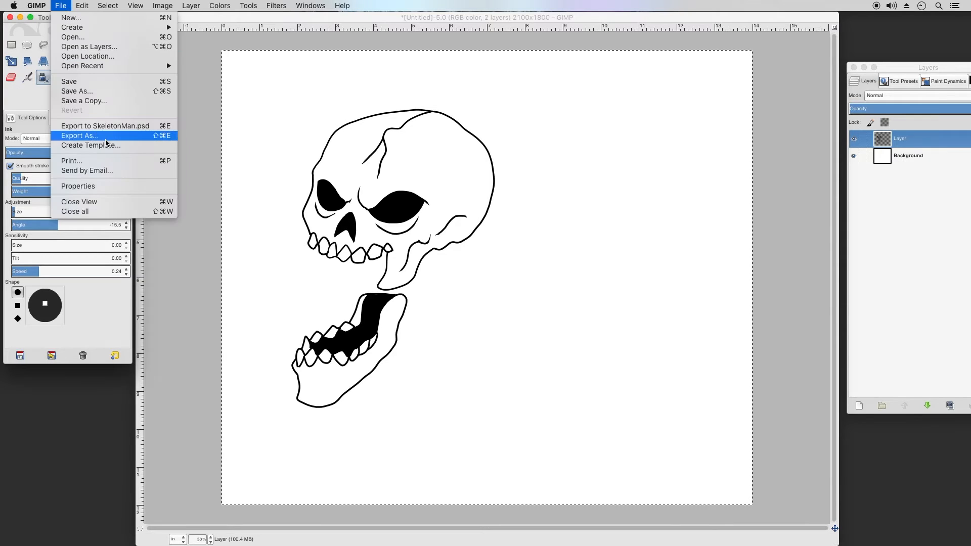
{"action": "left_click", "coordinate": [151, 126]}
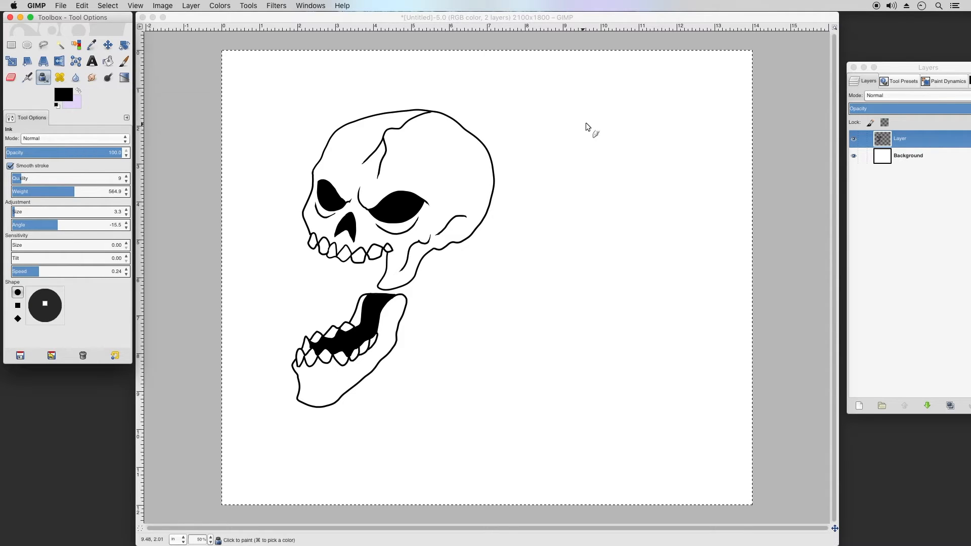
Ink the ribcage's outline with a neck stub beside the skull, and add a collarbone line on each side below the neck.
{"action": "mouse_move", "coordinate": [570, 133]}
{"action": "left_mouse_down"}
{"action": "mouse_move", "coordinate": [572, 105]}
{"action": "mouse_move", "coordinate": [599, 94]}
{"action": "mouse_move", "coordinate": [609, 102]}
{"action": "mouse_move", "coordinate": [604, 135]}
{"action": "left_mouse_up"}
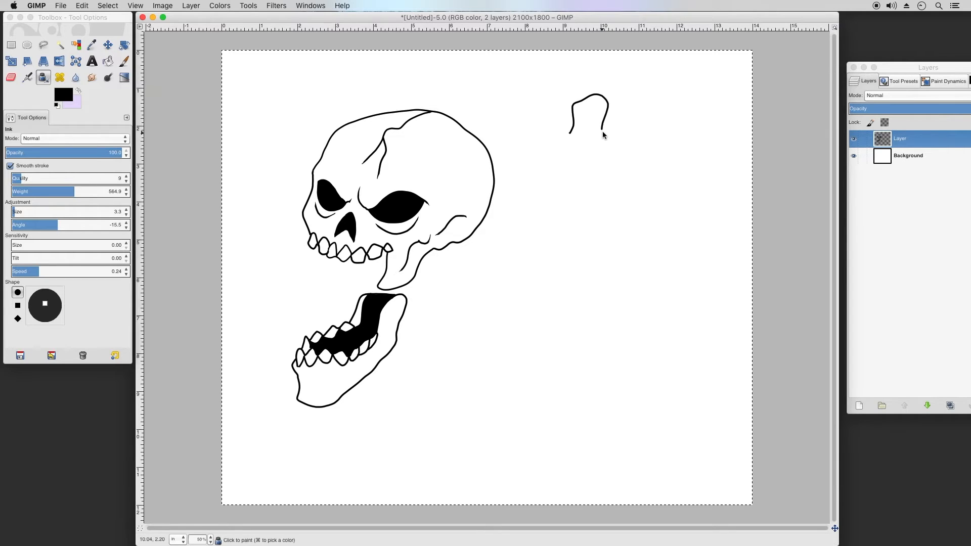
{"action": "left_click_drag", "start_coordinate": [543, 134], "coordinate": [536, 170]}
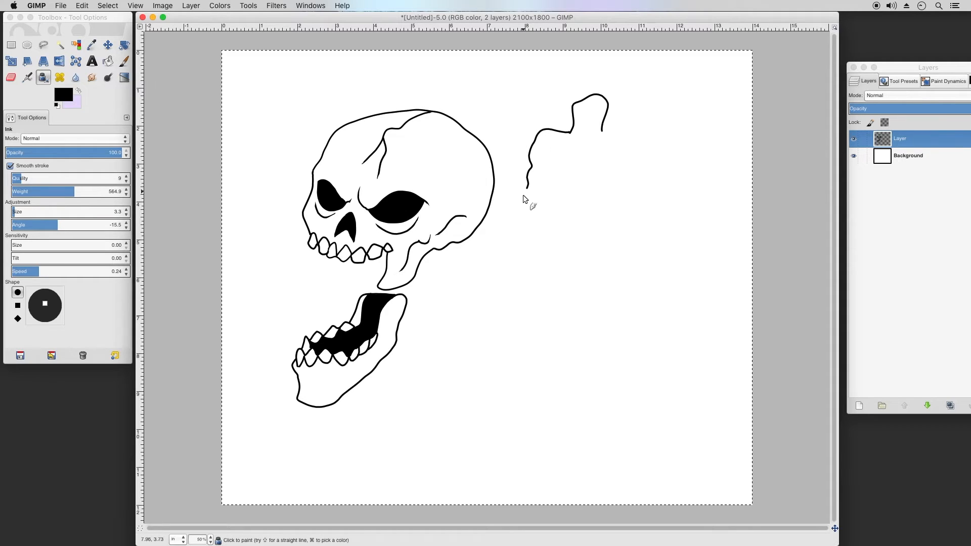
{"action": "left_click_drag", "start_coordinate": [528, 218], "coordinate": [558, 240]}
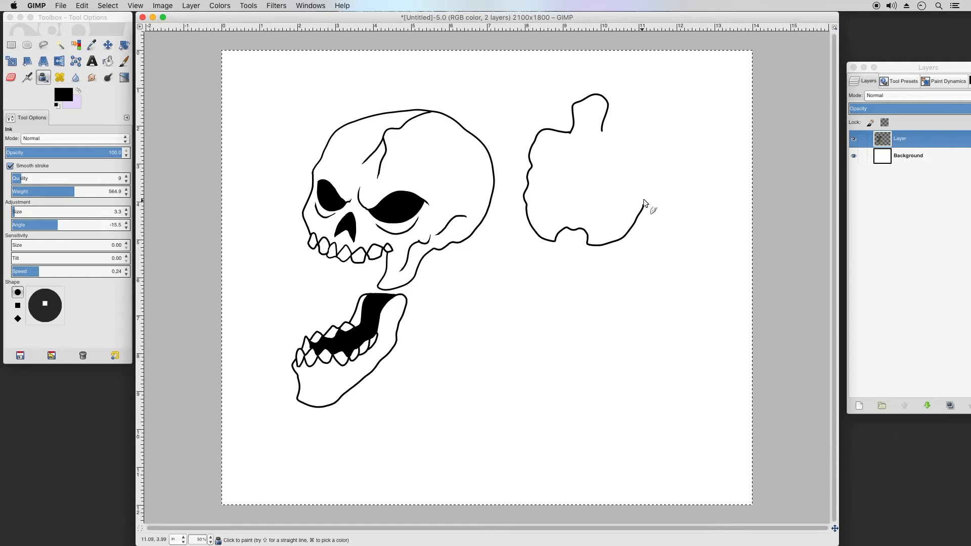
{"action": "left_click_drag", "start_coordinate": [638, 143], "coordinate": [607, 130]}
{"action": "mouse_move", "coordinate": [549, 137]}
{"action": "left_mouse_down"}
{"action": "mouse_move", "coordinate": [568, 151]}
{"action": "mouse_move", "coordinate": [598, 138]}
{"action": "mouse_move", "coordinate": [604, 152]}
{"action": "mouse_move", "coordinate": [630, 144]}
{"action": "left_mouse_up"}
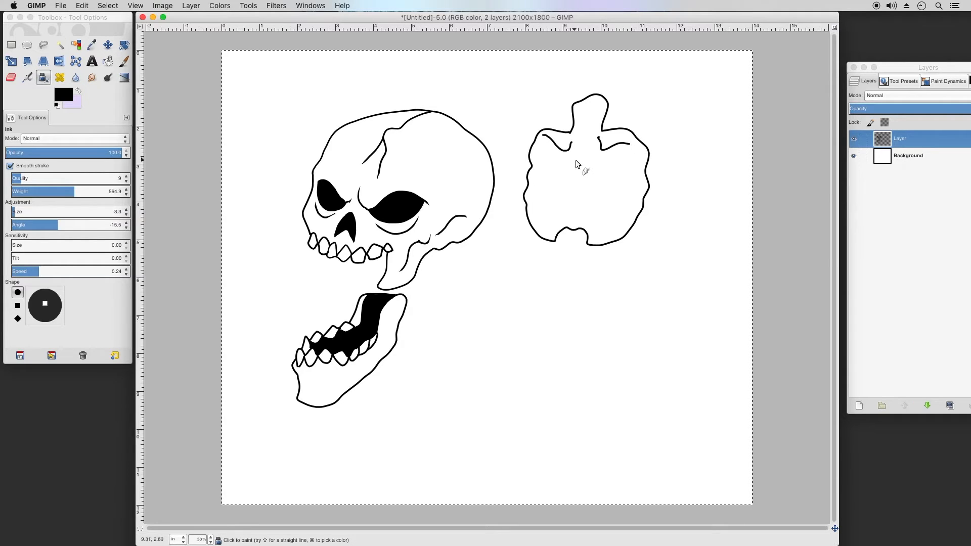
Ink the breastbone's wavy edge, the arched lines below it and the curved rib lines on the ribcage side nearest the skull.
{"action": "mouse_move", "coordinate": [576, 152]}
{"action": "left_mouse_down"}
{"action": "mouse_move", "coordinate": [569, 211]}
{"action": "mouse_move", "coordinate": [583, 206]}
{"action": "mouse_move", "coordinate": [590, 242]}
{"action": "left_mouse_up"}
{"action": "mouse_move", "coordinate": [568, 208]}
{"action": "left_mouse_down"}
{"action": "mouse_move", "coordinate": [552, 225]}
{"action": "mouse_move", "coordinate": [556, 235]}
{"action": "left_mouse_up"}
{"action": "mouse_move", "coordinate": [530, 205]}
{"action": "left_mouse_down"}
{"action": "mouse_move", "coordinate": [561, 201]}
{"action": "mouse_move", "coordinate": [562, 187]}
{"action": "left_mouse_up"}
{"action": "mouse_move", "coordinate": [534, 170]}
{"action": "left_mouse_down"}
{"action": "mouse_move", "coordinate": [571, 170]}
{"action": "mouse_move", "coordinate": [532, 155]}
{"action": "left_mouse_up"}
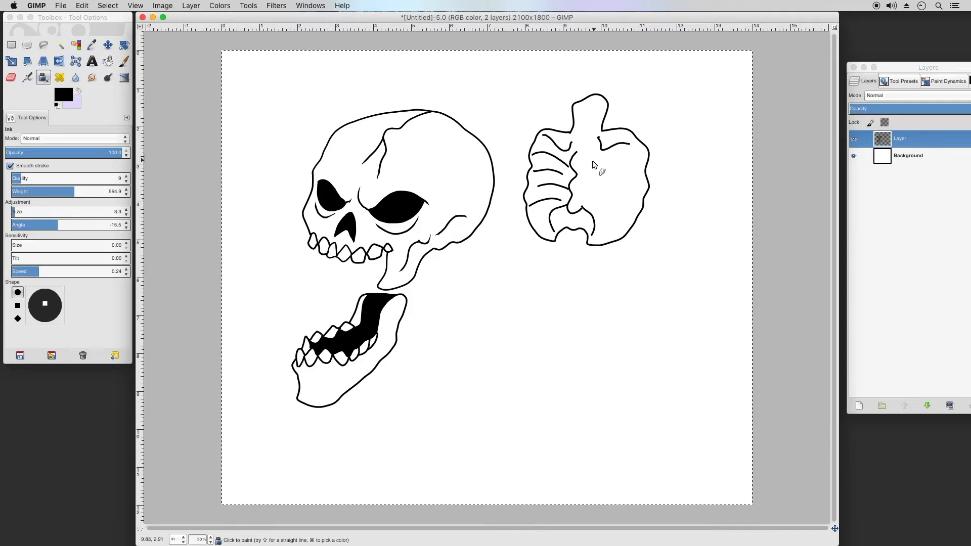
Ink the breastbone's second wavy edge and the curved rib lines on the ribcage side away from the skull.
{"action": "left_click_drag", "start_coordinate": [586, 165], "coordinate": [581, 208]}
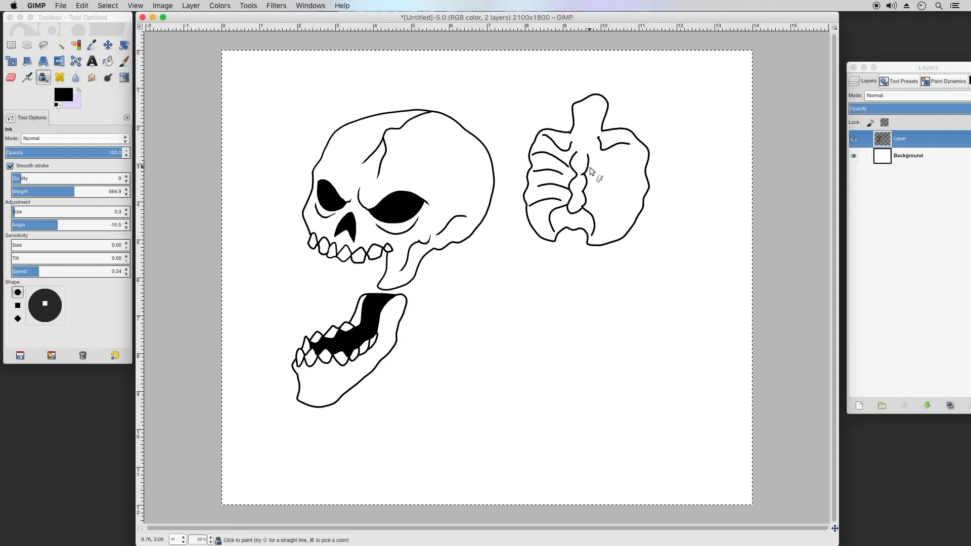
{"action": "left_click_drag", "start_coordinate": [588, 166], "coordinate": [630, 171]}
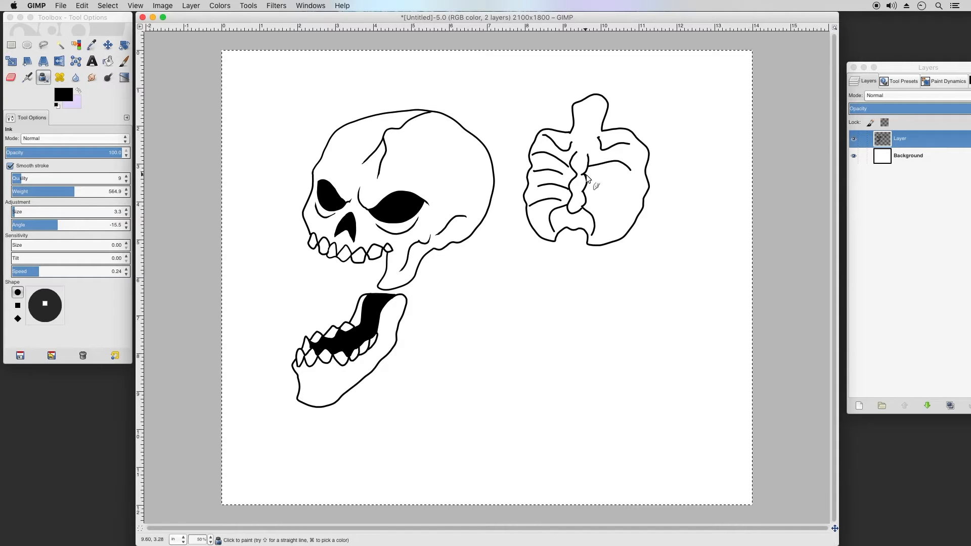
{"action": "mouse_move", "coordinate": [617, 178]}
{"action": "left_mouse_down"}
{"action": "mouse_move", "coordinate": [628, 187]}
{"action": "mouse_move", "coordinate": [594, 192]}
{"action": "left_mouse_up"}
{"action": "left_click_drag", "start_coordinate": [608, 208], "coordinate": [615, 221]}
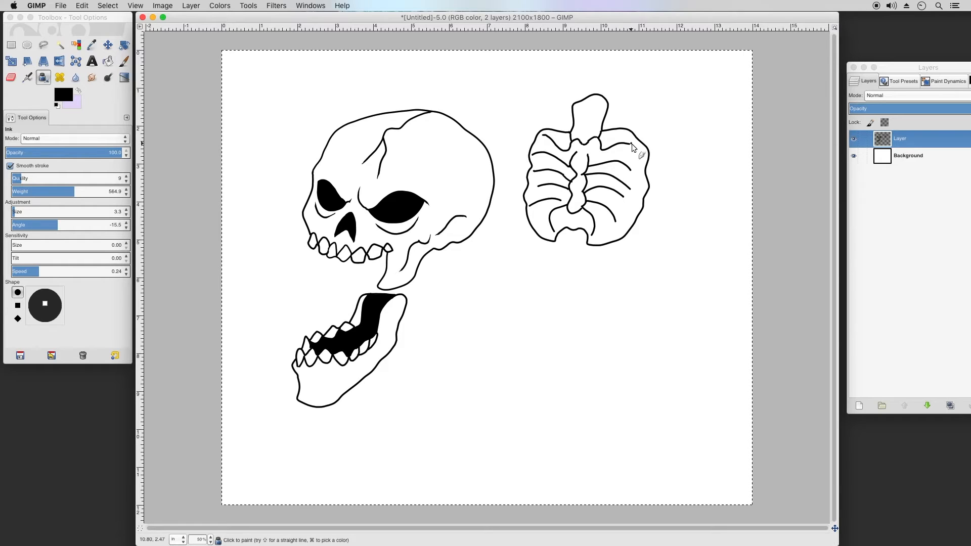
Add short detail lines near the ribcage's upper outer edges and close off a rounded knob at the breastbone's lower end.
{"action": "left_click_drag", "start_coordinate": [632, 145], "coordinate": [635, 150]}
{"action": "left_click_drag", "start_coordinate": [542, 135], "coordinate": [540, 139]}
{"action": "mouse_move", "coordinate": [568, 216]}
{"action": "left_mouse_down"}
{"action": "mouse_move", "coordinate": [572, 232]}
{"action": "mouse_move", "coordinate": [589, 233]}
{"action": "mouse_move", "coordinate": [579, 213]}
{"action": "left_mouse_up"}
Ink a pelvis about 2.7 inches wide with an inner opening below the ribcage, and add detail lines on the ribs and neck.
{"action": "left_click_drag", "start_coordinate": [525, 239], "coordinate": [521, 257]}
{"action": "left_click_drag", "start_coordinate": [539, 292], "coordinate": [554, 291]}
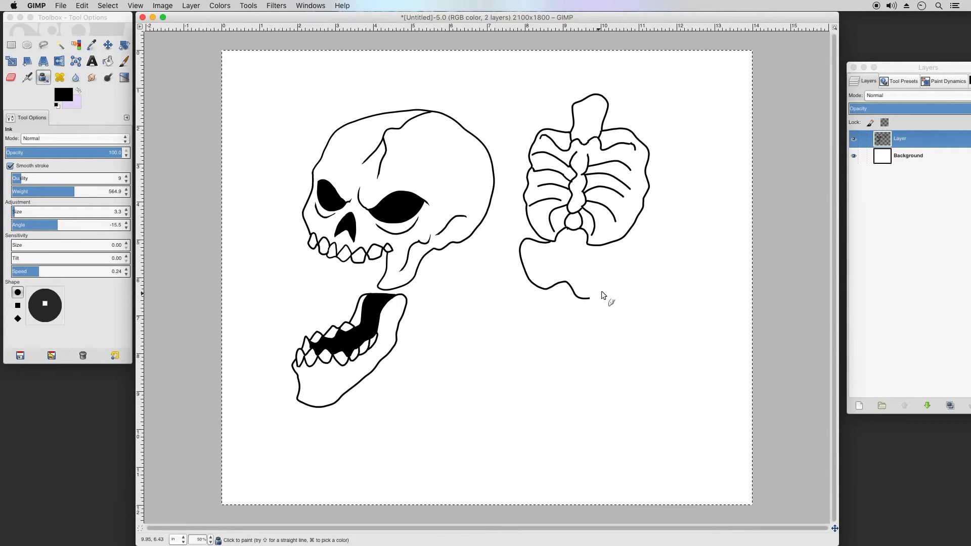
{"action": "left_click_drag", "start_coordinate": [626, 265], "coordinate": [600, 242]}
{"action": "mouse_move", "coordinate": [540, 251]}
{"action": "left_mouse_down"}
{"action": "mouse_move", "coordinate": [588, 275]}
{"action": "mouse_move", "coordinate": [603, 262]}
{"action": "mouse_move", "coordinate": [575, 250]}
{"action": "left_mouse_up"}
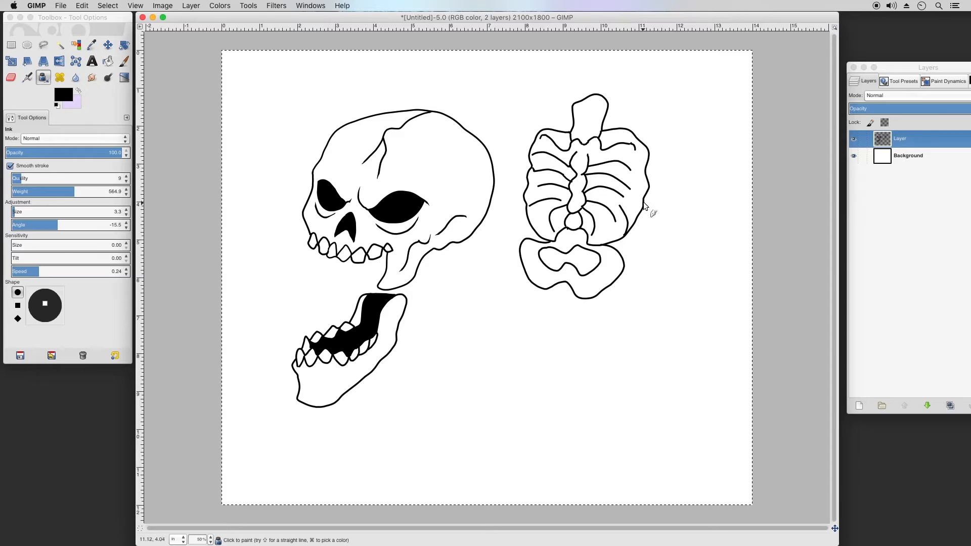
{"action": "left_click_drag", "start_coordinate": [641, 198], "coordinate": [636, 192]}
{"action": "left_click_drag", "start_coordinate": [584, 110], "coordinate": [586, 130]}
{"action": "left_click_drag", "start_coordinate": [582, 279], "coordinate": [585, 276]}
Ink an upright bone about 3.2 inches long beside the ribcage, redo its upper knob's inner curve and add one in the lower knob.
{"action": "mouse_move", "coordinate": [697, 95]}
{"action": "left_mouse_down"}
{"action": "mouse_move", "coordinate": [692, 161]}
{"action": "mouse_move", "coordinate": [676, 204]}
{"action": "mouse_move", "coordinate": [681, 214]}
{"action": "mouse_move", "coordinate": [713, 219]}
{"action": "left_mouse_up"}
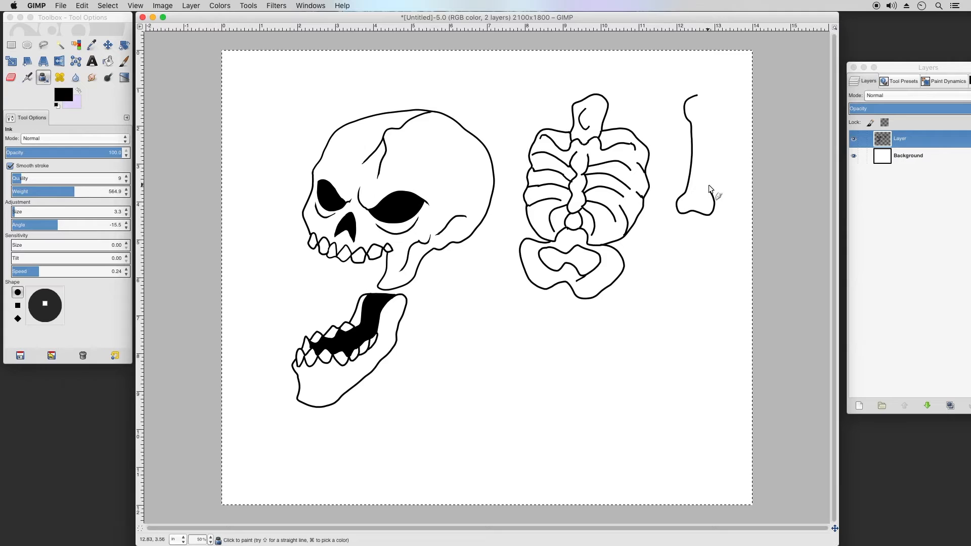
{"action": "mouse_move", "coordinate": [712, 136]}
{"action": "left_mouse_down"}
{"action": "mouse_move", "coordinate": [724, 104]}
{"action": "mouse_move", "coordinate": [696, 94]}
{"action": "left_mouse_up"}
{"action": "left_click_drag", "start_coordinate": [701, 107], "coordinate": [711, 102]}
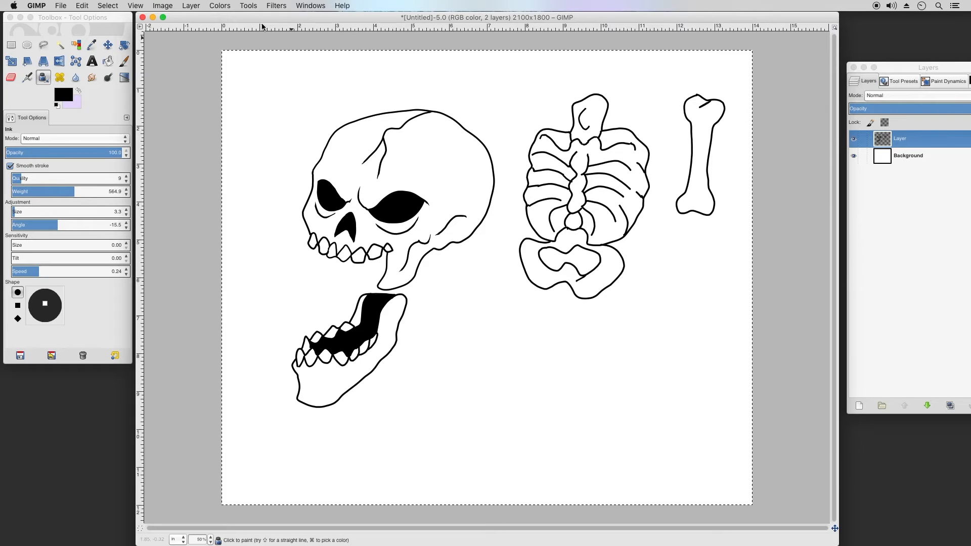
{"action": "left_click", "coordinate": [82, 5]}
{"action": "left_click", "coordinate": [96, 17]}
{"action": "left_click_drag", "start_coordinate": [706, 101], "coordinate": [698, 111]}
{"action": "left_click_drag", "start_coordinate": [687, 205], "coordinate": [693, 208]}
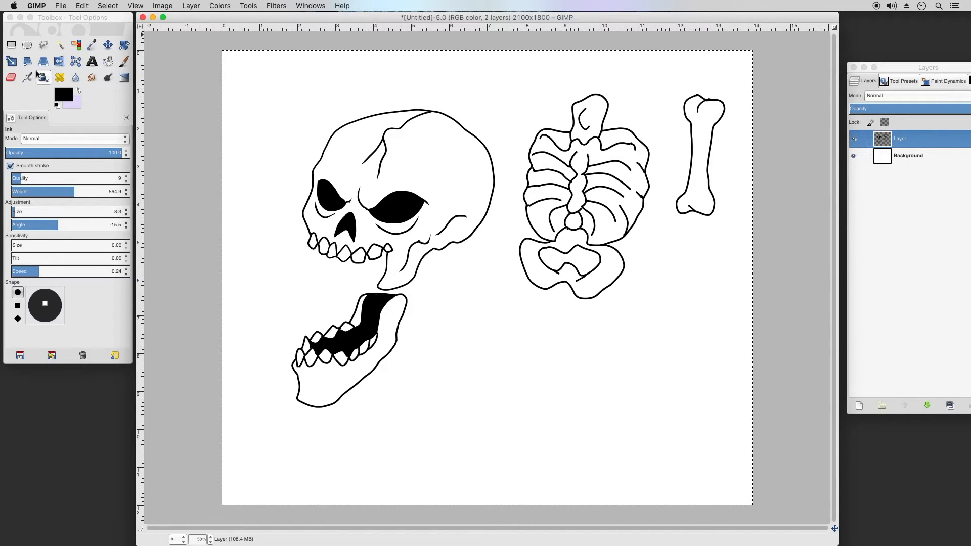
Erase the stray ink at the lower edge of the pelvis opening and re-ink the line that closes it.
{"action": "left_click", "coordinate": [11, 77]}
{"action": "left_click", "coordinate": [556, 280]}
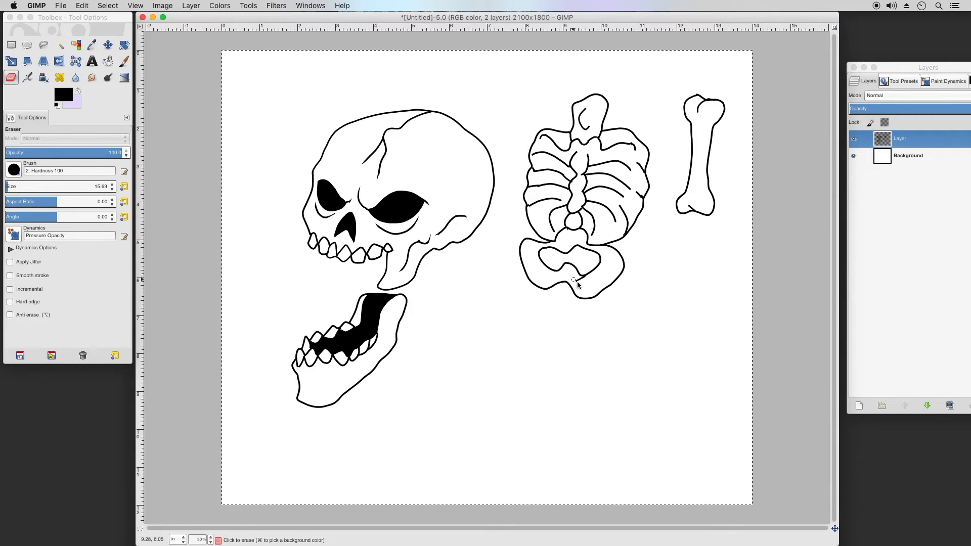
{"action": "left_click_drag", "start_coordinate": [584, 278], "coordinate": [592, 276]}
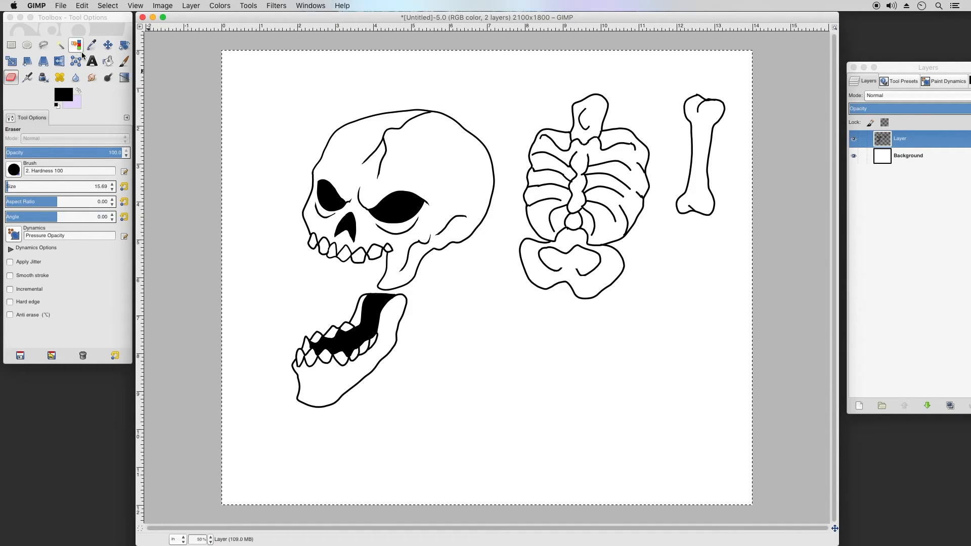
{"action": "left_click", "coordinate": [43, 77]}
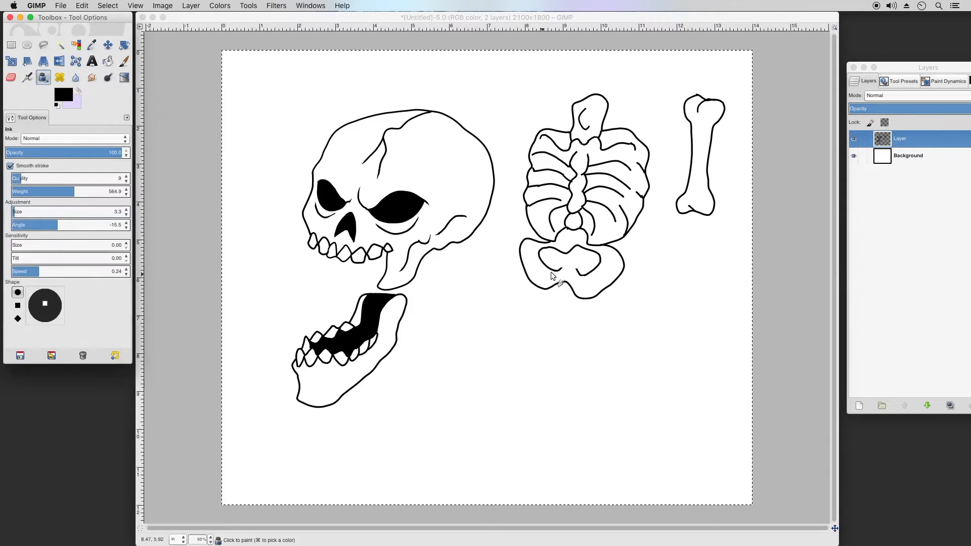
{"action": "left_click", "coordinate": [567, 271]}
{"action": "left_click_drag", "start_coordinate": [566, 270], "coordinate": [575, 272]}
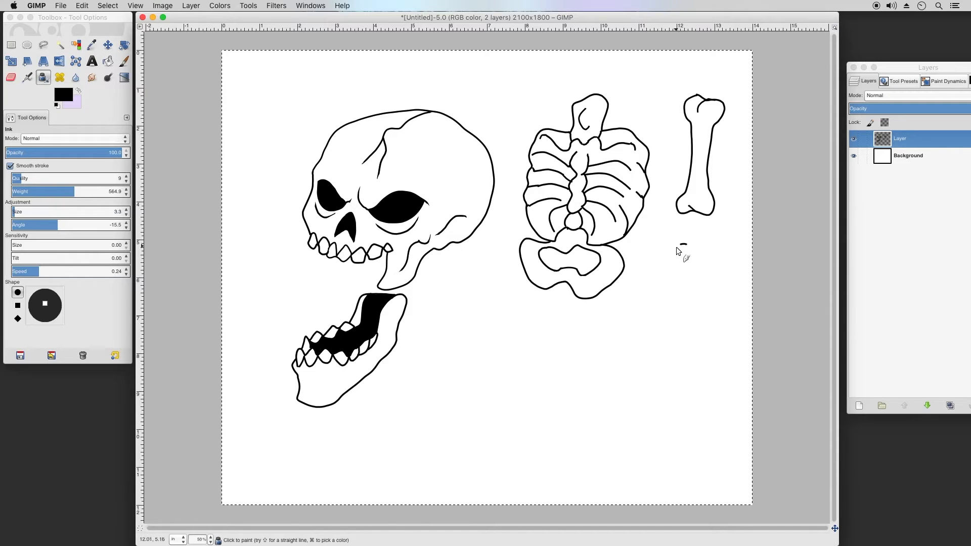
Ink a two-bone forearm about 2.6 inches long below the upright bone, ending in an open hand with finger-joint and palm details.
{"action": "mouse_move", "coordinate": [673, 256]}
{"action": "left_mouse_down"}
{"action": "mouse_move", "coordinate": [666, 339]}
{"action": "mouse_move", "coordinate": [676, 345]}
{"action": "mouse_move", "coordinate": [688, 248]}
{"action": "left_mouse_up"}
{"action": "mouse_move", "coordinate": [695, 312]}
{"action": "left_mouse_down"}
{"action": "mouse_move", "coordinate": [683, 335]}
{"action": "mouse_move", "coordinate": [688, 271]}
{"action": "left_mouse_up"}
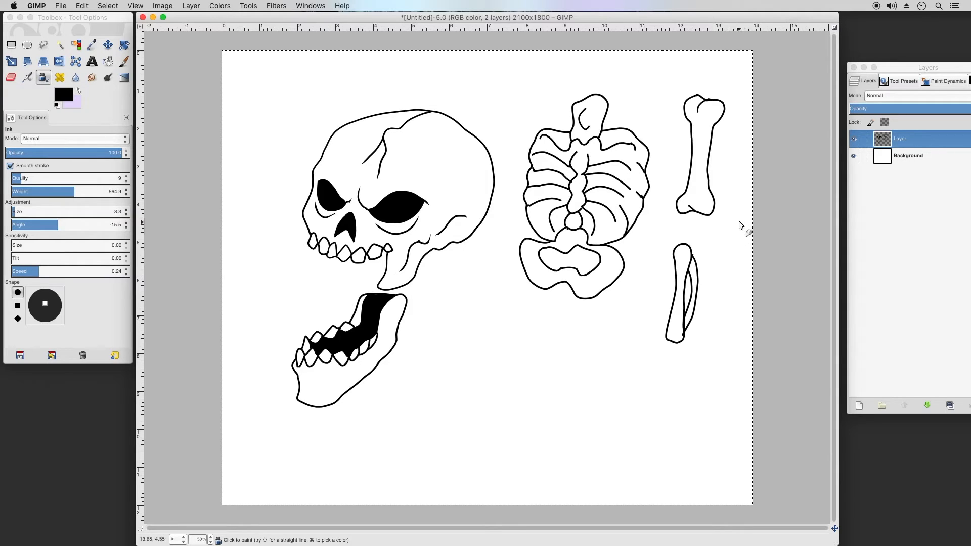
{"action": "mouse_move", "coordinate": [665, 342]}
{"action": "left_mouse_down"}
{"action": "mouse_move", "coordinate": [642, 364]}
{"action": "mouse_move", "coordinate": [658, 367]}
{"action": "mouse_move", "coordinate": [654, 404]}
{"action": "mouse_move", "coordinate": [664, 390]}
{"action": "mouse_move", "coordinate": [668, 403]}
{"action": "mouse_move", "coordinate": [675, 375]}
{"action": "mouse_move", "coordinate": [679, 397]}
{"action": "left_mouse_up"}
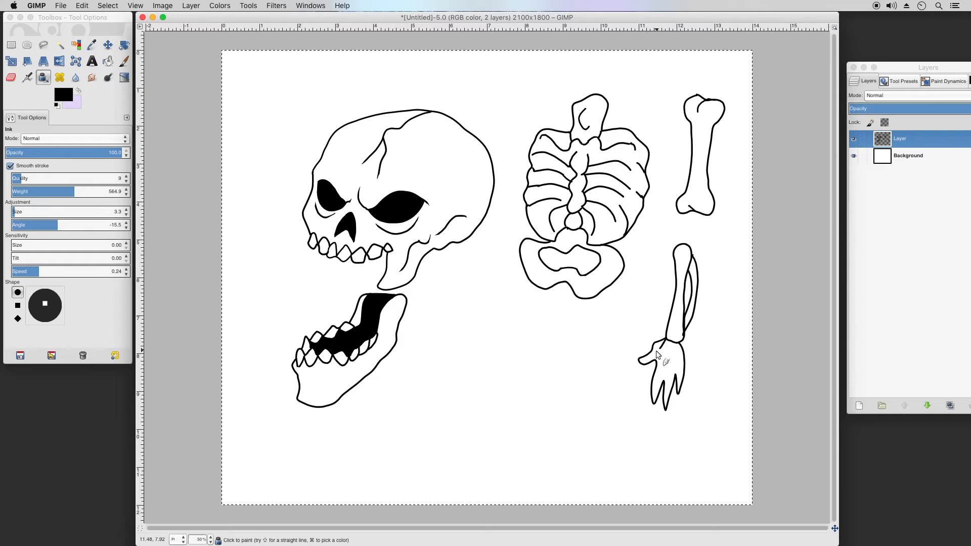
{"action": "mouse_move", "coordinate": [654, 352]}
{"action": "left_mouse_down"}
{"action": "mouse_move", "coordinate": [671, 374]}
{"action": "mouse_move", "coordinate": [684, 360]}
{"action": "left_mouse_up"}
{"action": "mouse_move", "coordinate": [664, 381]}
{"action": "left_mouse_down"}
{"action": "mouse_move", "coordinate": [653, 380]}
{"action": "mouse_move", "coordinate": [659, 390]}
{"action": "mouse_move", "coordinate": [669, 382]}
{"action": "mouse_move", "coordinate": [665, 392]}
{"action": "mouse_move", "coordinate": [682, 380]}
{"action": "left_mouse_up"}
{"action": "mouse_move", "coordinate": [667, 369]}
{"action": "left_mouse_down"}
{"action": "mouse_move", "coordinate": [668, 346]}
{"action": "mouse_move", "coordinate": [679, 372]}
{"action": "mouse_move", "coordinate": [678, 350]}
{"action": "left_mouse_up"}
Ink a foot about 2.5 inches long with an ankle and heel near the canvas's bottom edge, and erase the overlapping line at the heel.
{"action": "left_click_drag", "start_coordinate": [505, 459], "coordinate": [527, 473]}
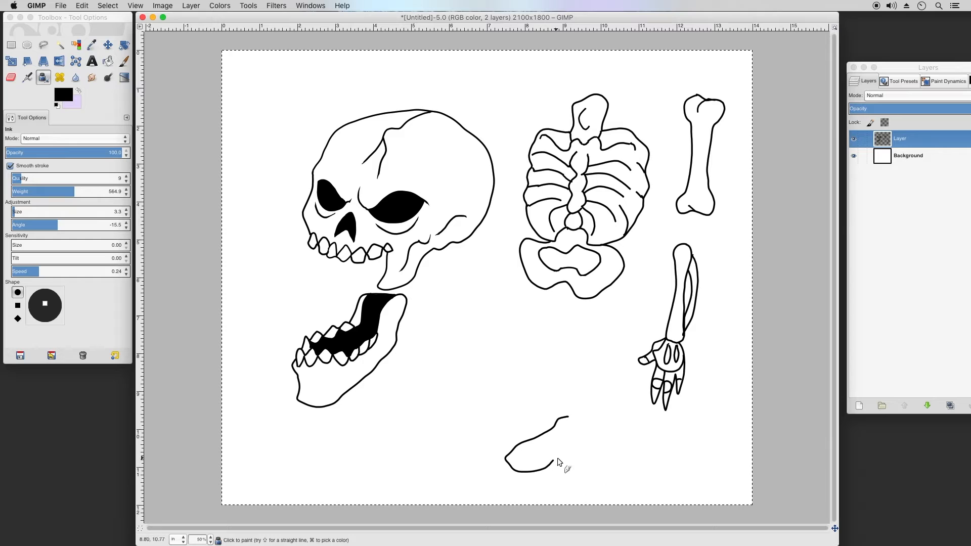
{"action": "mouse_move", "coordinate": [583, 457]}
{"action": "left_mouse_down"}
{"action": "mouse_move", "coordinate": [592, 446]}
{"action": "mouse_move", "coordinate": [572, 418]}
{"action": "left_mouse_up"}
{"action": "left_click_drag", "start_coordinate": [554, 428], "coordinate": [563, 435]}
{"action": "left_click_drag", "start_coordinate": [592, 458], "coordinate": [581, 456]}
{"action": "left_click", "coordinate": [11, 77]}
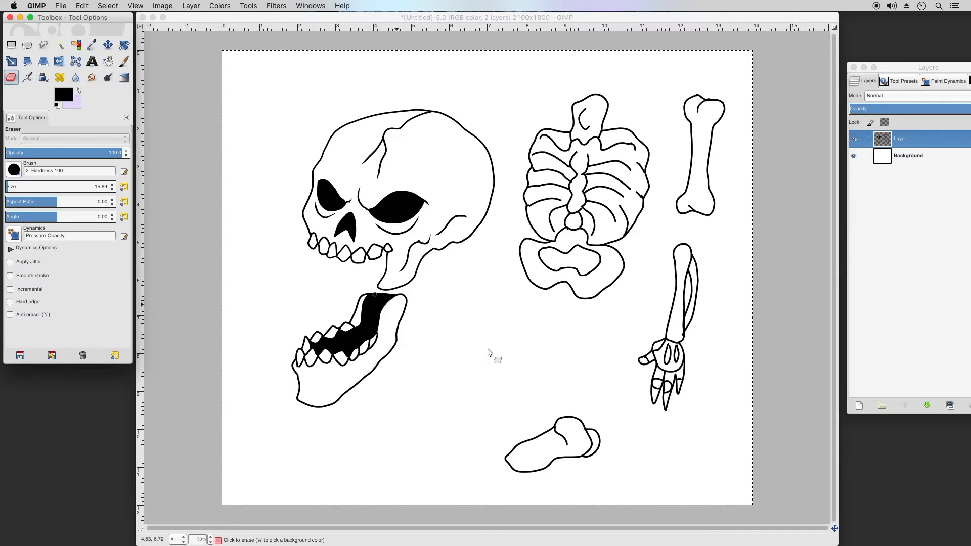
{"action": "left_click", "coordinate": [590, 439]}
{"action": "left_click_drag", "start_coordinate": [590, 436], "coordinate": [592, 445]}
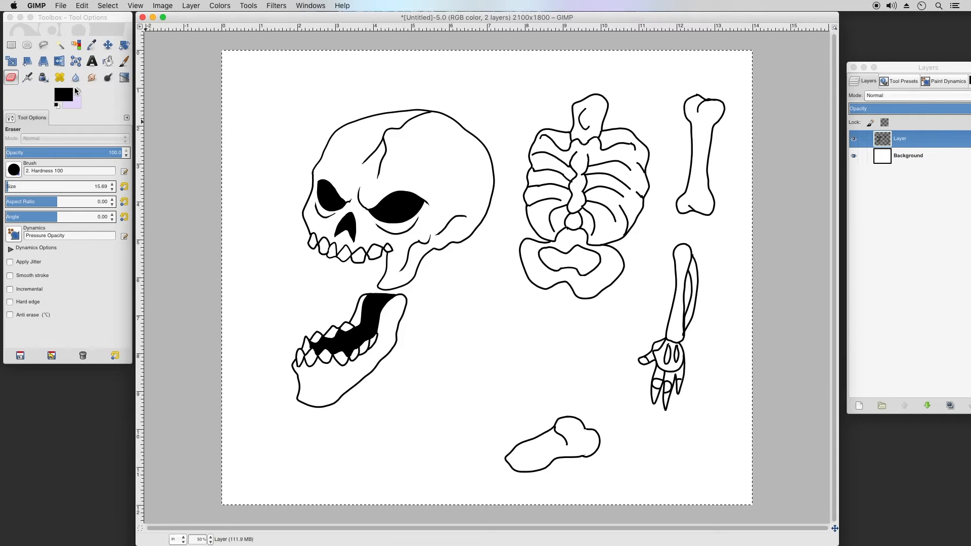
Ink the toes, instep and heel detail lines on the foot, plus a curve across the top of the ankle.
{"action": "left_click", "coordinate": [43, 77]}
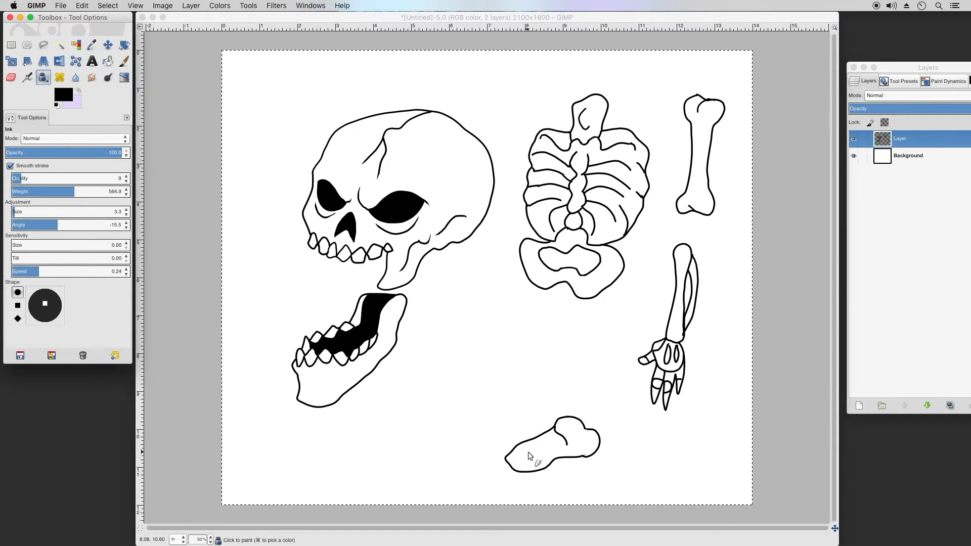
{"action": "left_click", "coordinate": [514, 452]}
{"action": "left_click_drag", "start_coordinate": [519, 454], "coordinate": [540, 461]}
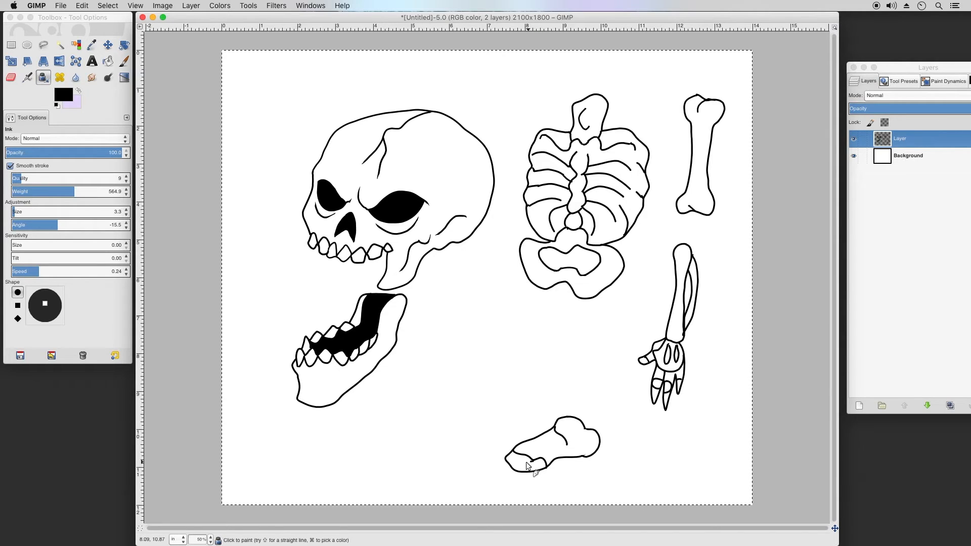
{"action": "mouse_move", "coordinate": [518, 468]}
{"action": "left_mouse_down"}
{"action": "mouse_move", "coordinate": [517, 456]}
{"action": "mouse_move", "coordinate": [511, 467]}
{"action": "left_mouse_up"}
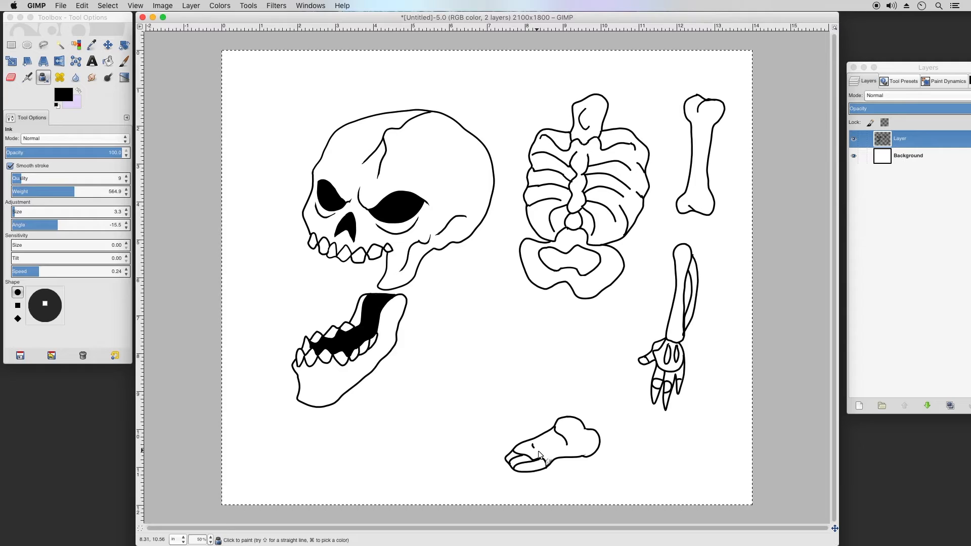
{"action": "left_click_drag", "start_coordinate": [542, 449], "coordinate": [558, 459]}
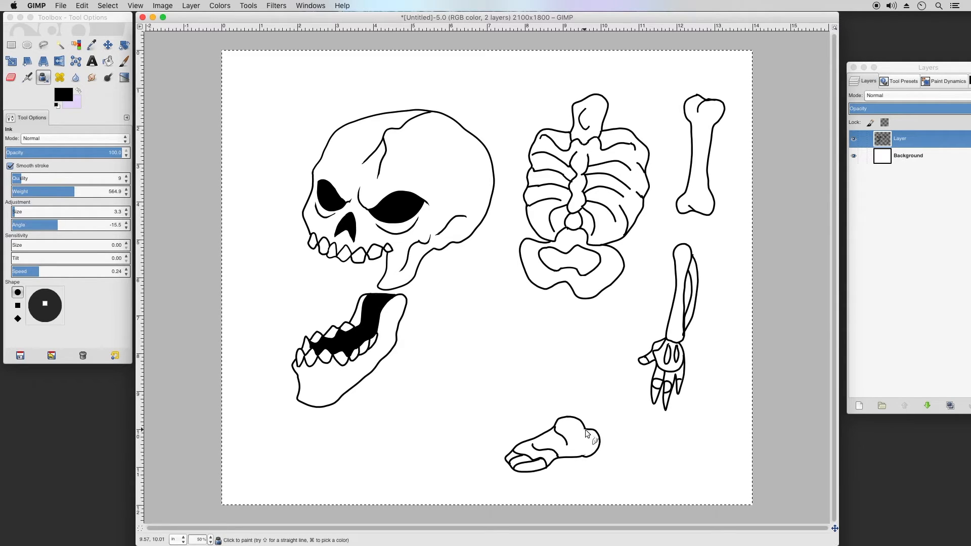
{"action": "left_click_drag", "start_coordinate": [585, 430], "coordinate": [579, 442]}
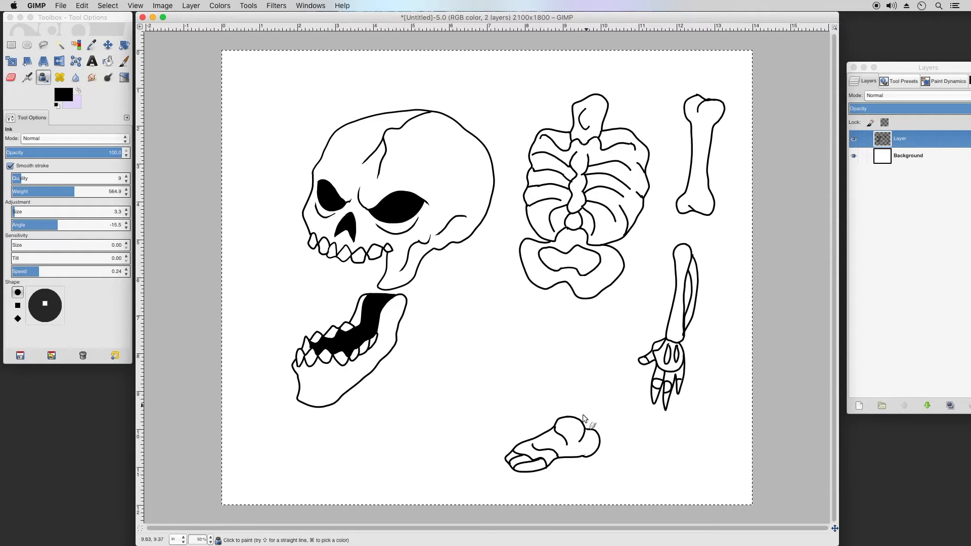
{"action": "left_click_drag", "start_coordinate": [563, 424], "coordinate": [583, 422]}
Ink a closed fist about 1.2 inches wide below the open hand, with a thumb, two palm slits and curled finger divisions.
{"action": "mouse_move", "coordinate": [708, 424]}
{"action": "left_mouse_down"}
{"action": "mouse_move", "coordinate": [692, 431]}
{"action": "mouse_move", "coordinate": [688, 461]}
{"action": "mouse_move", "coordinate": [704, 472]}
{"action": "mouse_move", "coordinate": [724, 457]}
{"action": "left_mouse_up"}
{"action": "left_click_drag", "start_coordinate": [709, 425], "coordinate": [723, 441]}
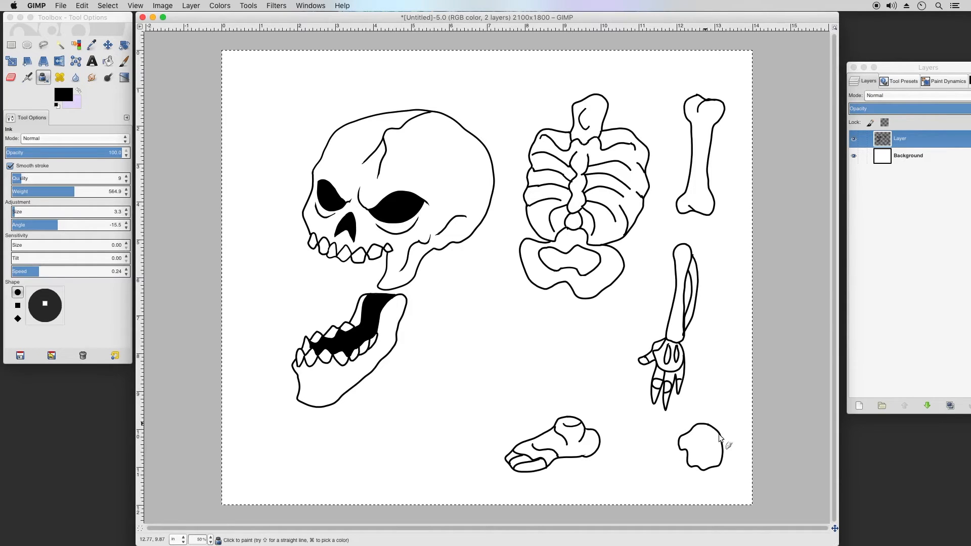
{"action": "mouse_move", "coordinate": [691, 438]}
{"action": "left_mouse_down"}
{"action": "mouse_move", "coordinate": [693, 458]}
{"action": "mouse_move", "coordinate": [723, 457]}
{"action": "left_mouse_up"}
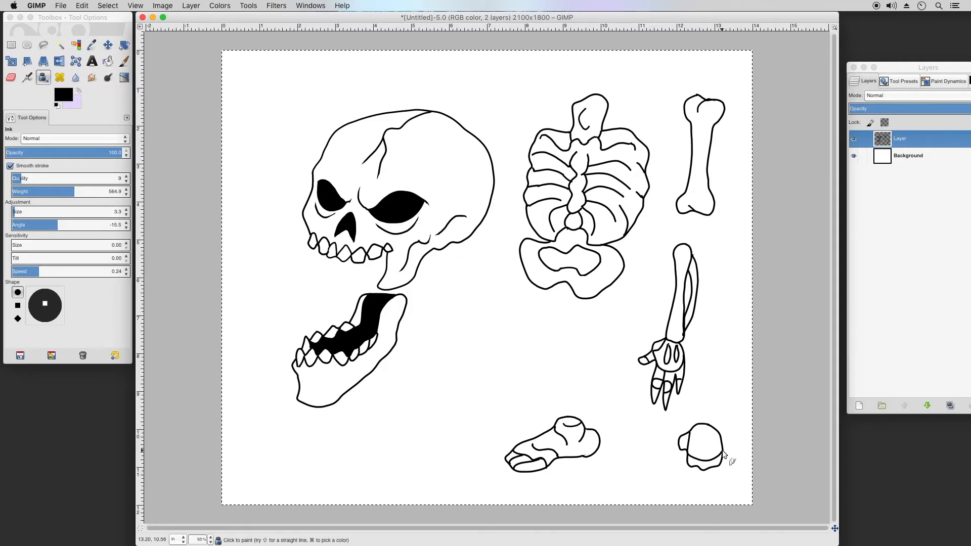
{"action": "mouse_move", "coordinate": [701, 456]}
{"action": "left_mouse_down"}
{"action": "mouse_move", "coordinate": [710, 434]}
{"action": "mouse_move", "coordinate": [713, 452]}
{"action": "mouse_move", "coordinate": [711, 438]}
{"action": "left_mouse_up"}
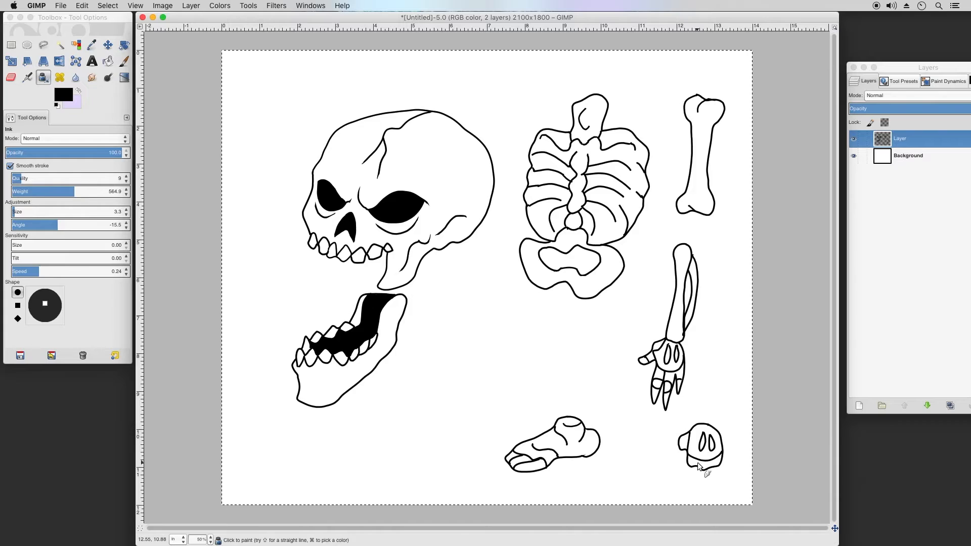
{"action": "left_click_drag", "start_coordinate": [697, 459], "coordinate": [710, 466]}
Ink a sword handle with a crossguard near the canvas's upper-left corner, above the skull's forehead side.
{"action": "left_click_drag", "start_coordinate": [253, 73], "coordinate": [238, 124]}
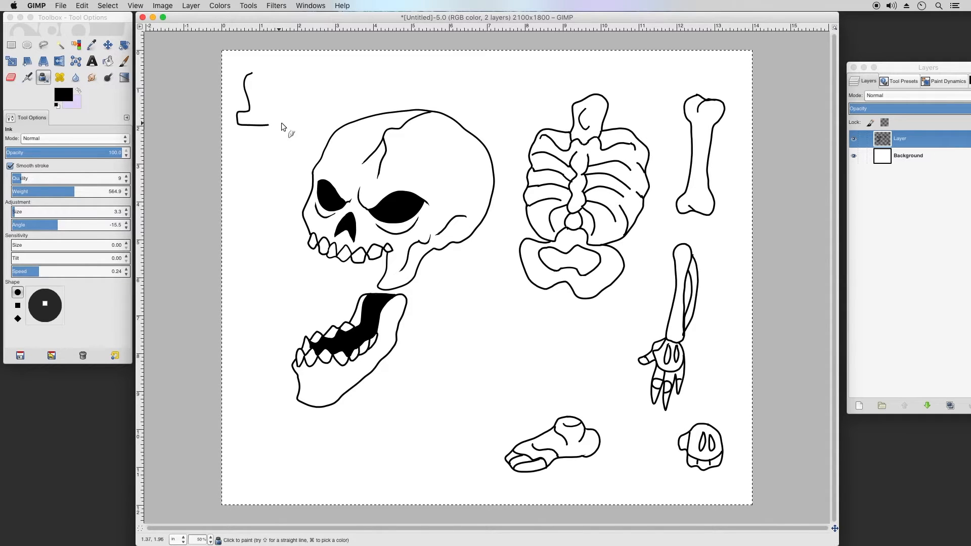
{"action": "mouse_move", "coordinate": [286, 118]}
{"action": "left_mouse_down"}
{"action": "mouse_move", "coordinate": [263, 108]}
{"action": "mouse_move", "coordinate": [266, 69]}
{"action": "mouse_move", "coordinate": [254, 56]}
{"action": "mouse_move", "coordinate": [248, 77]}
{"action": "left_mouse_up"}
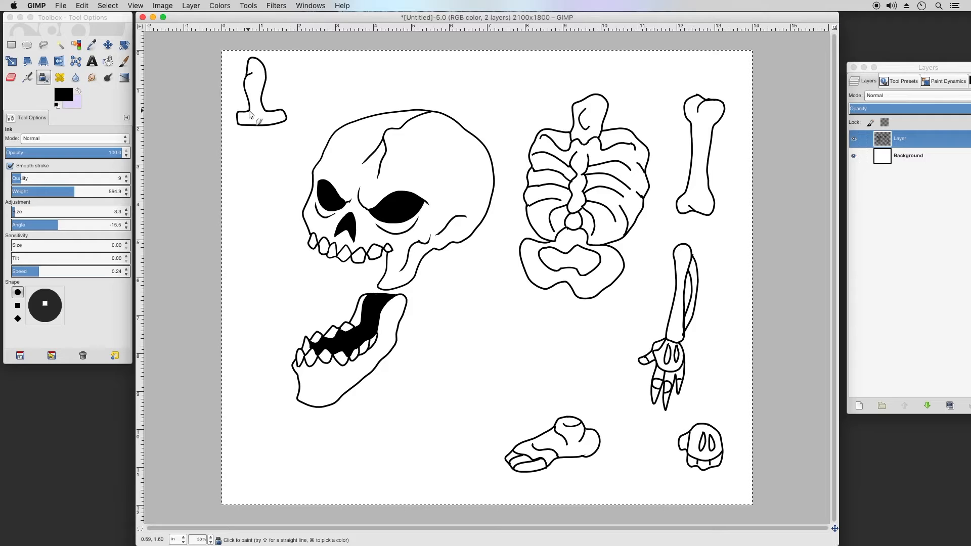
{"action": "left_click_drag", "start_coordinate": [250, 111], "coordinate": [280, 112]}
Ink a curved sword blade about 5 inches long below the crossguard, with an inner edge line and a curve across the handle.
{"action": "left_click_drag", "start_coordinate": [250, 129], "coordinate": [247, 211]}
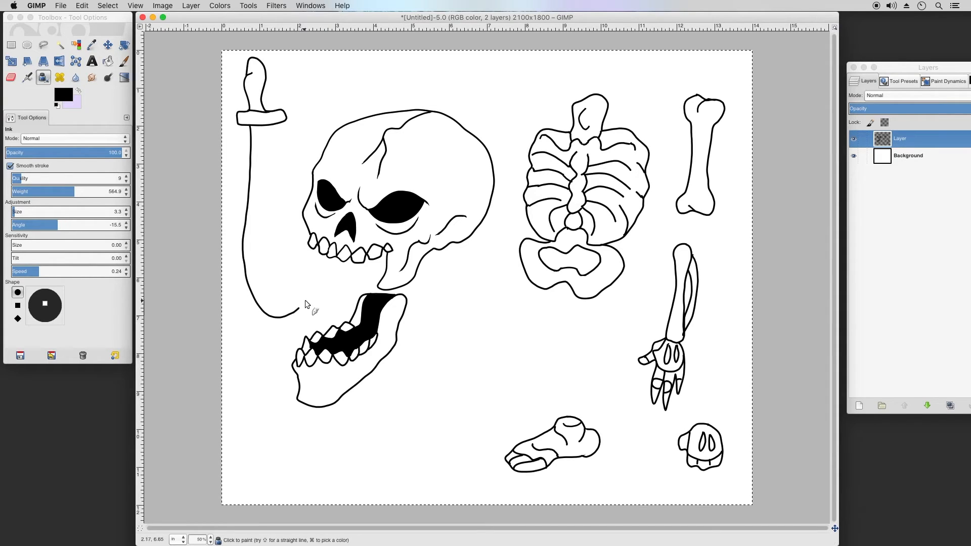
{"action": "left_click_drag", "start_coordinate": [299, 309], "coordinate": [279, 238]}
{"action": "left_click_drag", "start_coordinate": [273, 198], "coordinate": [265, 124]}
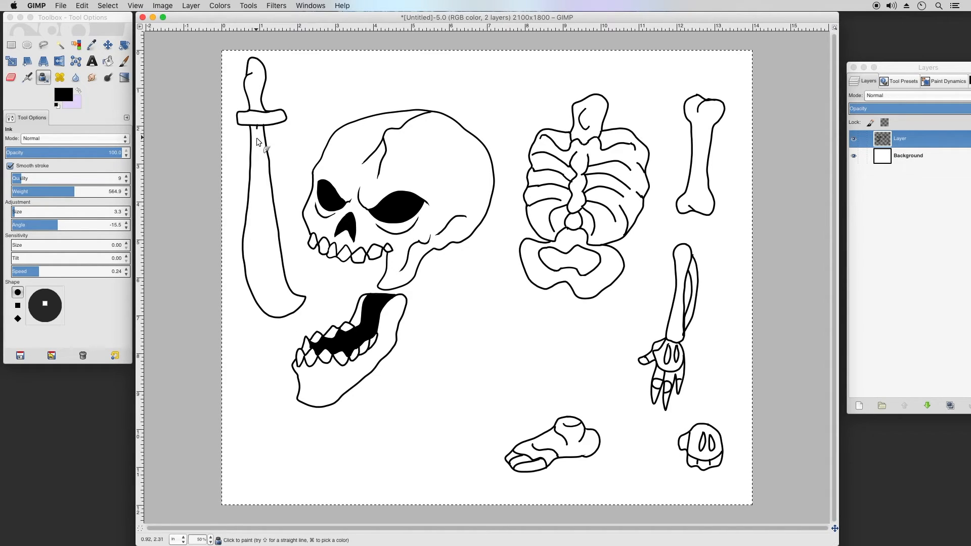
{"action": "mouse_move", "coordinate": [256, 206]}
{"action": "left_mouse_down"}
{"action": "mouse_move", "coordinate": [272, 283]}
{"action": "mouse_move", "coordinate": [305, 298]}
{"action": "left_mouse_up"}
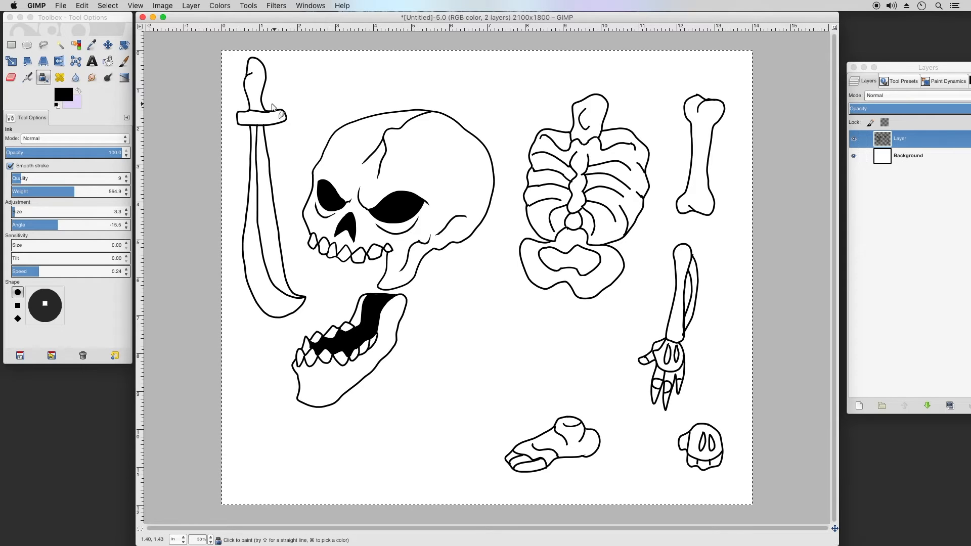
{"action": "left_click_drag", "start_coordinate": [246, 93], "coordinate": [260, 90]}
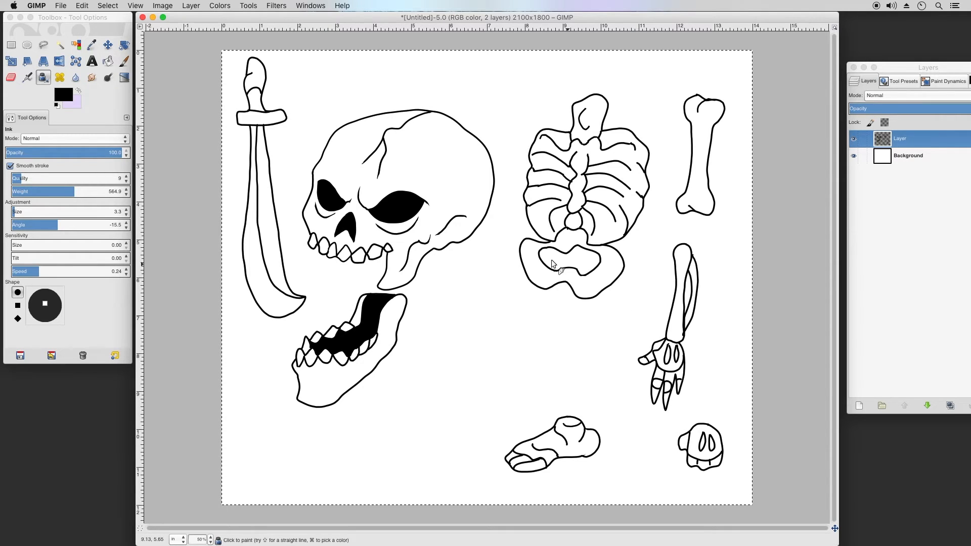
Switch to the Bucket Fill tool and delete the Background layer.
{"action": "left_click", "coordinate": [107, 61]}
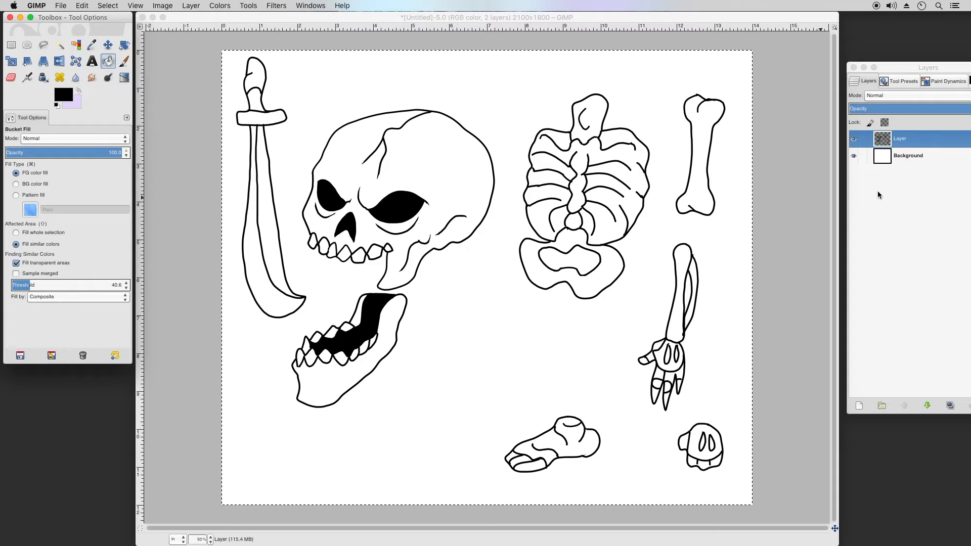
{"action": "right_click", "coordinate": [902, 162]}
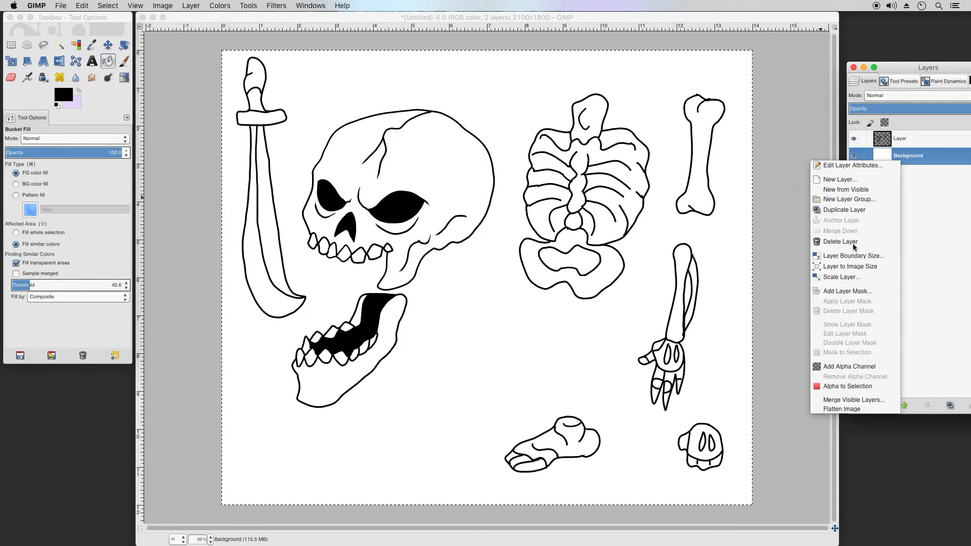
{"action": "left_click", "coordinate": [842, 242]}
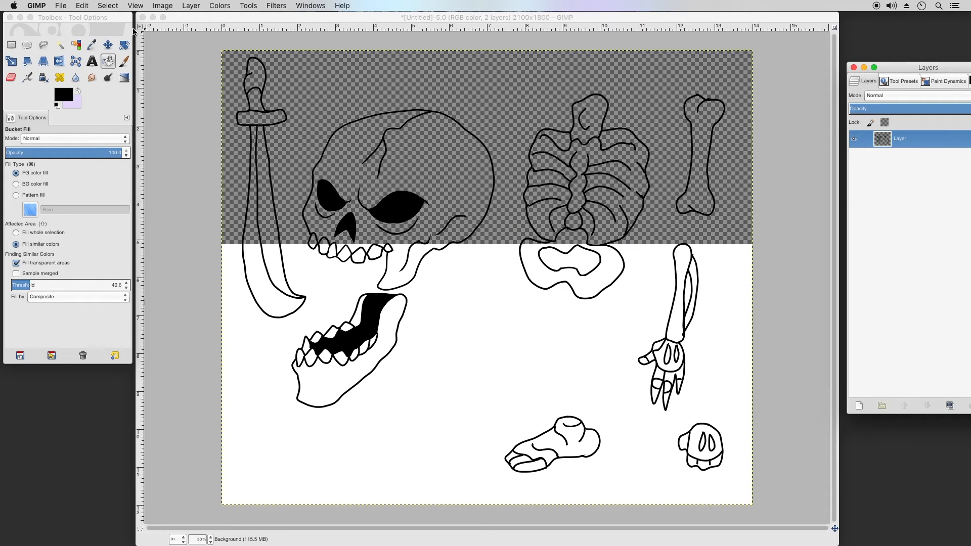
Undo the removal of the Background layer and delete that layer again.
{"action": "left_click", "coordinate": [87, 6]}
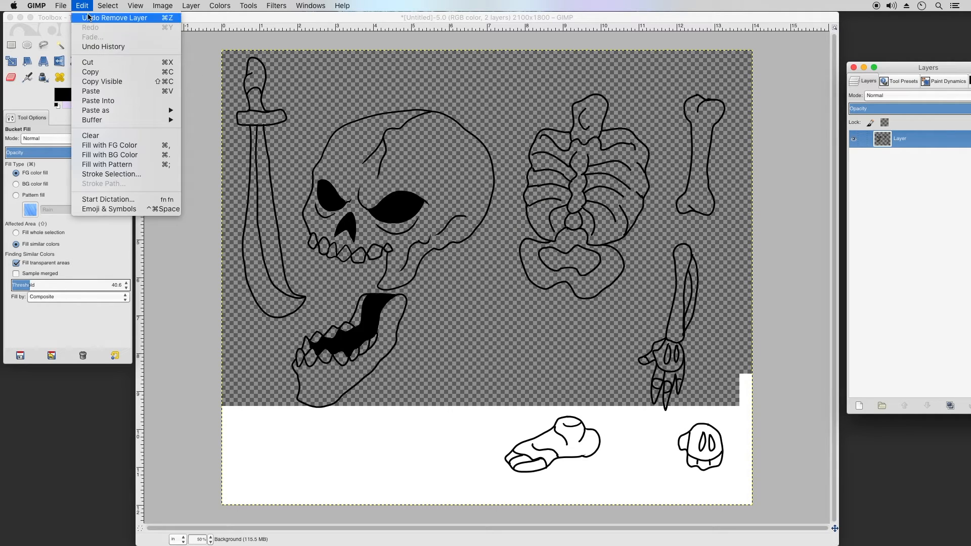
{"action": "left_click", "coordinate": [120, 17]}
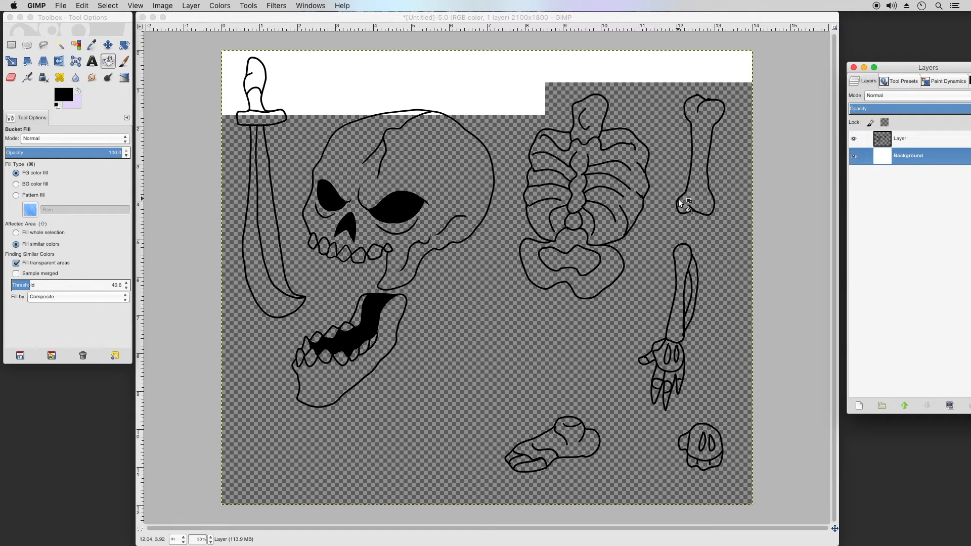
{"action": "right_click", "coordinate": [903, 158]}
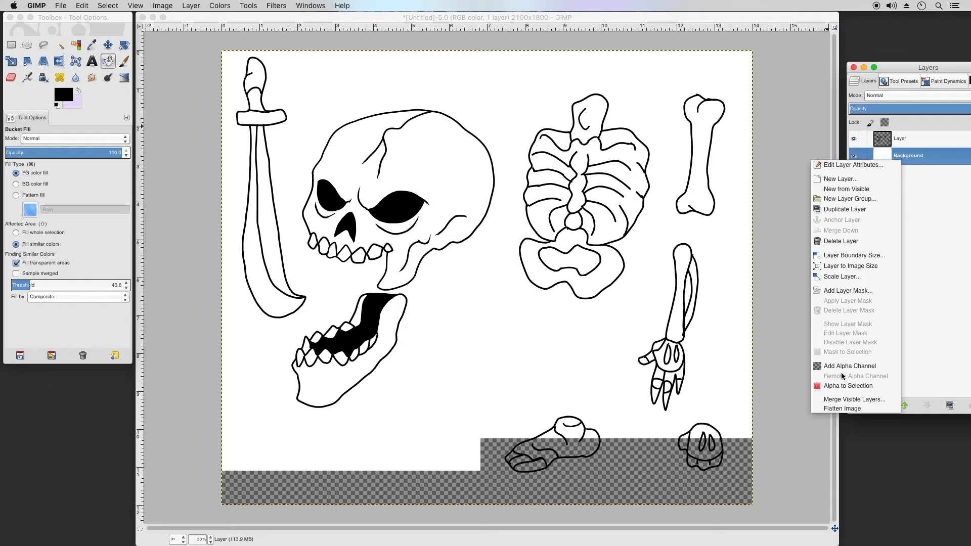
{"action": "left_click", "coordinate": [854, 241]}
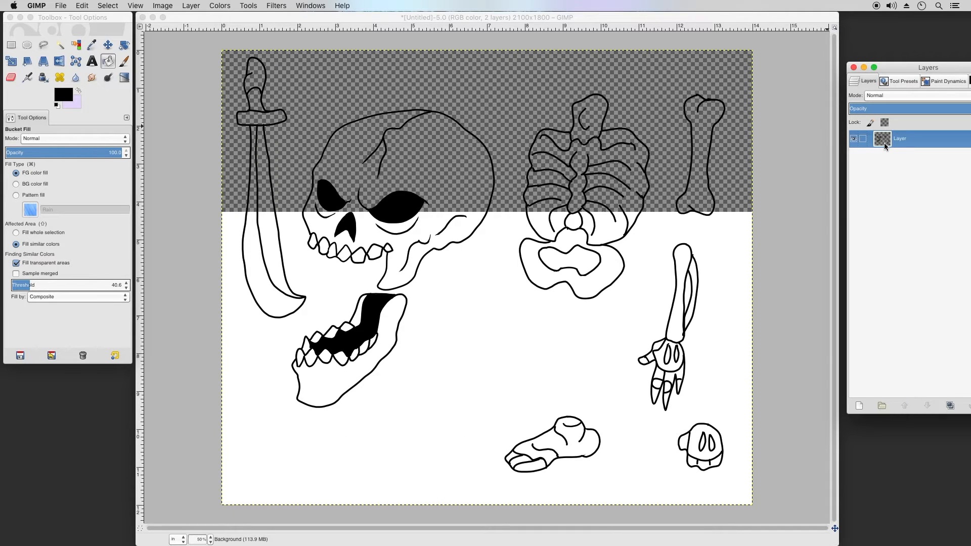
Duplicate the inked layer and make the original lower layer active.
{"action": "right_click", "coordinate": [885, 141]}
{"action": "left_click", "coordinate": [835, 194]}
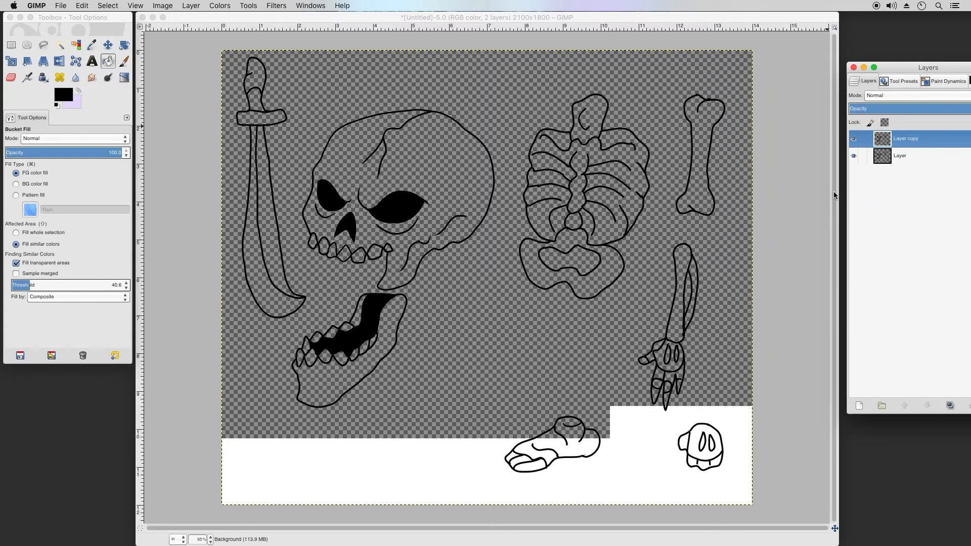
{"action": "left_click", "coordinate": [889, 158]}
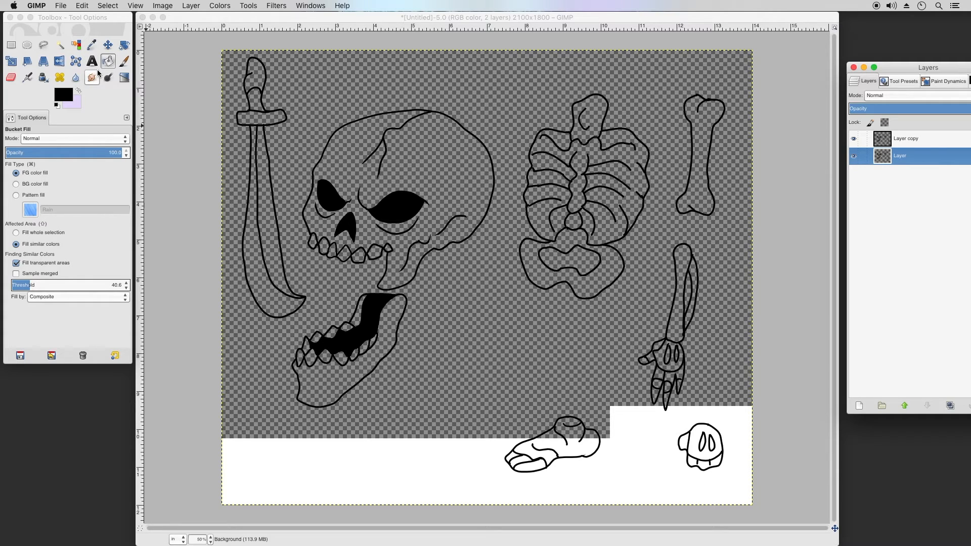
Set the foreground colour to cream f4eede and fill the skull and the lower jaw, leaving out the teeth.
{"action": "left_click", "coordinate": [78, 91]}
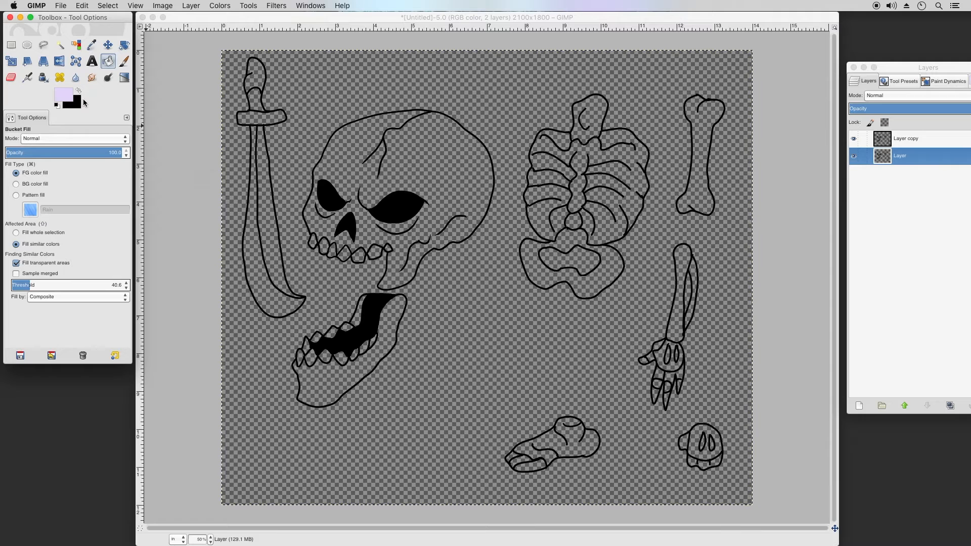
{"action": "left_click", "coordinate": [63, 94]}
{"action": "left_click", "coordinate": [354, 138]}
{"action": "left_click", "coordinate": [340, 162]}
{"action": "left_click", "coordinate": [445, 165]}
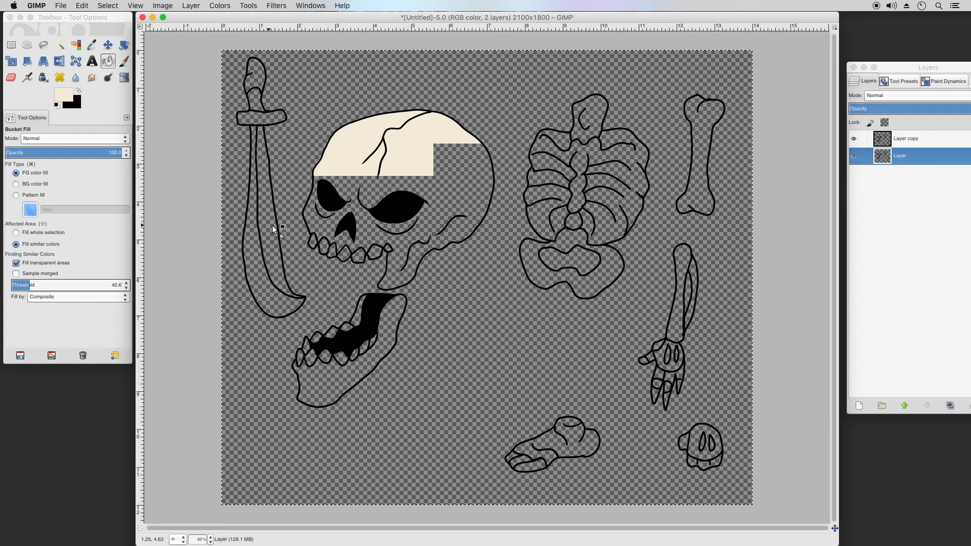
{"action": "left_click", "coordinate": [346, 381]}
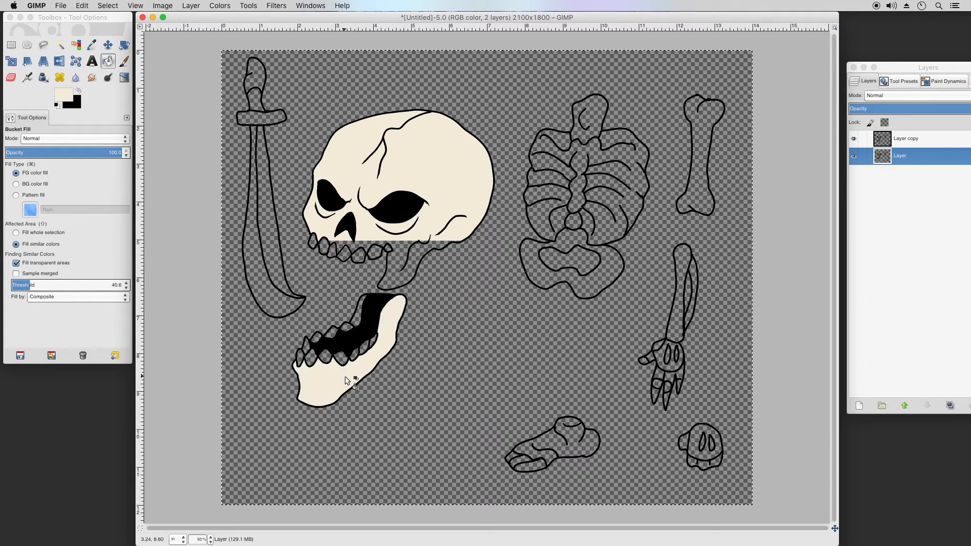
Fill the pelvis, spine, ribs and neck bone with the cream colour, keeping the pelvis opening transparent.
{"action": "left_click", "coordinate": [595, 275]}
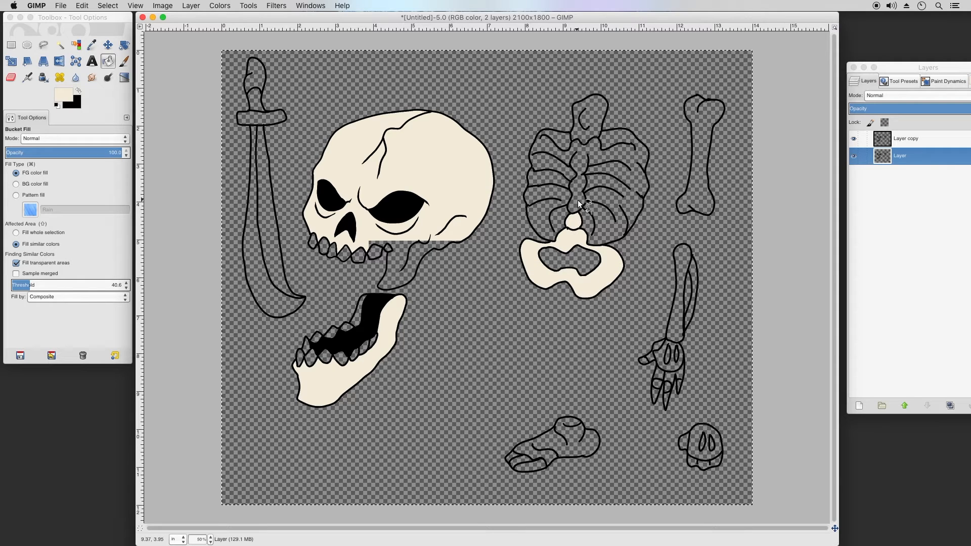
{"action": "left_click", "coordinate": [598, 199]}
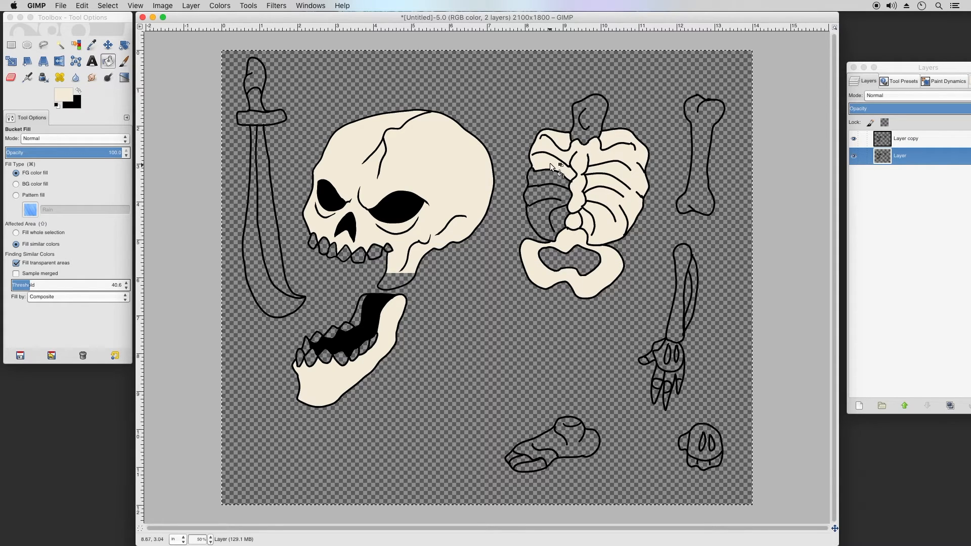
{"action": "left_click", "coordinate": [534, 228]}
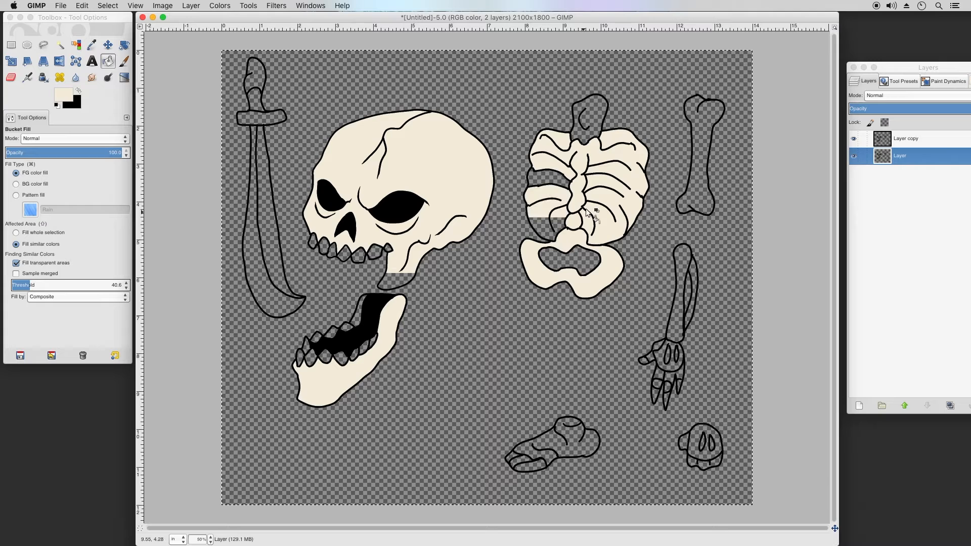
{"action": "left_click", "coordinate": [587, 109]}
{"action": "left_click", "coordinate": [546, 176]}
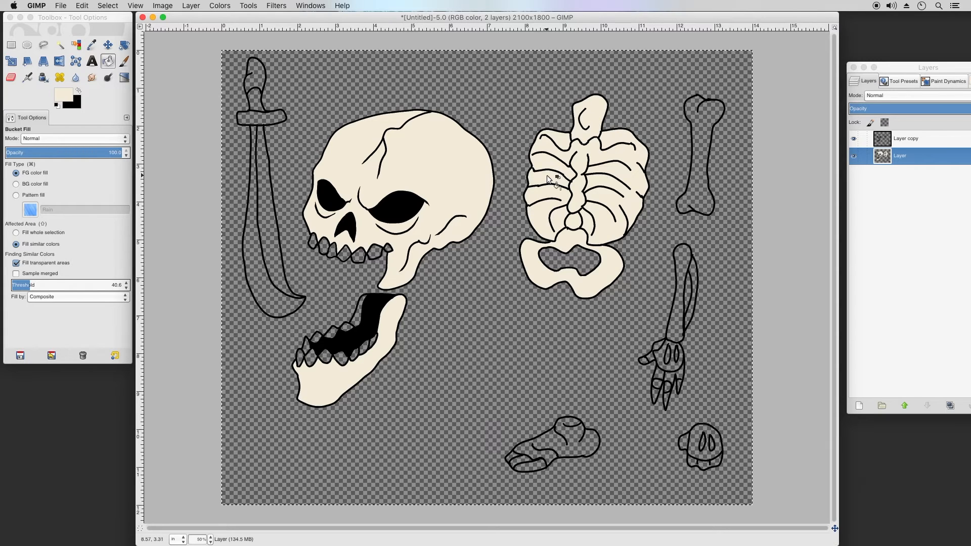
Fill the upper arm bone, both forearm bones and the open hand with the cream colour.
{"action": "left_click", "coordinate": [681, 259]}
{"action": "left_click", "coordinate": [692, 271]}
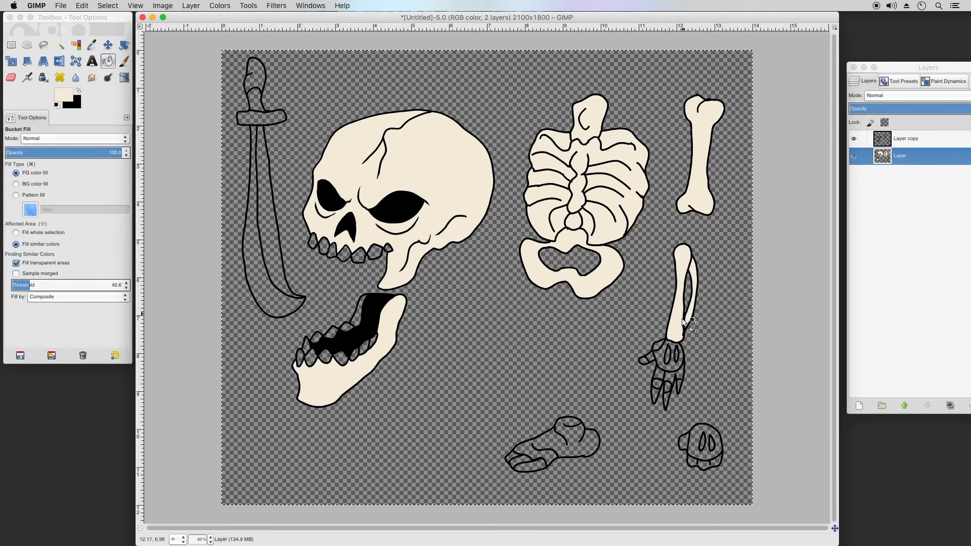
{"action": "left_click", "coordinate": [658, 345]}
{"action": "left_click", "coordinate": [648, 361]}
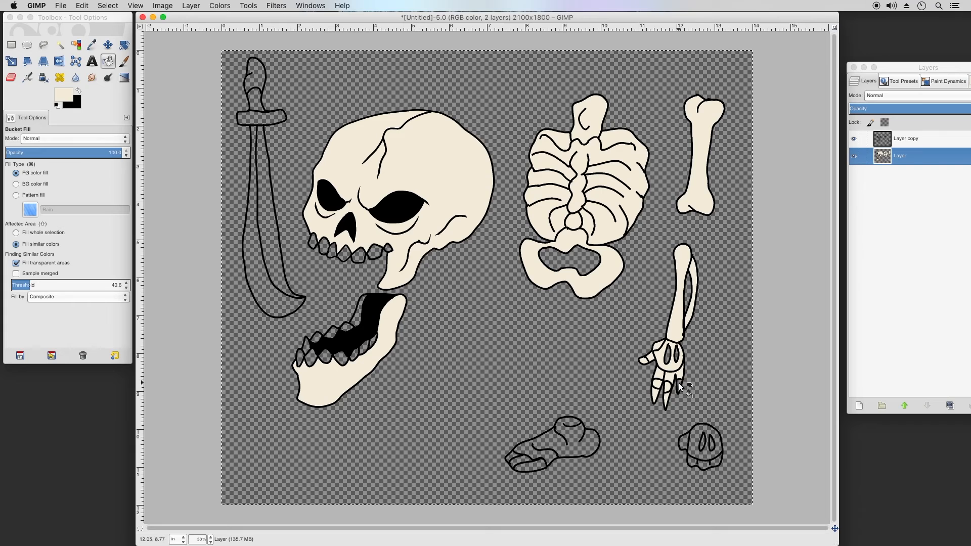
Fill the foot with its toes and the closed fist with the cream colour, leaving the palm slits empty.
{"action": "left_click", "coordinate": [529, 455]}
{"action": "left_click", "coordinate": [526, 465]}
{"action": "left_click", "coordinate": [685, 443]}
{"action": "left_click", "coordinate": [686, 443]}
{"action": "left_click", "coordinate": [692, 461]}
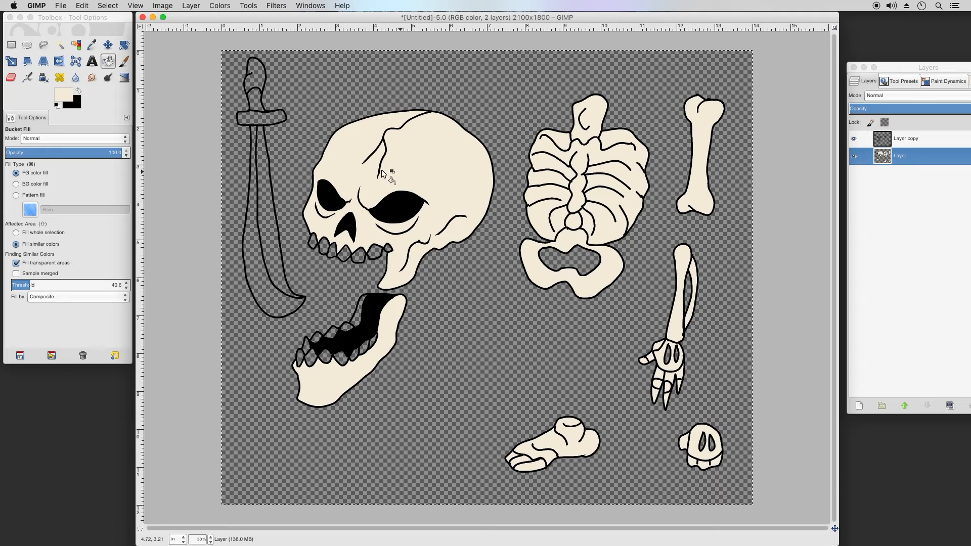
Set the foreground colour to pale yellow fbeabb and fill all the upper teeth of the skull.
{"action": "left_click", "coordinate": [64, 95]}
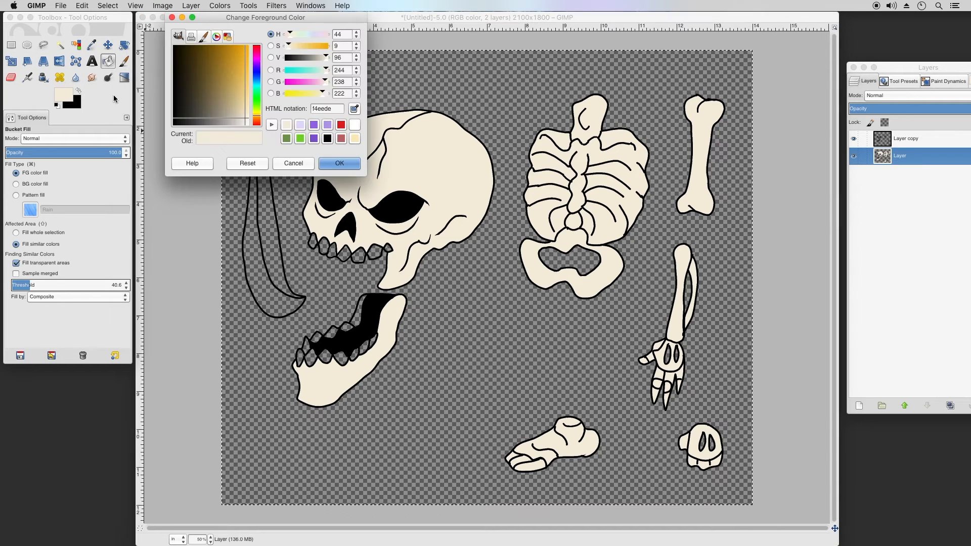
{"action": "left_click", "coordinate": [354, 138]}
{"action": "left_click", "coordinate": [339, 164]}
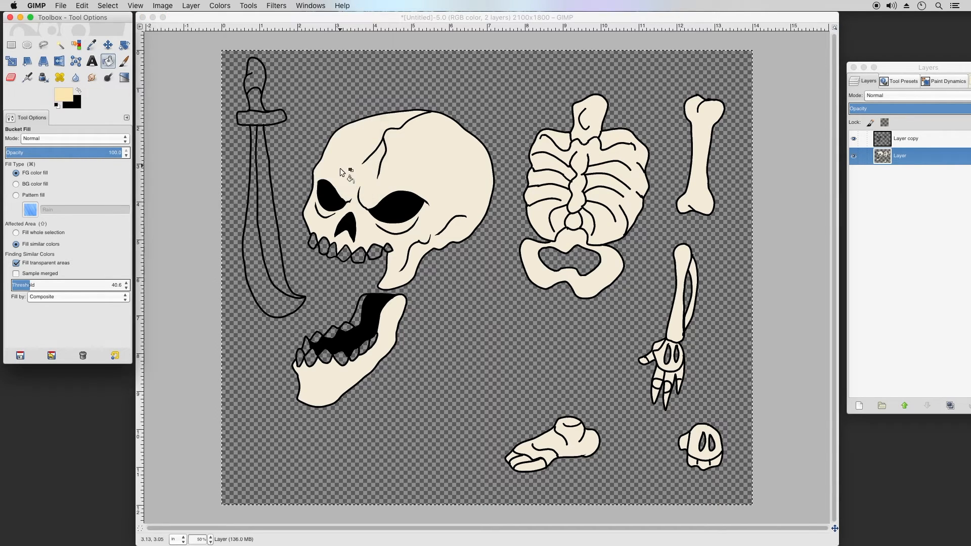
{"action": "left_click", "coordinate": [314, 245]}
{"action": "left_click", "coordinate": [313, 242]}
{"action": "left_click", "coordinate": [323, 246]}
{"action": "left_click", "coordinate": [333, 250]}
{"action": "left_click", "coordinate": [345, 253]}
{"action": "left_click", "coordinate": [358, 255]}
{"action": "left_click", "coordinate": [376, 252]}
{"action": "left_click", "coordinate": [388, 248]}
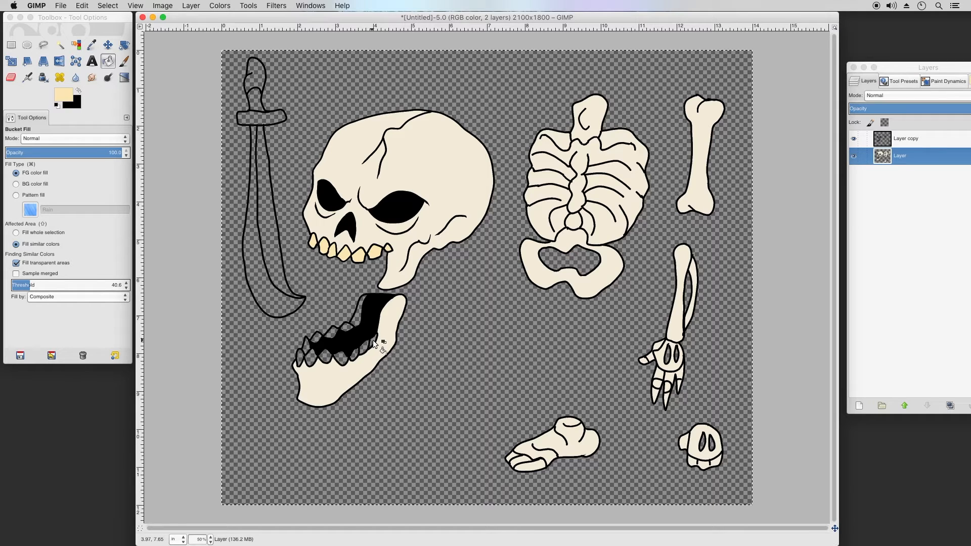
Fill both rows of teeth in the lower jaw with the pale yellow.
{"action": "left_click", "coordinate": [339, 360]}
{"action": "left_click", "coordinate": [325, 359]}
{"action": "left_click", "coordinate": [310, 359]}
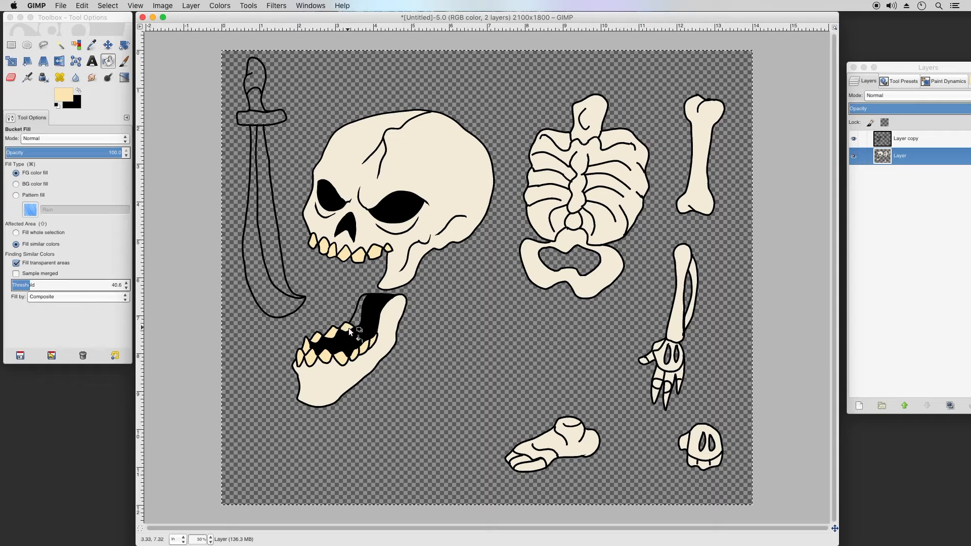
Set the foreground colour back to cream f4eede and fill the narrow far-side strip at the back of the jaw.
{"action": "left_click", "coordinate": [63, 94]}
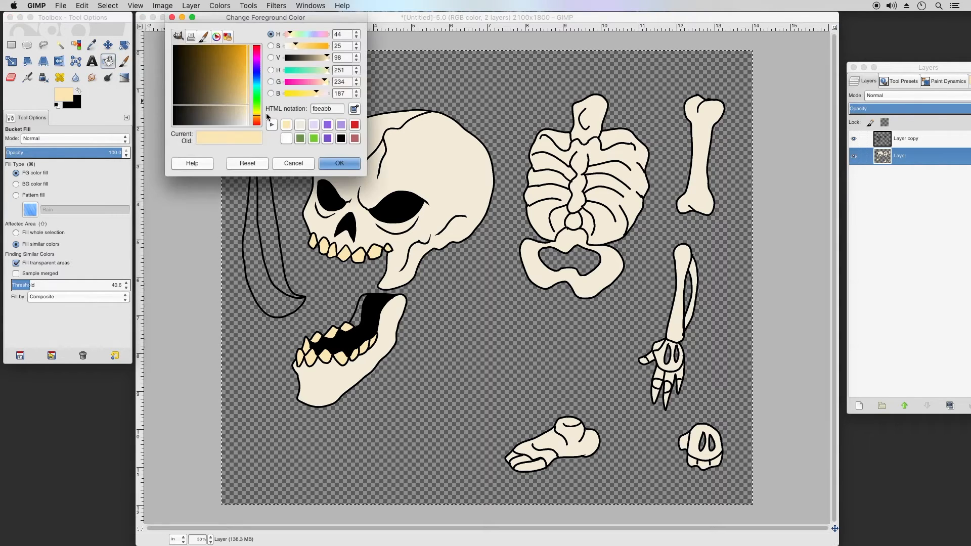
{"action": "left_click", "coordinate": [299, 124]}
{"action": "left_click", "coordinate": [339, 163]}
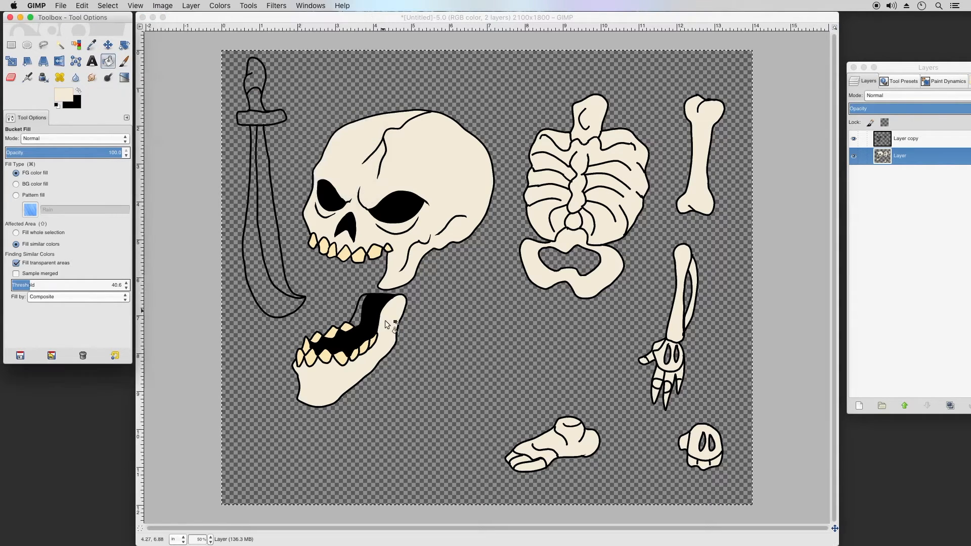
{"action": "left_click", "coordinate": [359, 323]}
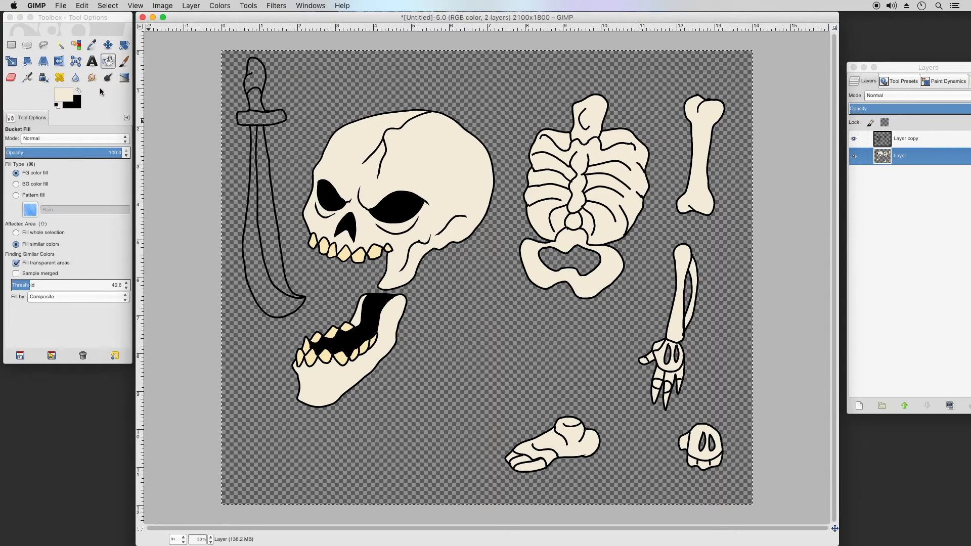
Set the foreground colour to neutral grey 939393.
{"action": "left_click", "coordinate": [61, 95]}
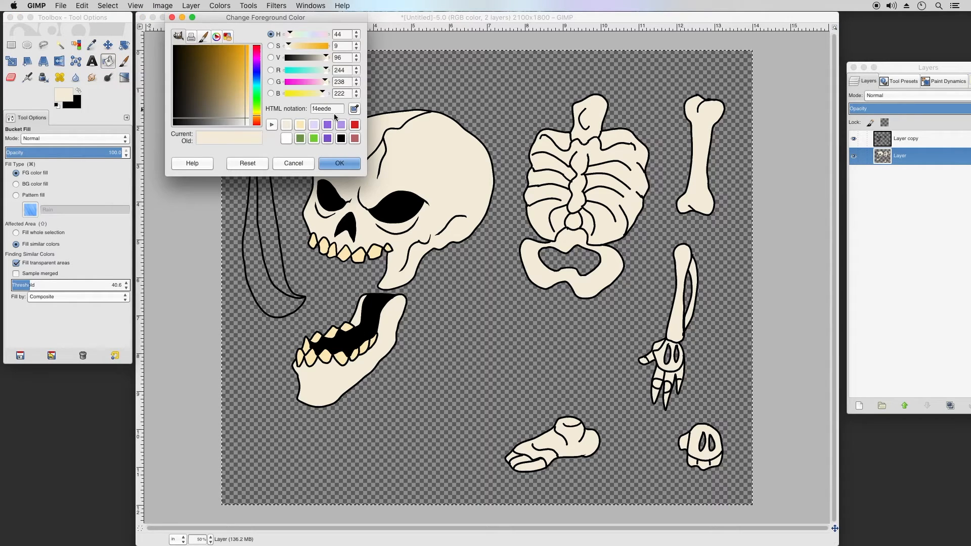
{"action": "left_click", "coordinate": [300, 140]}
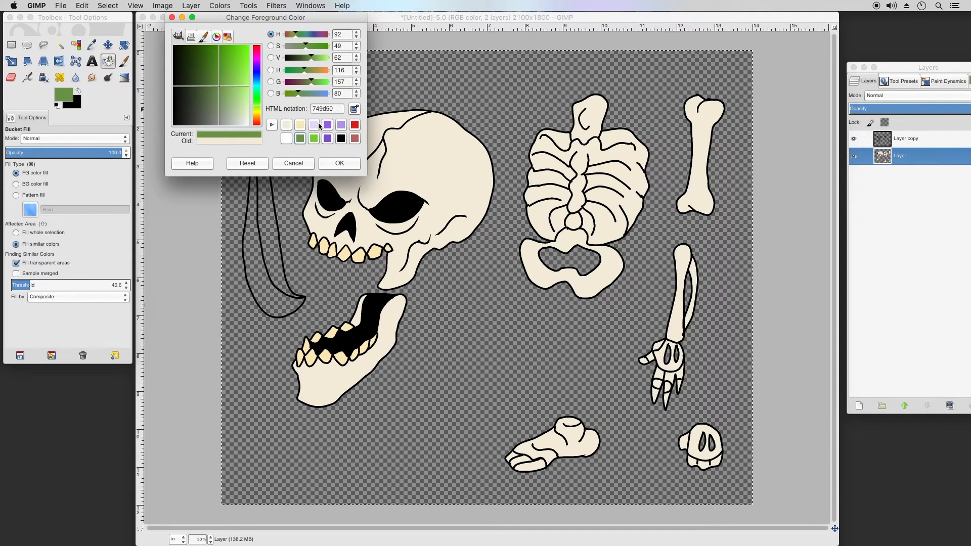
{"action": "left_click_drag", "start_coordinate": [231, 106], "coordinate": [216, 136]}
{"action": "left_click", "coordinate": [340, 164]}
{"action": "left_click", "coordinate": [257, 104]}
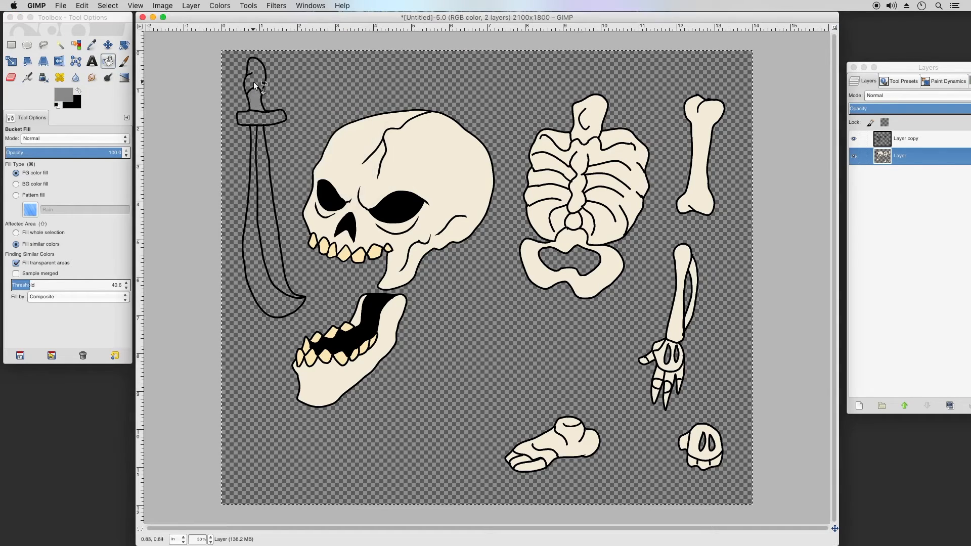
{"action": "left_click", "coordinate": [255, 81]}
{"action": "left_click", "coordinate": [259, 119]}
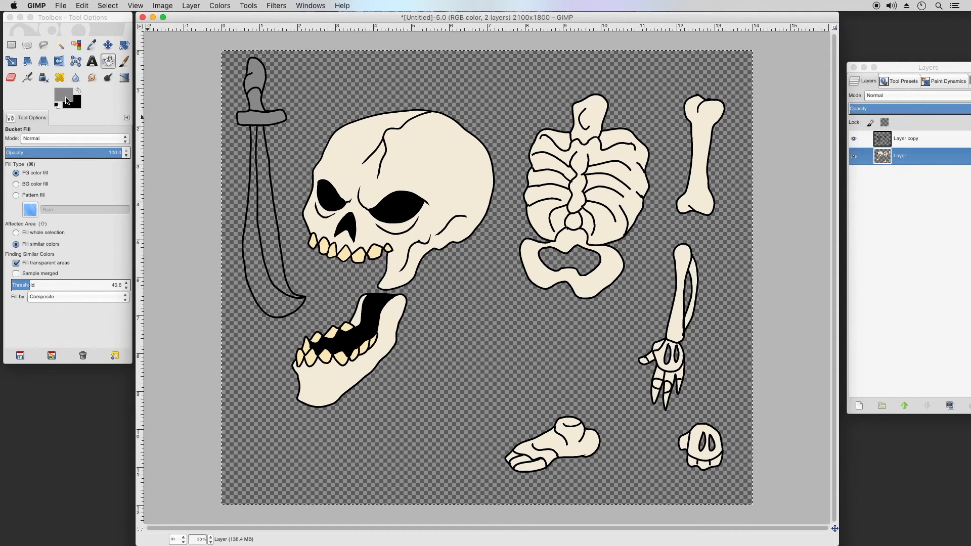
{"action": "left_click", "coordinate": [83, 6]}
{"action": "left_click", "coordinate": [107, 18]}
{"action": "left_click", "coordinate": [85, 7]}
{"action": "left_click", "coordinate": [88, 17]}
{"action": "left_click", "coordinate": [80, 7]}
{"action": "left_click", "coordinate": [88, 18]}
Fill both sections of the sword blade with the grey, and undo the fill of the section beside the skull.
{"action": "left_click", "coordinate": [255, 237]}
{"action": "left_click", "coordinate": [265, 229]}
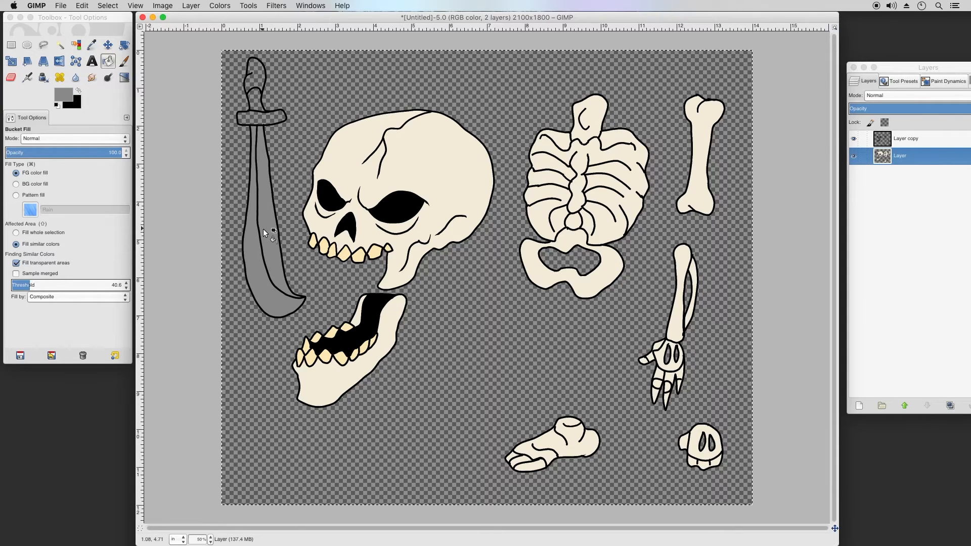
{"action": "left_click", "coordinate": [82, 5]}
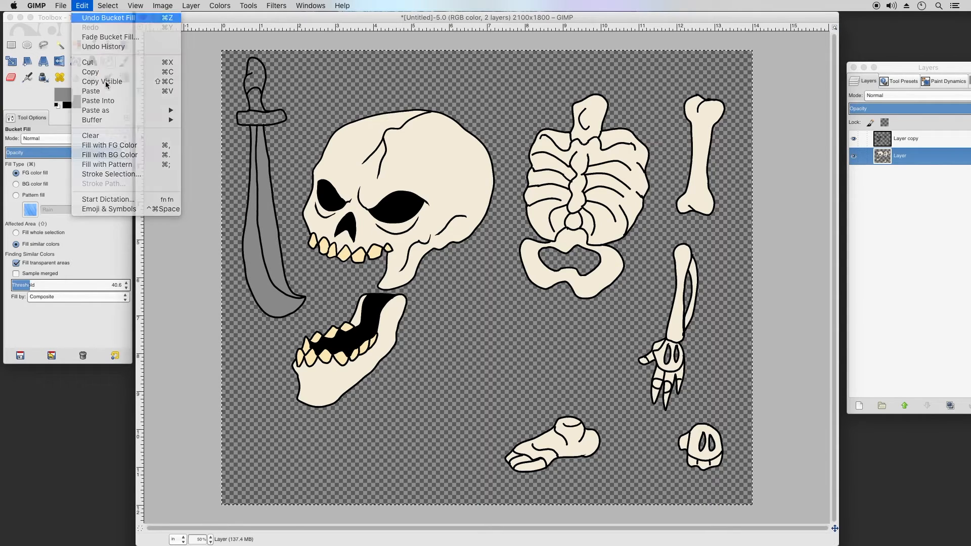
{"action": "left_click", "coordinate": [108, 18]}
Set the foreground colour to darker grey 707070 and fill the blade section beside the skull.
{"action": "left_click", "coordinate": [62, 94]}
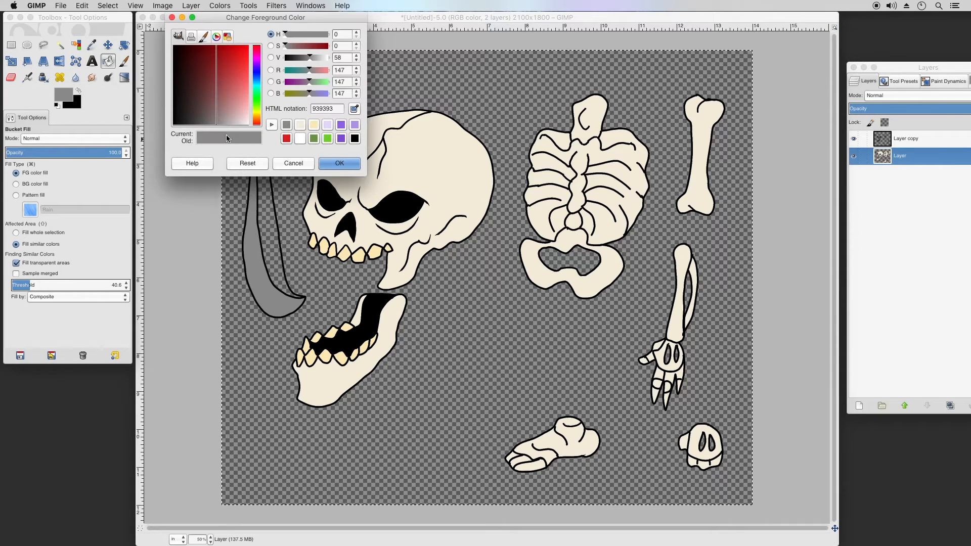
{"action": "left_click_drag", "start_coordinate": [205, 125], "coordinate": [203, 135]}
{"action": "left_click", "coordinate": [338, 164]}
{"action": "left_click", "coordinate": [263, 215]}
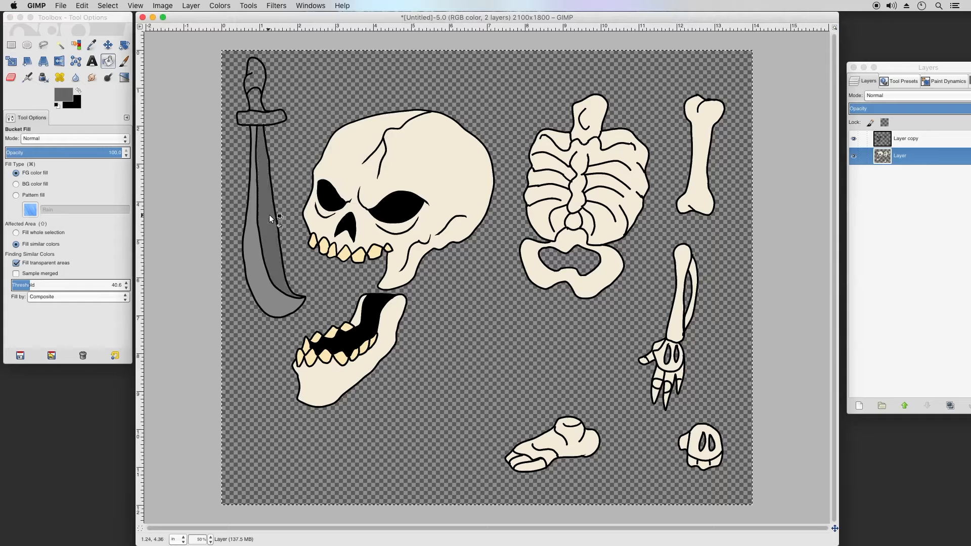
Set the foreground colour to blue 6f8dc4 and fill the sword's crossguard and the upper part of its handle.
{"action": "left_click", "coordinate": [70, 94]}
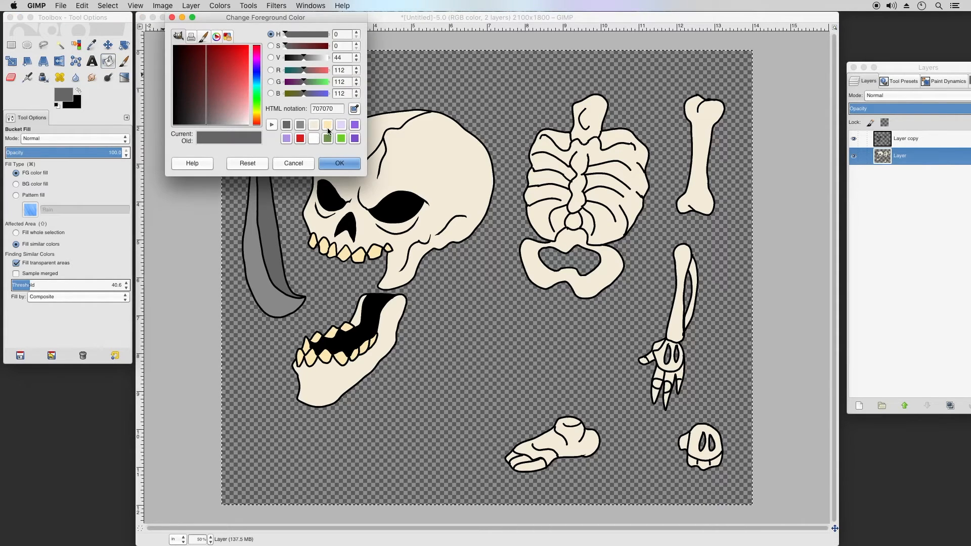
{"action": "left_click", "coordinate": [341, 128]}
{"action": "mouse_move", "coordinate": [226, 101]}
{"action": "left_mouse_down"}
{"action": "mouse_move", "coordinate": [235, 149]}
{"action": "mouse_move", "coordinate": [224, 101]}
{"action": "mouse_move", "coordinate": [258, 79]}
{"action": "mouse_move", "coordinate": [231, 91]}
{"action": "left_mouse_up"}
{"action": "left_click", "coordinate": [258, 79]}
{"action": "left_click", "coordinate": [337, 164]}
{"action": "left_click", "coordinate": [259, 117]}
{"action": "left_click", "coordinate": [257, 85]}
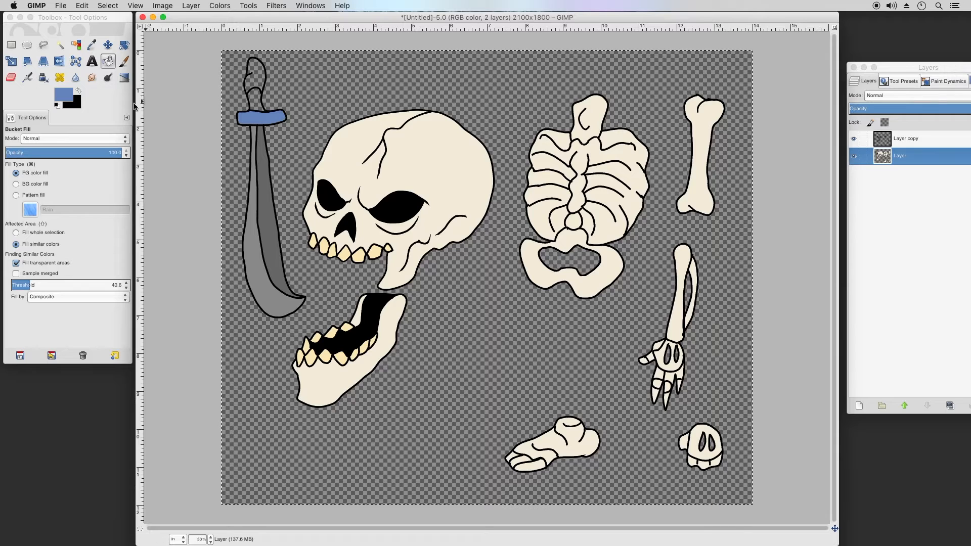
Set the foreground colour to a darker blue and fill the lower part of the sword's handle with it.
{"action": "left_click", "coordinate": [62, 95]}
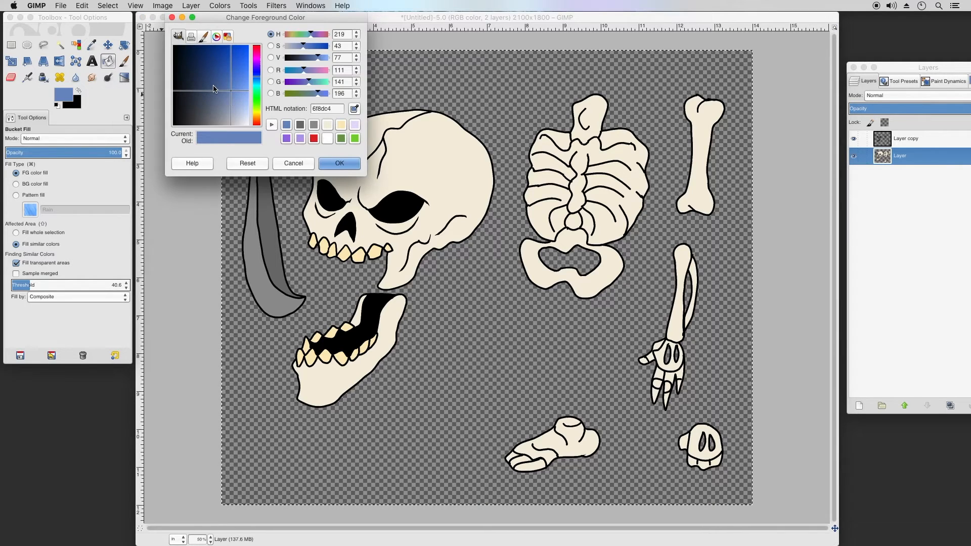
{"action": "left_click", "coordinate": [212, 84]}
{"action": "left_click", "coordinate": [340, 163]}
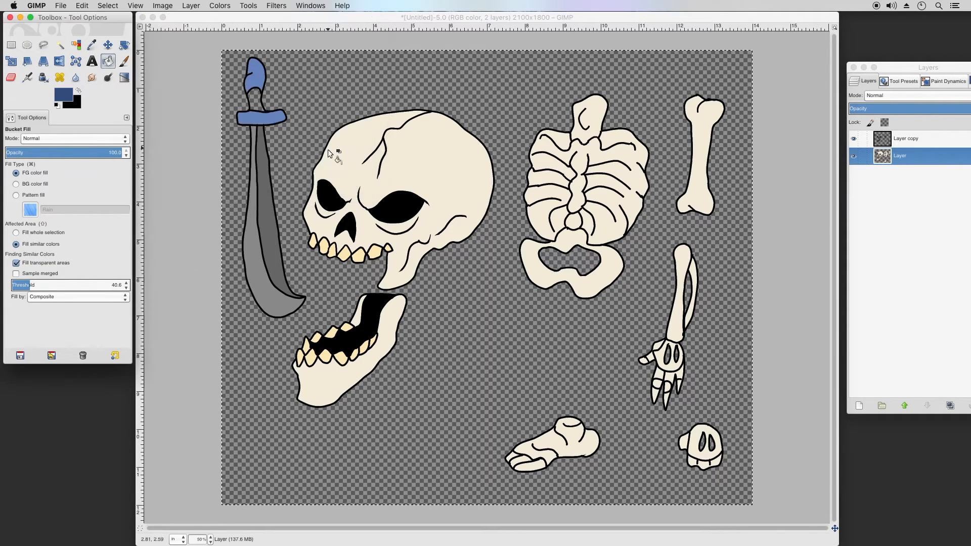
{"action": "left_click", "coordinate": [256, 102]}
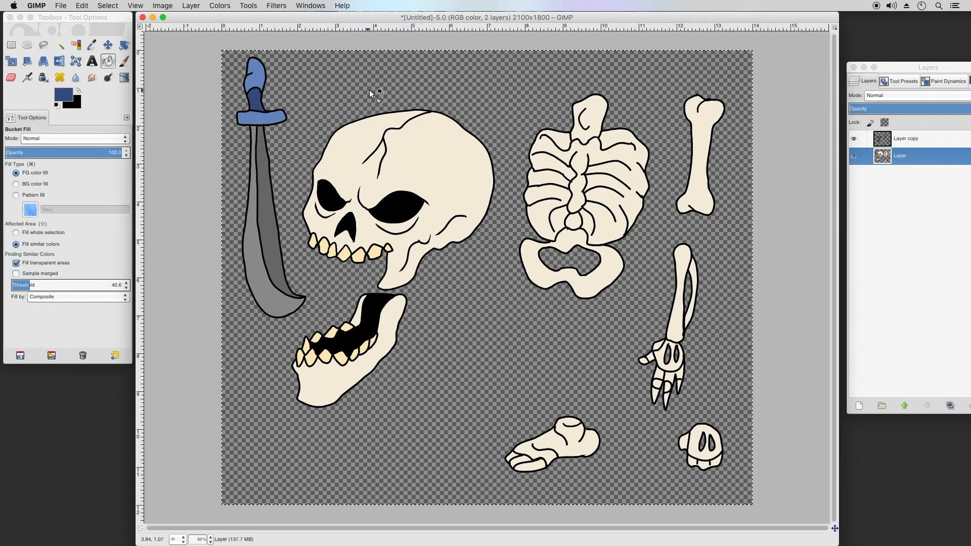
Merge the Layer copy layer down into the layer beneath it.
{"action": "left_click", "coordinate": [896, 141]}
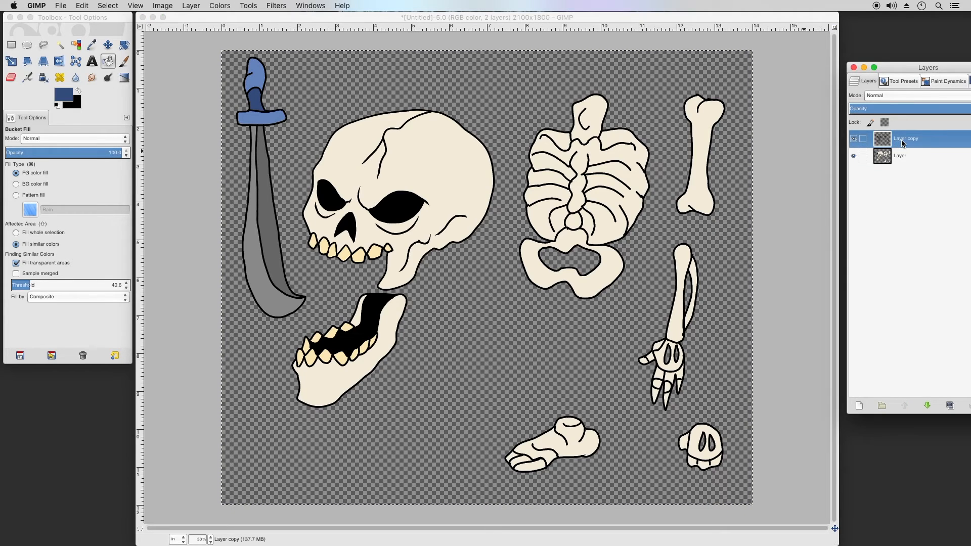
{"action": "right_click", "coordinate": [907, 142]}
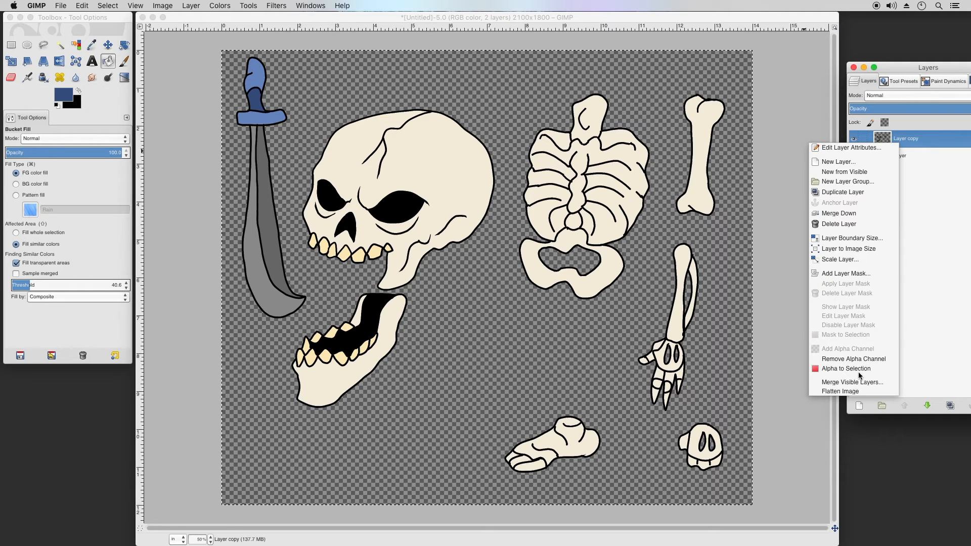
{"action": "left_click", "coordinate": [855, 214]}
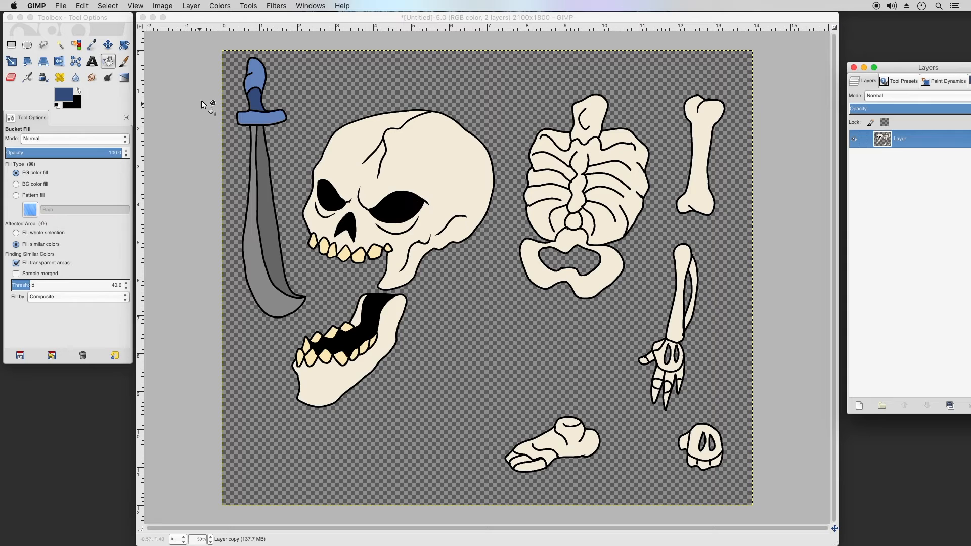
Try the Smudge tool on the lower part of the rib cage and undo the stroke.
{"action": "left_click", "coordinate": [276, 5]}
{"action": "left_click", "coordinate": [290, 18]}
{"action": "left_click", "coordinate": [89, 81]}
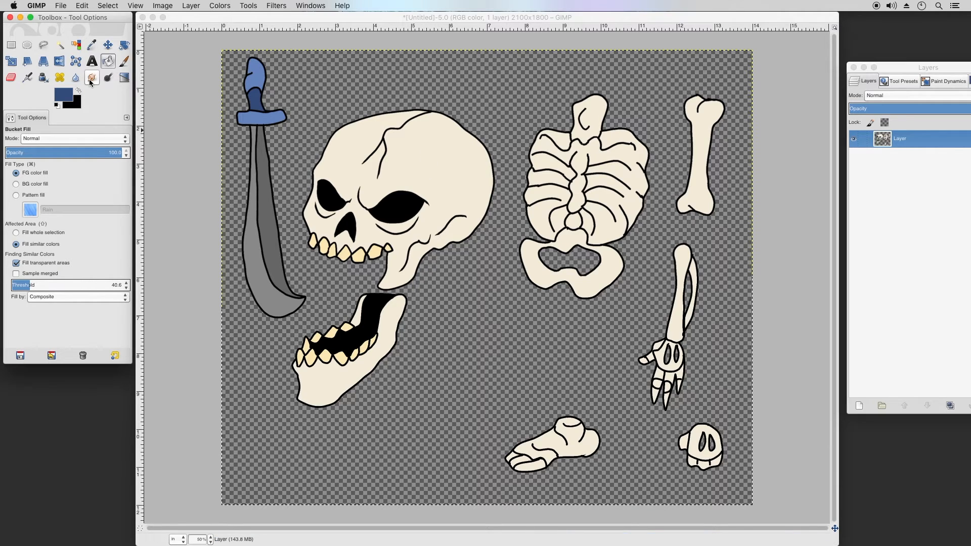
{"action": "left_click", "coordinate": [90, 80]}
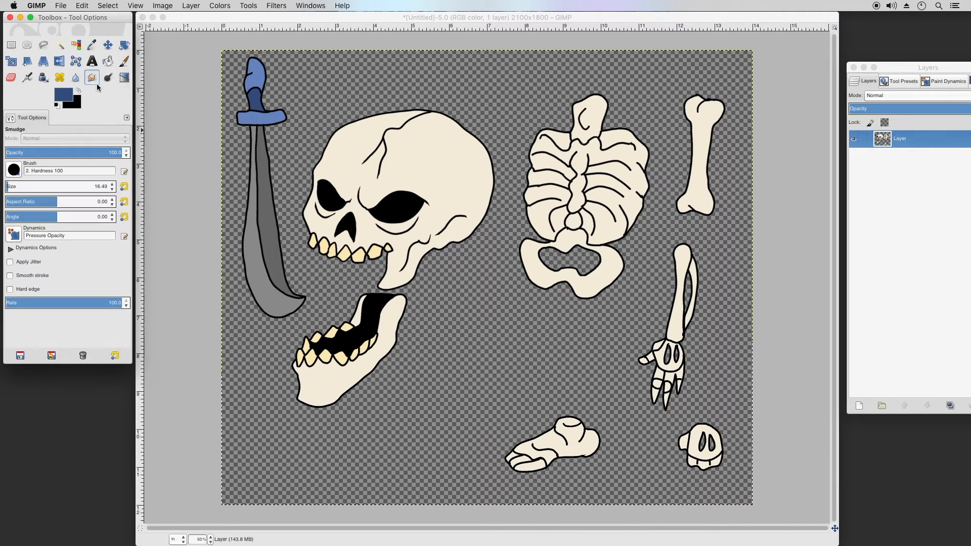
{"action": "left_click", "coordinate": [596, 238]}
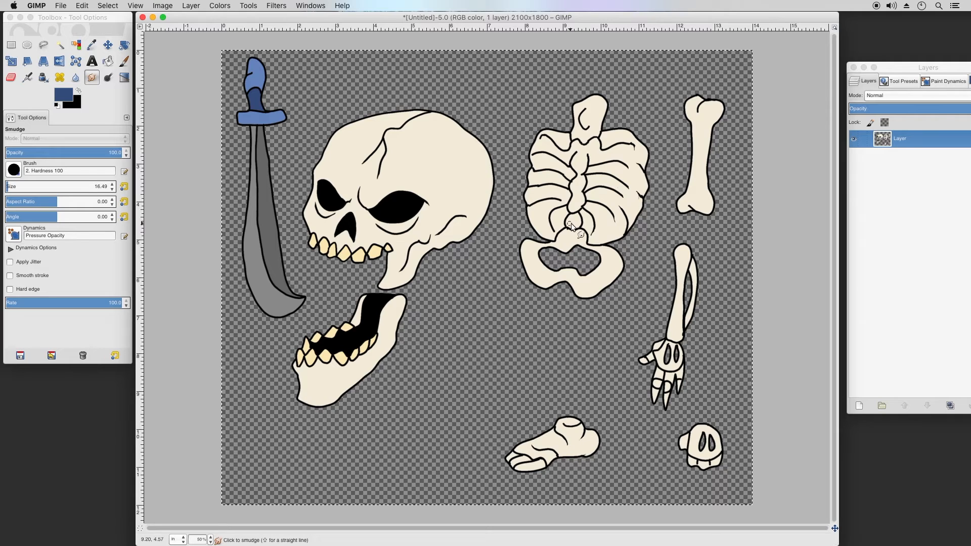
{"action": "left_click_drag", "start_coordinate": [553, 225], "coordinate": [555, 231]}
{"action": "key", "text": "super+z"}
Export the image to SkeletonMan.psd.
{"action": "left_click", "coordinate": [63, 7]}
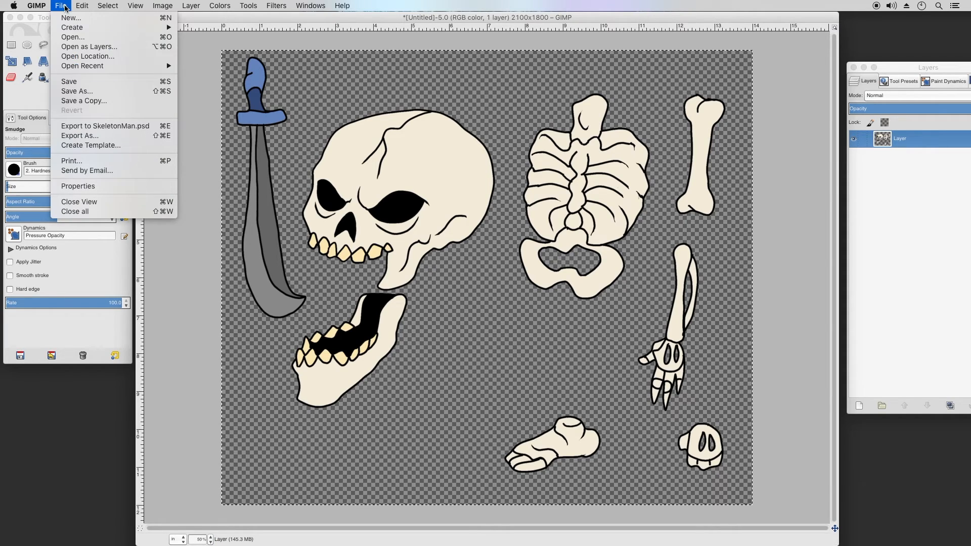
{"action": "left_click", "coordinate": [103, 127]}
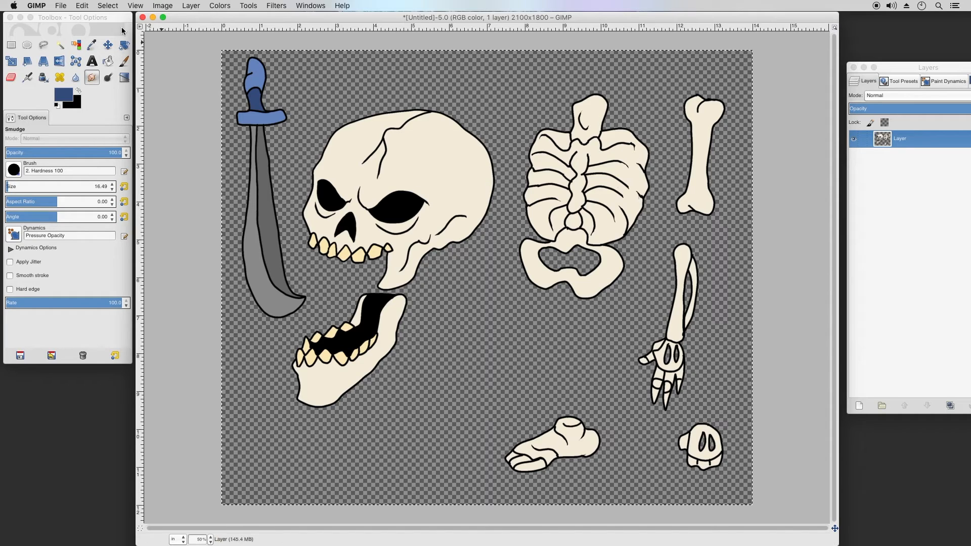
Outline the skull without its lower jaw with a closed Free Select selection.
{"action": "left_click", "coordinate": [47, 46]}
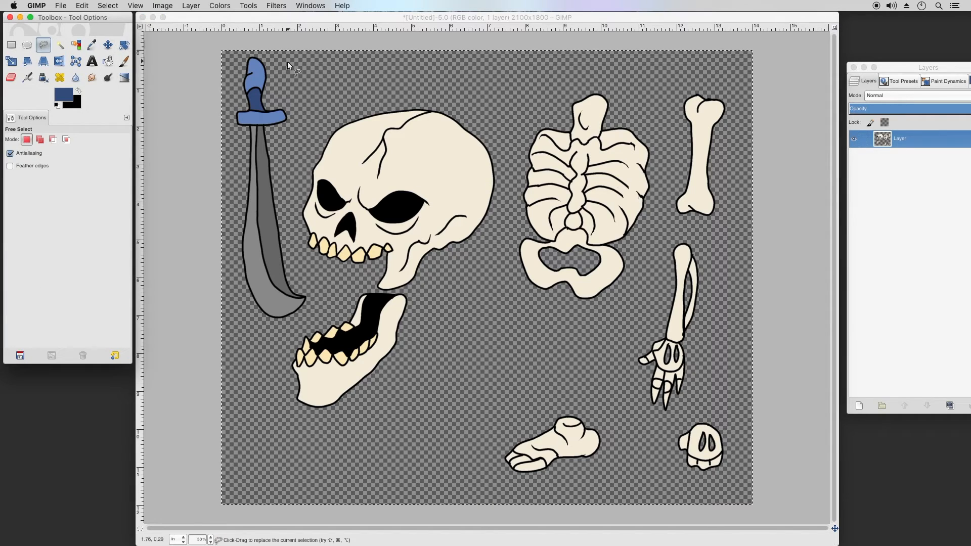
{"action": "left_click", "coordinate": [395, 97]}
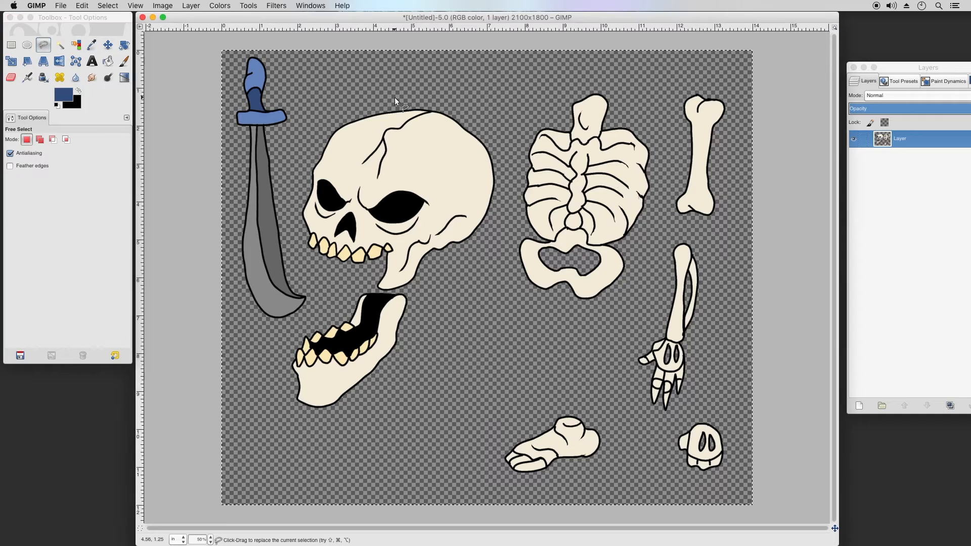
{"action": "left_click", "coordinate": [285, 228]}
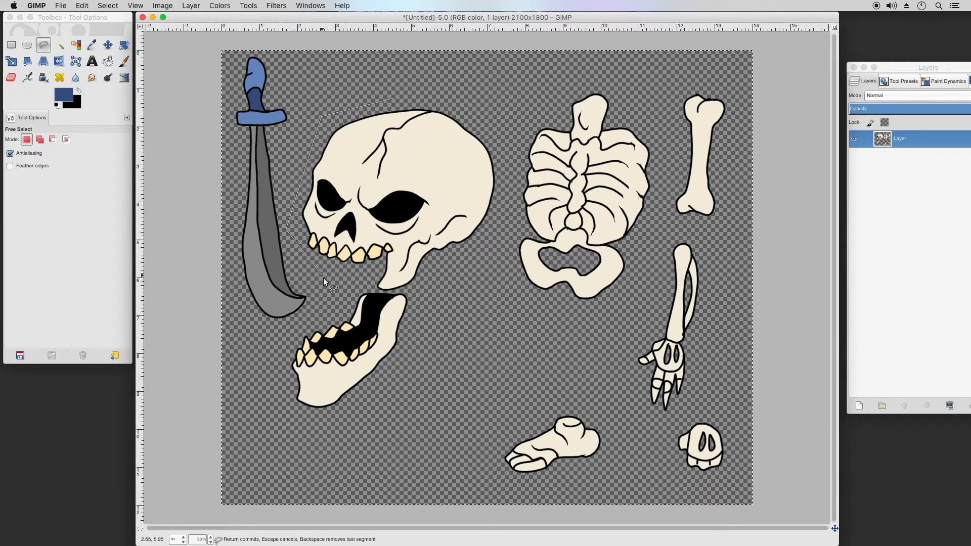
{"action": "left_click", "coordinate": [375, 290]}
{"action": "left_click", "coordinate": [429, 289]}
{"action": "left_click", "coordinate": [508, 221]}
{"action": "left_click", "coordinate": [496, 115]}
{"action": "left_click", "coordinate": [396, 98]}
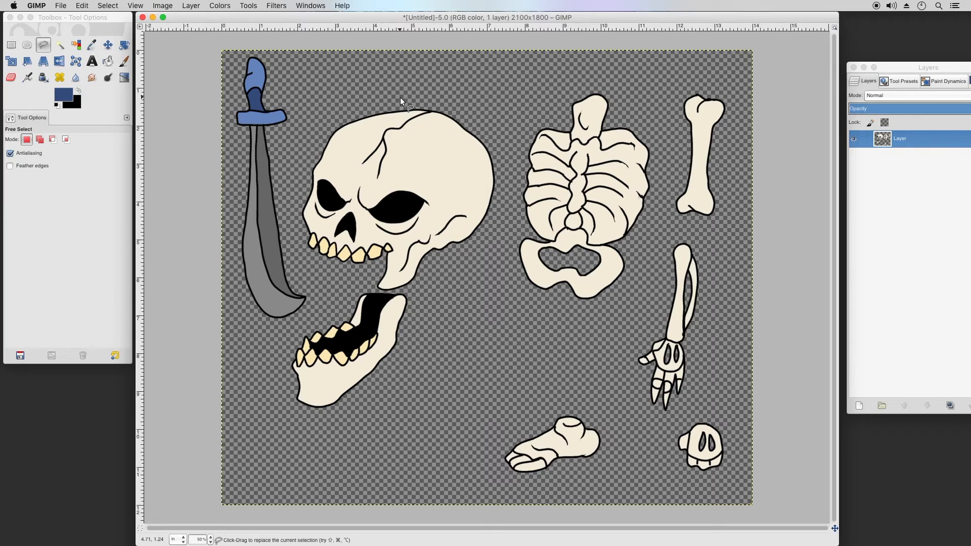
Cut the selected skull and paste it onto a new layer.
{"action": "left_click", "coordinate": [81, 6]}
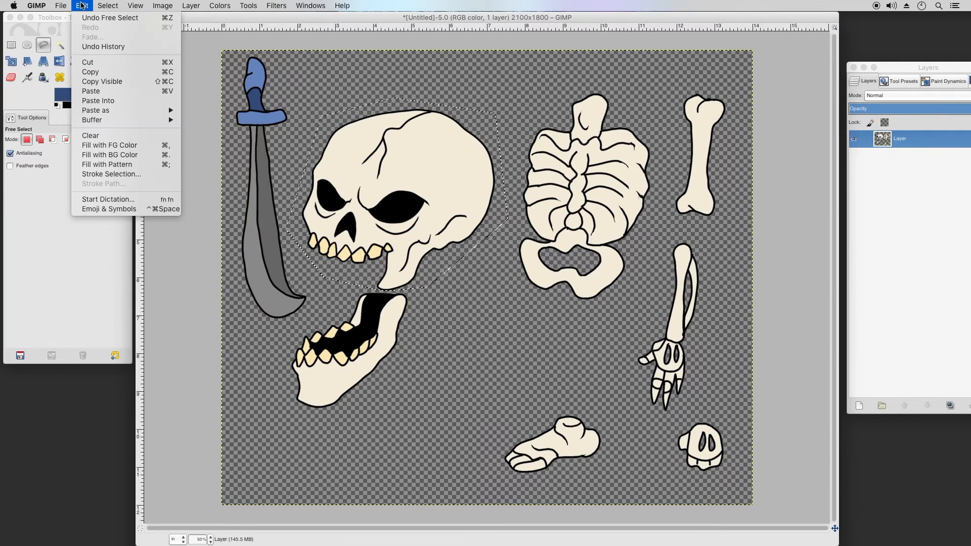
{"action": "left_click", "coordinate": [93, 74]}
{"action": "left_click", "coordinate": [82, 6]}
{"action": "left_click", "coordinate": [91, 65]}
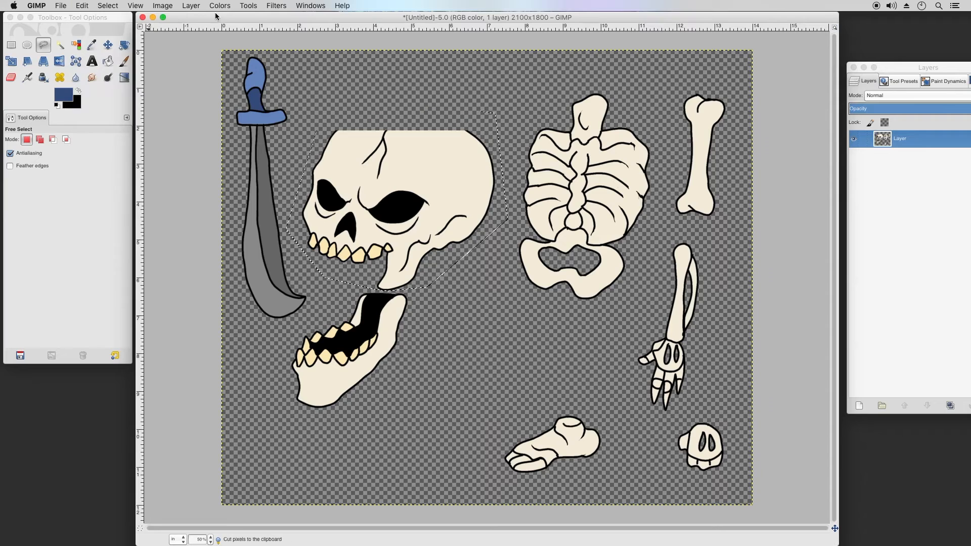
{"action": "left_click", "coordinate": [190, 5]}
{"action": "key", "text": "Escape"}
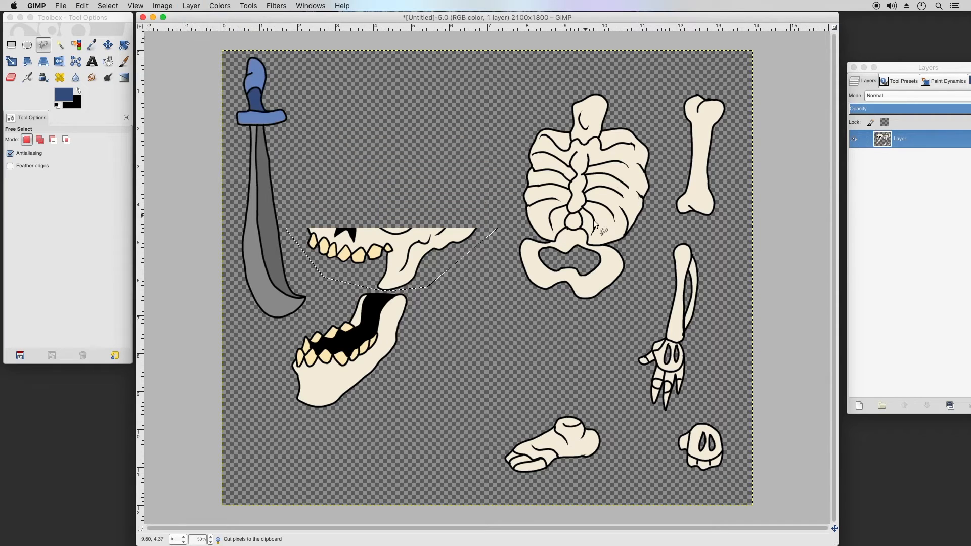
{"action": "key", "text": "Escape"}
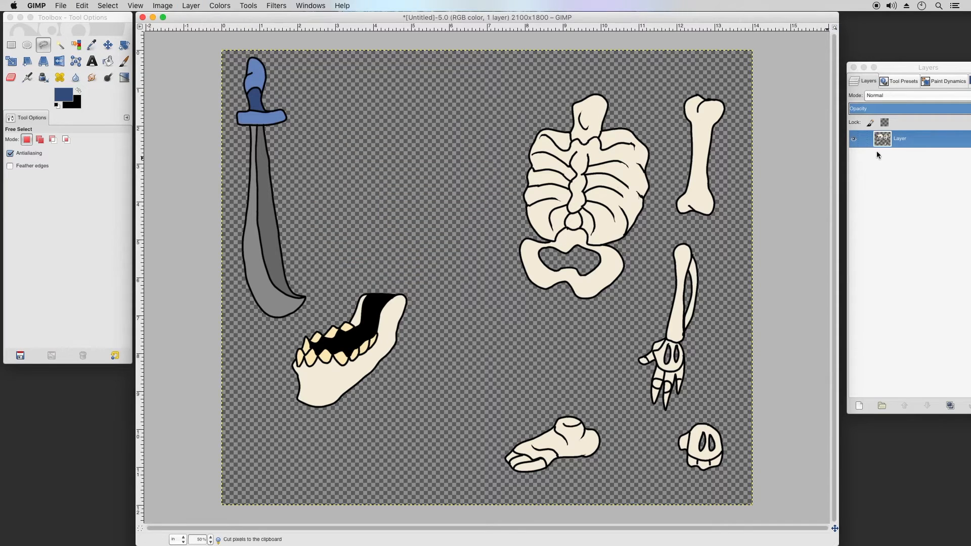
{"action": "key", "text": "super+v"}
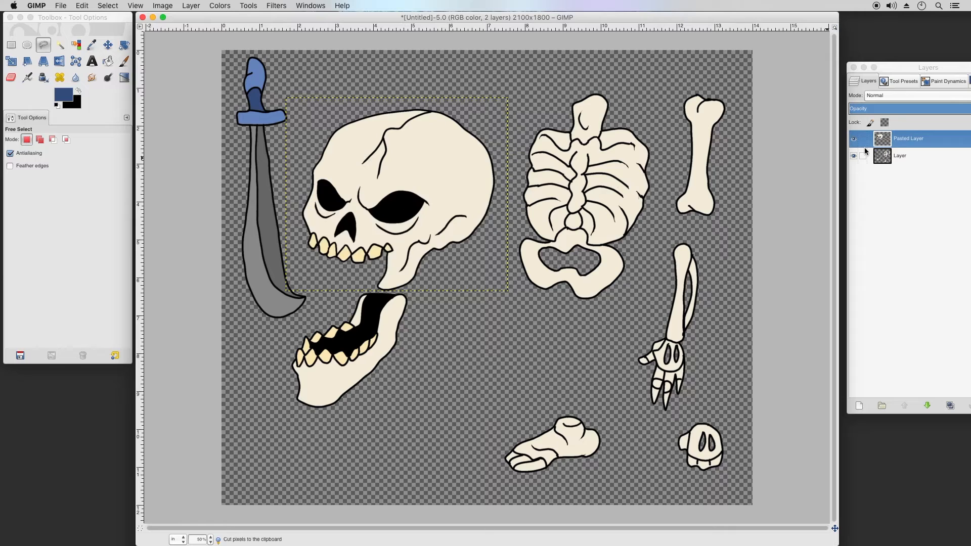
Rename the pasted layer as Skull and hide it.
{"action": "double_click", "coordinate": [903, 144]}
{"action": "type", "text": "Skull"}
{"action": "key", "text": "Return"}
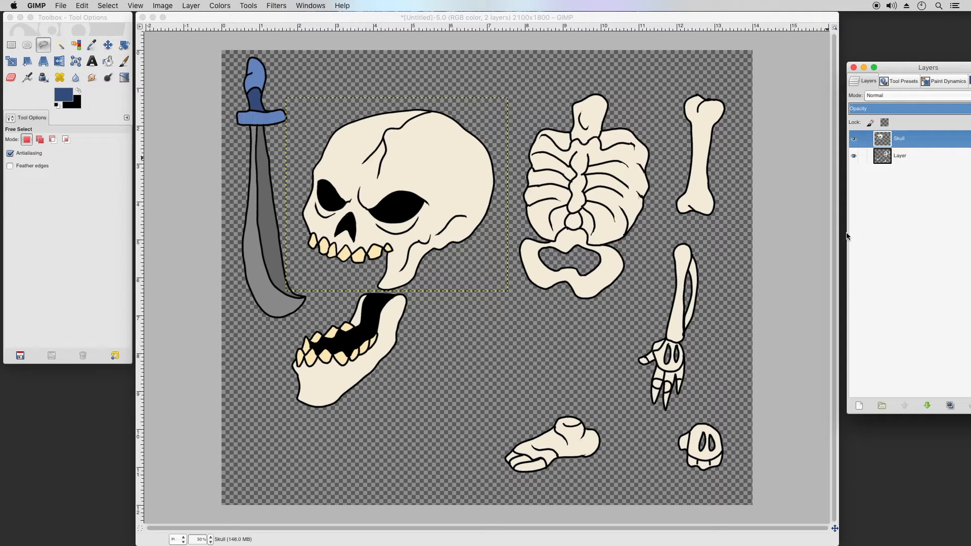
{"action": "left_click", "coordinate": [855, 140]}
Outline the lower jaw on the original layer with a closed Free Select selection.
{"action": "left_click", "coordinate": [879, 156]}
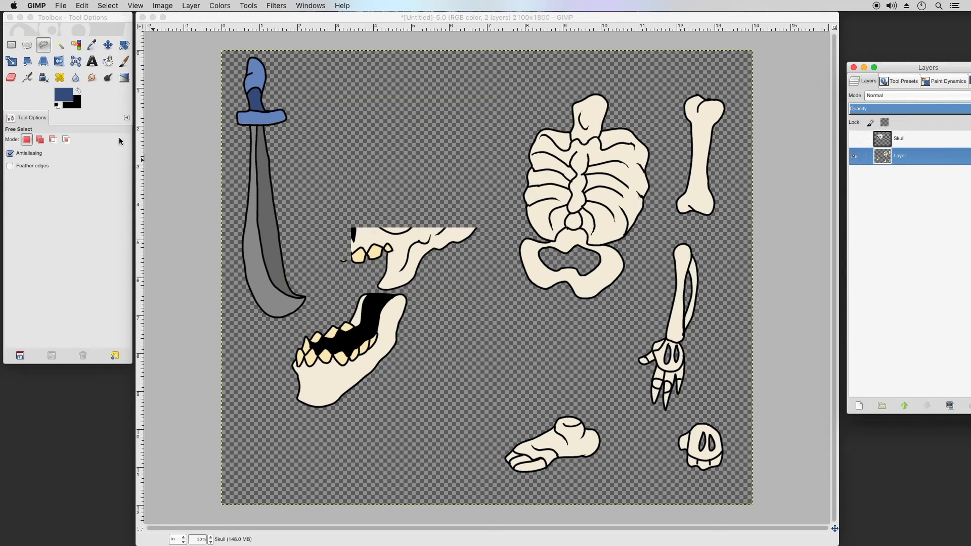
{"action": "left_click", "coordinate": [42, 80]}
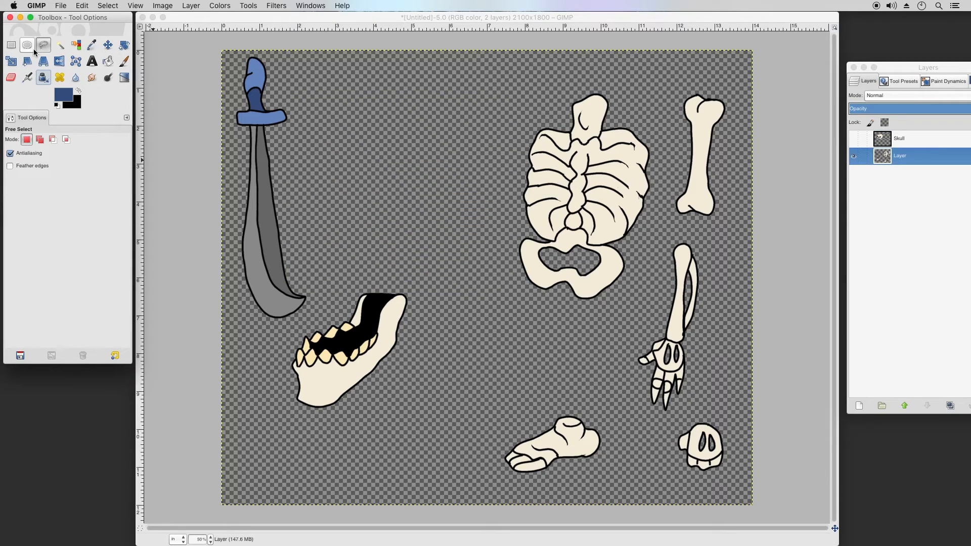
{"action": "left_click", "coordinate": [356, 280]}
{"action": "left_click", "coordinate": [283, 344]}
{"action": "left_click", "coordinate": [287, 416]}
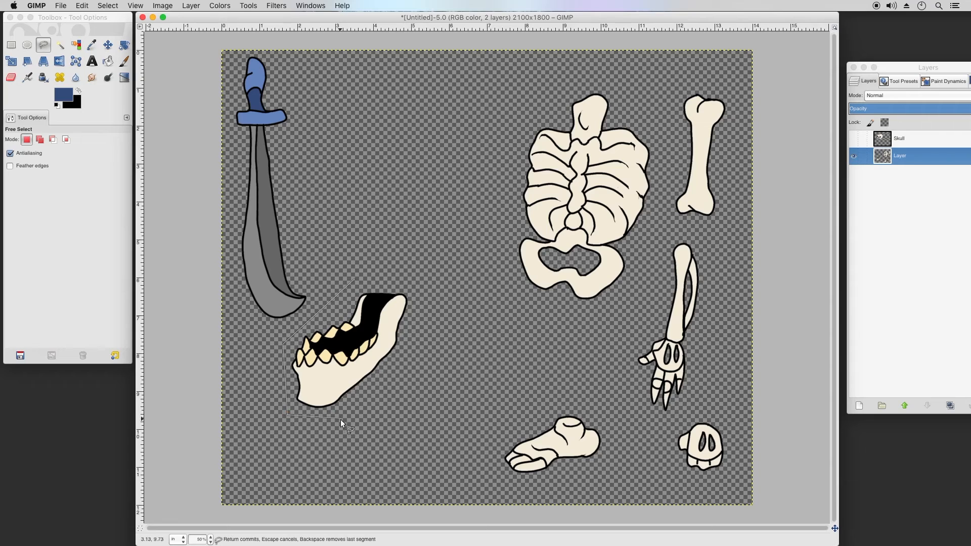
{"action": "left_click", "coordinate": [356, 280]}
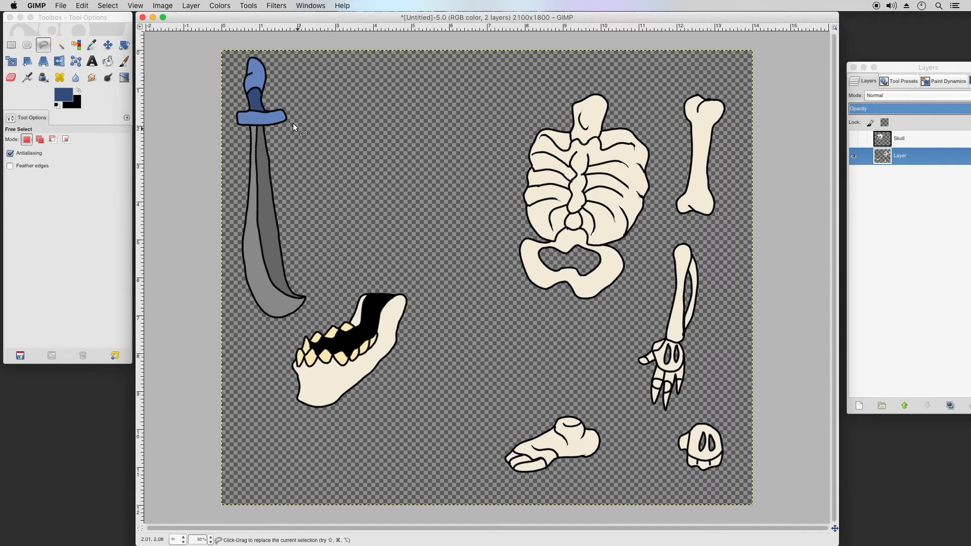
Move the selected lower jaw onto a new layer by cutting and pasting it, and hide that layer.
{"action": "left_click", "coordinate": [82, 5]}
{"action": "left_click", "coordinate": [96, 74]}
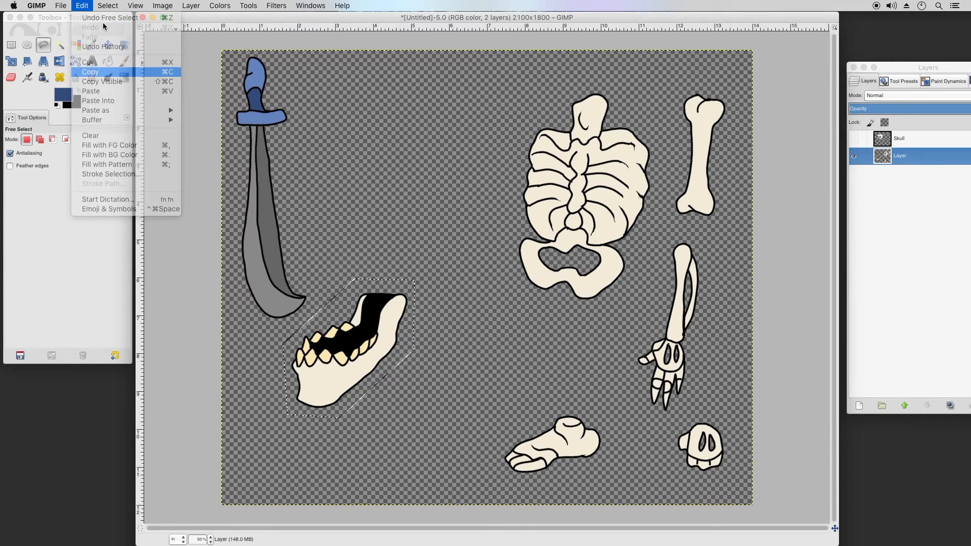
{"action": "left_click", "coordinate": [83, 5]}
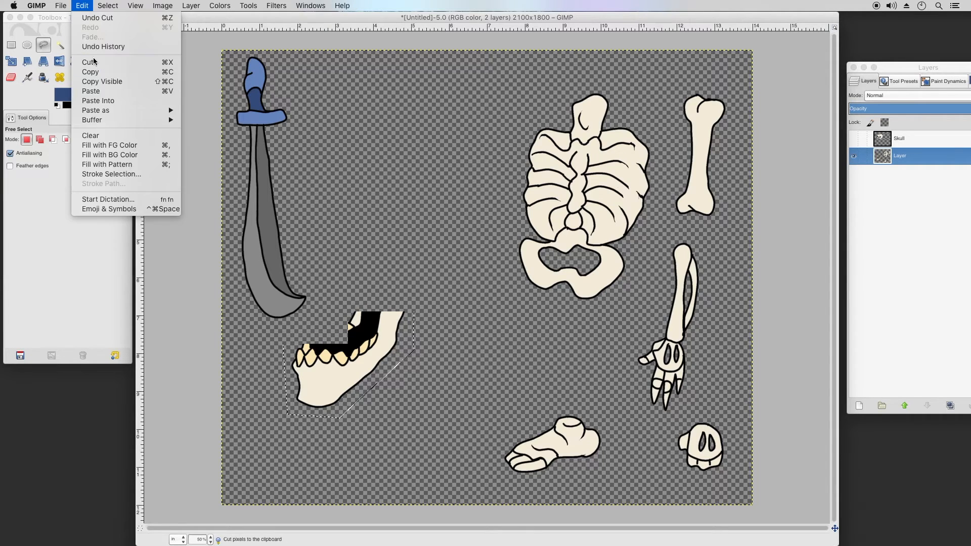
{"action": "left_click", "coordinate": [94, 62]}
{"action": "left_click", "coordinate": [192, 5]}
{"action": "left_click", "coordinate": [201, 17]}
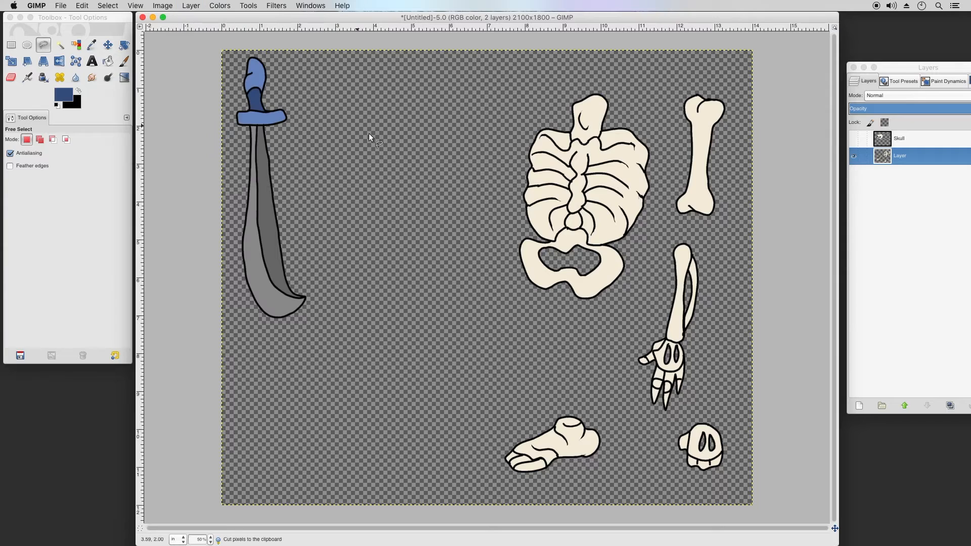
{"action": "left_click", "coordinate": [854, 139]}
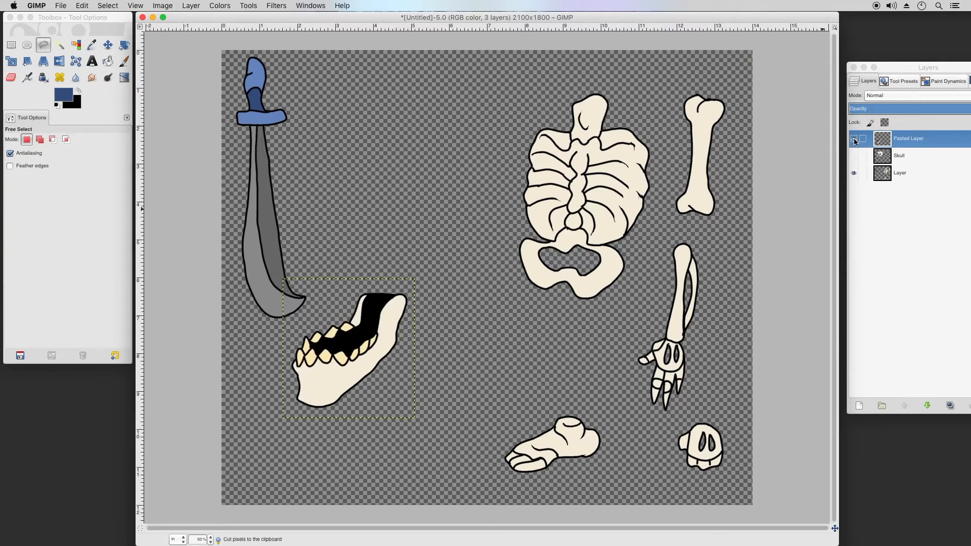
{"action": "left_click", "coordinate": [854, 138]}
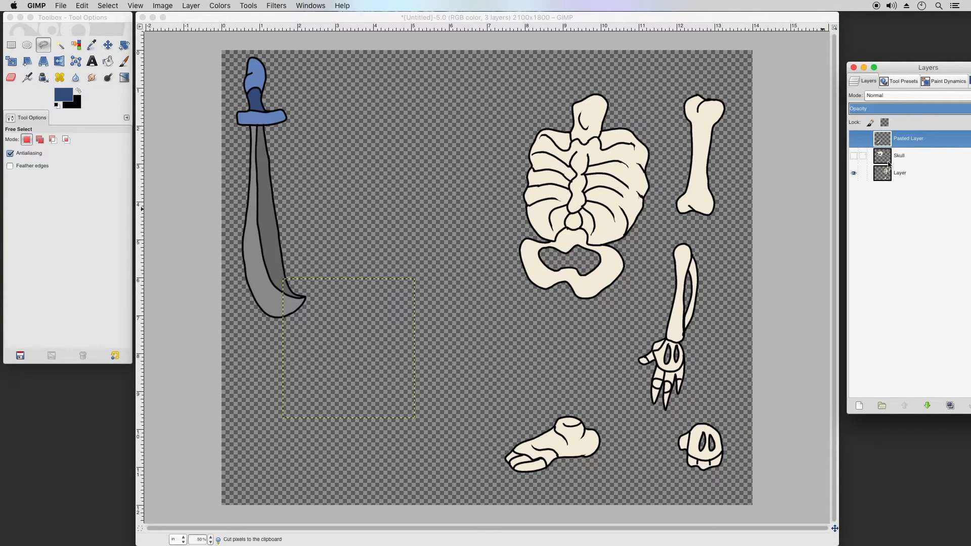
Outline the whole sword on the original layer with a closed Free Select selection.
{"action": "left_click", "coordinate": [900, 180]}
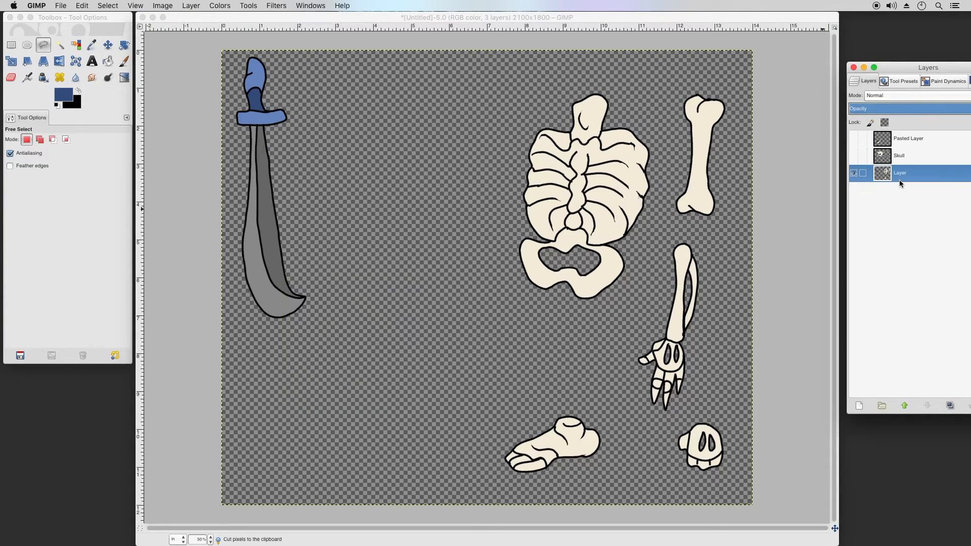
{"action": "left_click", "coordinate": [272, 53]}
{"action": "mouse_move", "coordinate": [236, 53]}
{"action": "left_mouse_down"}
{"action": "mouse_move", "coordinate": [224, 339]}
{"action": "mouse_move", "coordinate": [234, 328]}
{"action": "left_mouse_up"}
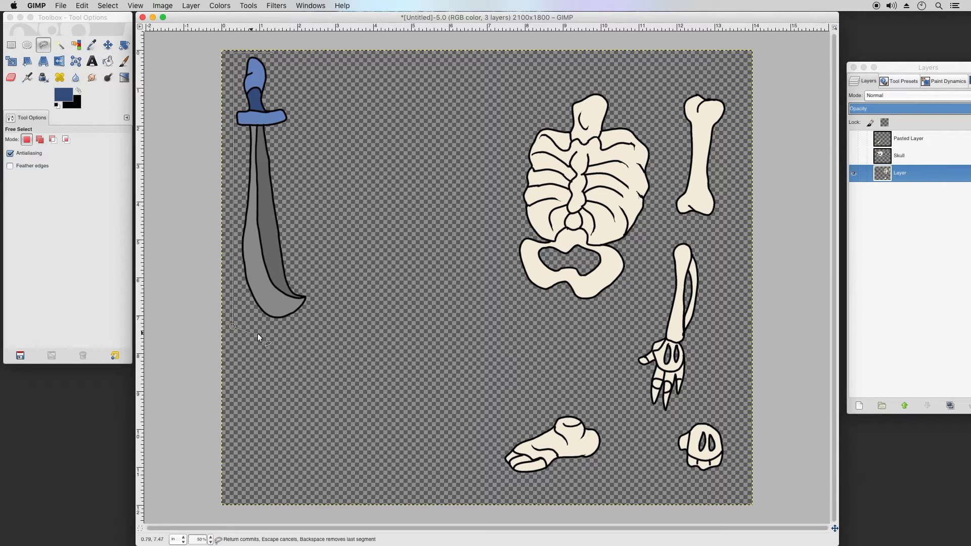
{"action": "left_click_drag", "start_coordinate": [313, 327], "coordinate": [315, 326]}
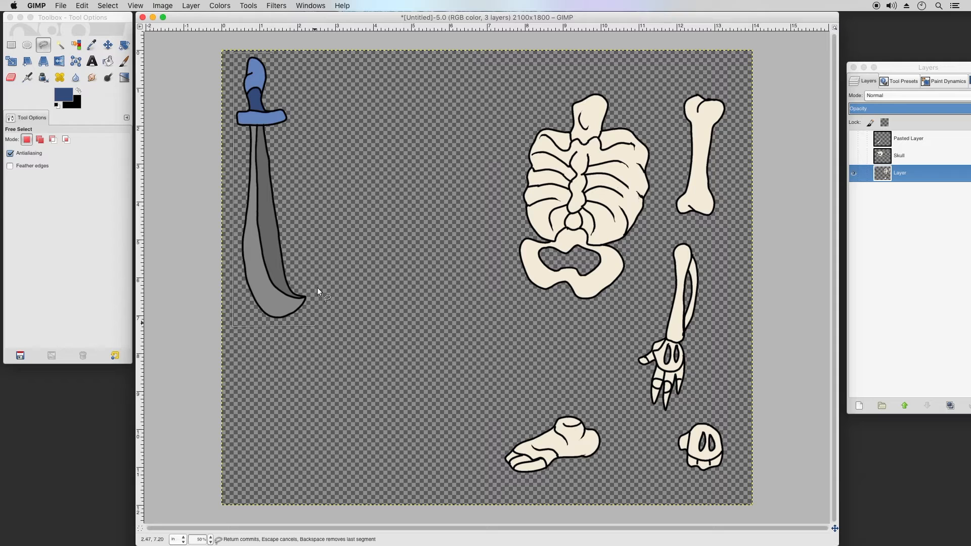
{"action": "left_click", "coordinate": [291, 63]}
{"action": "left_click", "coordinate": [271, 53]}
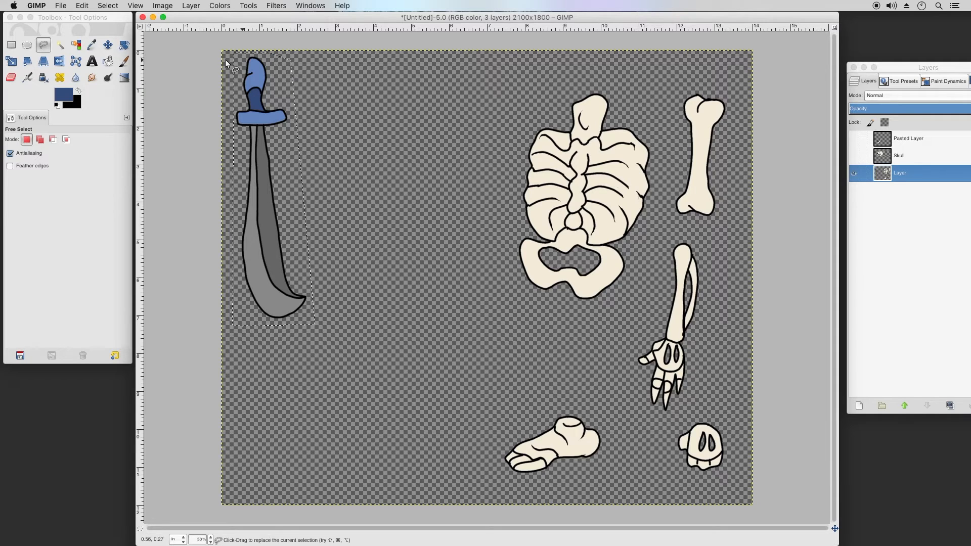
Move the selected sword onto its own new layer by cutting and pasting it.
{"action": "left_click", "coordinate": [85, 6]}
{"action": "left_click", "coordinate": [93, 72]}
{"action": "left_click", "coordinate": [84, 6]}
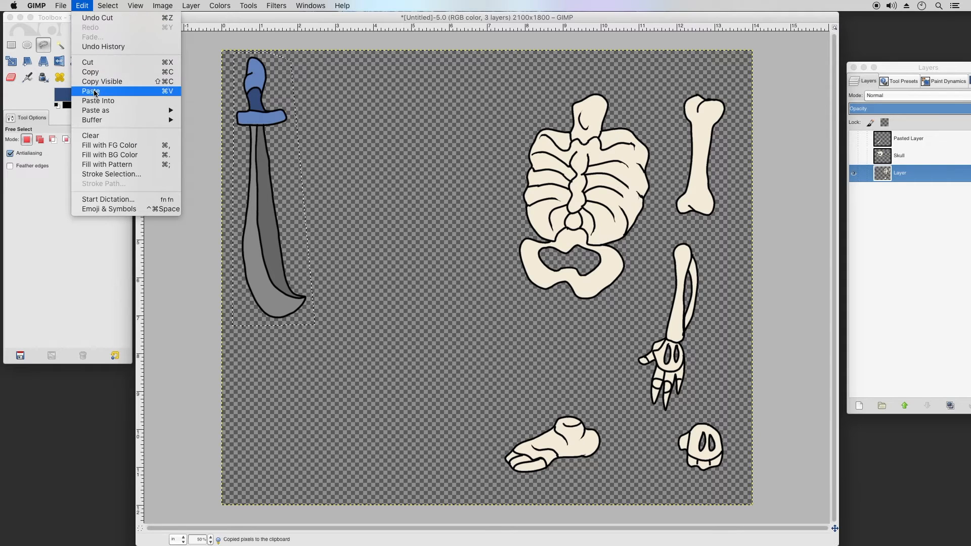
{"action": "left_click", "coordinate": [121, 61]}
{"action": "left_click", "coordinate": [194, 9]}
{"action": "left_click", "coordinate": [198, 20]}
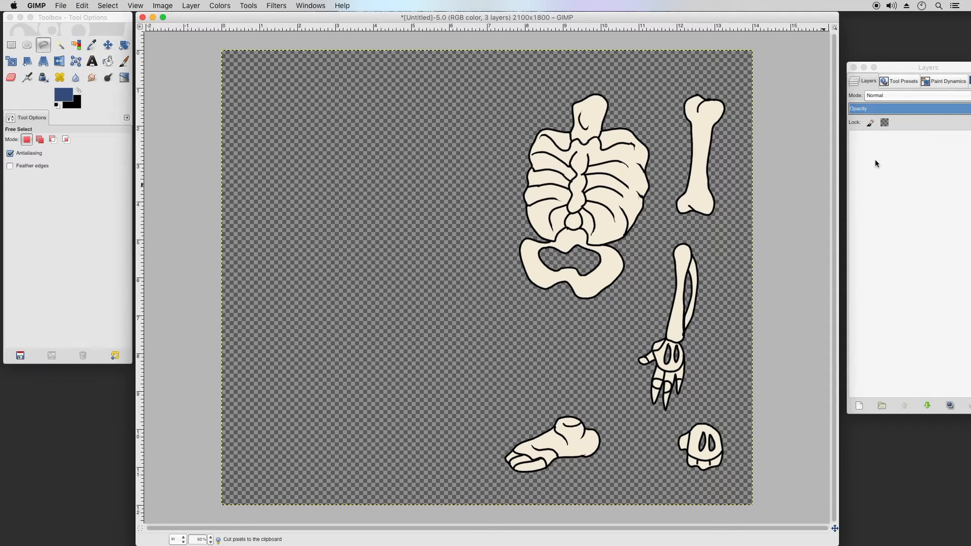
Rename the pasted layer as sword and hide it, returning to the original layer.
{"action": "double_click", "coordinate": [899, 141]}
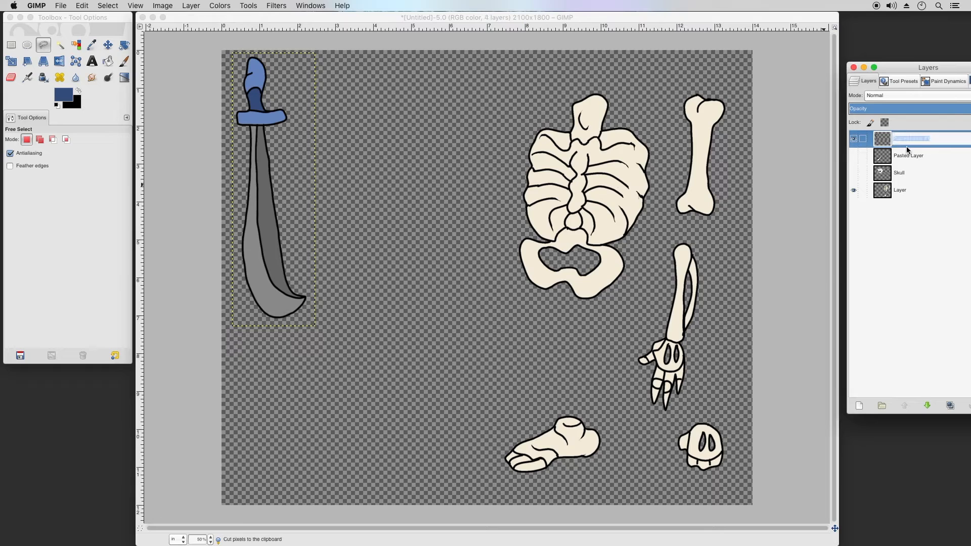
{"action": "type", "text": "sword"}
{"action": "key", "text": "Return"}
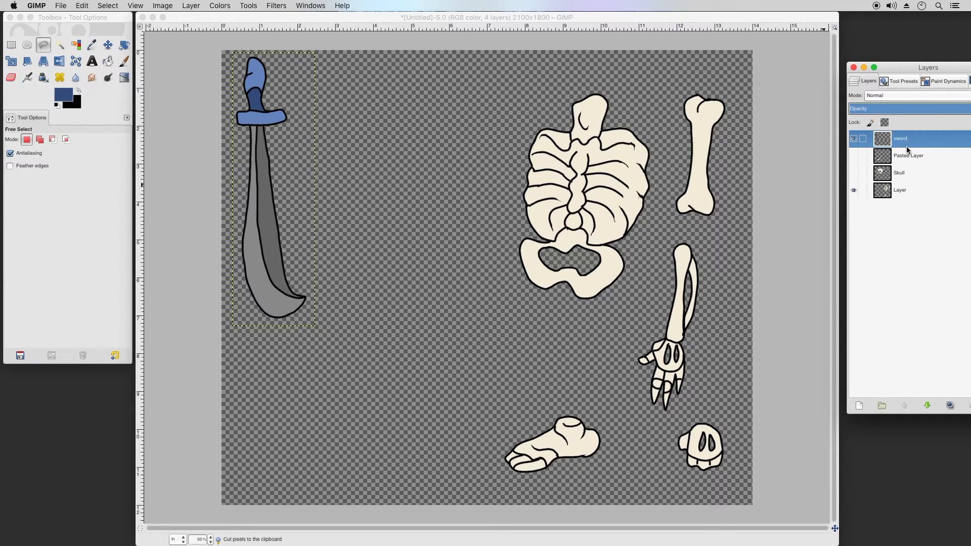
{"action": "left_click", "coordinate": [854, 139]}
{"action": "left_click", "coordinate": [896, 192]}
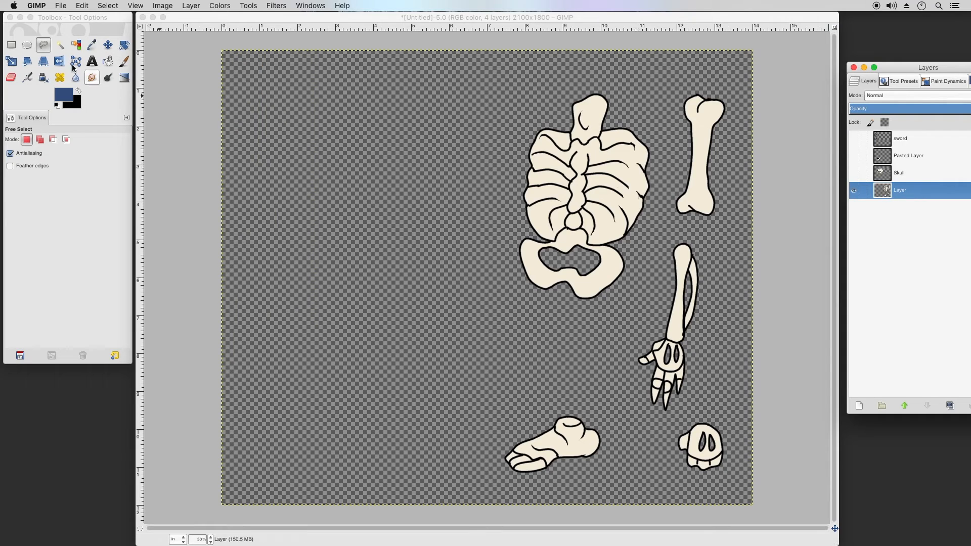
Outline the ribcage and pelvis on the original layer with a closed Free Select selection.
{"action": "left_click", "coordinate": [541, 84]}
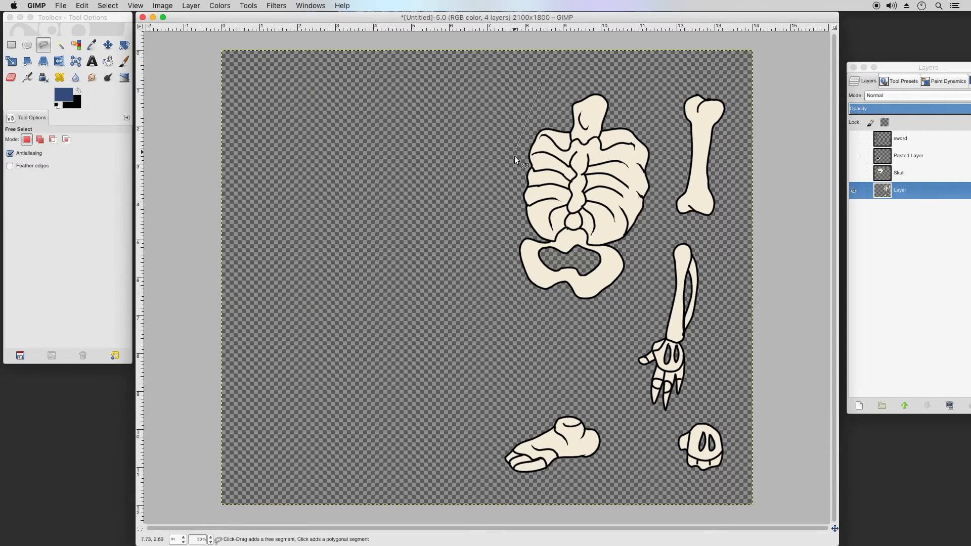
{"action": "left_click", "coordinate": [523, 306]}
{"action": "left_click", "coordinate": [628, 311]}
{"action": "left_click", "coordinate": [659, 199]}
{"action": "left_click", "coordinate": [649, 101]}
{"action": "left_click", "coordinate": [592, 80]}
{"action": "left_click", "coordinate": [541, 83]}
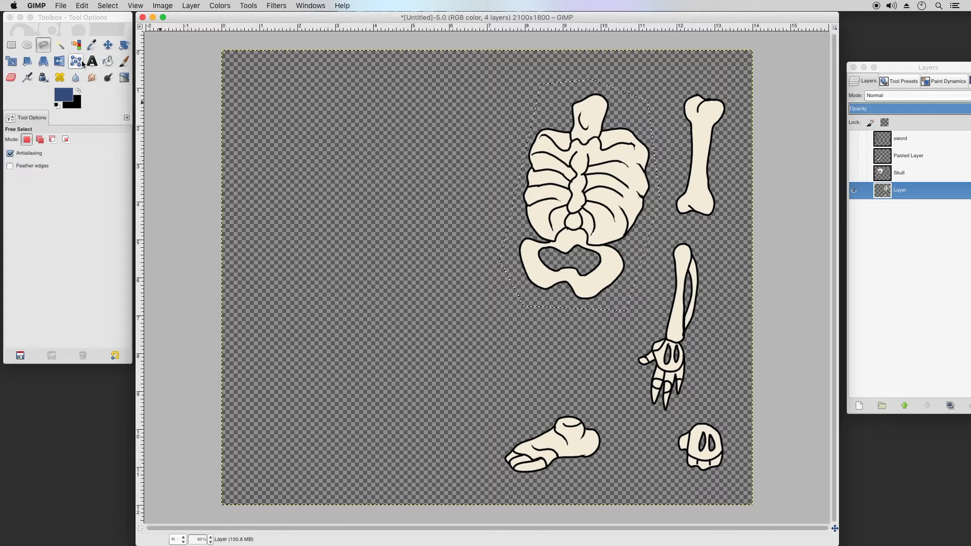
Draw extra black Ink lines between the ribs to close off the gaps beside the spine.
{"action": "left_click", "coordinate": [43, 78]}
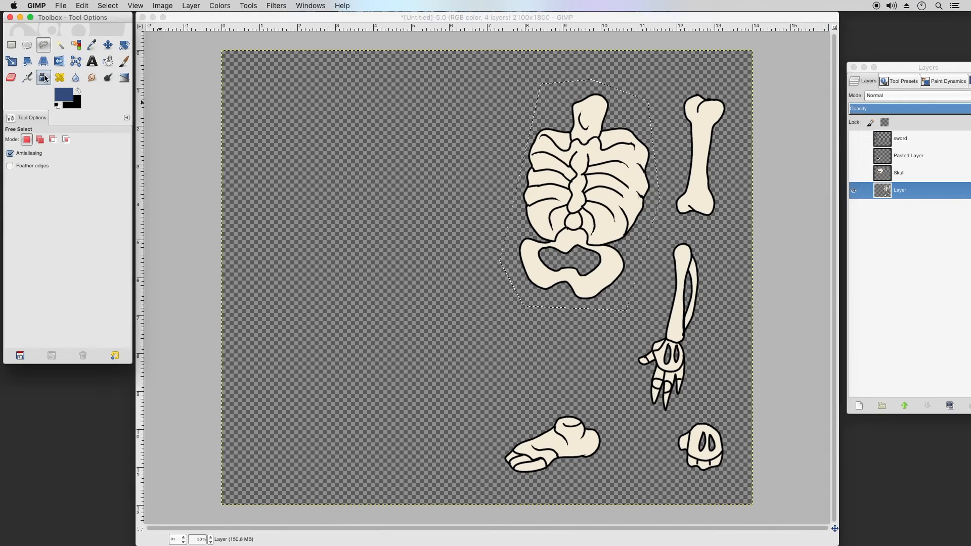
{"action": "left_click", "coordinate": [80, 92]}
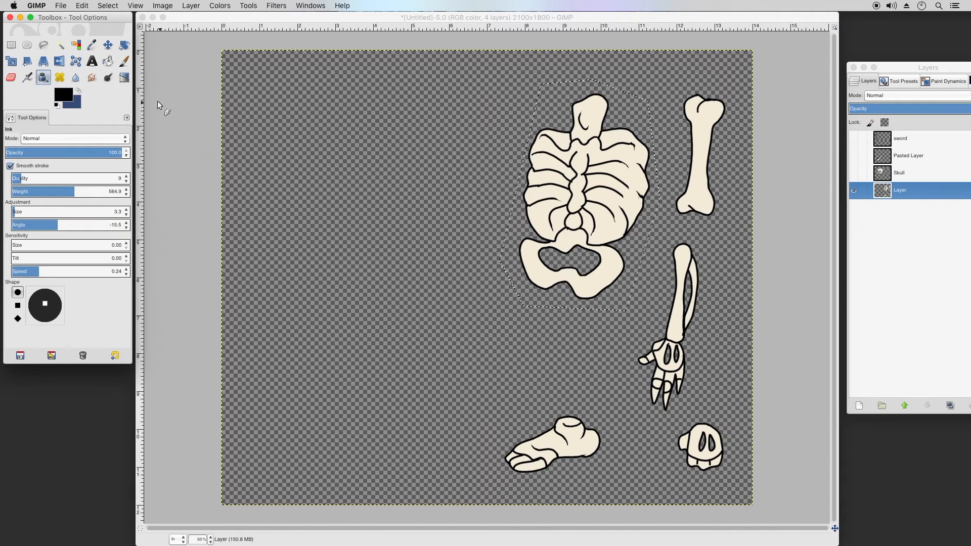
{"action": "left_click", "coordinate": [590, 195]}
{"action": "left_click_drag", "start_coordinate": [591, 195], "coordinate": [614, 211]}
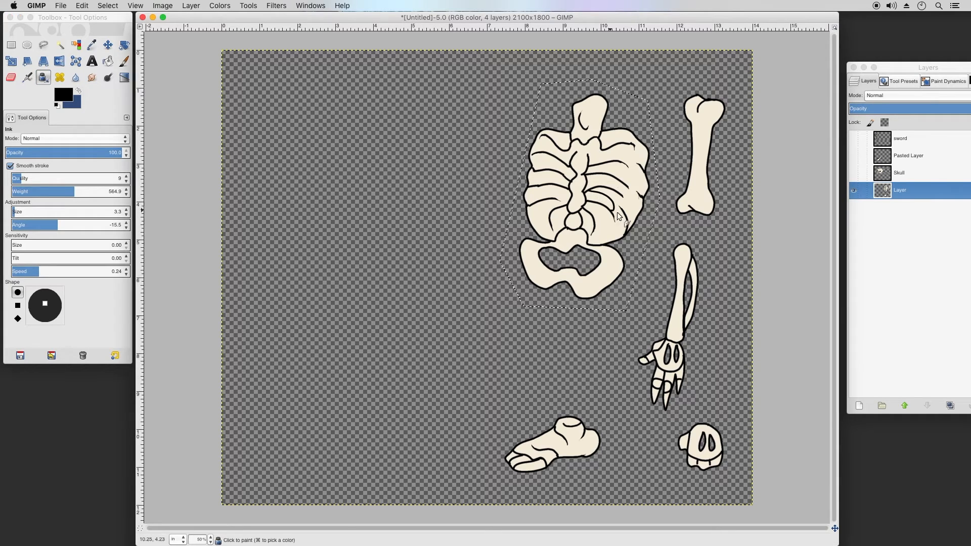
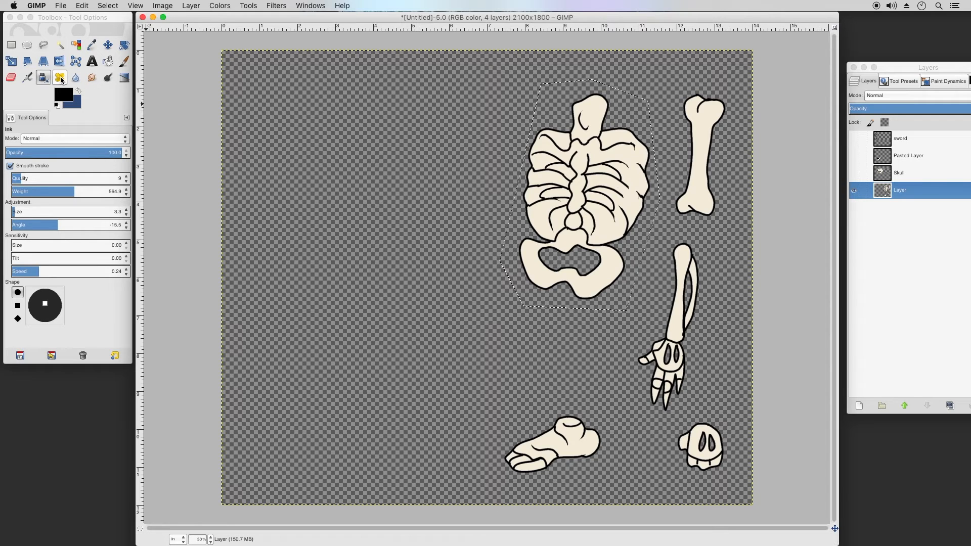
Select the four gaps between the ribs with Fuzzy Select and cut them out to transparency.
{"action": "left_click", "coordinate": [11, 78]}
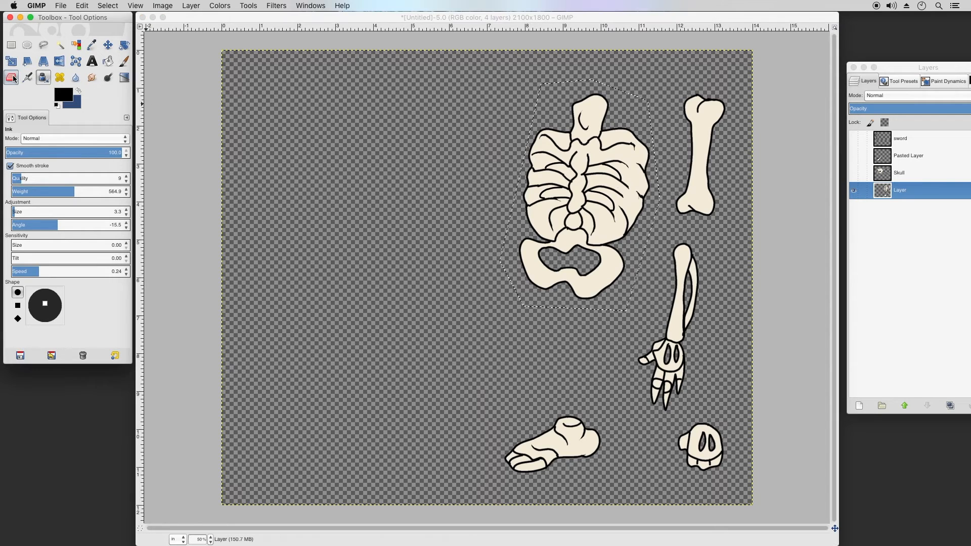
{"action": "left_click", "coordinate": [76, 45]}
{"action": "left_click", "coordinate": [60, 45]}
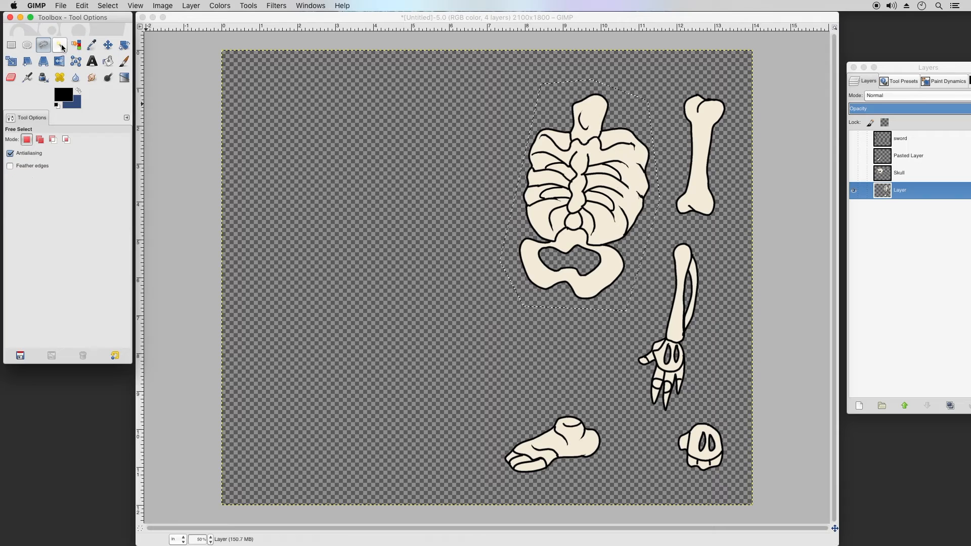
{"action": "left_click", "coordinate": [563, 171]}
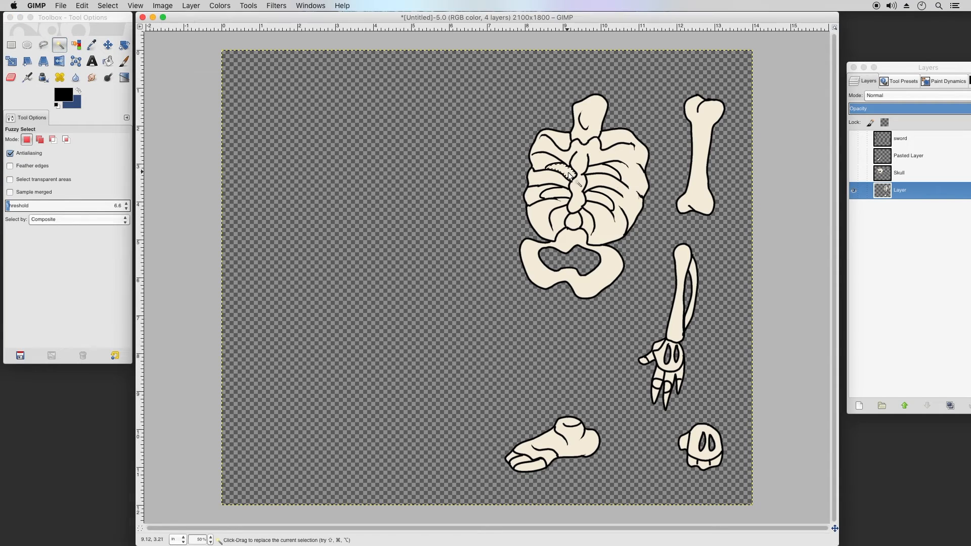
{"action": "left_click", "coordinate": [601, 169], "text": "shift"}
{"action": "left_click", "coordinate": [595, 197], "text": "shift"}
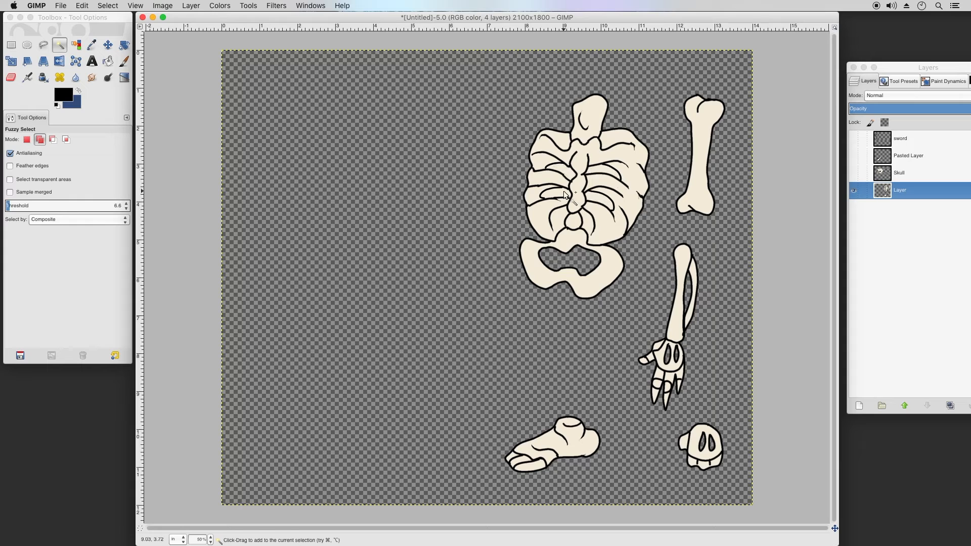
{"action": "left_click", "coordinate": [562, 192], "text": "shift"}
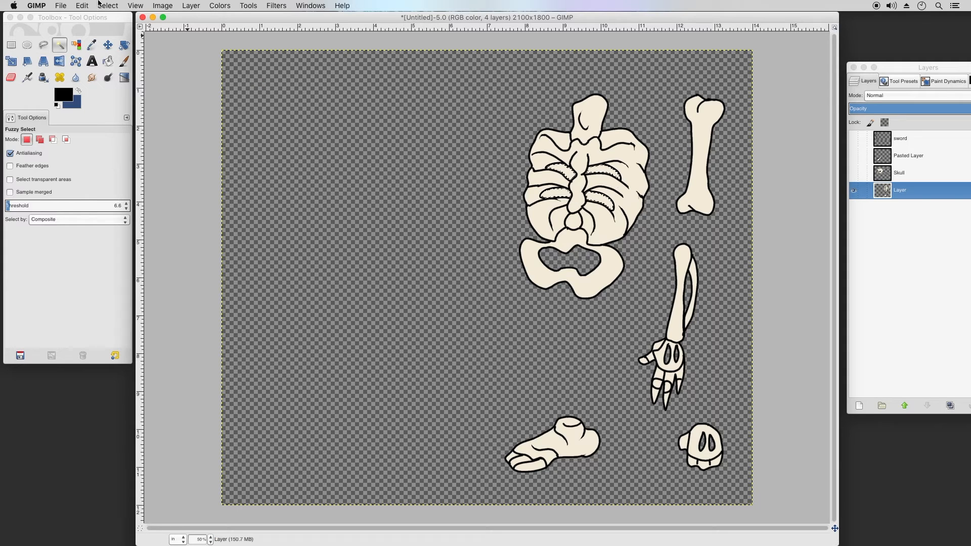
{"action": "left_click", "coordinate": [82, 5]}
{"action": "left_click", "coordinate": [103, 62]}
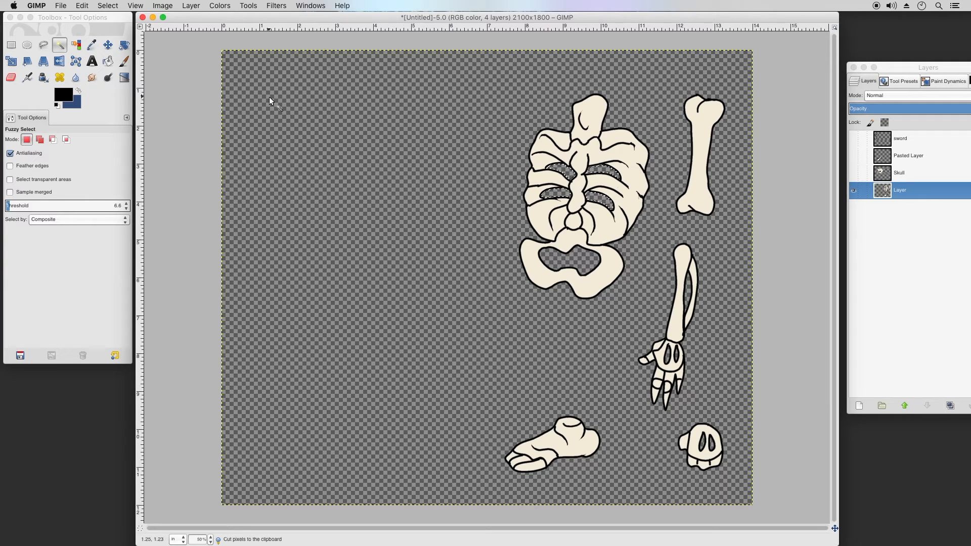
Clear the selection and touch up the outer ribs with a black Ink stroke.
{"action": "left_click", "coordinate": [109, 5]}
{"action": "left_click", "coordinate": [112, 26]}
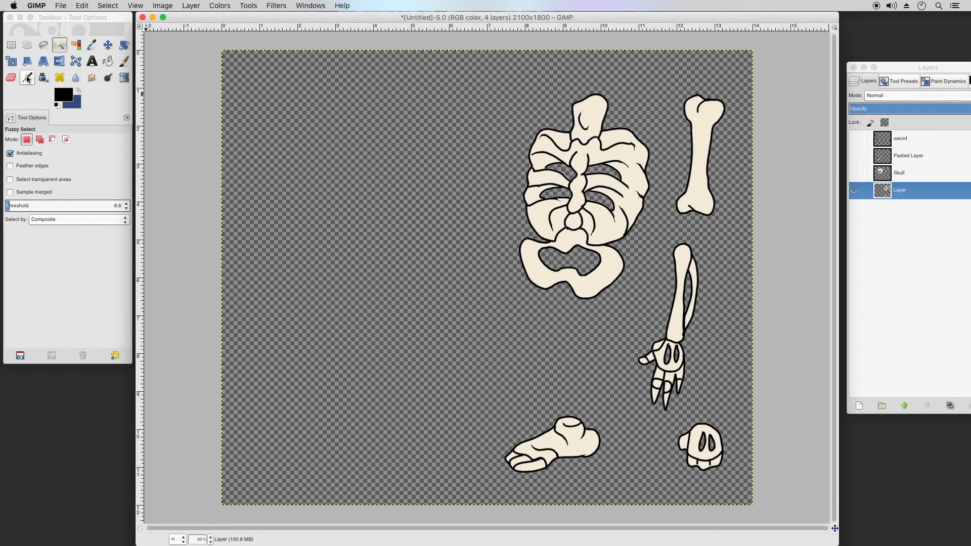
{"action": "left_click", "coordinate": [44, 77]}
{"action": "left_click", "coordinate": [631, 203]}
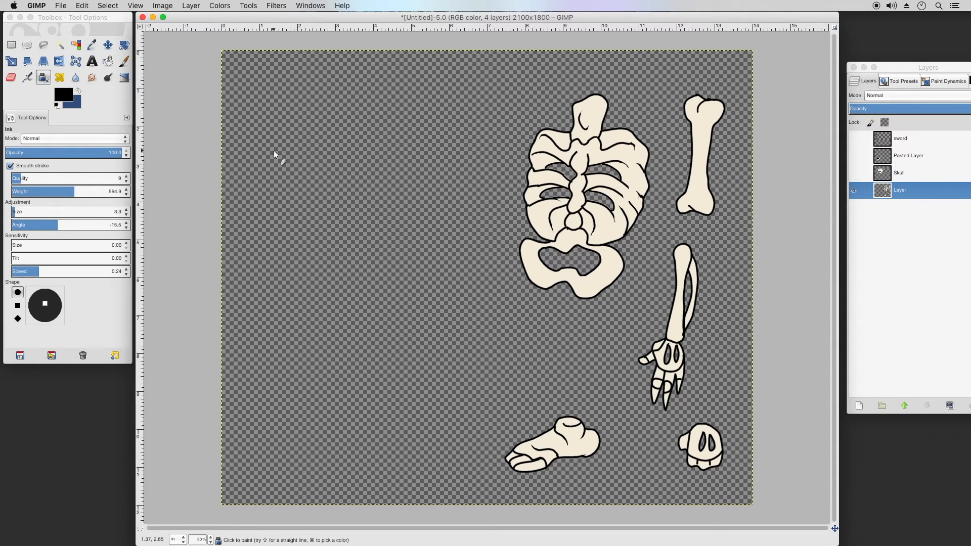
Outline the whole torso, from neck to pelvis, with a closed Free Select selection.
{"action": "left_click", "coordinate": [44, 45]}
{"action": "left_click", "coordinate": [619, 87]}
{"action": "left_click", "coordinate": [527, 85]}
{"action": "left_click", "coordinate": [507, 297]}
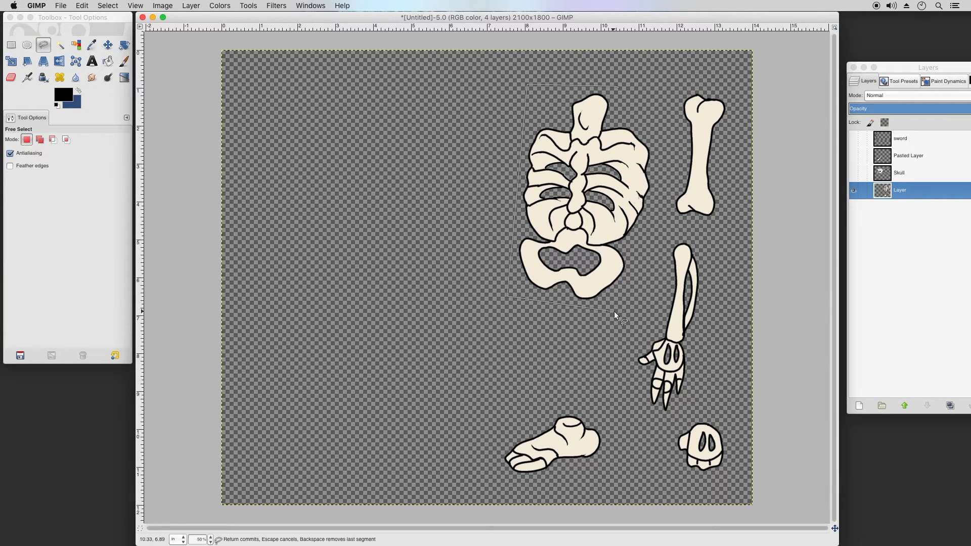
{"action": "left_click", "coordinate": [668, 125]}
{"action": "left_click", "coordinate": [618, 87]}
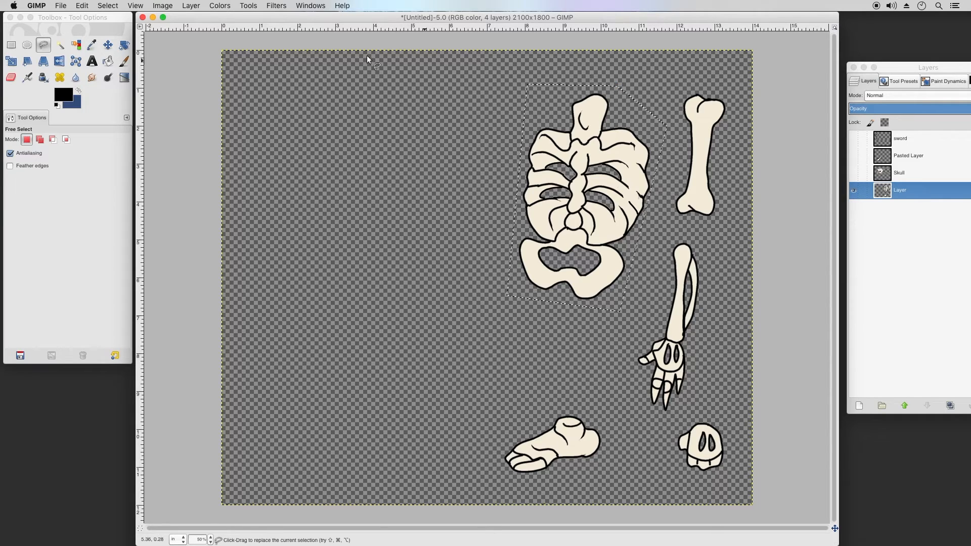
{"action": "key", "text": "Return"}
Move the selected torso onto its own new layer by cutting and pasting it.
{"action": "left_click", "coordinate": [82, 6]}
{"action": "left_click", "coordinate": [93, 72]}
{"action": "left_click", "coordinate": [83, 5]}
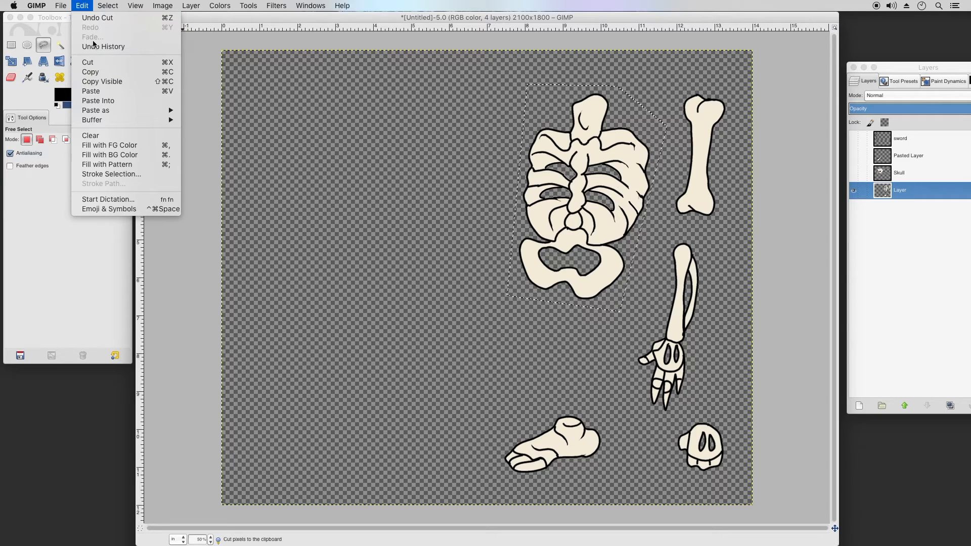
{"action": "key", "text": "super+x"}
{"action": "left_click", "coordinate": [191, 6]}
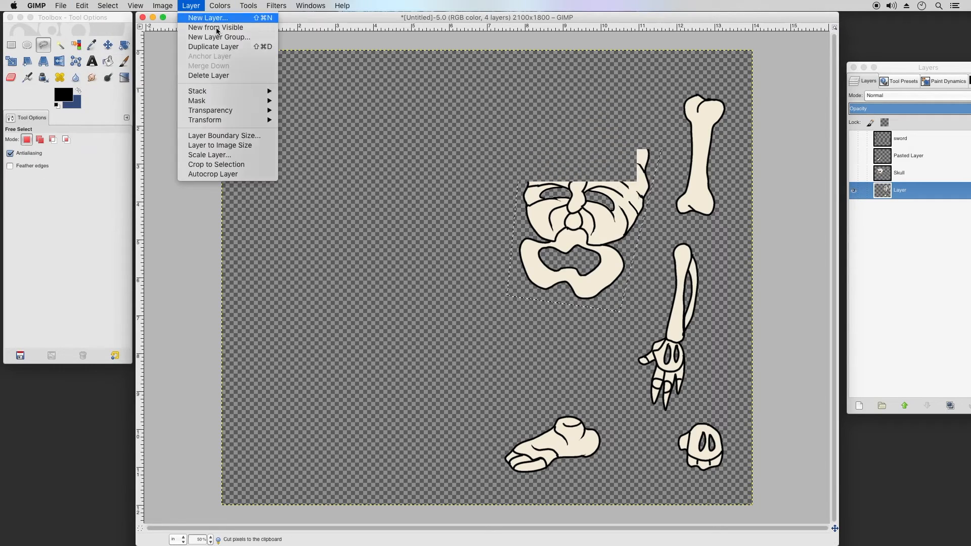
{"action": "left_click", "coordinate": [215, 19]}
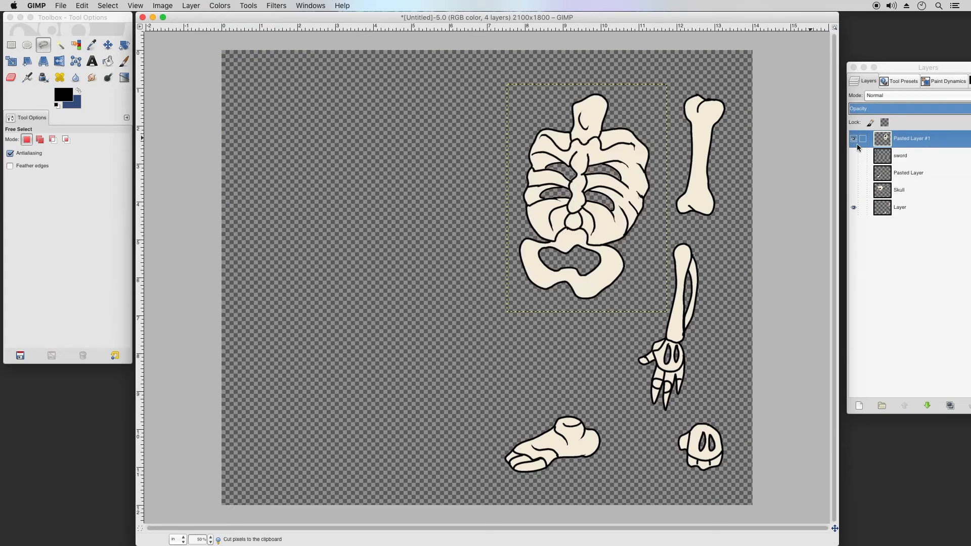
Rename the pasted torso layer as Torso and hide it.
{"action": "left_click", "coordinate": [898, 142]}
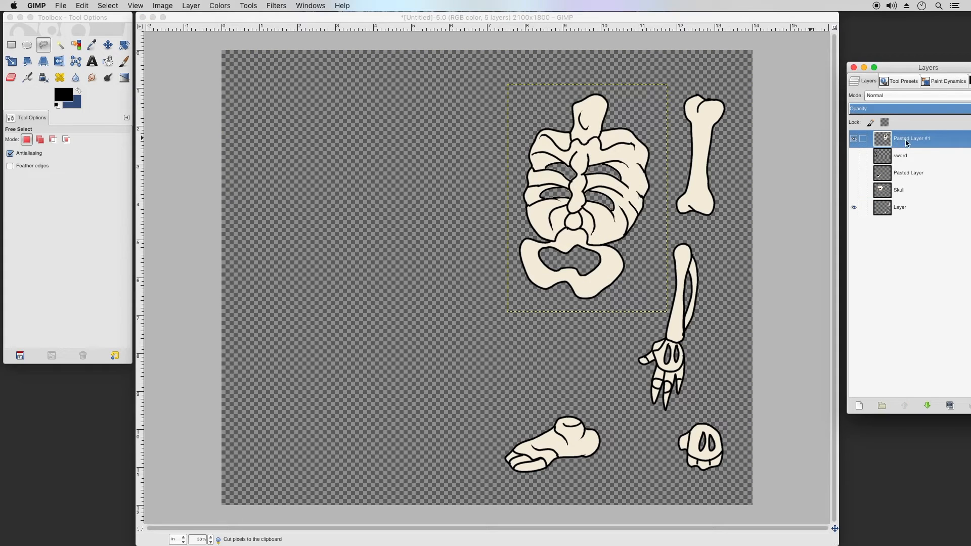
{"action": "double_click", "coordinate": [900, 142]}
{"action": "type", "text": "Tos"}
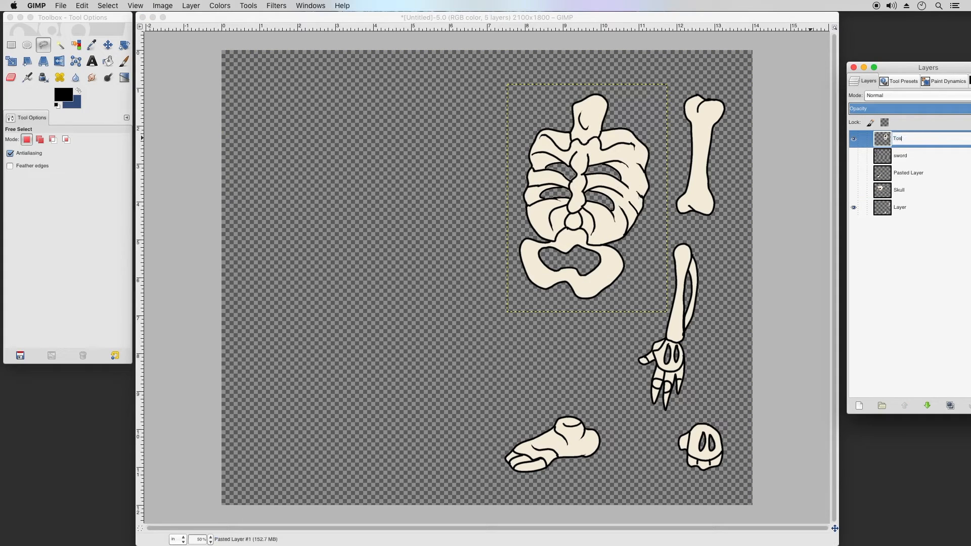
{"action": "type", "text": "so"}
{"action": "key", "text": "Return"}
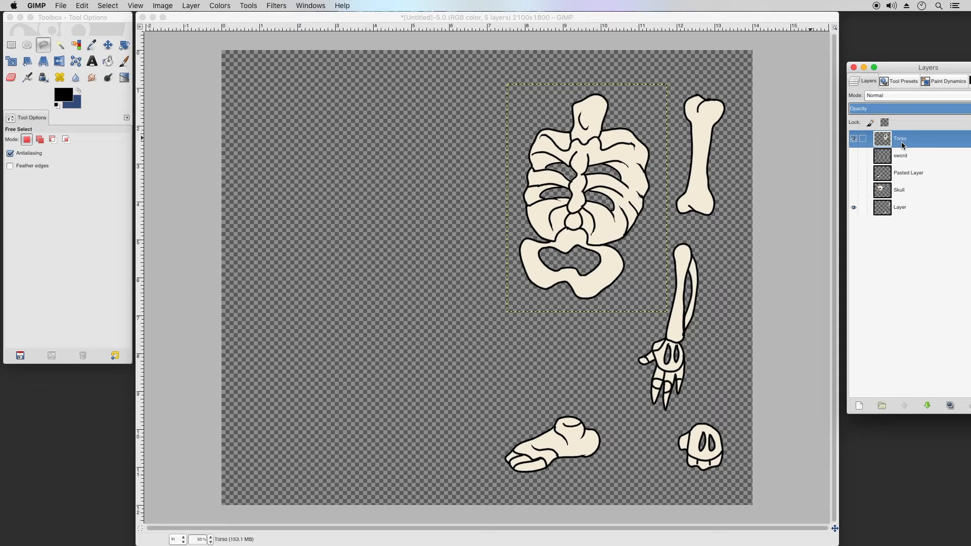
{"action": "left_click", "coordinate": [854, 139]}
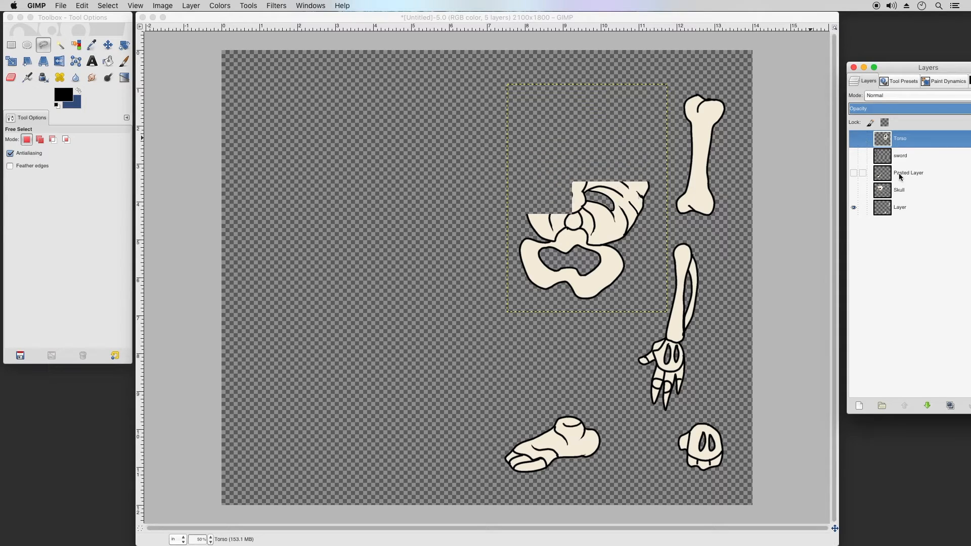
Rename the pasted lower jaw layer as Jaw and keep it hidden.
{"action": "left_click", "coordinate": [900, 175]}
{"action": "left_click", "coordinate": [854, 173]}
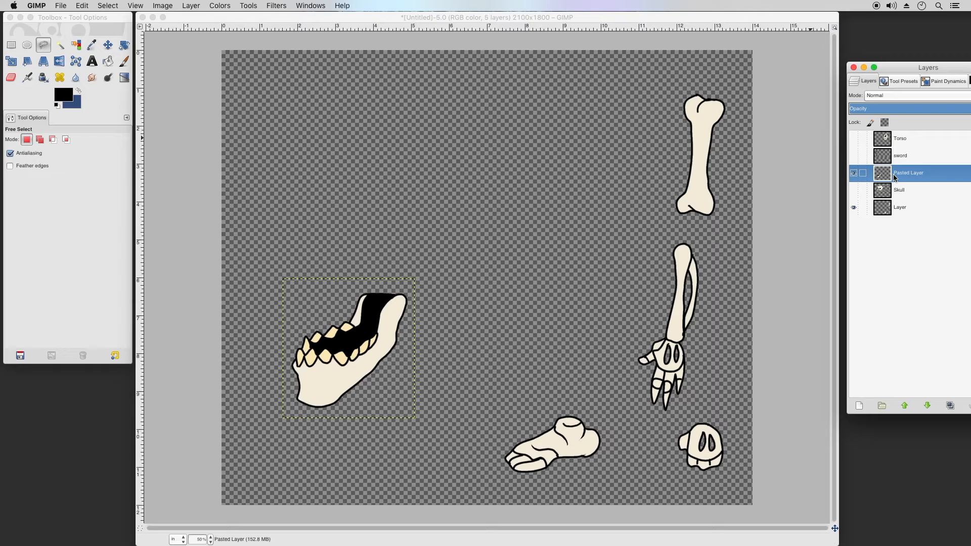
{"action": "double_click", "coordinate": [901, 181]}
{"action": "type", "text": "Jaw"}
{"action": "key", "text": "Return"}
{"action": "left_click", "coordinate": [853, 173]}
Outline the single long bone above the forearm on the original layer with a closed Free Select selection.
{"action": "left_click", "coordinate": [905, 209]}
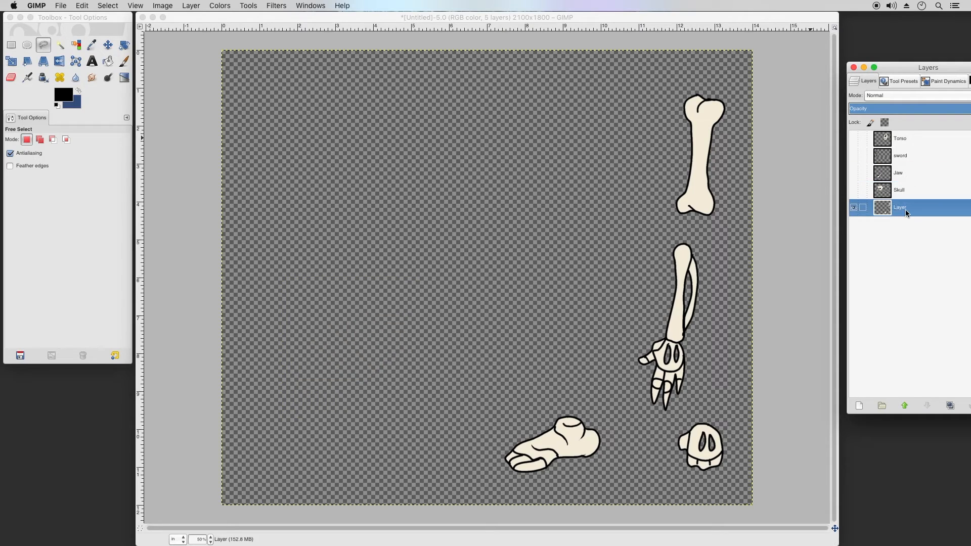
{"action": "left_click", "coordinate": [670, 88]}
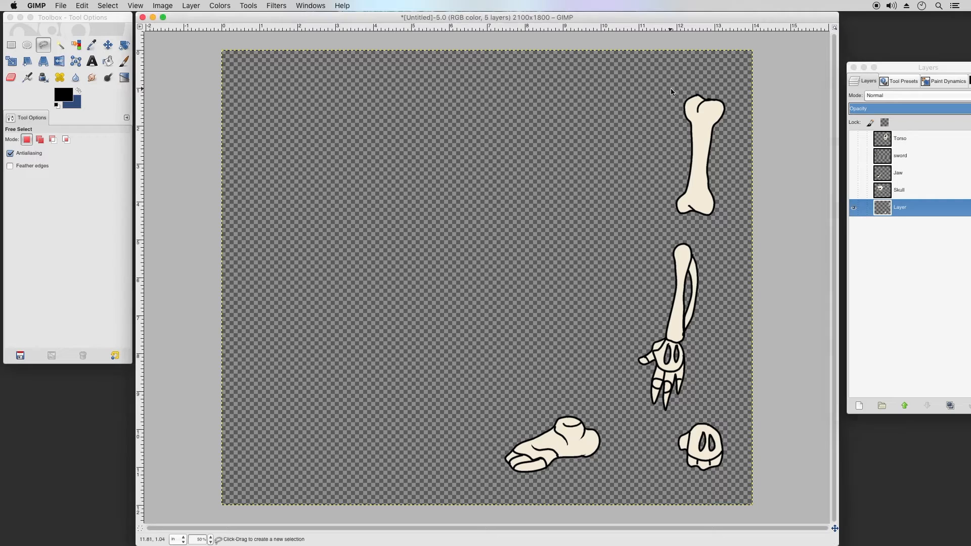
{"action": "left_click", "coordinate": [662, 220]}
{"action": "left_click", "coordinate": [726, 227]}
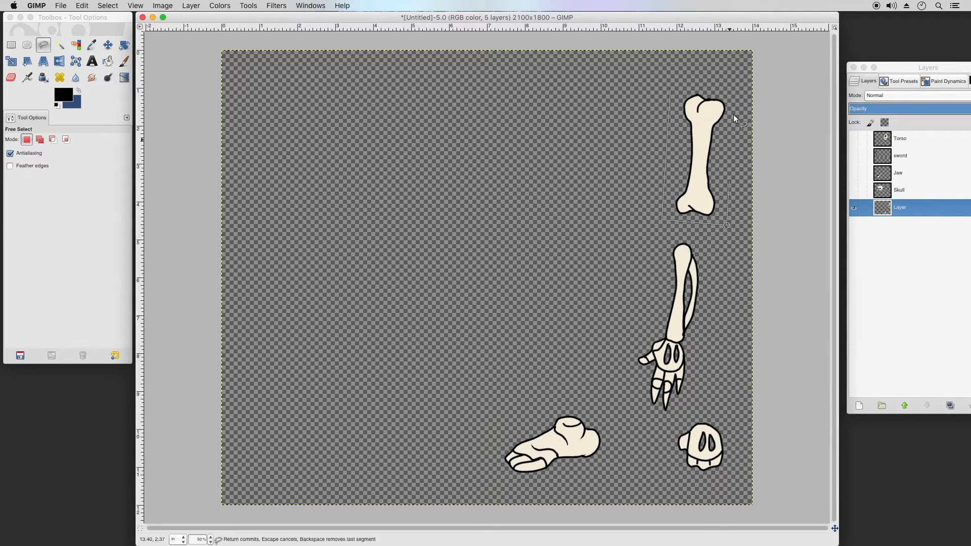
{"action": "double_click", "coordinate": [671, 89]}
Move the selected long bone onto its own new layer by cutting and pasting it.
{"action": "left_click", "coordinate": [80, 7]}
{"action": "left_click", "coordinate": [91, 72]}
{"action": "left_click", "coordinate": [82, 6]}
{"action": "left_click", "coordinate": [91, 63]}
{"action": "left_click", "coordinate": [85, 6]}
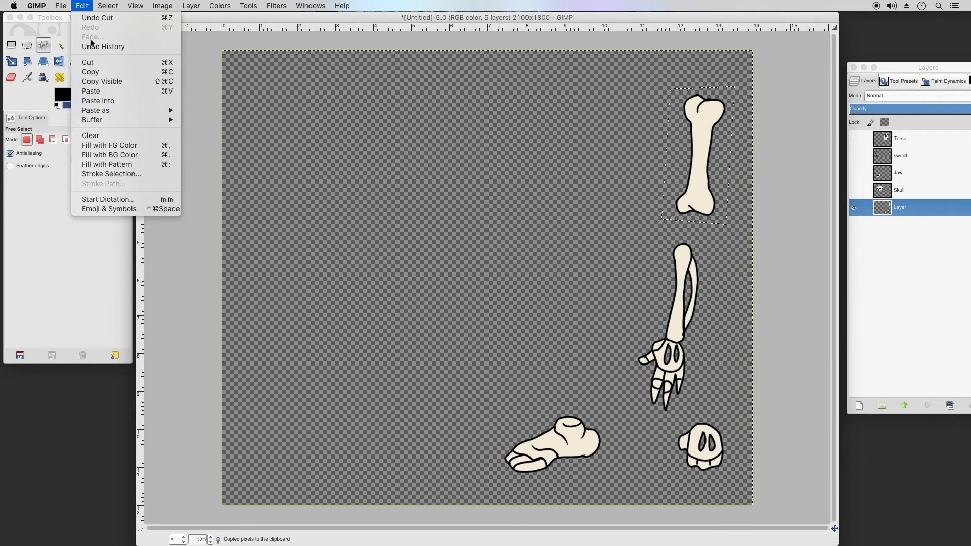
{"action": "left_click", "coordinate": [98, 91]}
{"action": "left_click", "coordinate": [191, 5]}
{"action": "left_click", "coordinate": [199, 19]}
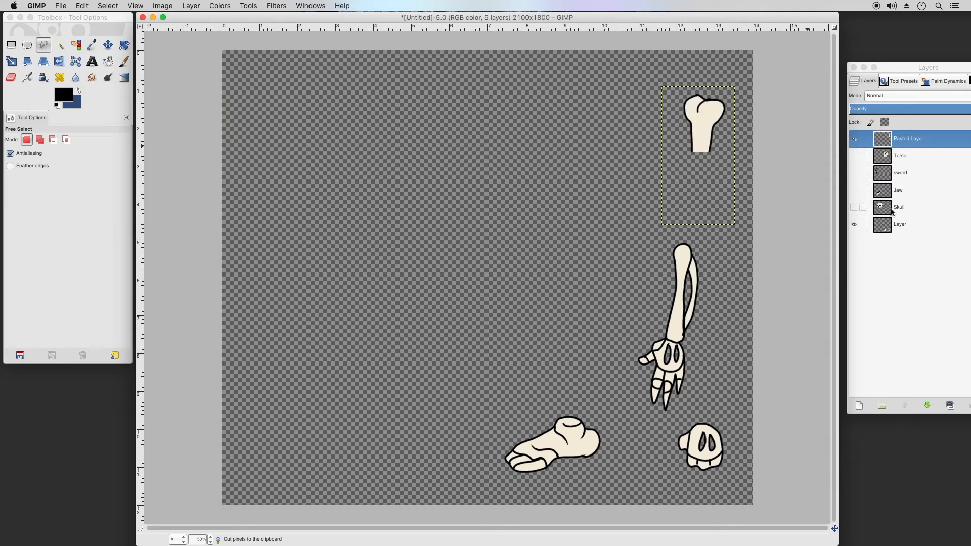
Rename the pasted long bone layer as LegArmbone.
{"action": "double_click", "coordinate": [906, 141]}
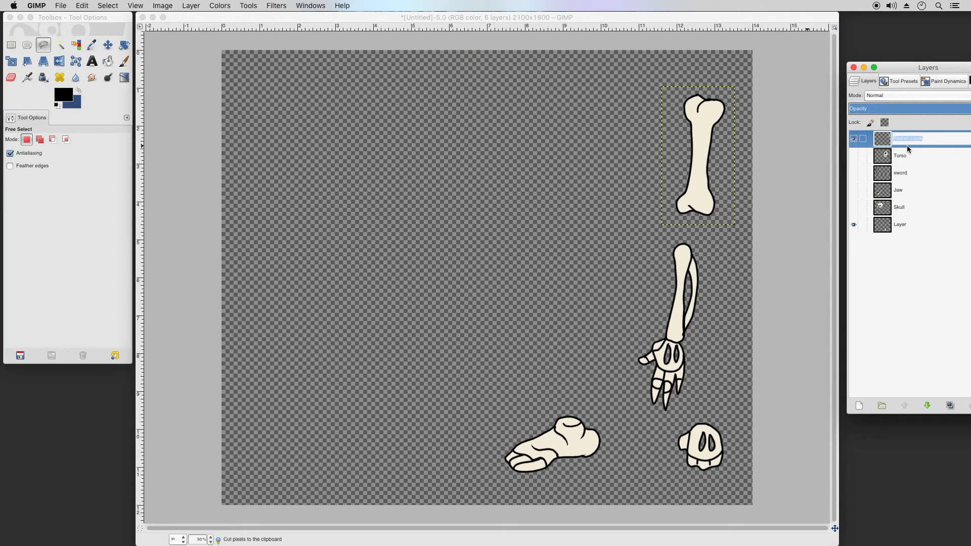
{"action": "type", "text": "LegArmbone"}
{"action": "key", "text": "Return"}
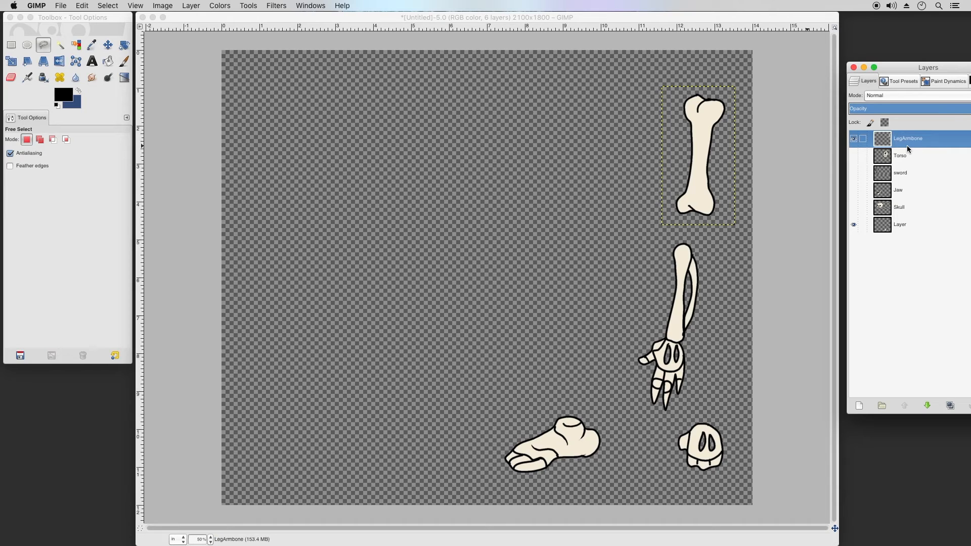
Outline the forearm with its open hand on the original layer with a closed Free Select selection.
{"action": "double_click", "coordinate": [900, 227]}
{"action": "left_click", "coordinate": [883, 232]}
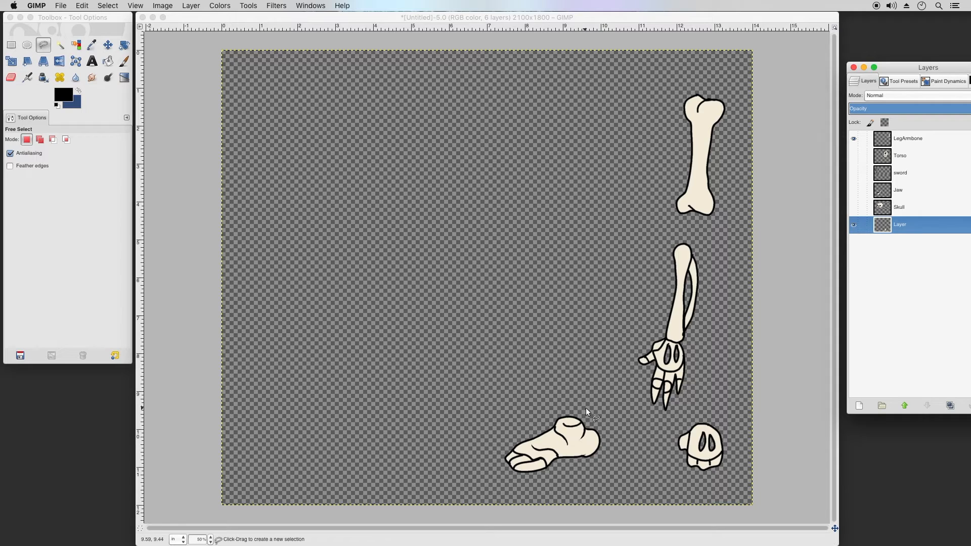
{"action": "left_click", "coordinate": [655, 237]}
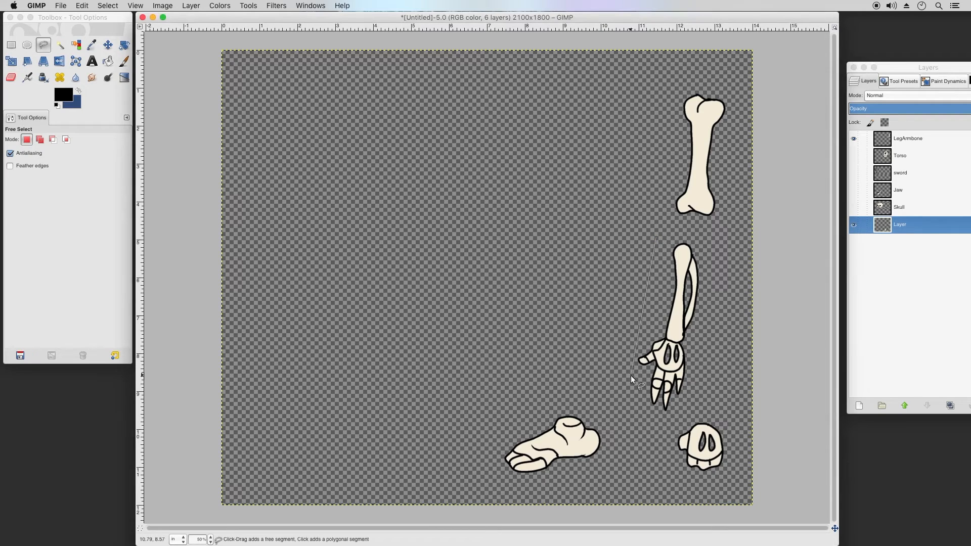
{"action": "left_click", "coordinate": [626, 406]}
{"action": "left_click", "coordinate": [693, 417]}
{"action": "left_click", "coordinate": [717, 241]}
{"action": "left_click", "coordinate": [660, 232]}
{"action": "key", "text": "Return"}
Move the selected forearm and hand onto their own new layer by cutting and pasting them.
{"action": "left_click", "coordinate": [92, 6]}
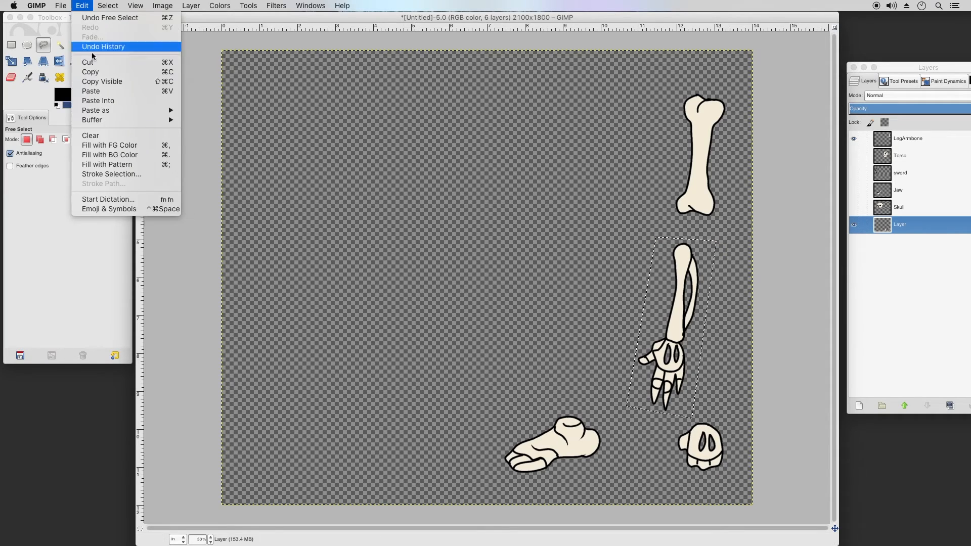
{"action": "left_click", "coordinate": [99, 72]}
{"action": "left_click", "coordinate": [87, 7]}
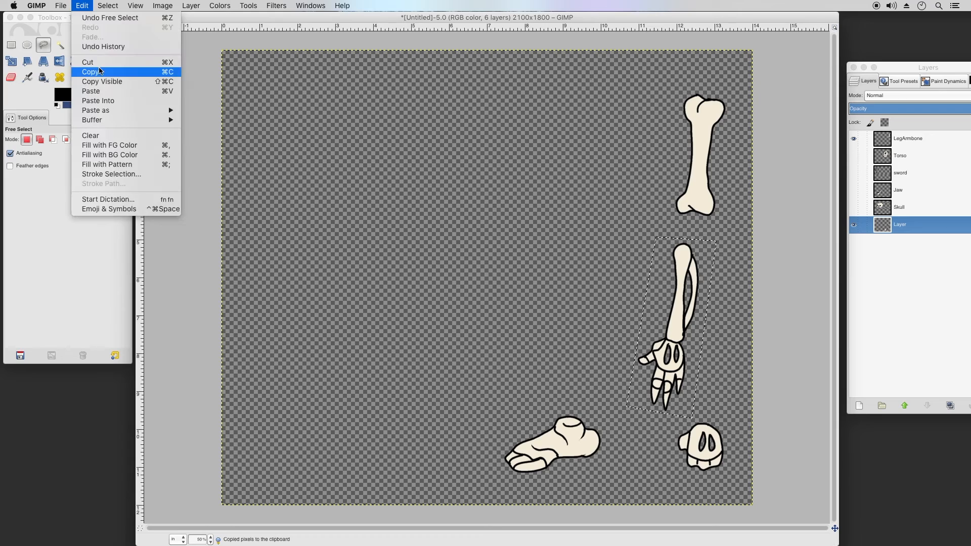
{"action": "left_click", "coordinate": [91, 62]}
{"action": "left_click", "coordinate": [82, 6]}
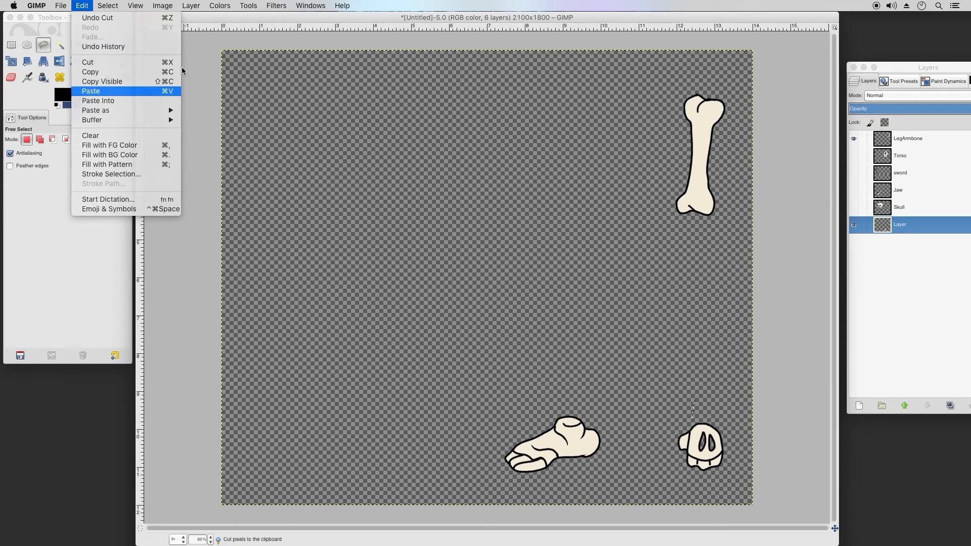
{"action": "left_click", "coordinate": [100, 93]}
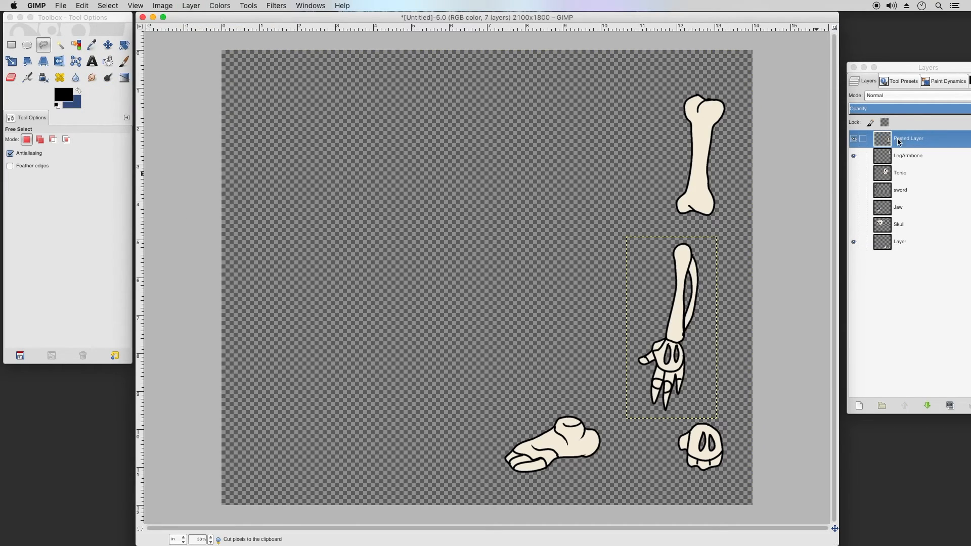
Rename the pasted forearm layer as Forearm and keep it visible.
{"action": "double_click", "coordinate": [903, 147]}
{"action": "type", "text": "Flre"}
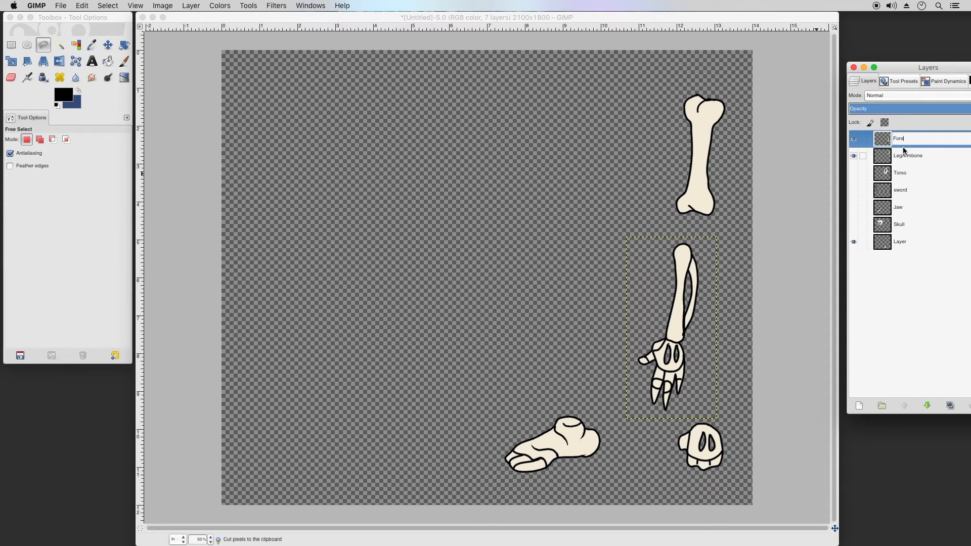
{"action": "type", "text": "arm"}
{"action": "key", "text": "Return"}
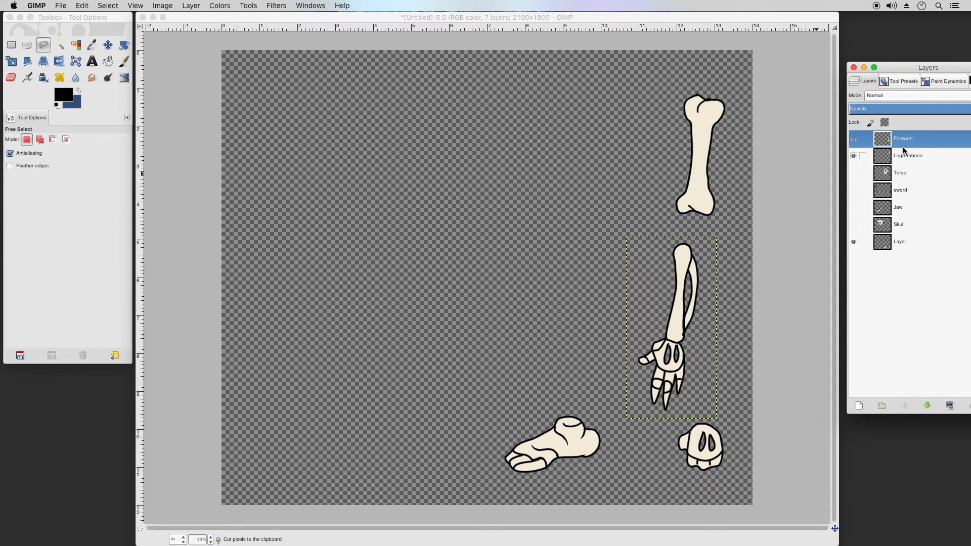
{"action": "left_click", "coordinate": [854, 141]}
{"action": "left_click", "coordinate": [855, 139]}
Outline the fist below the forearm on the original layer with a closed Free Select selection.
{"action": "left_click", "coordinate": [902, 241]}
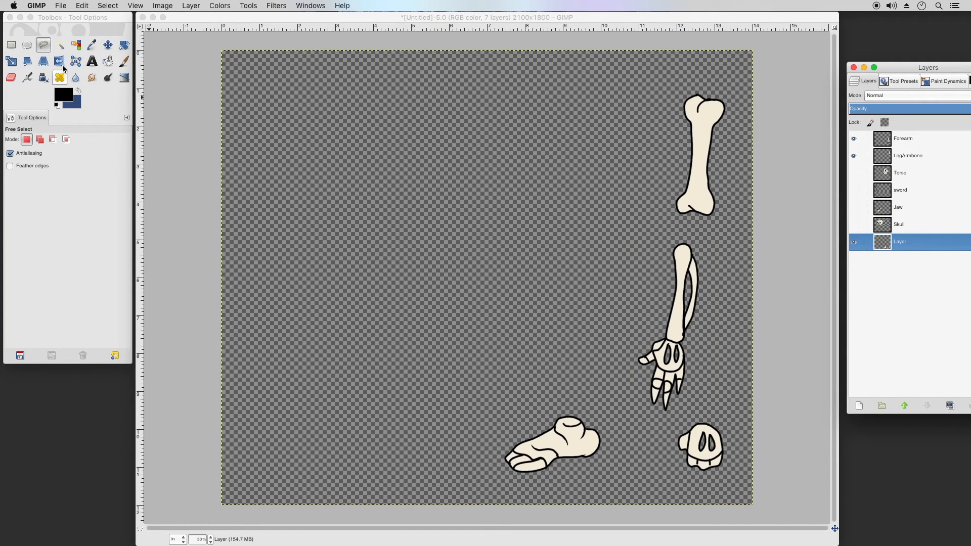
{"action": "left_click", "coordinate": [681, 419]}
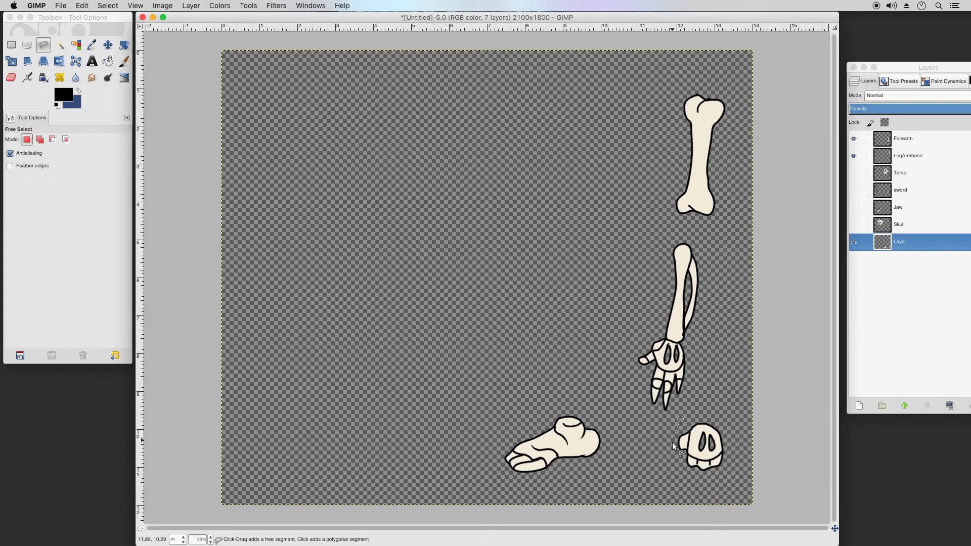
{"action": "left_click", "coordinate": [695, 478]}
{"action": "left_click", "coordinate": [730, 475]}
{"action": "left_click", "coordinate": [682, 419]}
{"action": "key", "text": "Return"}
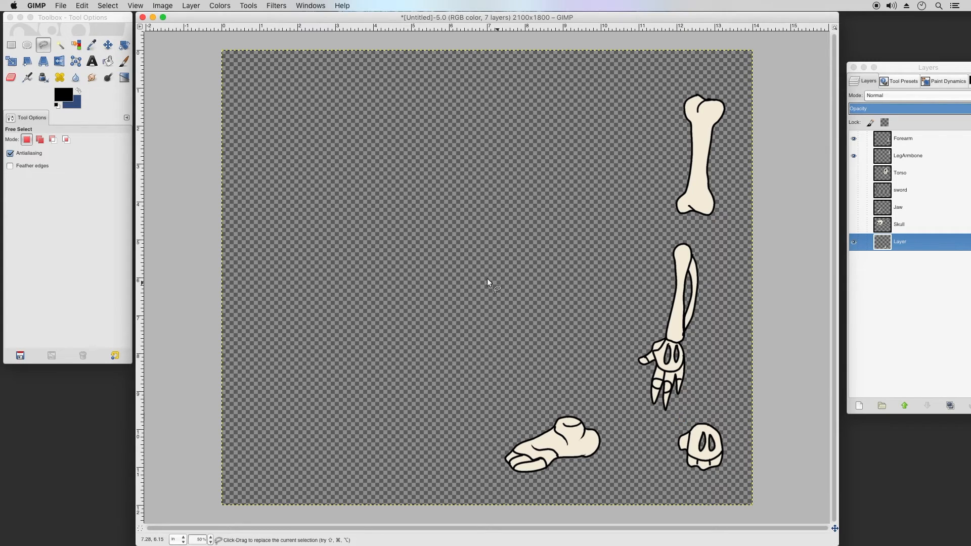
Cut the selected fist from the original layer and paste it onto its own new layer.
{"action": "left_click", "coordinate": [82, 6]}
{"action": "left_click", "coordinate": [90, 72]}
{"action": "left_click", "coordinate": [81, 6]}
{"action": "left_click", "coordinate": [89, 62]}
{"action": "left_click", "coordinate": [81, 6]}
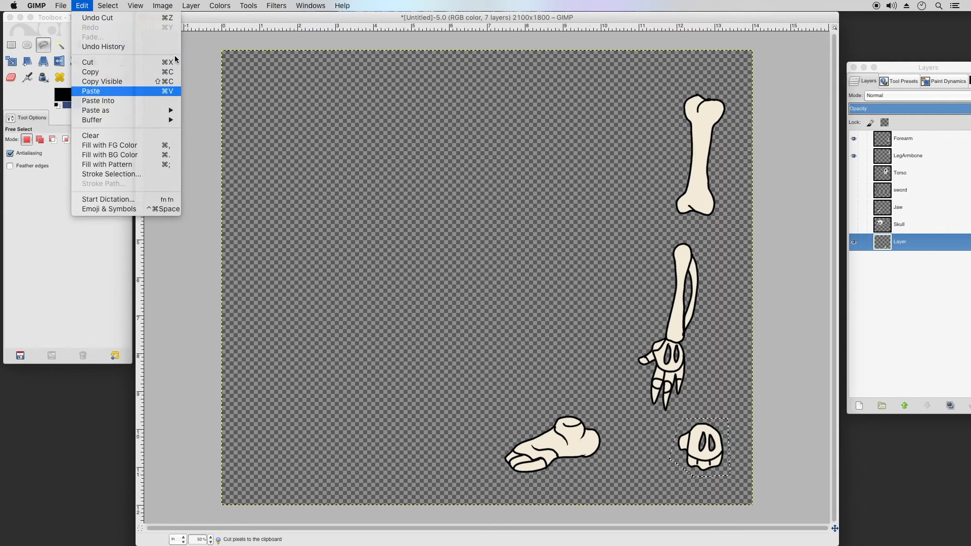
{"action": "left_click", "coordinate": [91, 91]}
{"action": "left_click", "coordinate": [191, 6]}
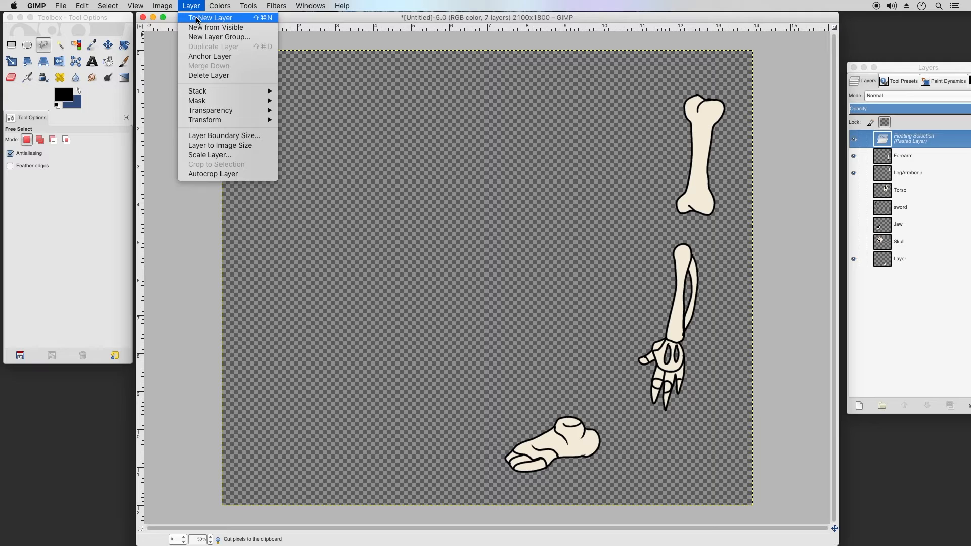
{"action": "left_click", "coordinate": [228, 18]}
Rename the pasted fist layer as fist.
{"action": "left_click", "coordinate": [906, 141]}
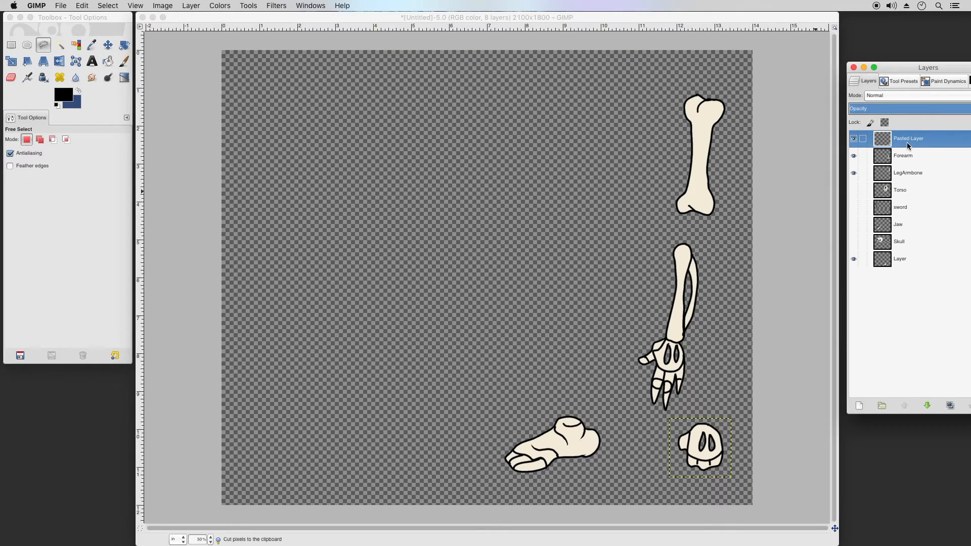
{"action": "double_click", "coordinate": [906, 142]}
{"action": "type", "text": "fist"}
{"action": "key", "text": "Return"}
Outline the foot on the original layer with a closed Free Select selection.
{"action": "left_click", "coordinate": [904, 264]}
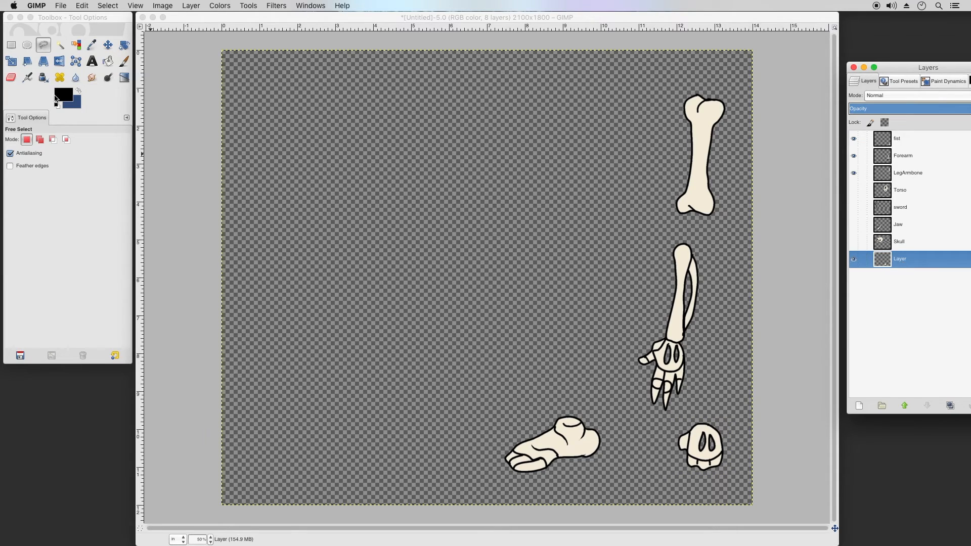
{"action": "left_click", "coordinate": [589, 410]}
{"action": "left_click", "coordinate": [531, 413]}
{"action": "left_click", "coordinate": [494, 459]}
{"action": "left_click", "coordinate": [512, 480]}
{"action": "left_click", "coordinate": [608, 463]}
{"action": "left_click", "coordinate": [611, 413]}
{"action": "left_click", "coordinate": [597, 413]}
Move the selected foot onto its own new layer by cutting and pasting it.
{"action": "left_click", "coordinate": [82, 6]}
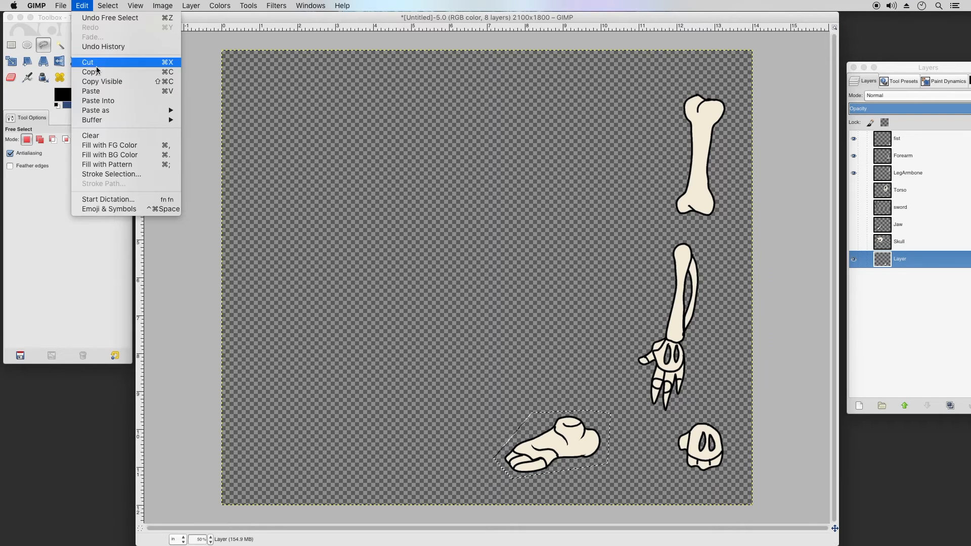
{"action": "left_click", "coordinate": [96, 72]}
{"action": "left_click", "coordinate": [82, 6]}
{"action": "left_click", "coordinate": [92, 63]}
{"action": "left_click", "coordinate": [191, 6]}
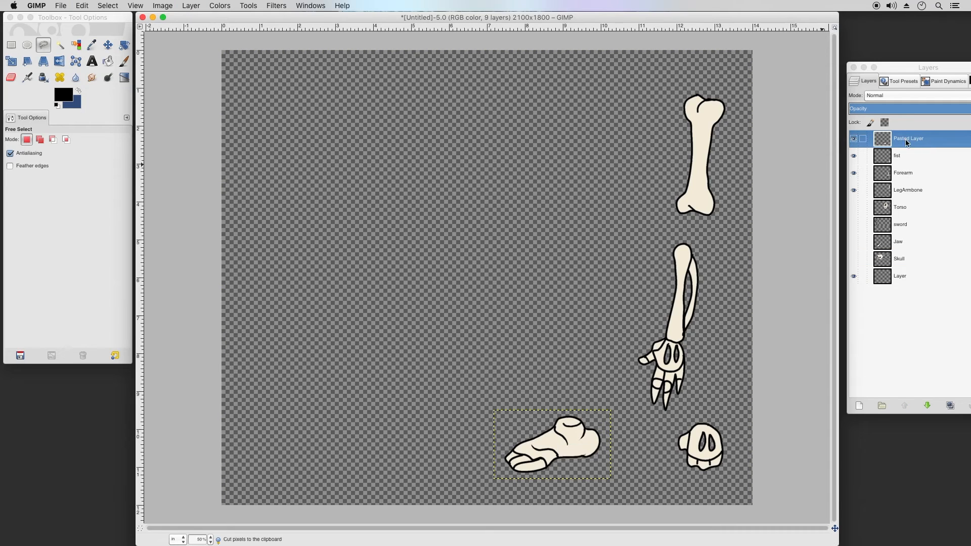
Rename the pasted layer containing the foot bones to "foot".
{"action": "double_click", "coordinate": [904, 139]}
{"action": "type", "text": "foot"}
{"action": "key", "text": "Return"}
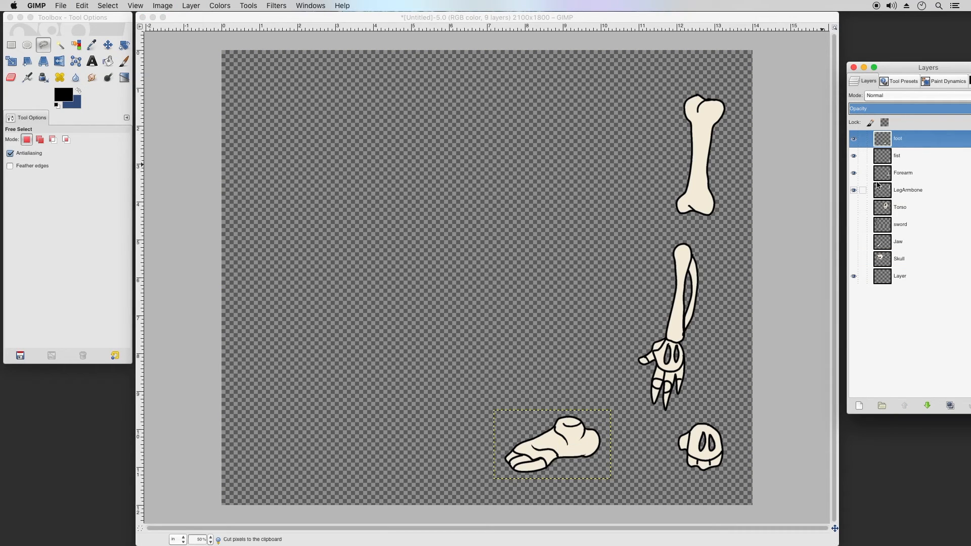
Delete the leftover empty layer named "Layer" beneath the Skull layer.
{"action": "left_click", "coordinate": [896, 276]}
{"action": "right_click", "coordinate": [900, 281]}
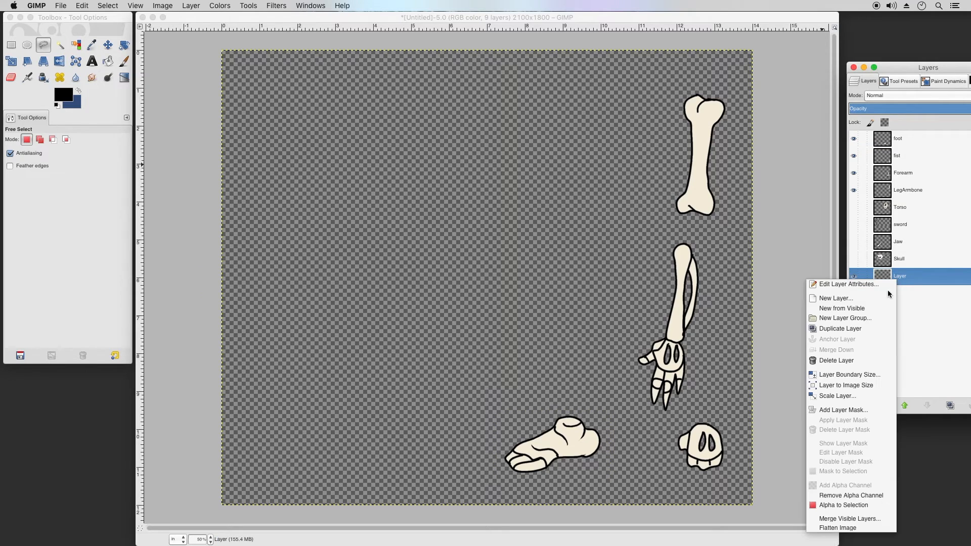
{"action": "left_click", "coordinate": [854, 360]}
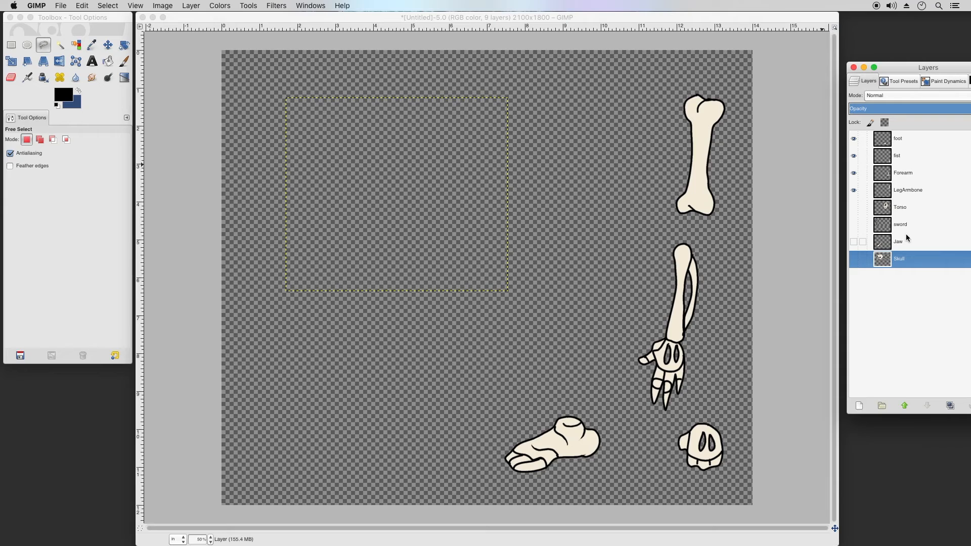
Show the hidden layers and place the skull over the torso's neck, with the Skull layer stacked directly above Torso.
{"action": "left_click", "coordinate": [854, 260]}
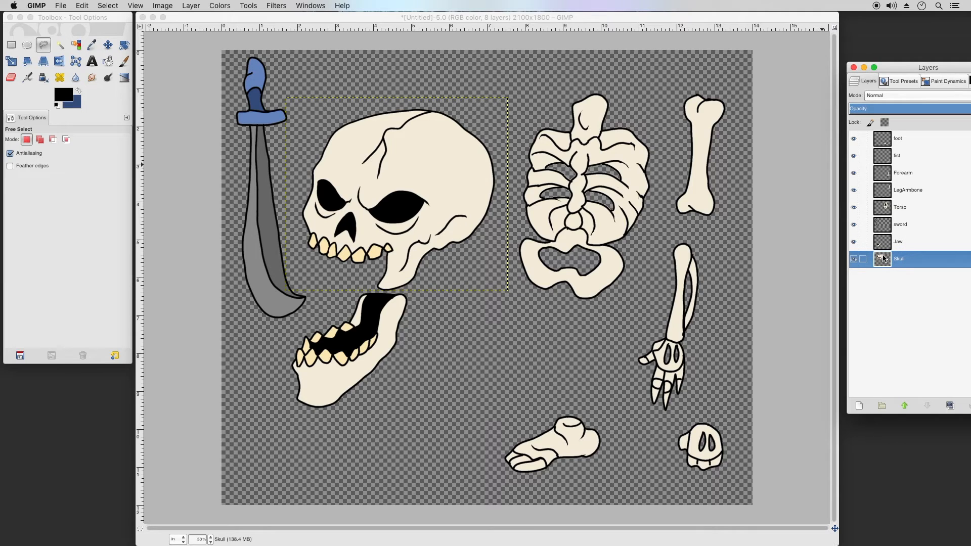
{"action": "left_click", "coordinate": [107, 44]}
{"action": "left_click_drag", "start_coordinate": [395, 261], "coordinate": [572, 119]}
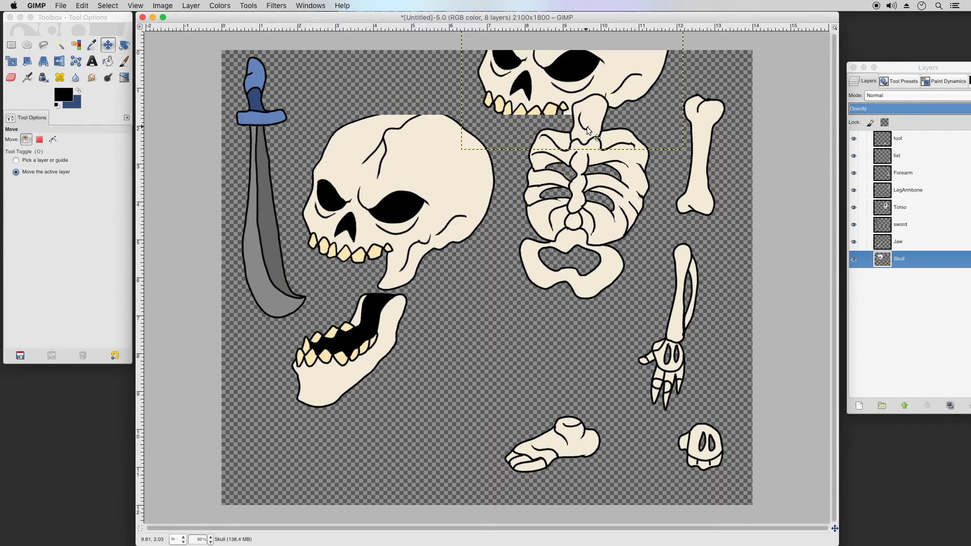
{"action": "left_click_drag", "start_coordinate": [894, 261], "coordinate": [923, 194]}
{"action": "left_click_drag", "start_coordinate": [592, 125], "coordinate": [599, 123]}
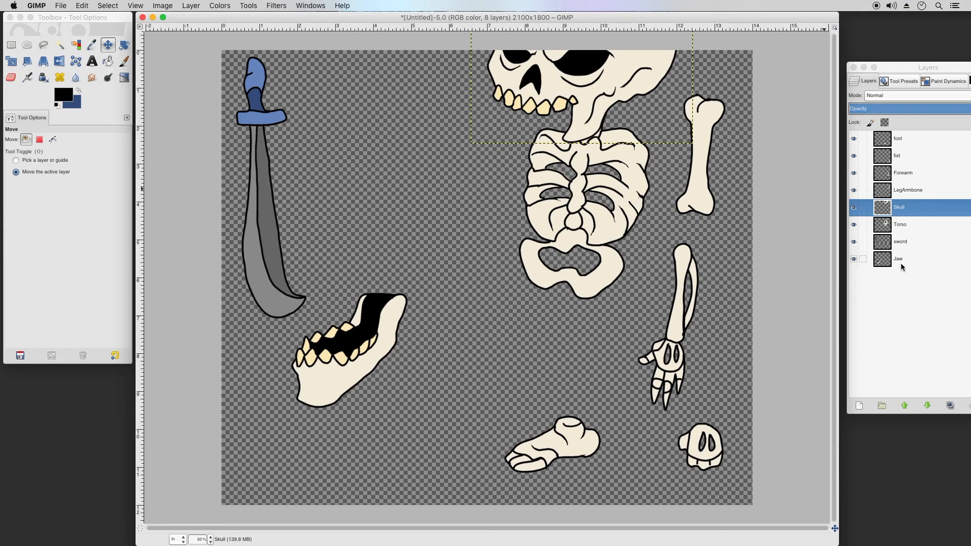
Stack the Jaw layer directly beneath Skull and fit the jaw under the skull's upper teeth.
{"action": "left_click_drag", "start_coordinate": [899, 256], "coordinate": [899, 219]}
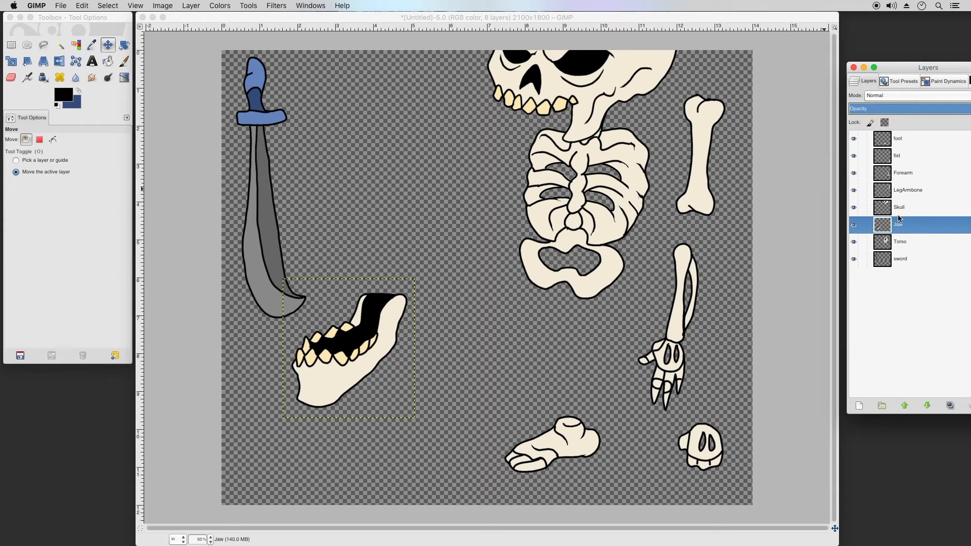
{"action": "left_click_drag", "start_coordinate": [380, 324], "coordinate": [551, 132]}
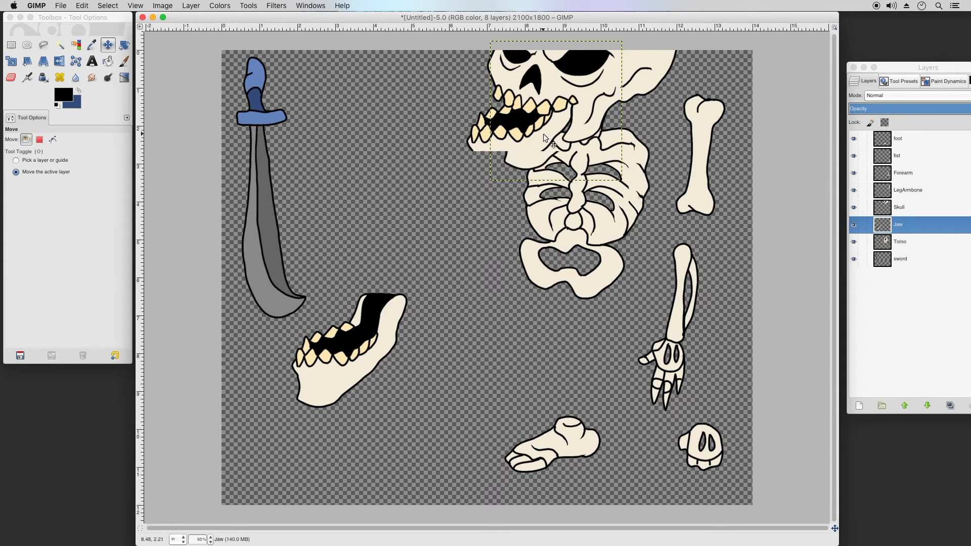
{"action": "mouse_move", "coordinate": [538, 137]}
{"action": "left_mouse_down"}
{"action": "mouse_move", "coordinate": [531, 150]}
{"action": "mouse_move", "coordinate": [532, 139]}
{"action": "mouse_move", "coordinate": [538, 147]}
{"action": "left_mouse_up"}
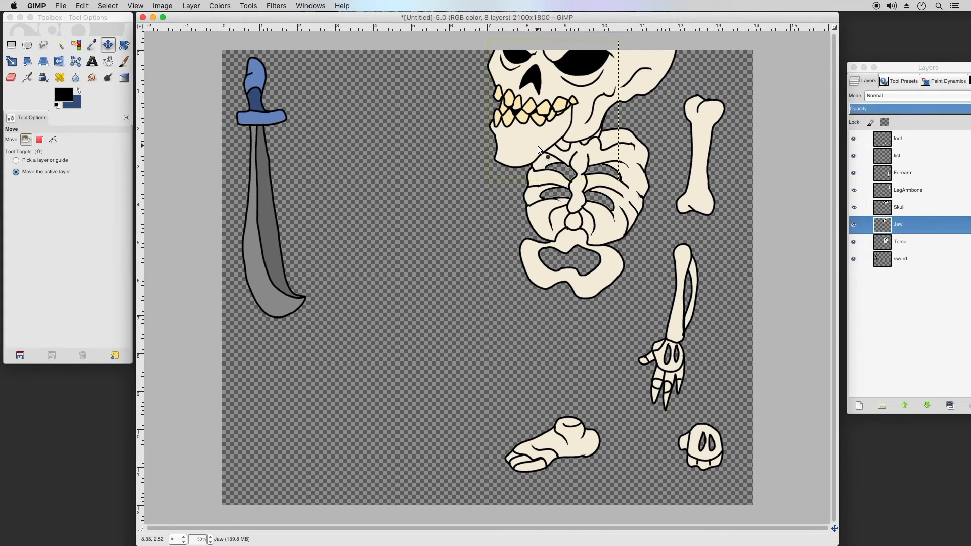
{"action": "left_click_drag", "start_coordinate": [534, 147], "coordinate": [535, 145]}
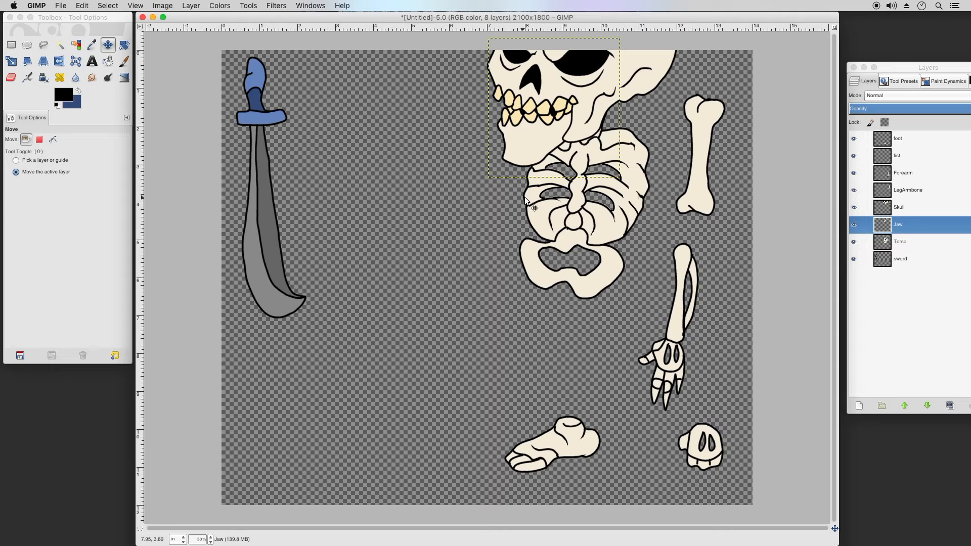
Fit the canvas to the layers so the whole skull lies inside the image.
{"action": "left_click", "coordinate": [191, 5]}
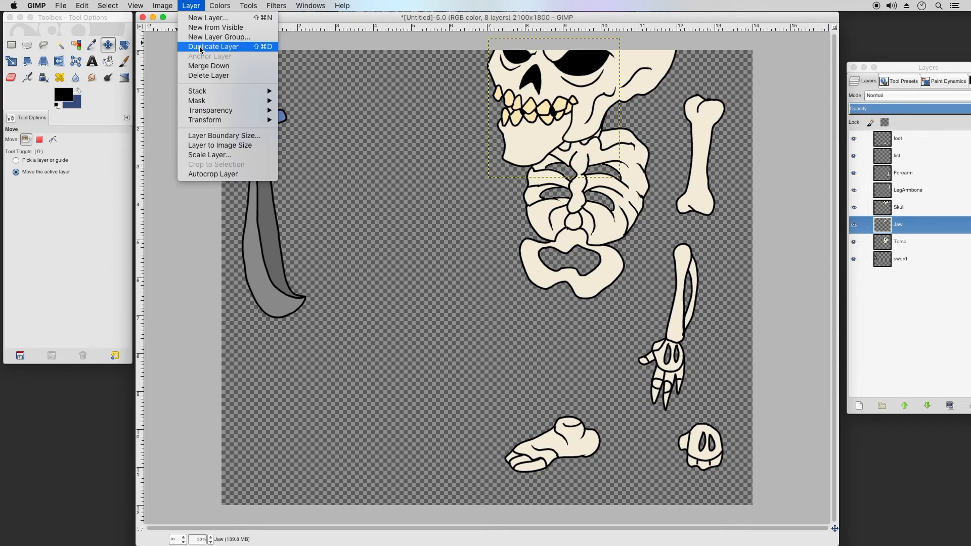
{"action": "mouse_move", "coordinate": [162, 5]}
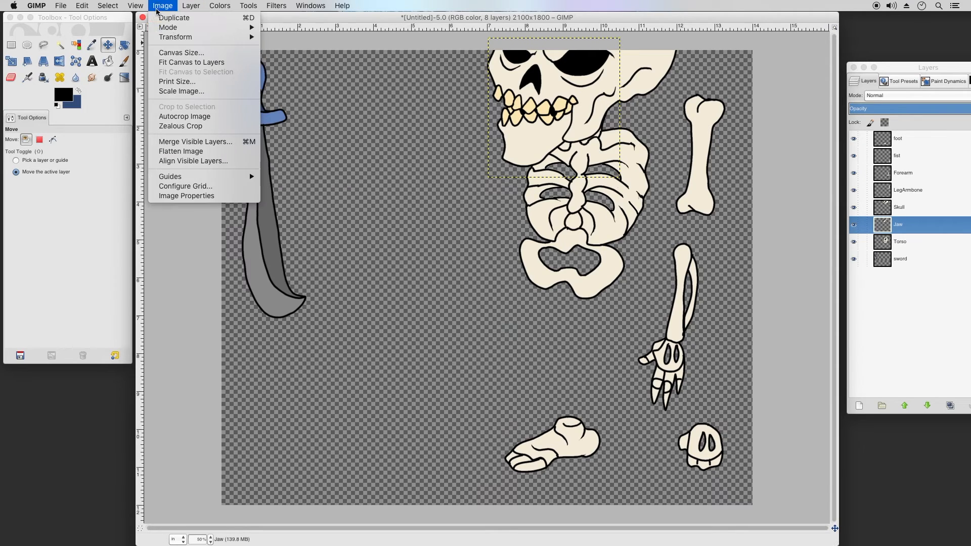
{"action": "left_click", "coordinate": [188, 62]}
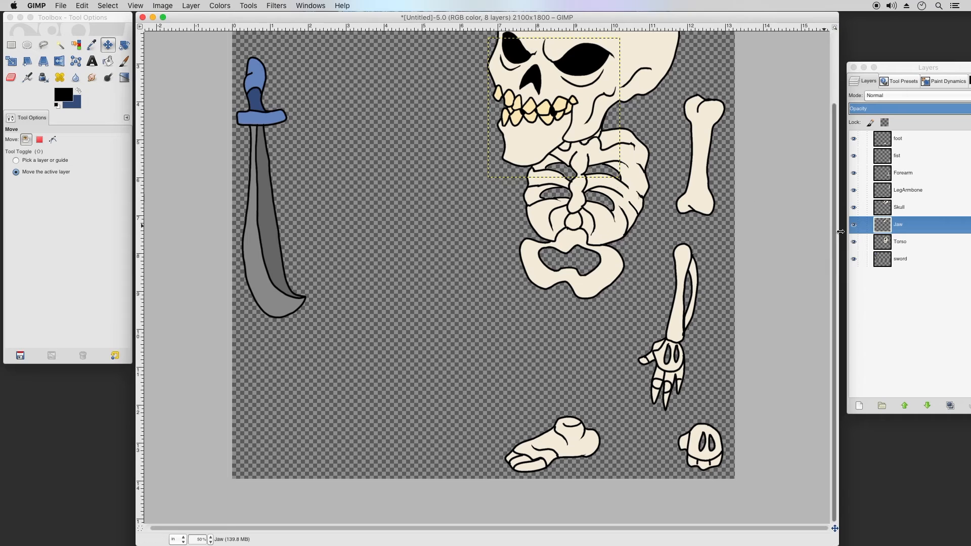
{"action": "left_click_drag", "start_coordinate": [835, 242], "coordinate": [830, 144]}
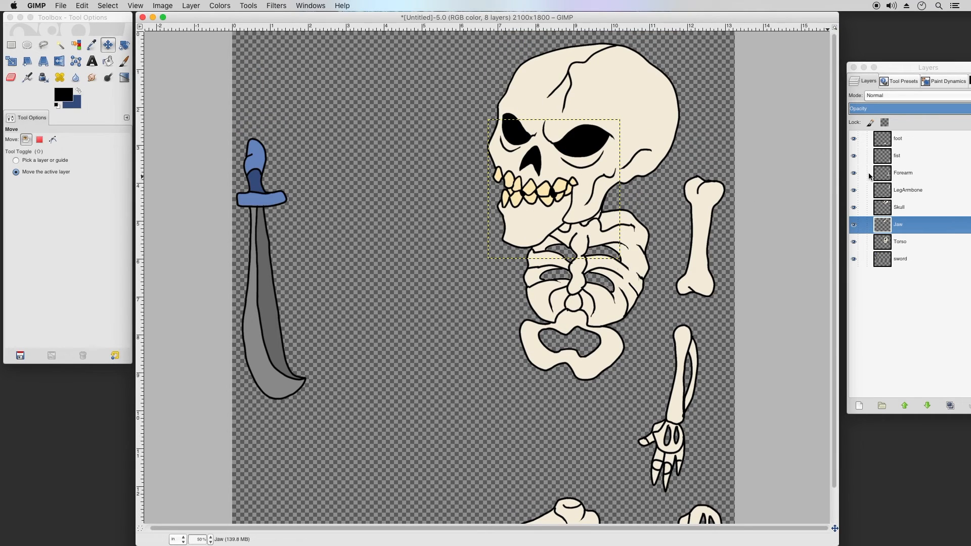
{"action": "left_click", "coordinate": [895, 198]}
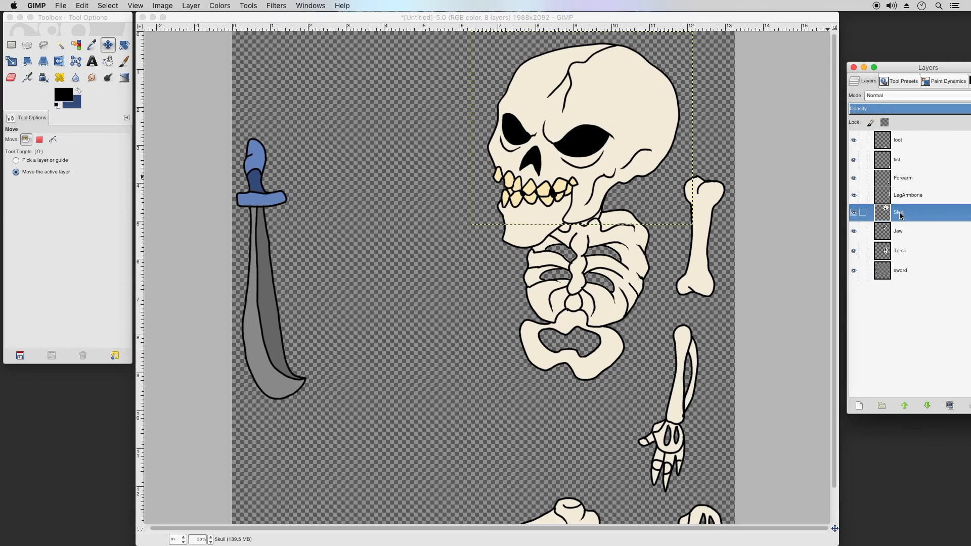
{"action": "left_click", "coordinate": [905, 185]}
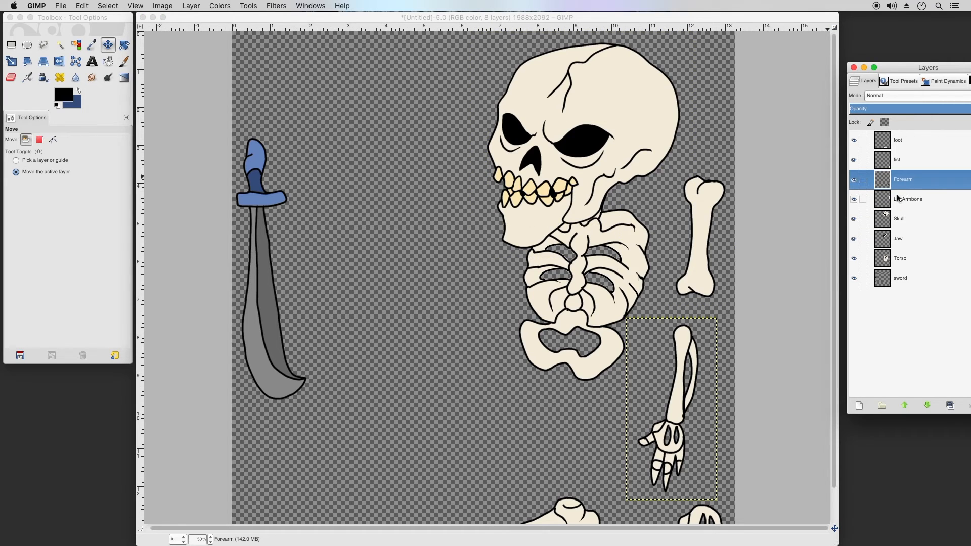
{"action": "left_click", "coordinate": [892, 201]}
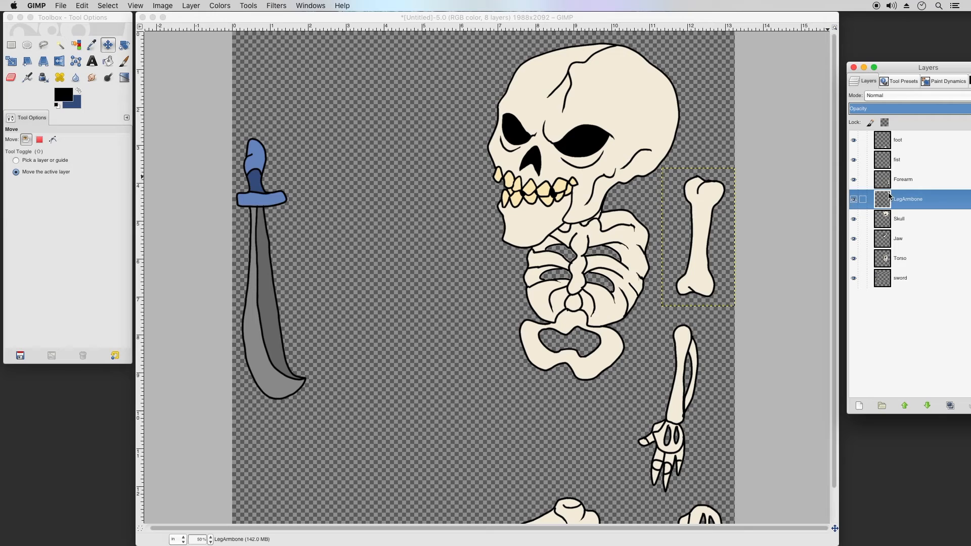
{"action": "left_click", "coordinate": [903, 142]}
{"action": "left_click", "coordinate": [889, 166]}
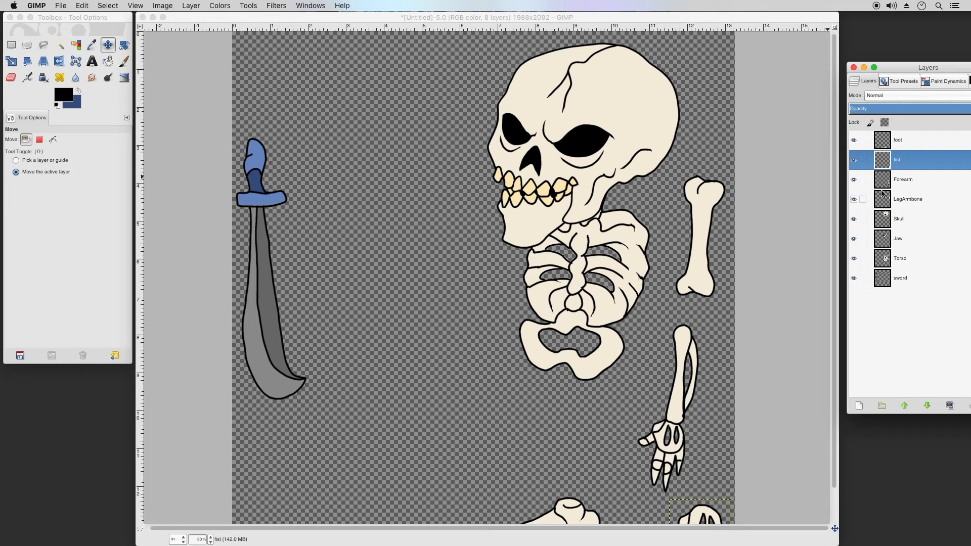
{"action": "left_click", "coordinate": [885, 188]}
Move the LegArmbone layer's bone onto the torso's shoulder on the side nearest the forearm.
{"action": "left_click", "coordinate": [879, 202]}
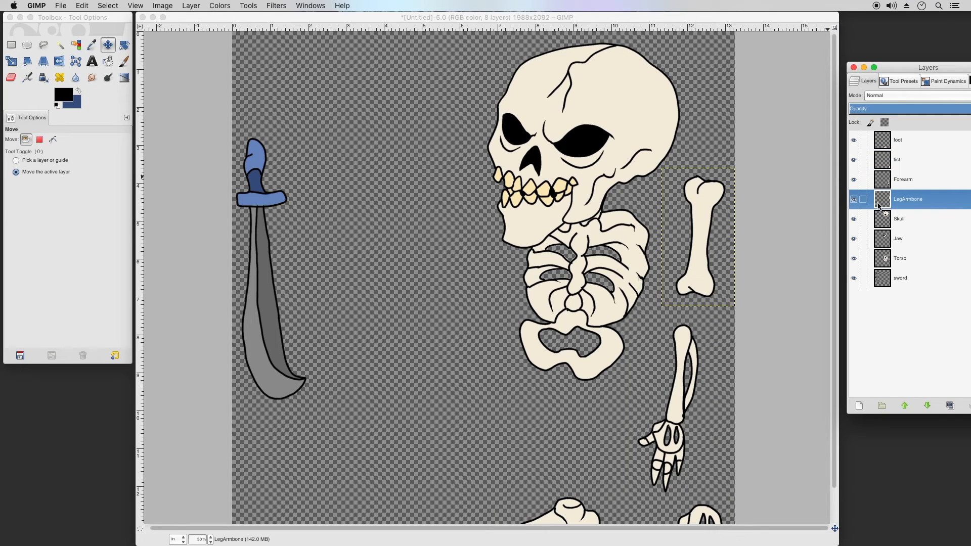
{"action": "left_click", "coordinate": [108, 46]}
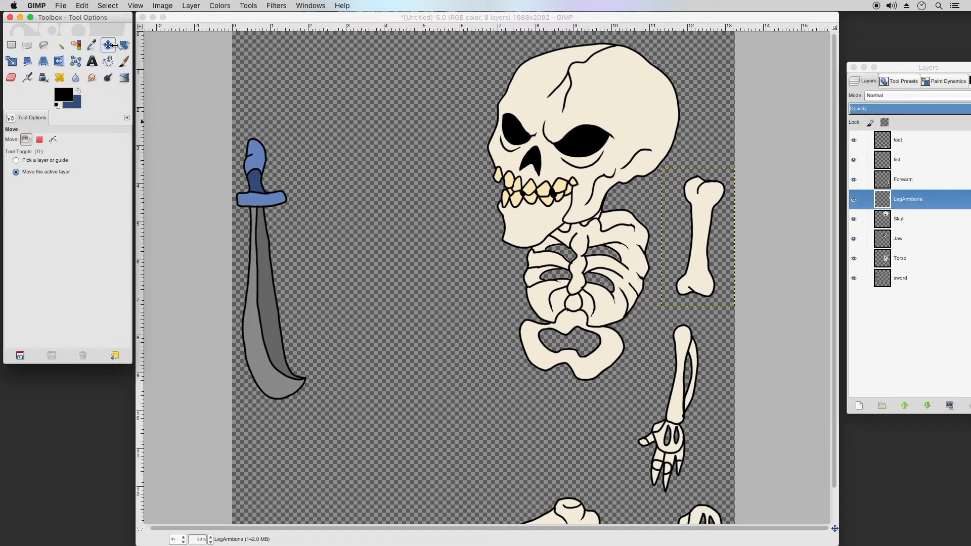
{"action": "left_click", "coordinate": [688, 242]}
{"action": "left_click_drag", "start_coordinate": [697, 215], "coordinate": [638, 260]}
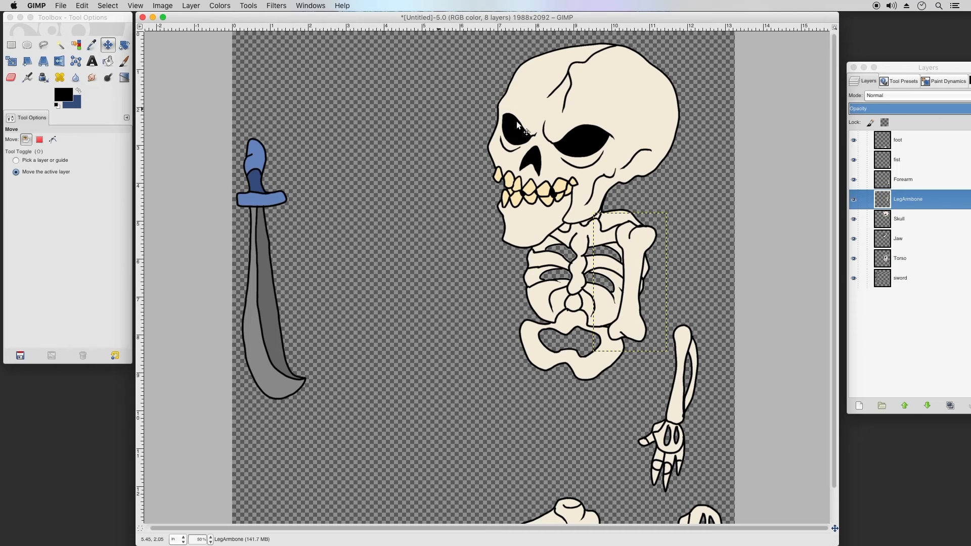
Duplicate the LegArmbone layer and hide the copy.
{"action": "right_click", "coordinate": [915, 202]}
{"action": "left_click", "coordinate": [871, 257]}
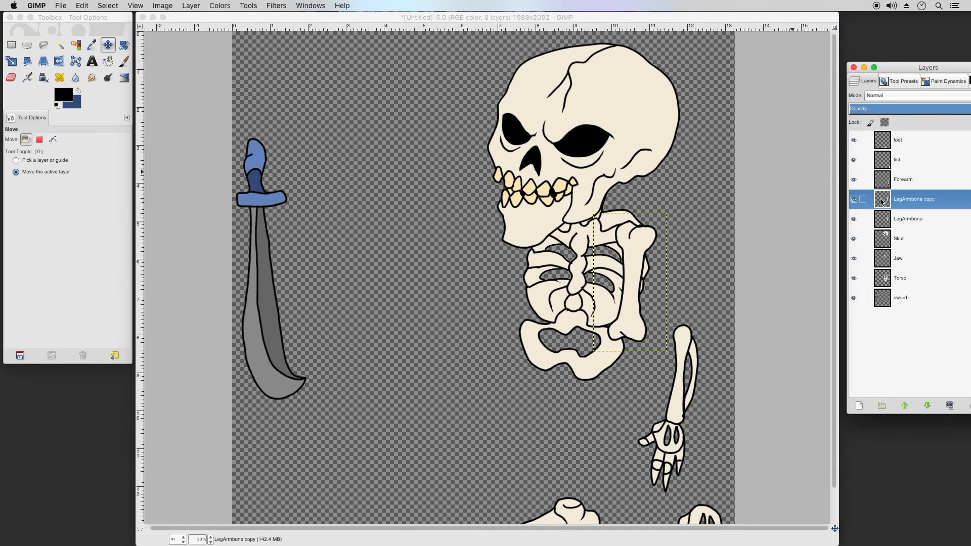
{"action": "left_click", "coordinate": [854, 202]}
Rotate the original LegArmbone so its lower end swings outward from the ribs, and reposition its upper end at the shoulder.
{"action": "left_click", "coordinate": [901, 222]}
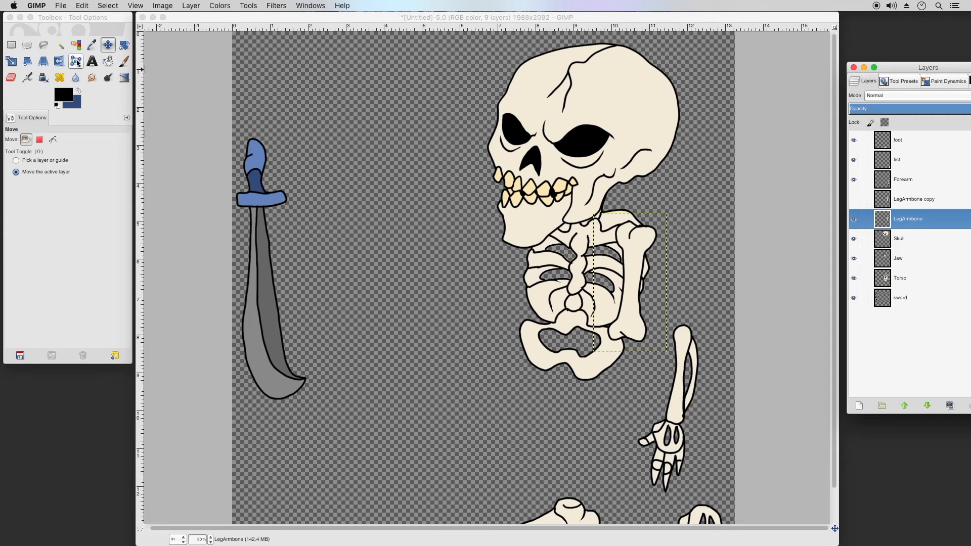
{"action": "key", "text": "shift+r"}
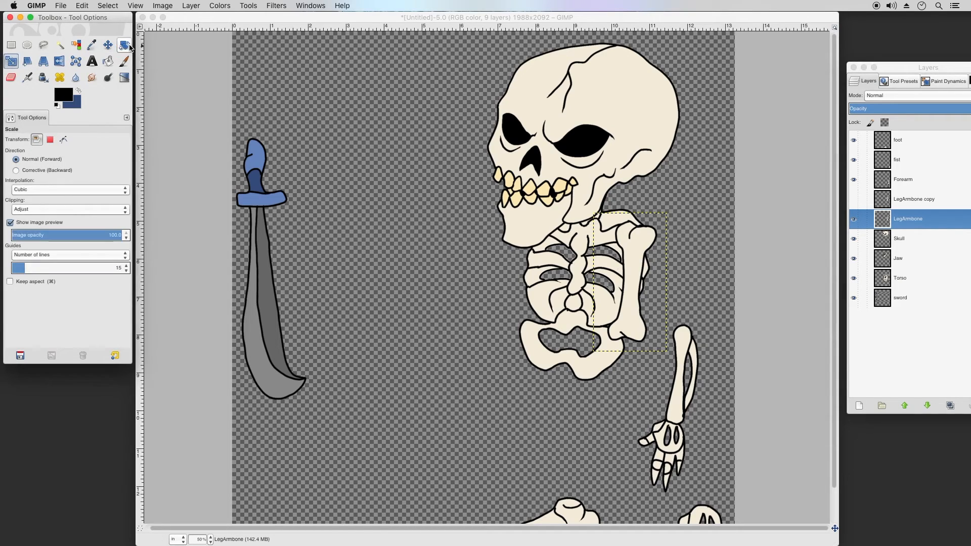
{"action": "mouse_move", "coordinate": [627, 318]}
{"action": "left_mouse_down"}
{"action": "mouse_move", "coordinate": [652, 319]}
{"action": "mouse_move", "coordinate": [642, 323]}
{"action": "left_mouse_up"}
{"action": "left_click", "coordinate": [510, 108]}
{"action": "left_click", "coordinate": [510, 107]}
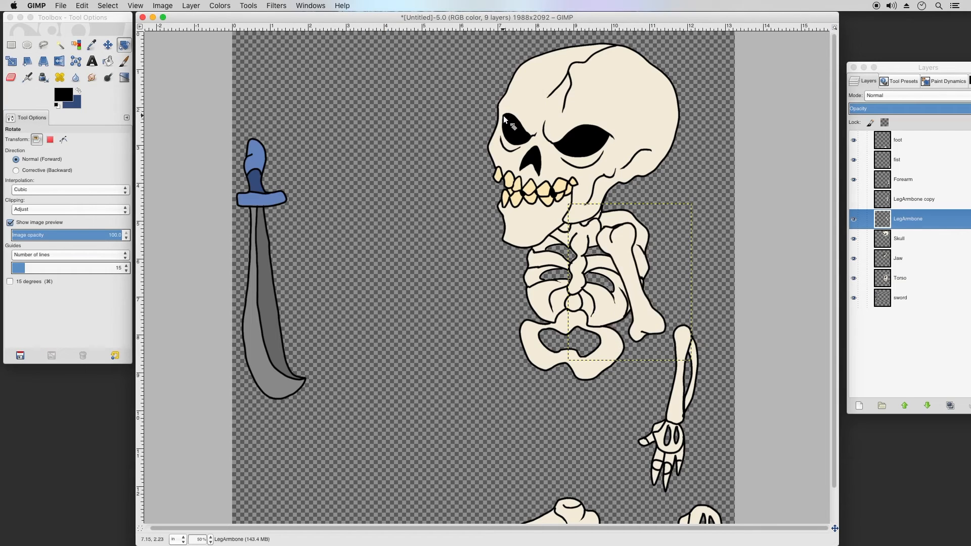
{"action": "left_click", "coordinate": [107, 45]}
{"action": "mouse_move", "coordinate": [629, 281]}
{"action": "left_mouse_down"}
{"action": "mouse_move", "coordinate": [637, 270]}
{"action": "mouse_move", "coordinate": [637, 279]}
{"action": "left_mouse_up"}
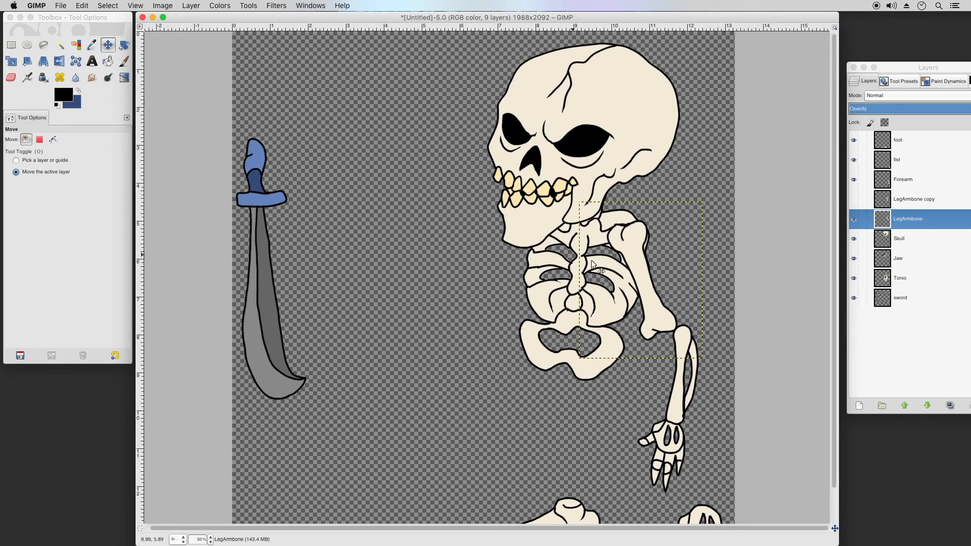
Reorder the layer stack so fist is topmost and Forearm is directly below it, above foot.
{"action": "left_click", "coordinate": [911, 184]}
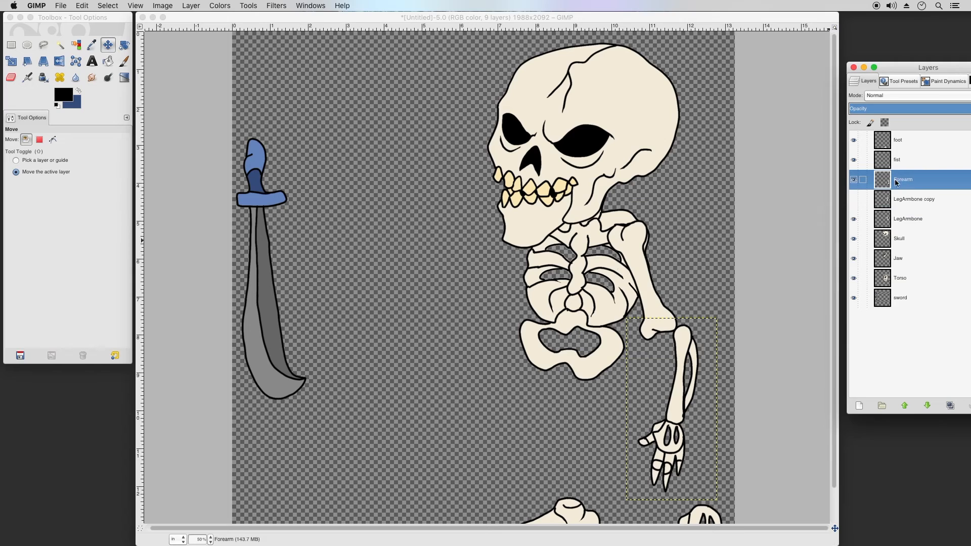
{"action": "left_click_drag", "start_coordinate": [886, 182], "coordinate": [904, 138]}
{"action": "left_click", "coordinate": [889, 172]}
{"action": "left_click_drag", "start_coordinate": [889, 170], "coordinate": [906, 140]}
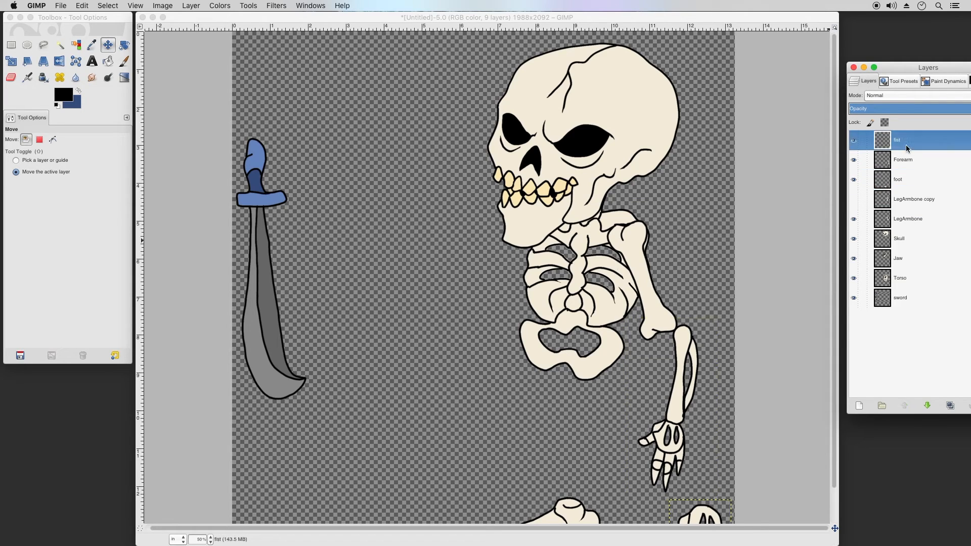
Outline the open hand at the end of the forearm bone on the Forearm layer with the Free Select tool.
{"action": "left_click", "coordinate": [909, 162]}
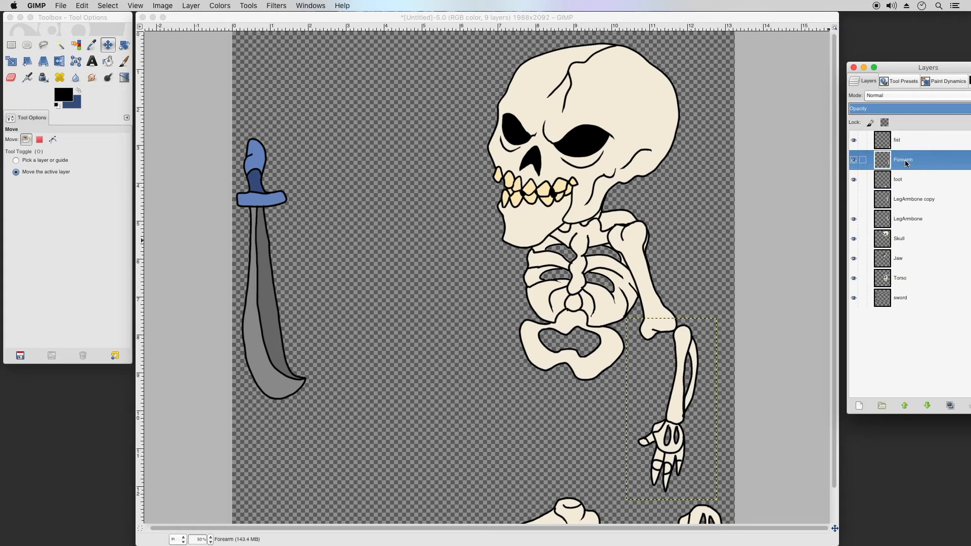
{"action": "right_click", "coordinate": [905, 160]}
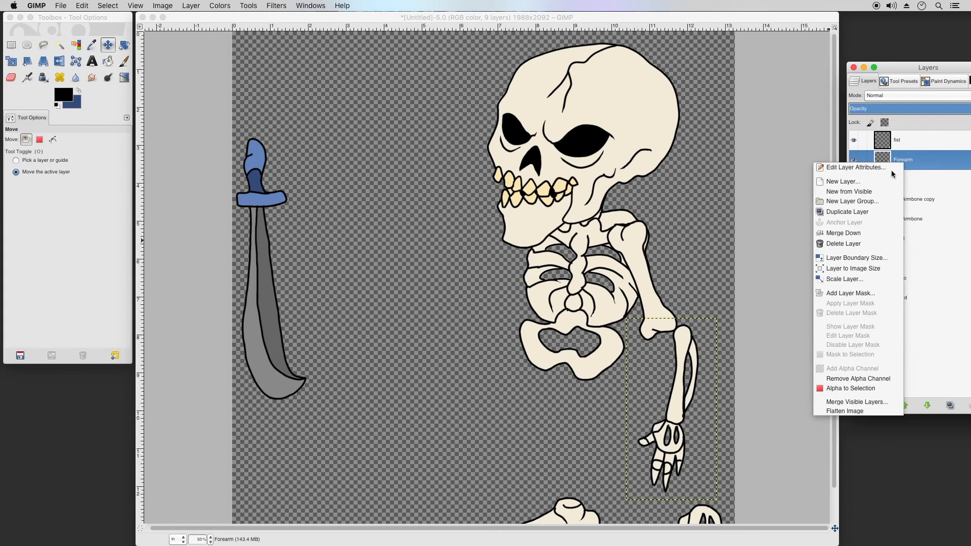
{"action": "left_click", "coordinate": [962, 191]}
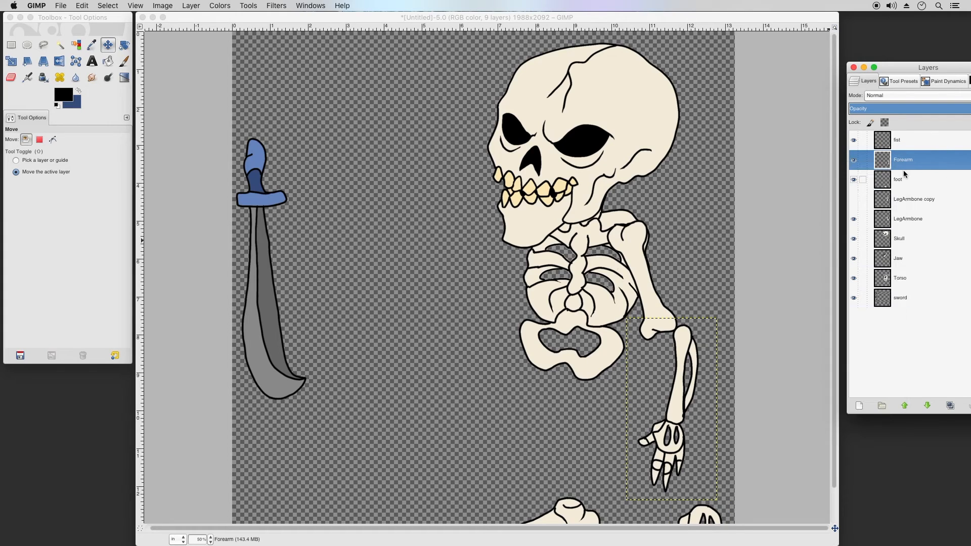
{"action": "left_click", "coordinate": [45, 44]}
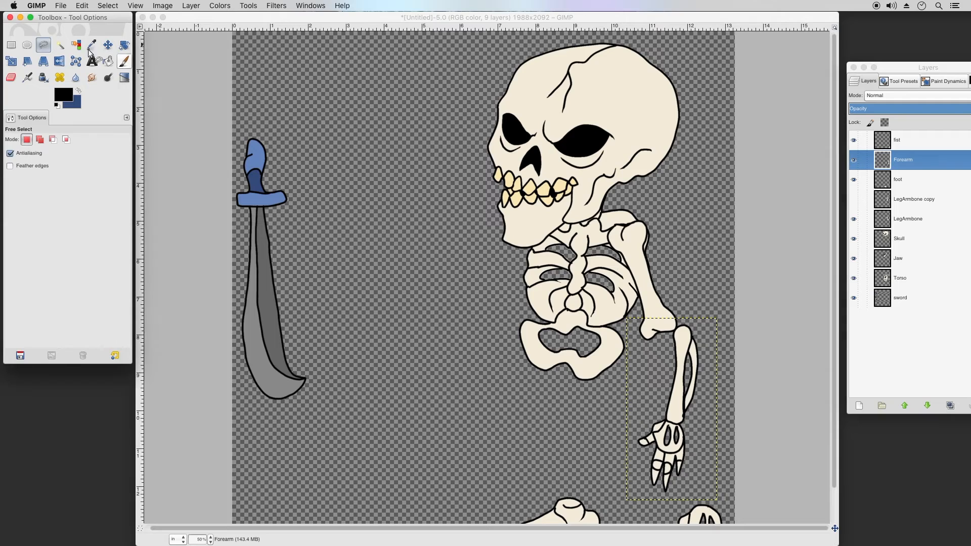
{"action": "left_click", "coordinate": [686, 426]}
{"action": "left_click", "coordinate": [678, 423]}
{"action": "left_click", "coordinate": [671, 423]}
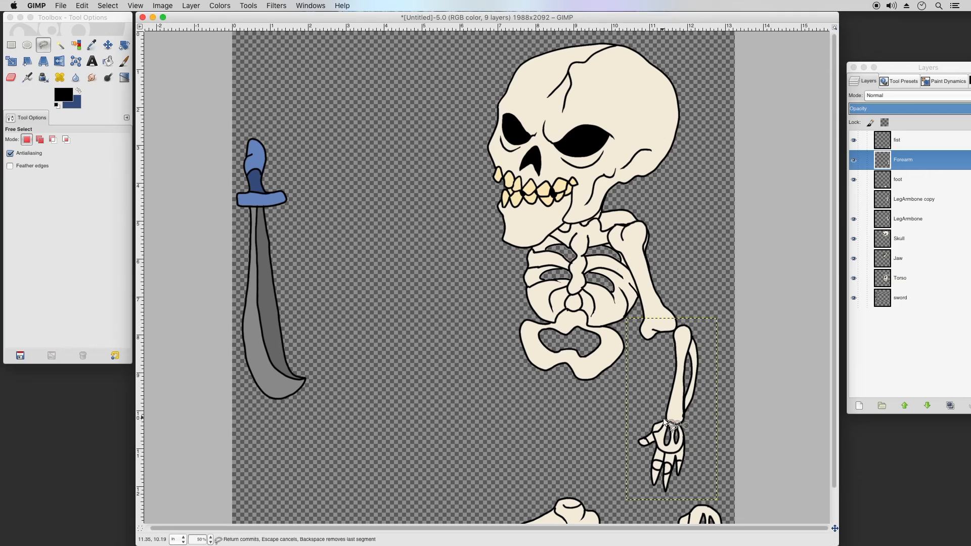
{"action": "left_click", "coordinate": [662, 417]}
{"action": "left_click", "coordinate": [636, 420]}
{"action": "left_click", "coordinate": [690, 427]}
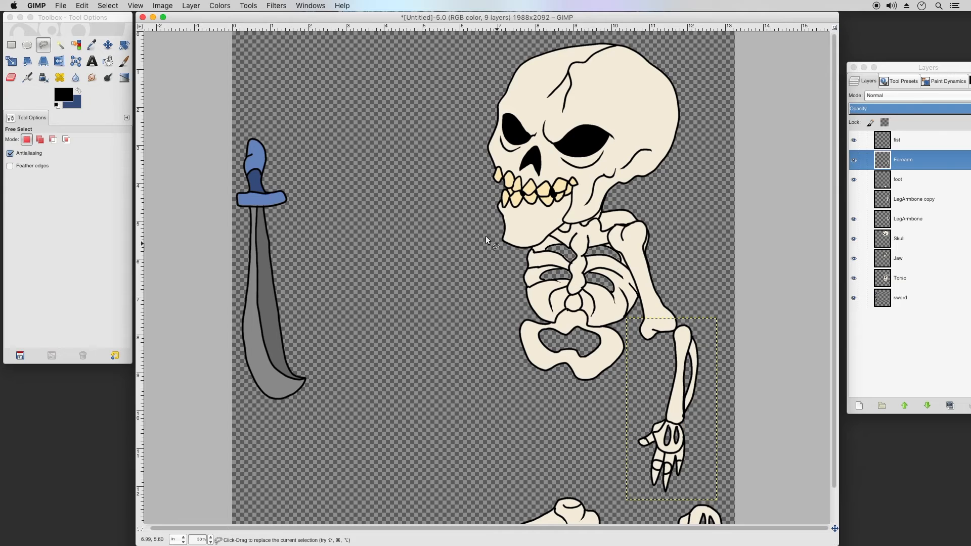
Cut the selected open hand out of the Forearm layer and paste it as a new layer.
{"action": "left_click", "coordinate": [82, 6]}
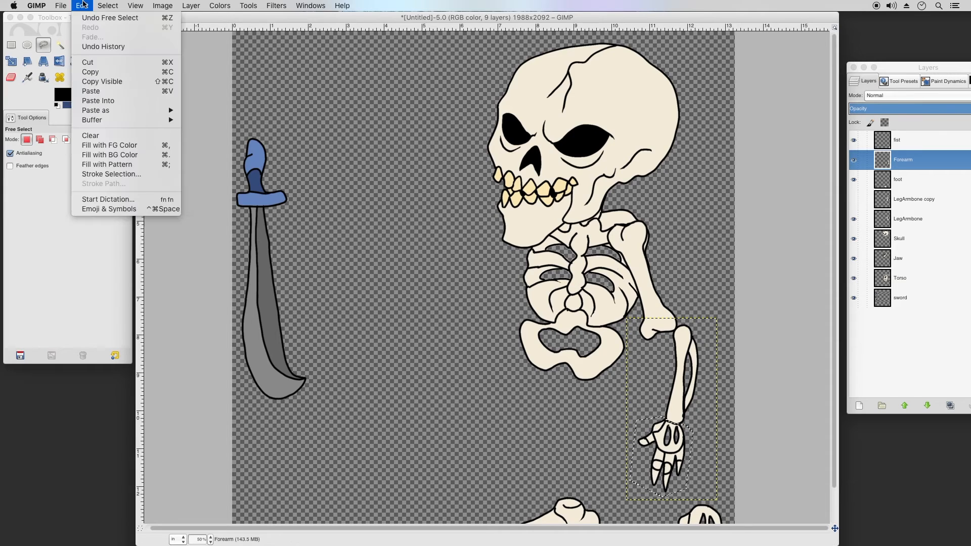
{"action": "left_click", "coordinate": [92, 74]}
{"action": "left_click", "coordinate": [83, 5]}
{"action": "left_click", "coordinate": [89, 62]}
{"action": "left_click", "coordinate": [85, 4]}
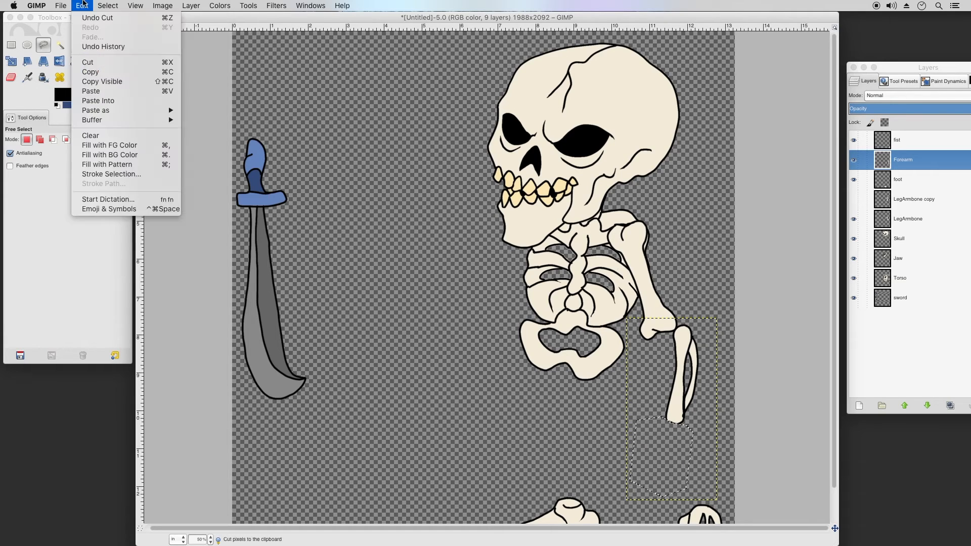
{"action": "left_click", "coordinate": [88, 90]}
{"action": "left_click", "coordinate": [197, 6]}
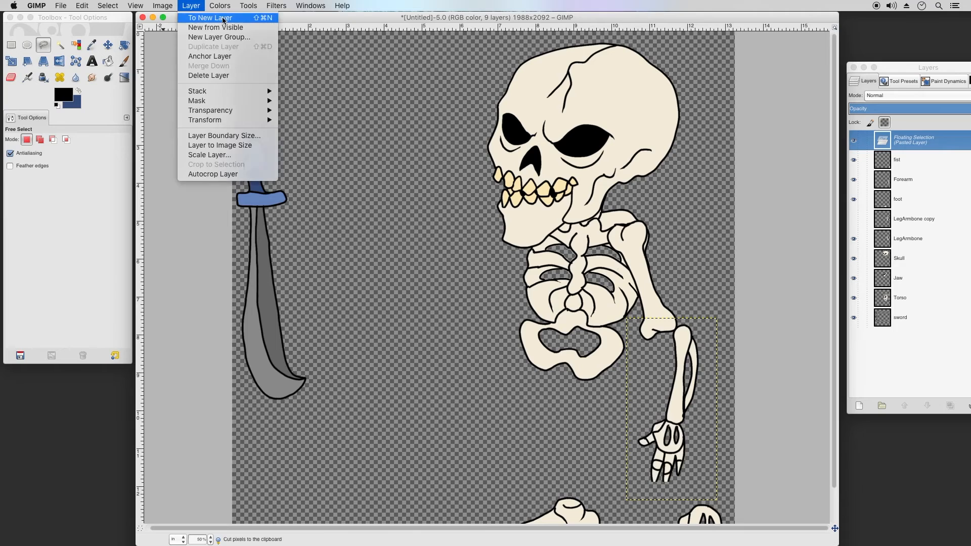
{"action": "left_click", "coordinate": [205, 18]}
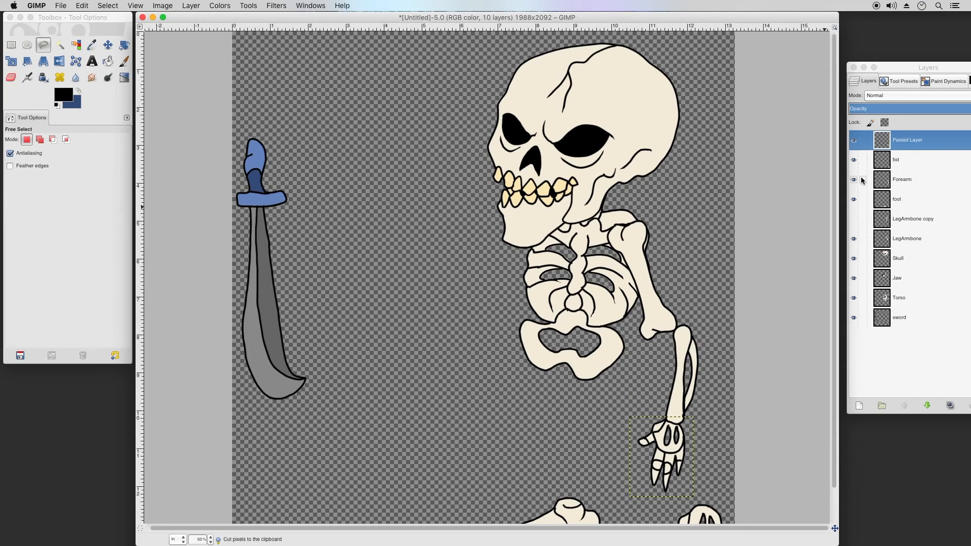
Hide the pasted hand layer and outline the remaining forearm bone on the Forearm layer with Free Select.
{"action": "left_click", "coordinate": [905, 180]}
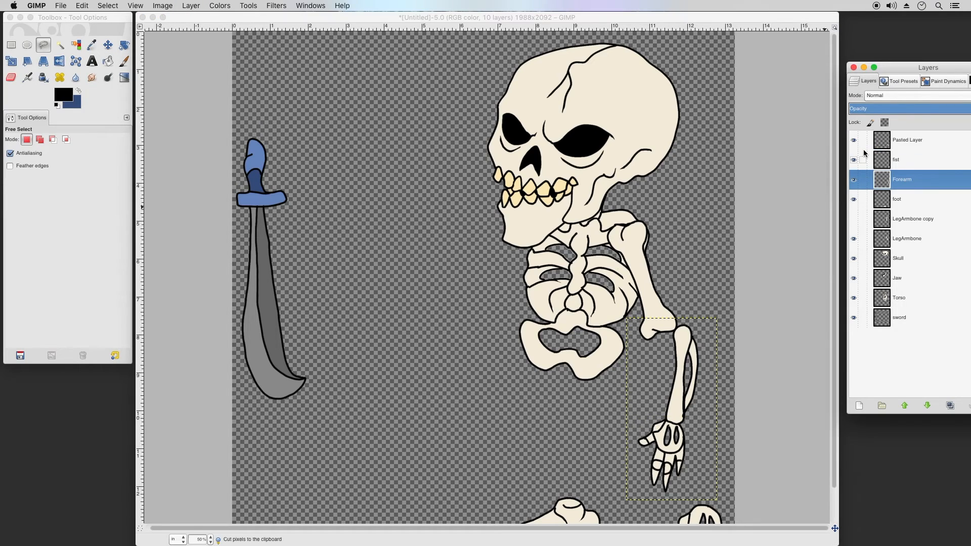
{"action": "left_click", "coordinate": [853, 140]}
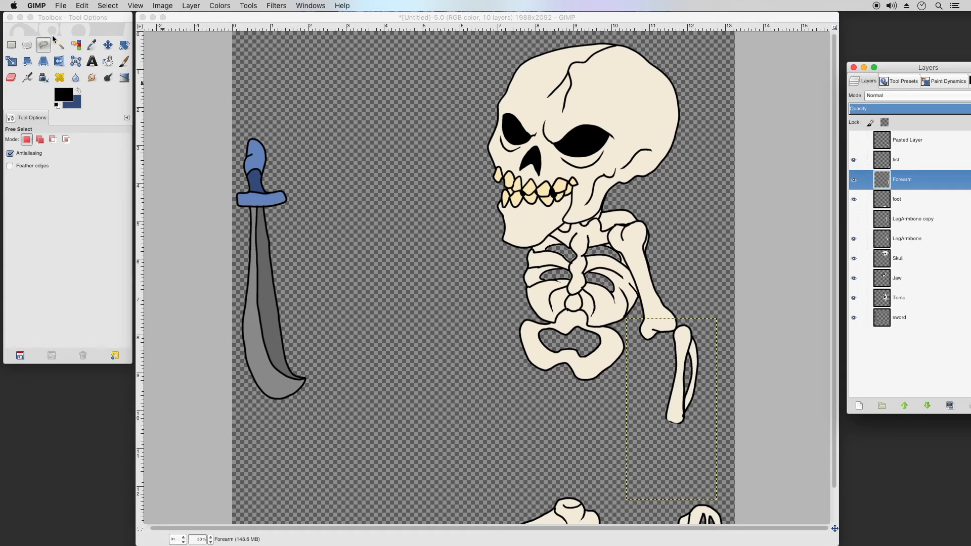
{"action": "left_click", "coordinate": [668, 319]}
{"action": "left_click", "coordinate": [693, 431]}
{"action": "left_click", "coordinate": [710, 339]}
{"action": "left_click", "coordinate": [700, 314]}
{"action": "left_click", "coordinate": [668, 319]}
Copy the selected forearm bone and paste it as a new layer.
{"action": "left_click", "coordinate": [82, 5]}
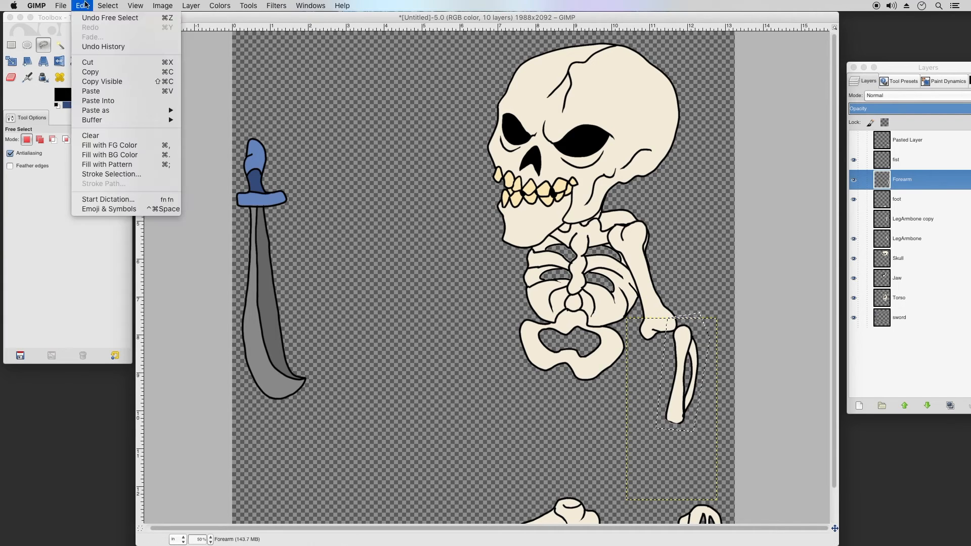
{"action": "left_click", "coordinate": [84, 8]}
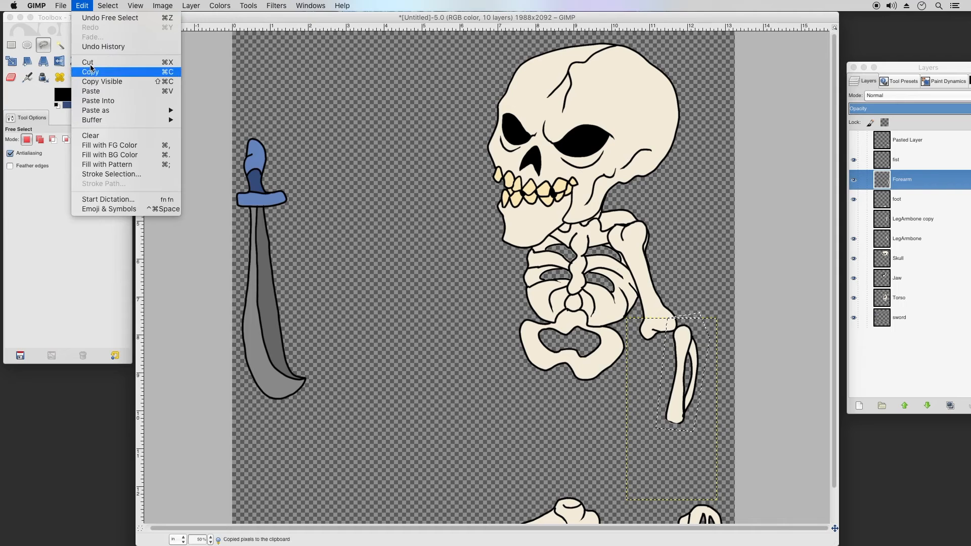
{"action": "left_click", "coordinate": [93, 92]}
{"action": "left_click", "coordinate": [191, 5]}
{"action": "left_click", "coordinate": [204, 17]}
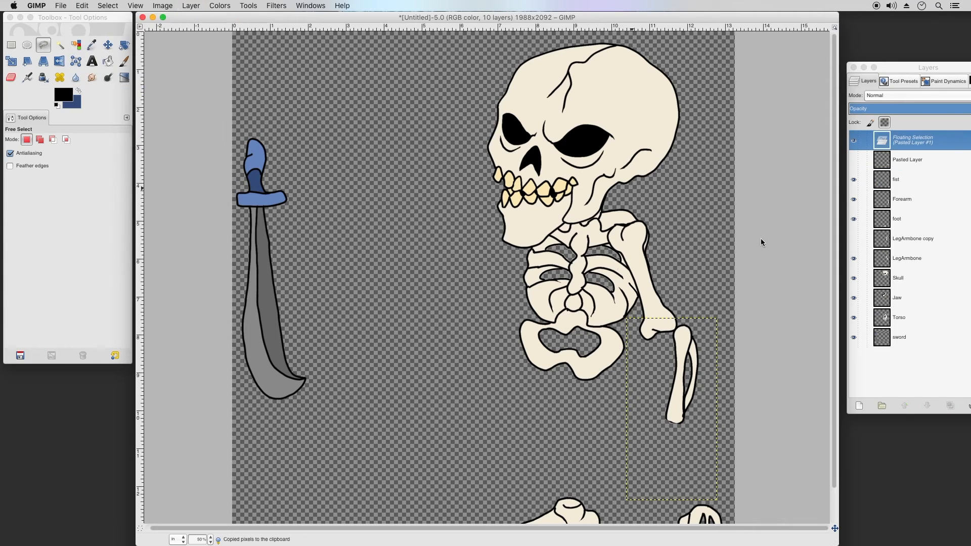
Delete the original Forearm layer.
{"action": "left_click", "coordinate": [914, 161]}
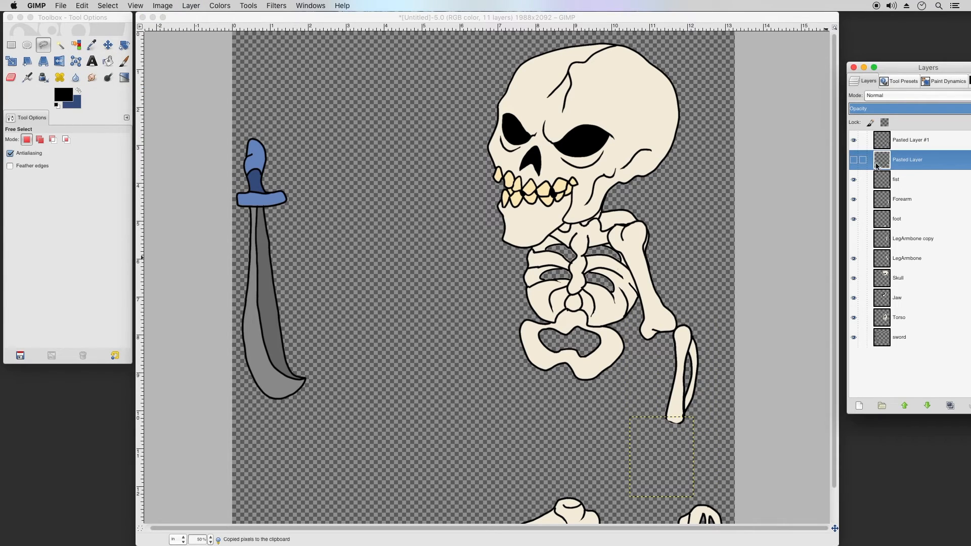
{"action": "right_click", "coordinate": [912, 199]}
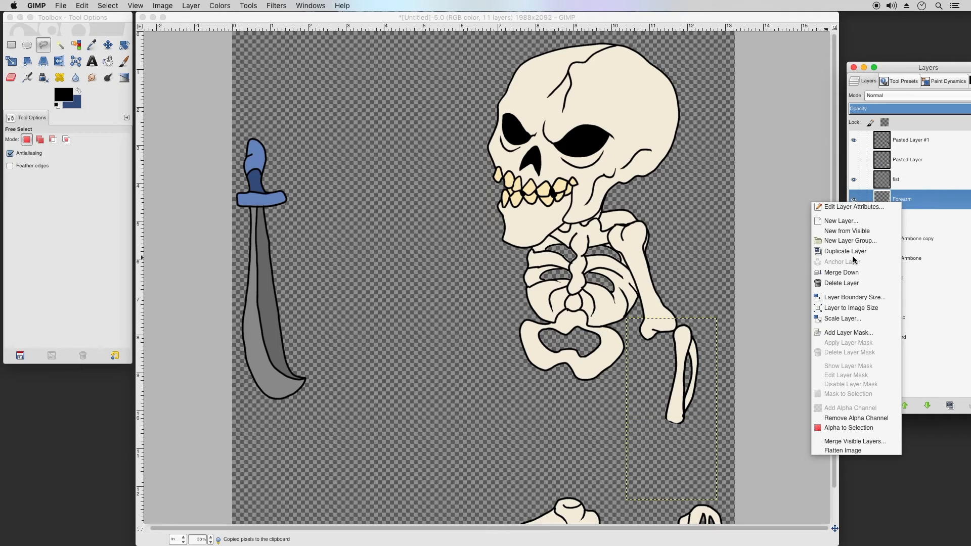
{"action": "left_click", "coordinate": [850, 284]}
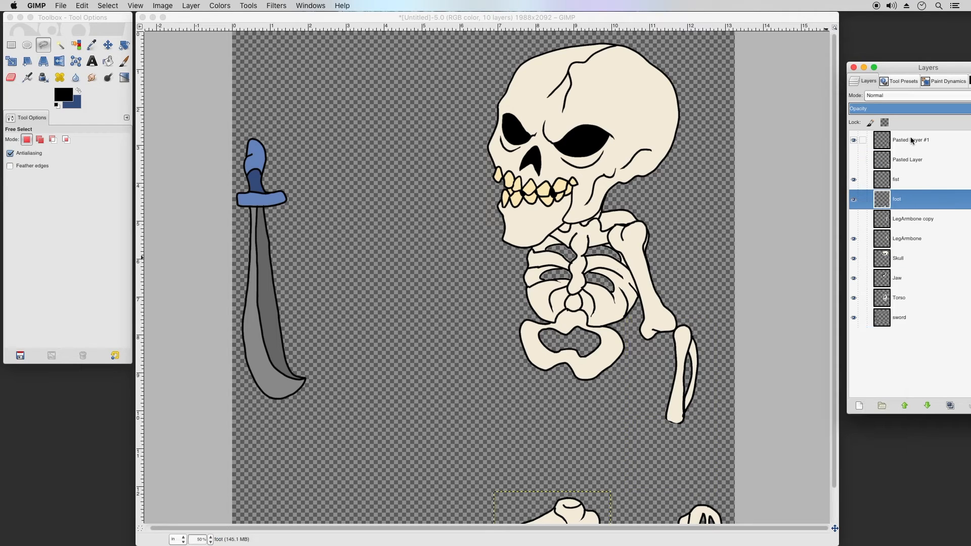
Place the pasted forearm bone layer directly below the pasted hand layer and rename it forearm.
{"action": "left_click", "coordinate": [909, 145]}
{"action": "left_click_drag", "start_coordinate": [908, 178], "coordinate": [912, 167]}
{"action": "double_click", "coordinate": [912, 160]}
{"action": "type", "text": "forearm"}
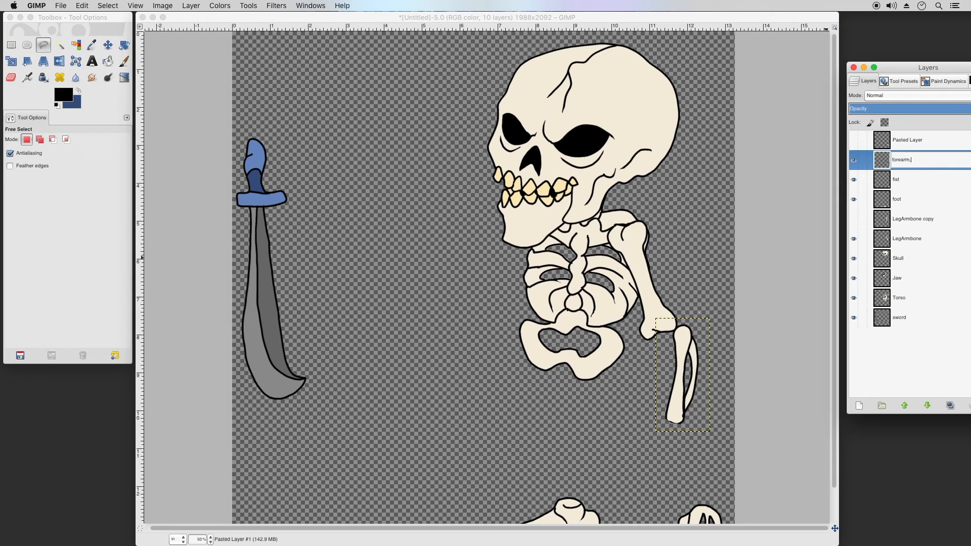
{"action": "key", "text": "Return"}
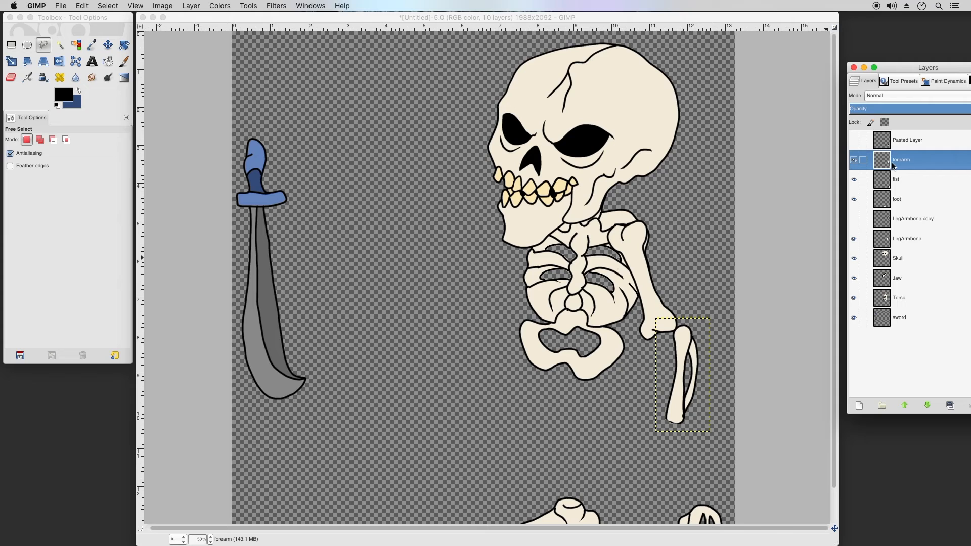
Move the forearm bone so its upper end sits at the elbow of the upper arm.
{"action": "key", "text": "m"}
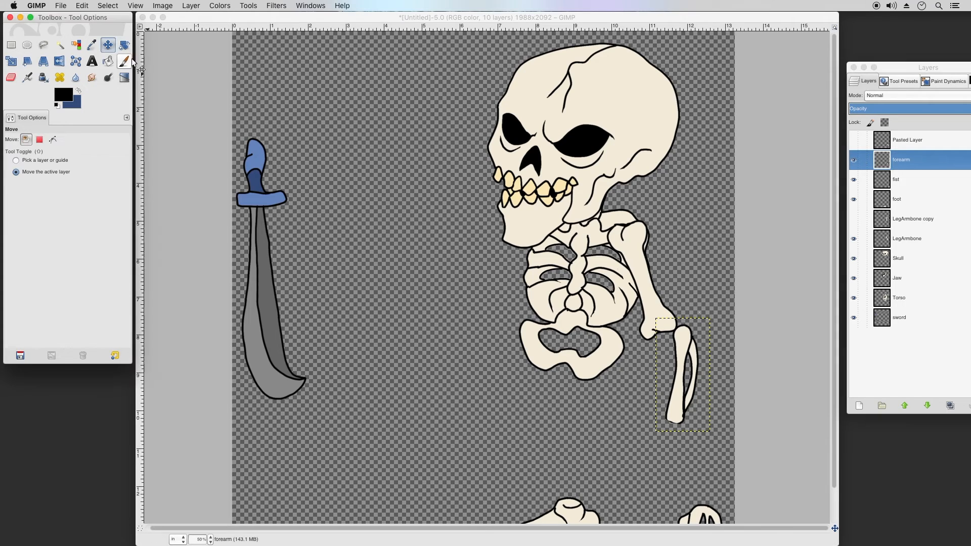
{"action": "left_click_drag", "start_coordinate": [679, 355], "coordinate": [662, 349]}
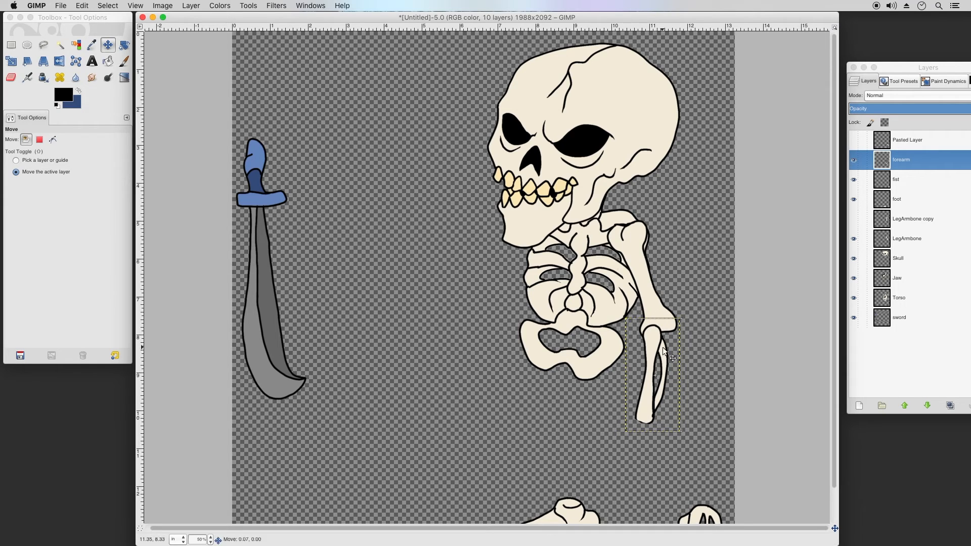
Move the fist to the forearm's wrist and stack the fist layer above forearm.
{"action": "left_click", "coordinate": [910, 181]}
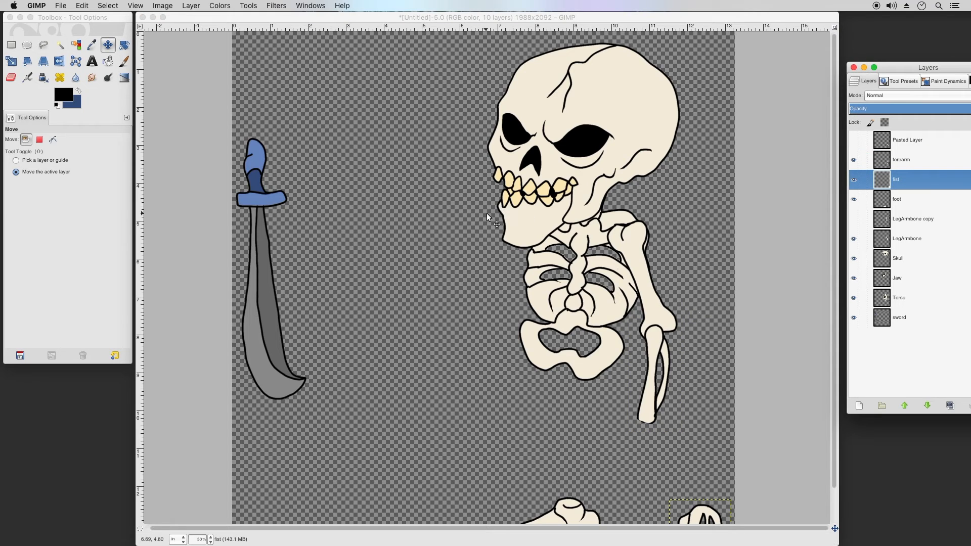
{"action": "left_click_drag", "start_coordinate": [676, 472], "coordinate": [649, 376]}
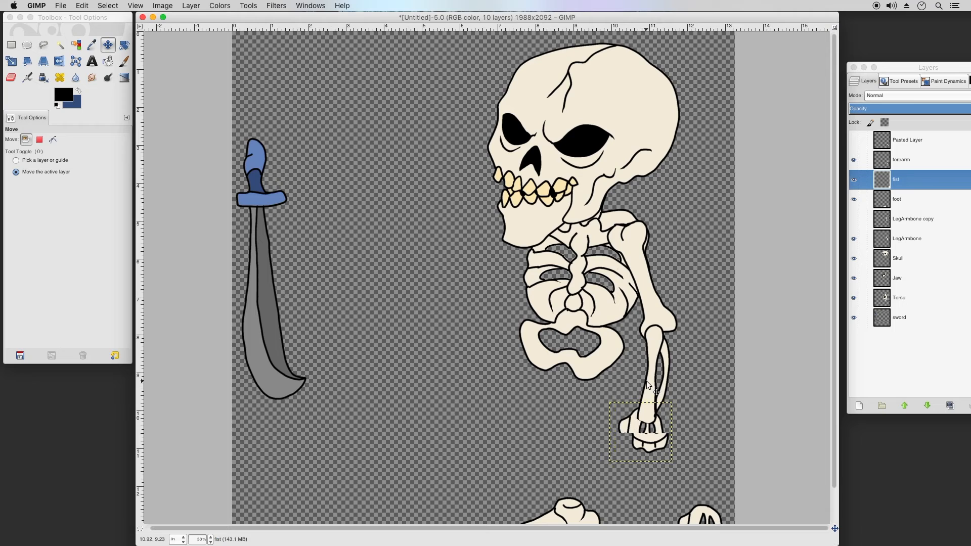
{"action": "left_click_drag", "start_coordinate": [898, 180], "coordinate": [898, 158]}
Show the pasted hand layer and rename it openhand.
{"action": "left_click", "coordinate": [852, 140]}
{"action": "left_click", "coordinate": [854, 142]}
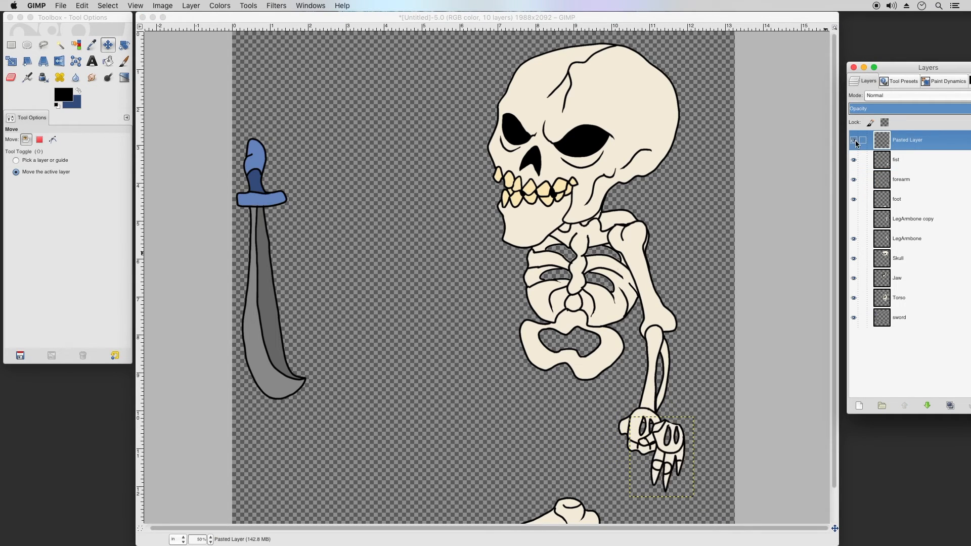
{"action": "double_click", "coordinate": [899, 142]}
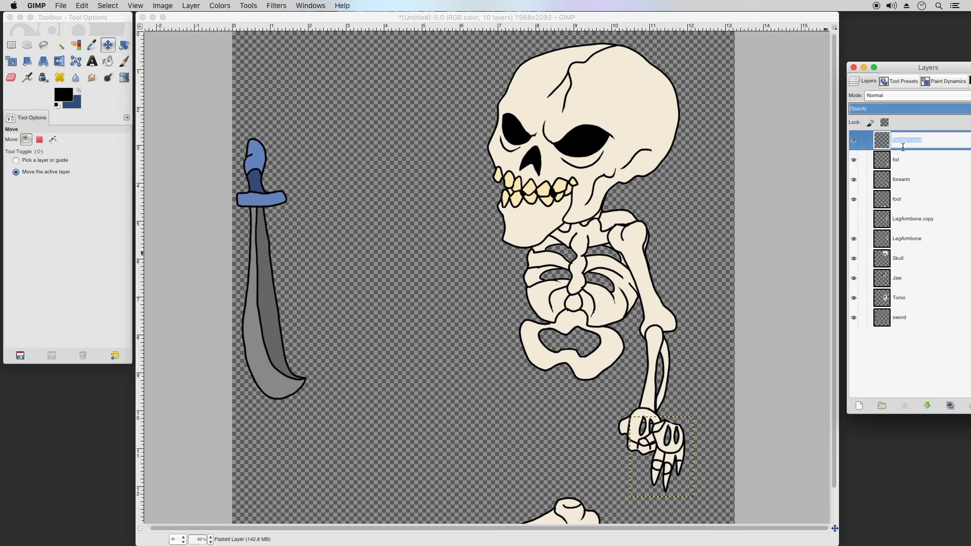
{"action": "type", "text": "openhand"}
{"action": "key", "text": "Return"}
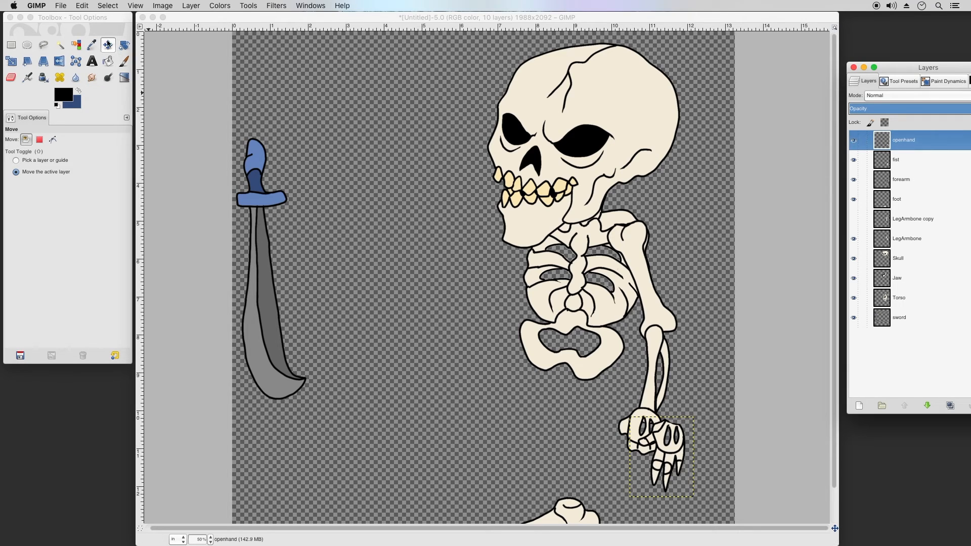
Move the open hand onto the forearm's wrist and nudge the fist down slightly to line up with it.
{"action": "left_click_drag", "start_coordinate": [676, 443], "coordinate": [656, 442]}
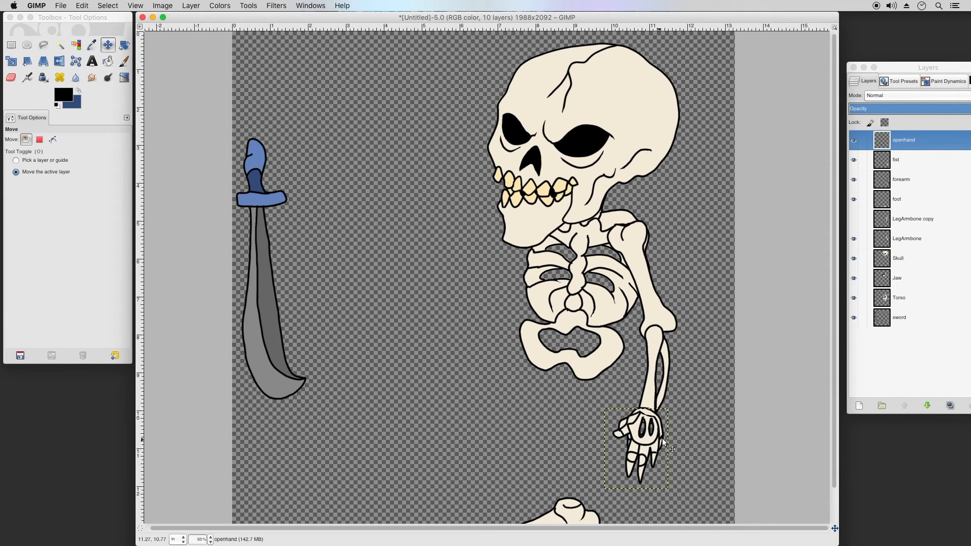
{"action": "left_click", "coordinate": [909, 159]}
{"action": "left_click_drag", "start_coordinate": [650, 430], "coordinate": [652, 437]}
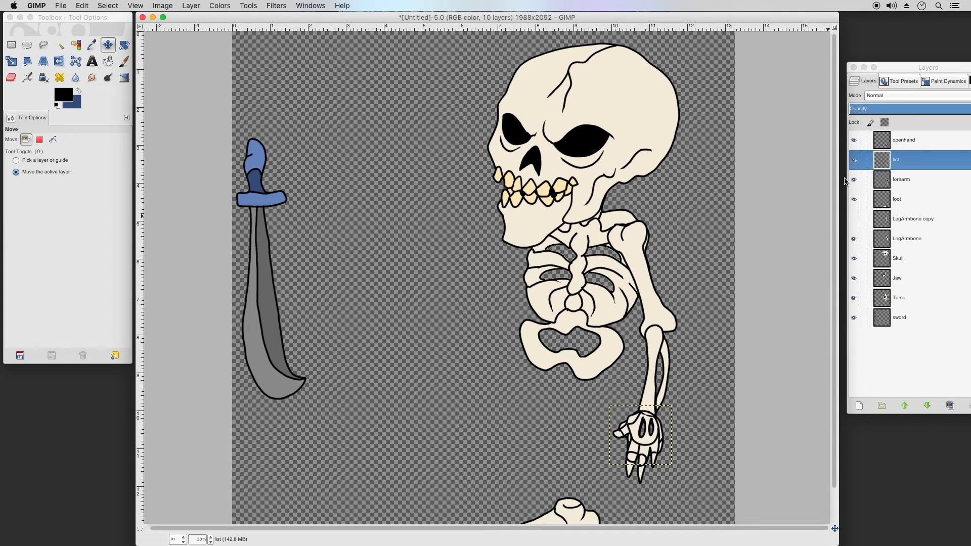
Toggle the openhand layer's visibility repeatedly to compare its size and position with the fist.
{"action": "left_click", "coordinate": [854, 142]}
{"action": "left_click", "coordinate": [854, 141]}
{"action": "left_click", "coordinate": [855, 142]}
{"action": "left_click", "coordinate": [855, 142]}
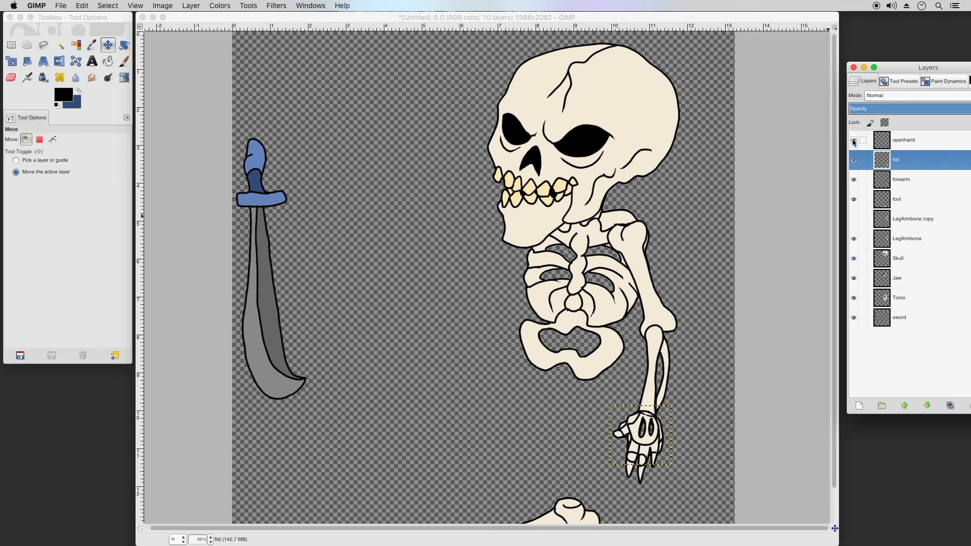
{"action": "left_click", "coordinate": [854, 142]}
{"action": "left_click", "coordinate": [854, 142]}
{"action": "left_click", "coordinate": [855, 142]}
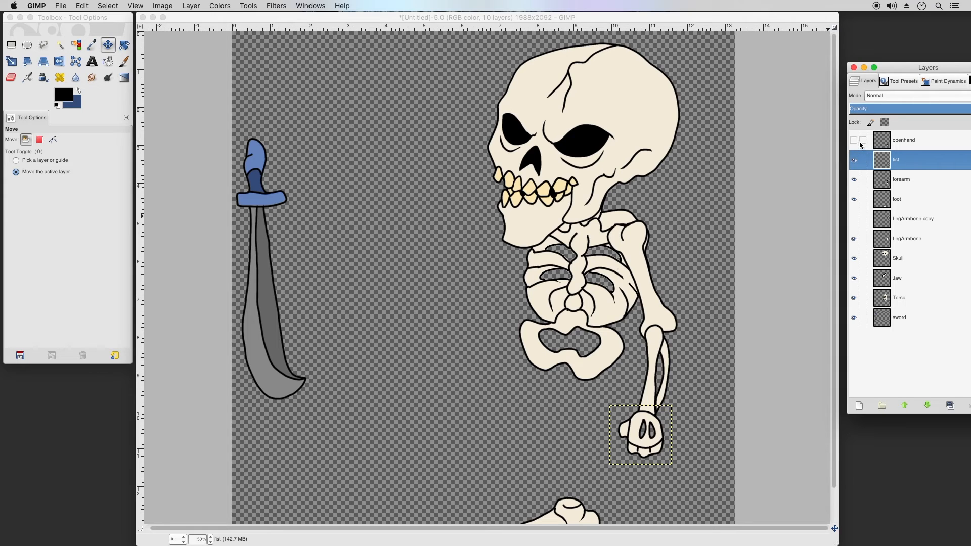
Show the openhand layer, hide the fist layer, and make openhand the active layer.
{"action": "left_click", "coordinate": [854, 141]}
{"action": "left_click", "coordinate": [854, 161]}
{"action": "left_click", "coordinate": [883, 140]}
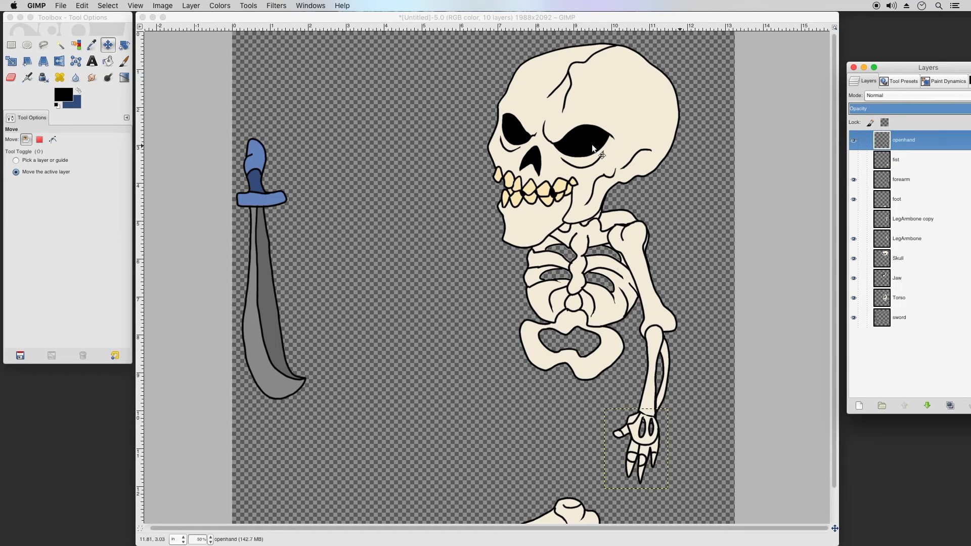
Scale the openhand layer up slightly to about 1.8 in wide and 2.44 in high.
{"action": "left_click", "coordinate": [11, 61]}
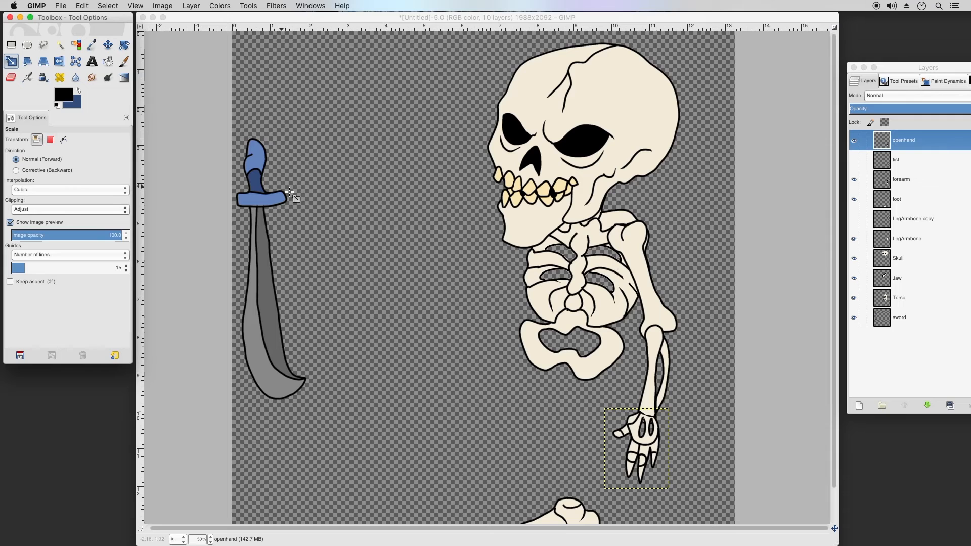
{"action": "left_click", "coordinate": [668, 500]}
{"action": "left_click_drag", "start_coordinate": [669, 501], "coordinate": [673, 505]}
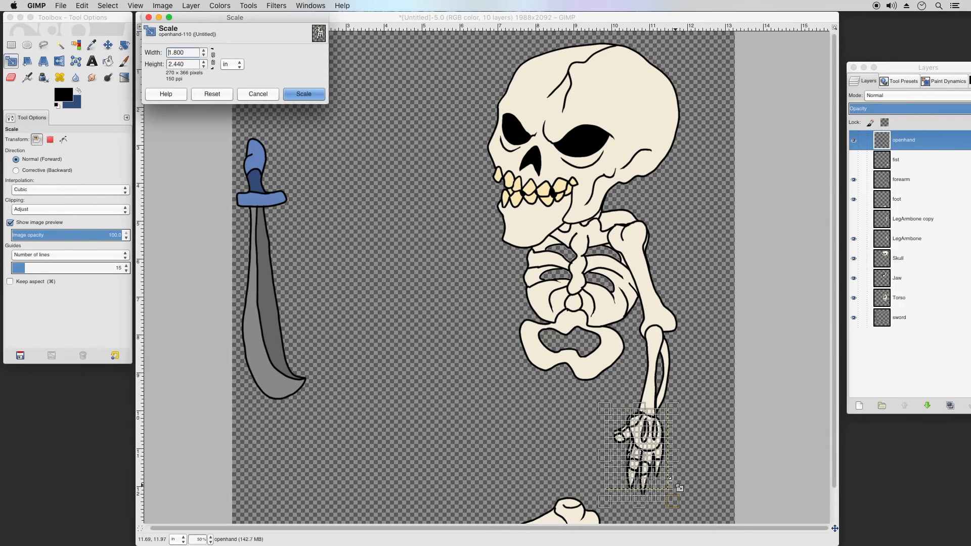
{"action": "left_click", "coordinate": [304, 95]}
{"action": "left_click", "coordinate": [107, 45]}
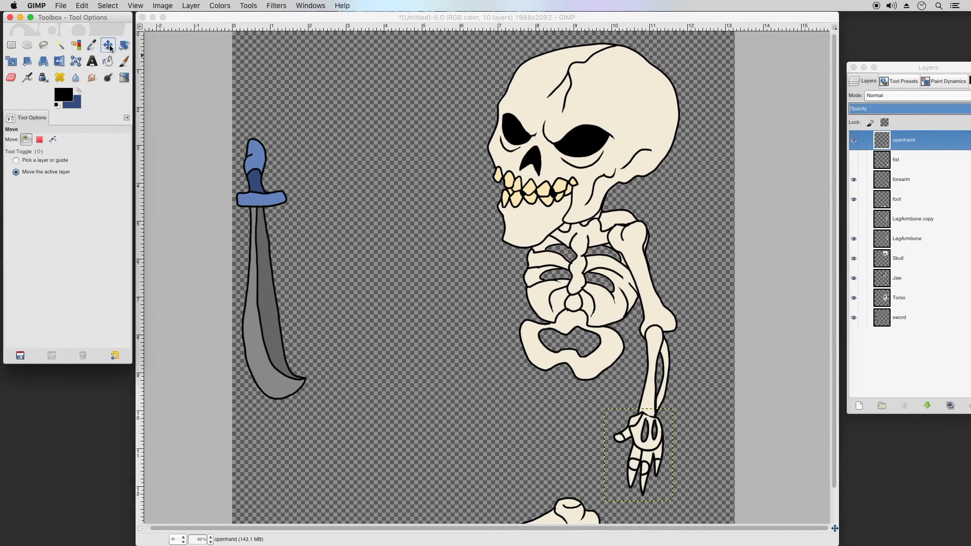
Nudge the open hand slightly left to line it up with the forearm's wrist, keeping openhand as the active layer.
{"action": "left_click_drag", "start_coordinate": [640, 440], "coordinate": [638, 441]}
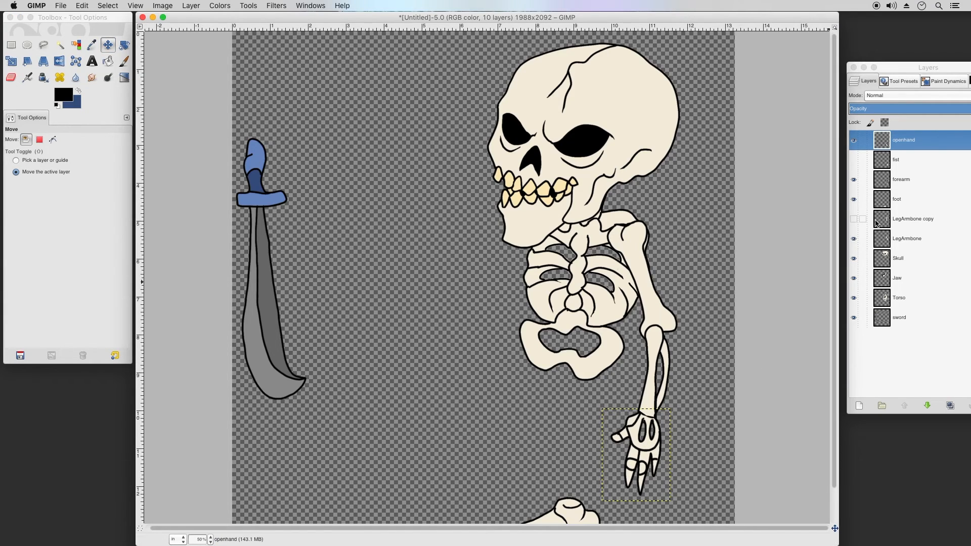
{"action": "left_click", "coordinate": [902, 256]}
{"action": "left_click", "coordinate": [903, 277]}
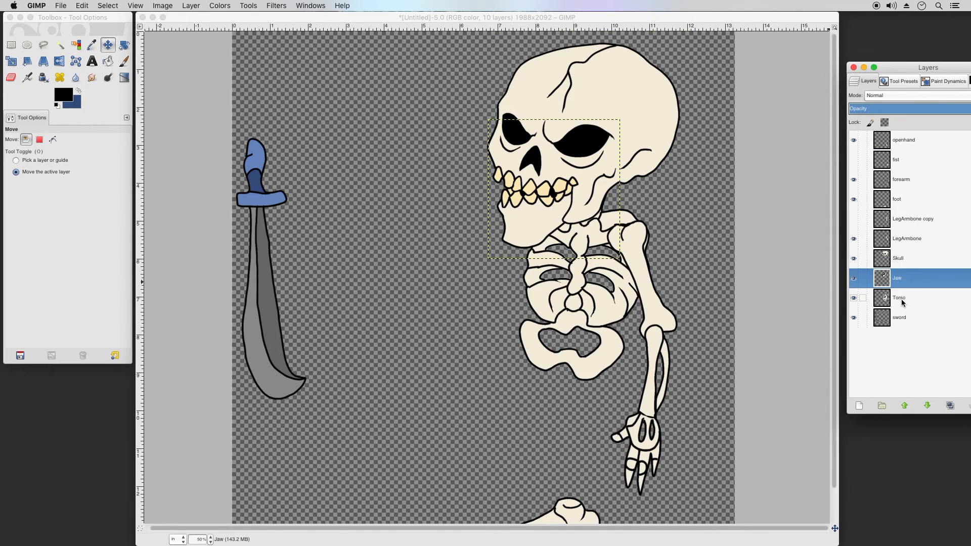
{"action": "left_click", "coordinate": [901, 299]}
{"action": "left_click", "coordinate": [915, 141]}
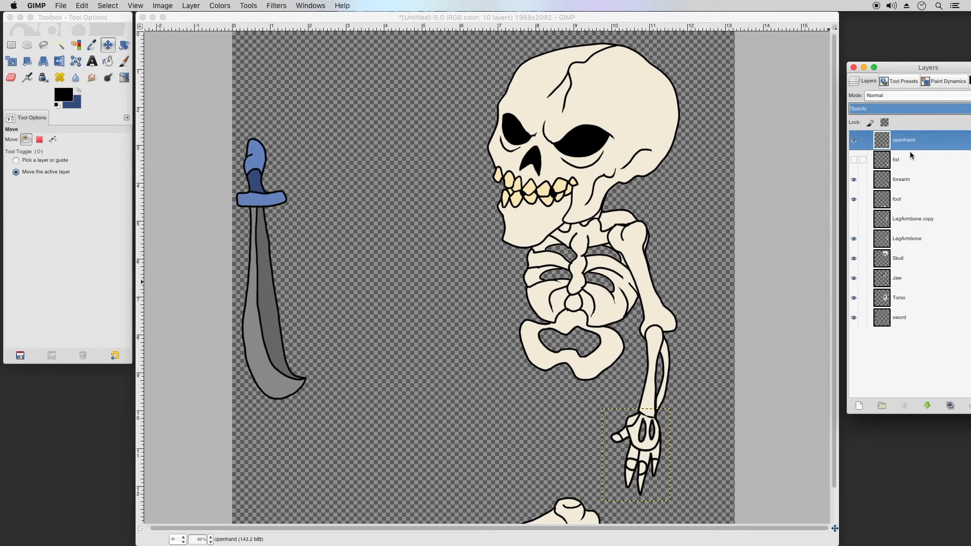
Move the LegArmbone layer up the stack to directly below the forearm layer.
{"action": "left_click", "coordinate": [900, 179]}
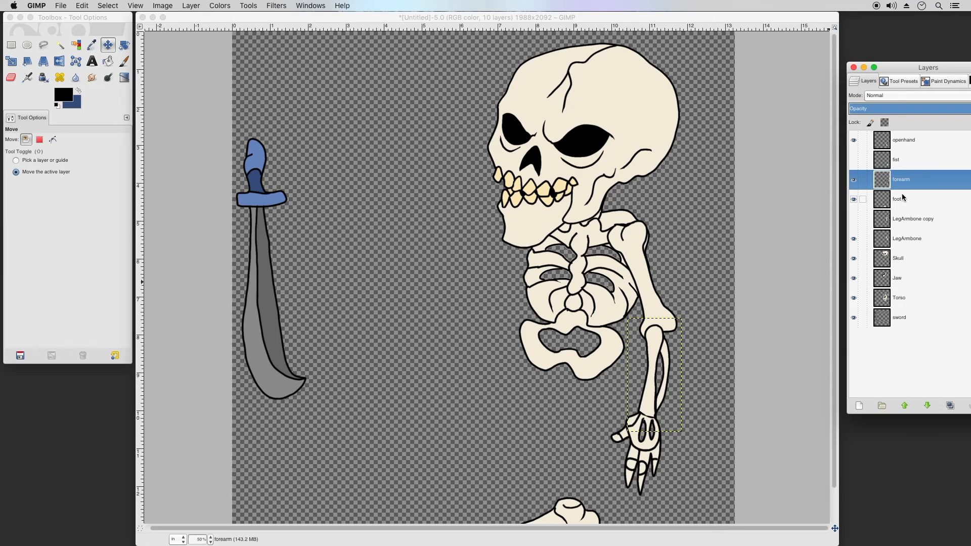
{"action": "left_click", "coordinate": [901, 195]}
{"action": "left_click", "coordinate": [910, 181]}
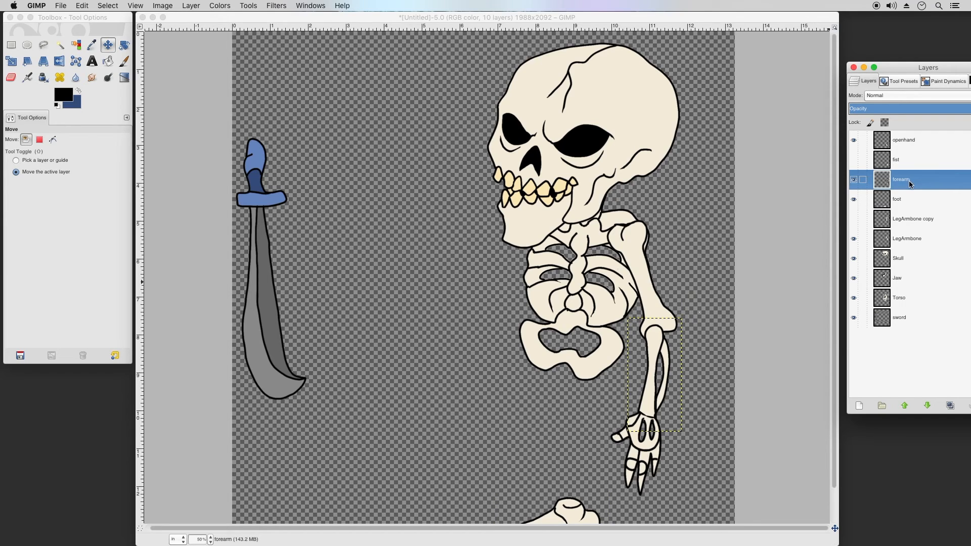
{"action": "left_click", "coordinate": [900, 242]}
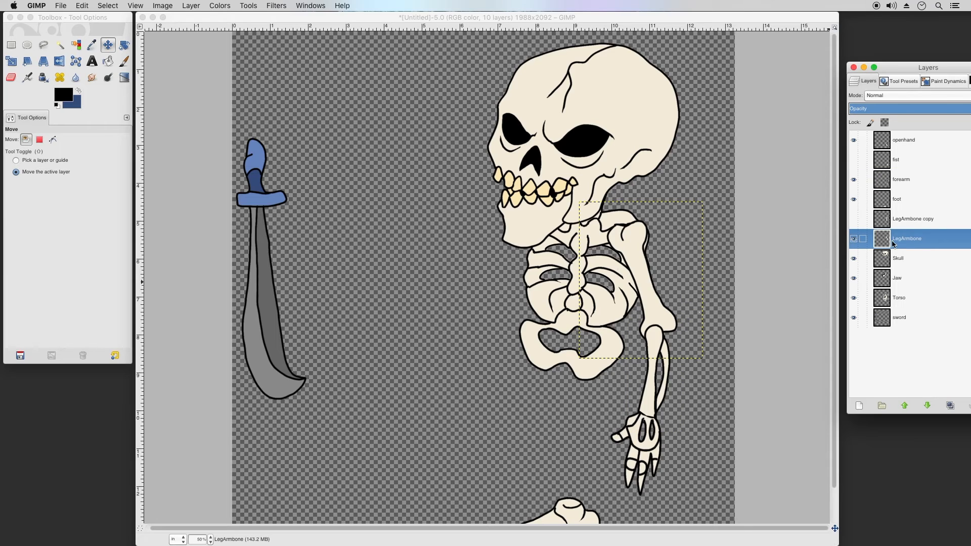
{"action": "left_click_drag", "start_coordinate": [884, 243], "coordinate": [891, 204]}
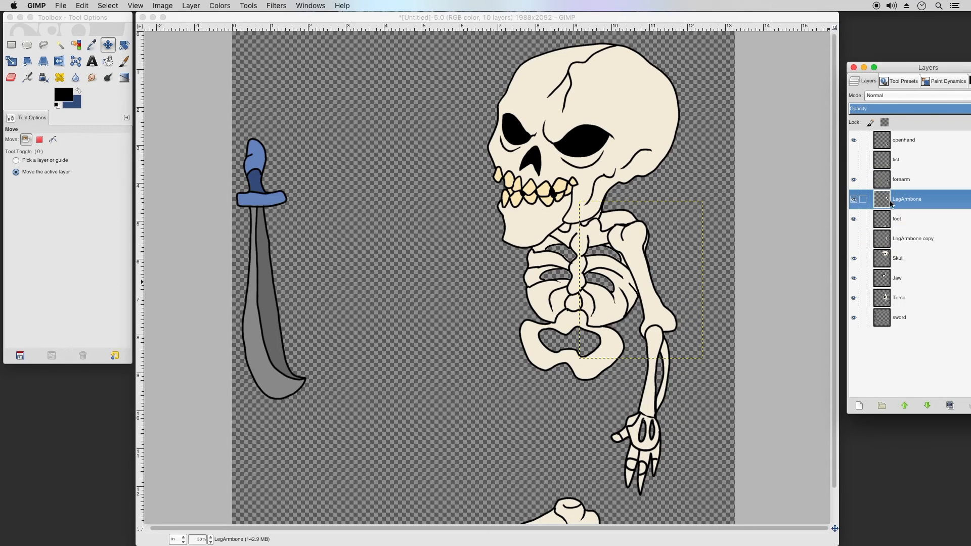
Rename the LegArmbone layer to Armbone.
{"action": "double_click", "coordinate": [886, 204]}
{"action": "left_click", "coordinate": [918, 204]}
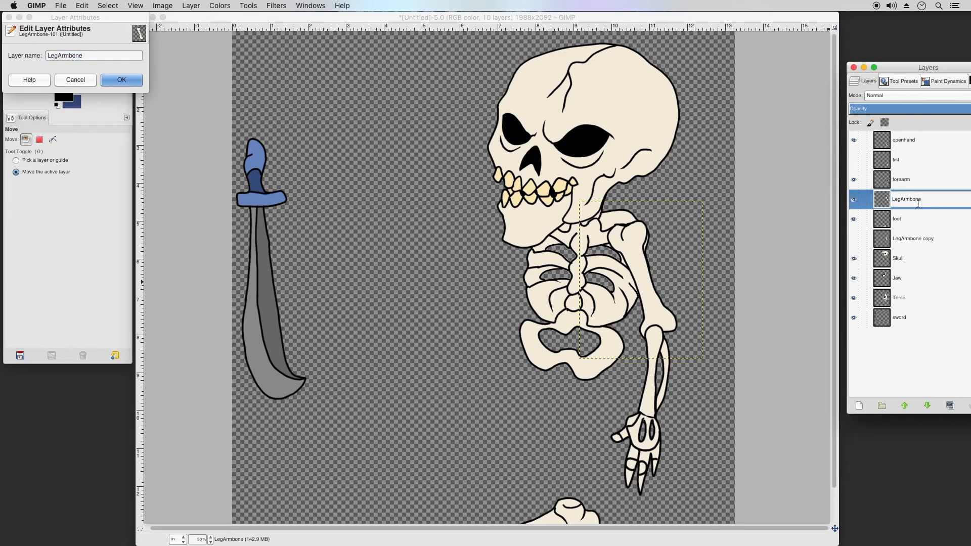
{"action": "left_click_drag", "start_coordinate": [901, 199], "coordinate": [892, 200]}
{"action": "key", "text": "BackSpace"}
{"action": "key", "text": "Return"}
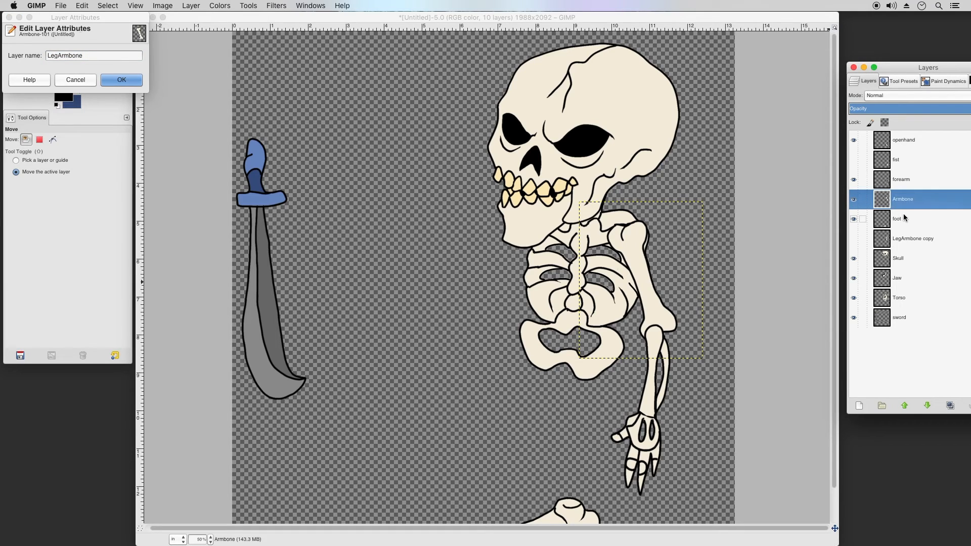
Rename the LegArmbone copy layer to Legbone copy.
{"action": "left_click", "coordinate": [900, 244]}
{"action": "double_click", "coordinate": [909, 242]}
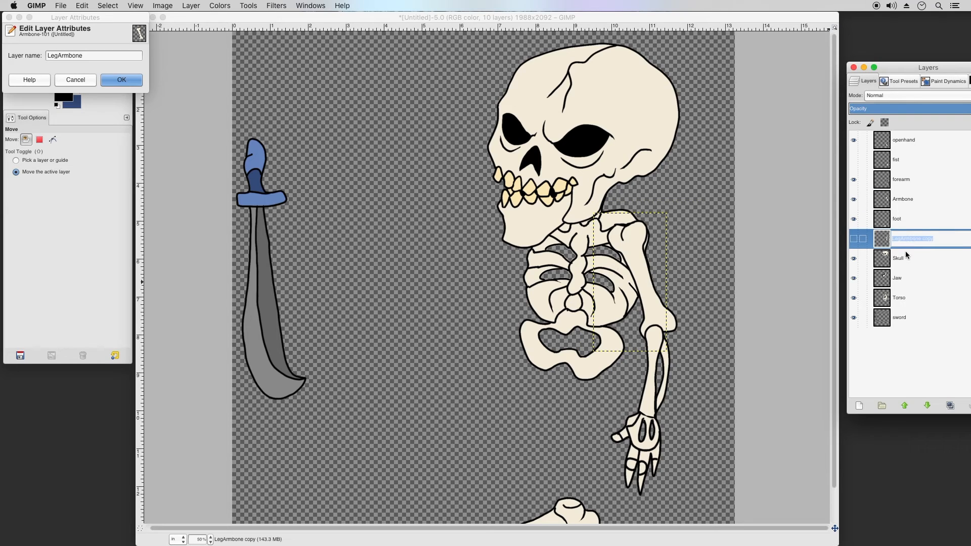
{"action": "left_click", "coordinate": [911, 241]}
{"action": "key", "text": "BackSpace"}
{"action": "key", "text": "BackSpace"}
{"action": "key", "text": "BackSpace"}
{"action": "key", "text": "Return"}
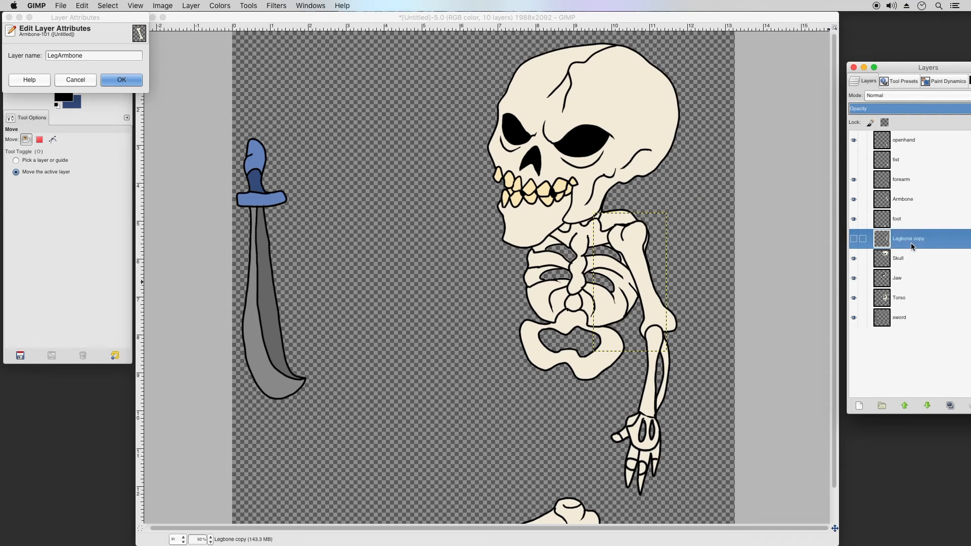
Show the Legbone copy layer and move its bone down beneath the pelvis as an upper leg.
{"action": "left_click", "coordinate": [853, 238]}
{"action": "left_click", "coordinate": [121, 80]}
{"action": "left_click_drag", "start_coordinate": [638, 240], "coordinate": [597, 380]}
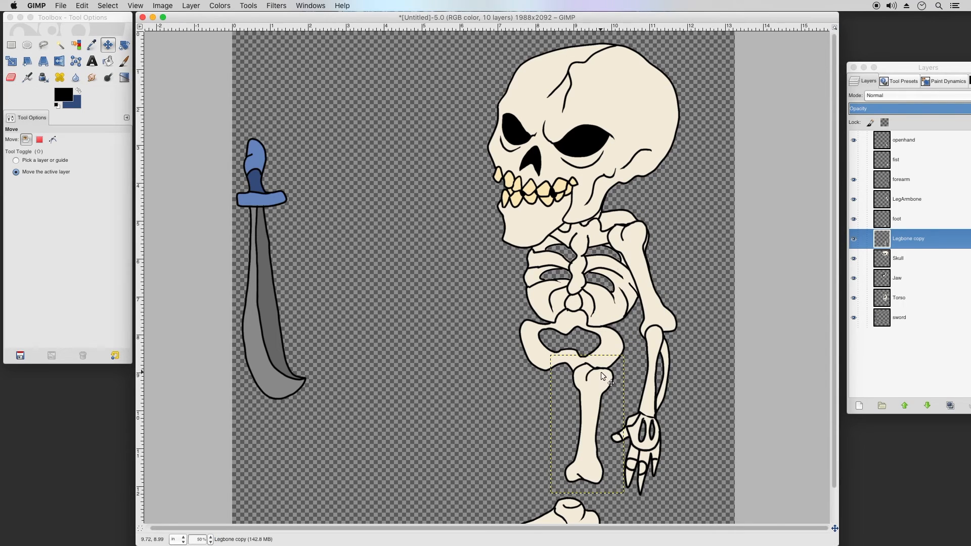
{"action": "left_click_drag", "start_coordinate": [602, 373], "coordinate": [602, 372]}
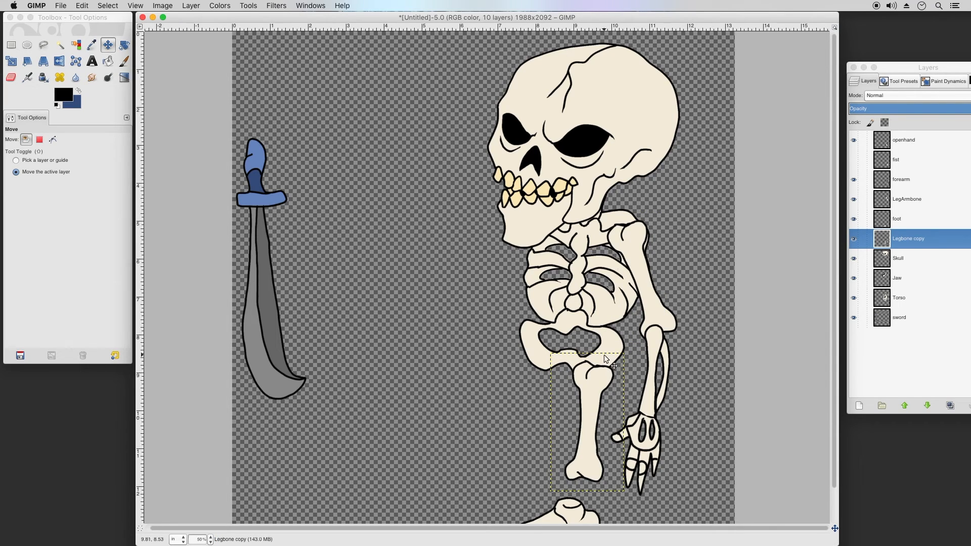
Flip the Legbone copy layer horizontally and shift it right under the outer side of the pelvis.
{"action": "left_click", "coordinate": [185, 5]}
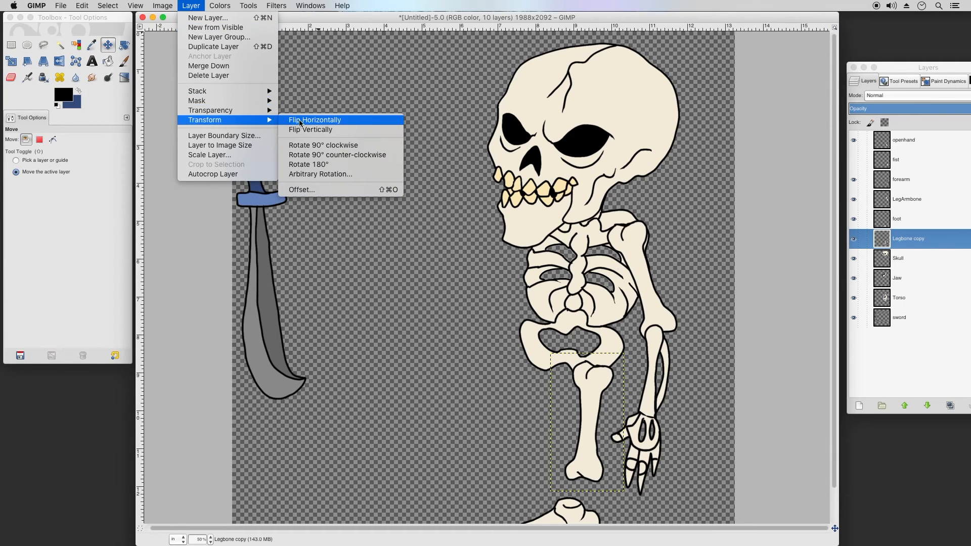
{"action": "left_click", "coordinate": [300, 120]}
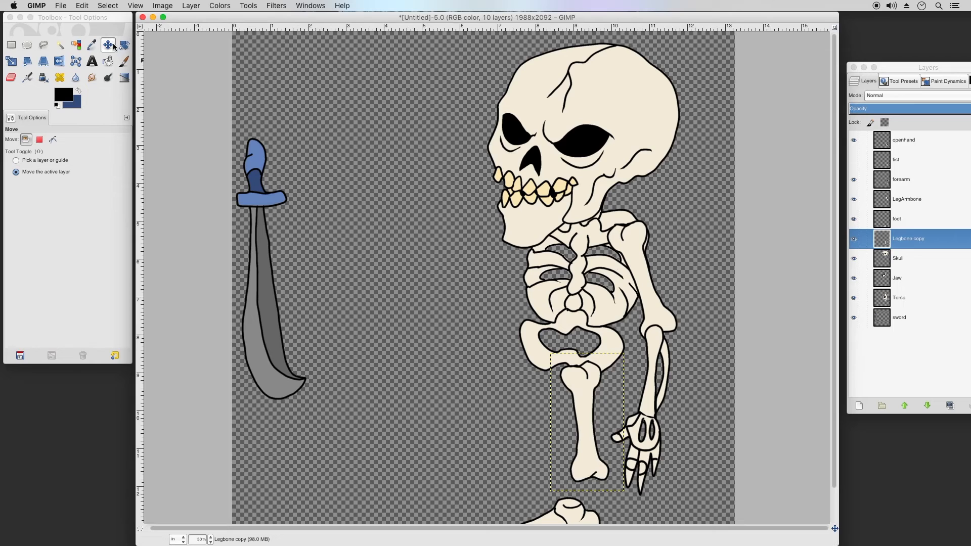
{"action": "left_click_drag", "start_coordinate": [581, 383], "coordinate": [597, 384]}
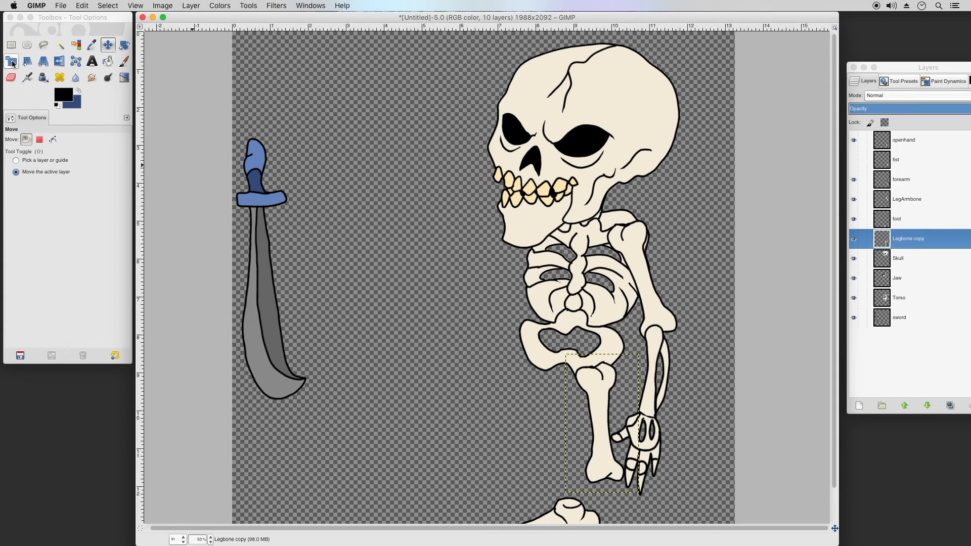
Rotate the upper leg bone by 14.17 degrees and reposition its top end against the pelvis.
{"action": "left_click", "coordinate": [125, 45]}
{"action": "left_click_drag", "start_coordinate": [599, 483], "coordinate": [575, 471]}
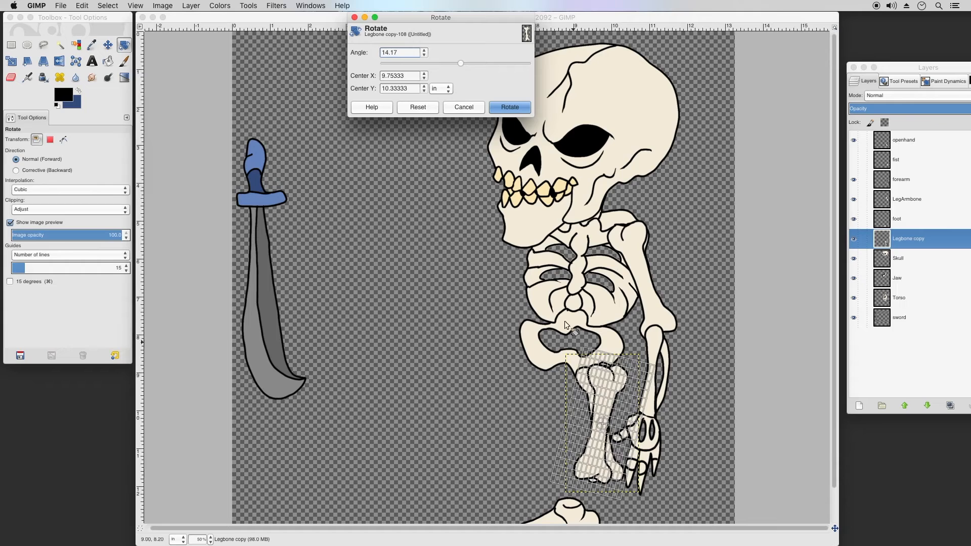
{"action": "left_click", "coordinate": [498, 107]}
{"action": "key", "text": "m"}
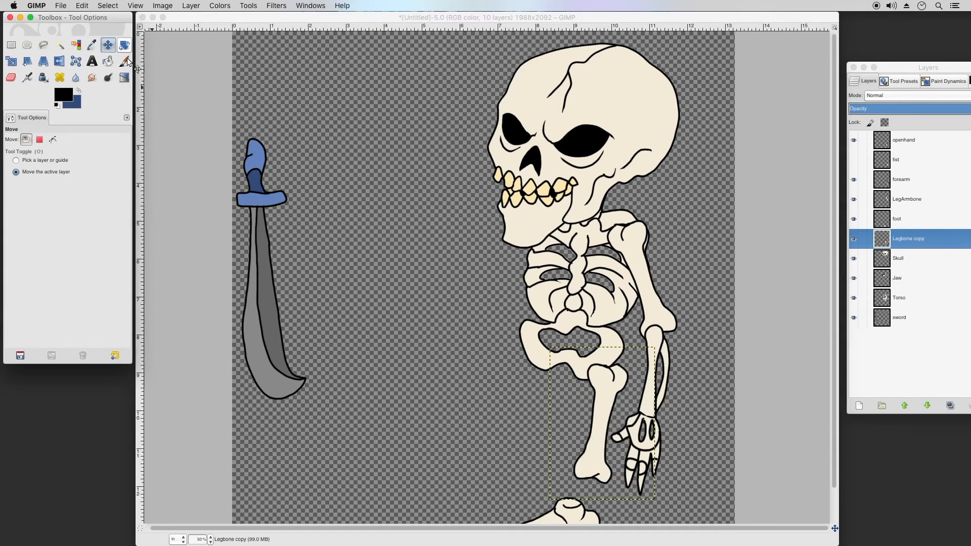
{"action": "left_click_drag", "start_coordinate": [615, 429], "coordinate": [606, 428]}
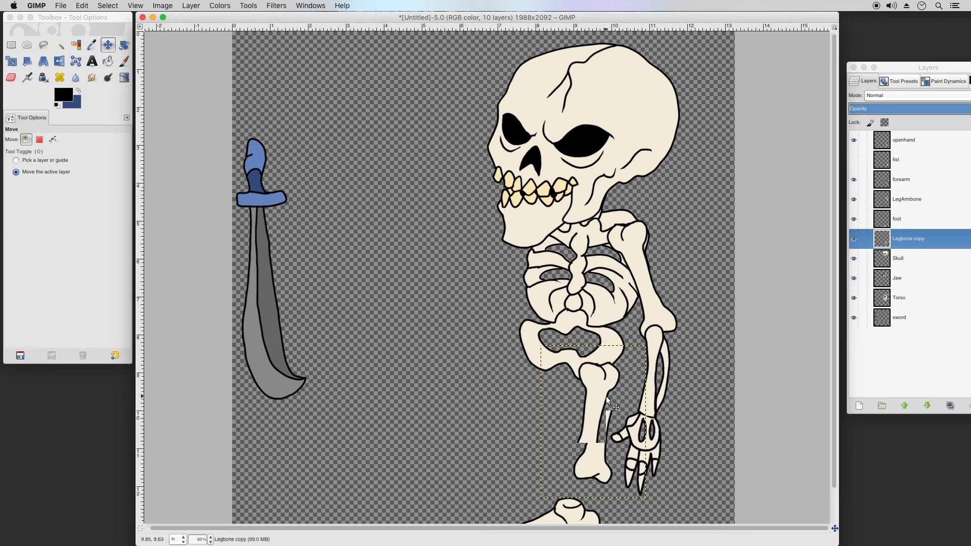
{"action": "left_click_drag", "start_coordinate": [604, 399], "coordinate": [602, 399]}
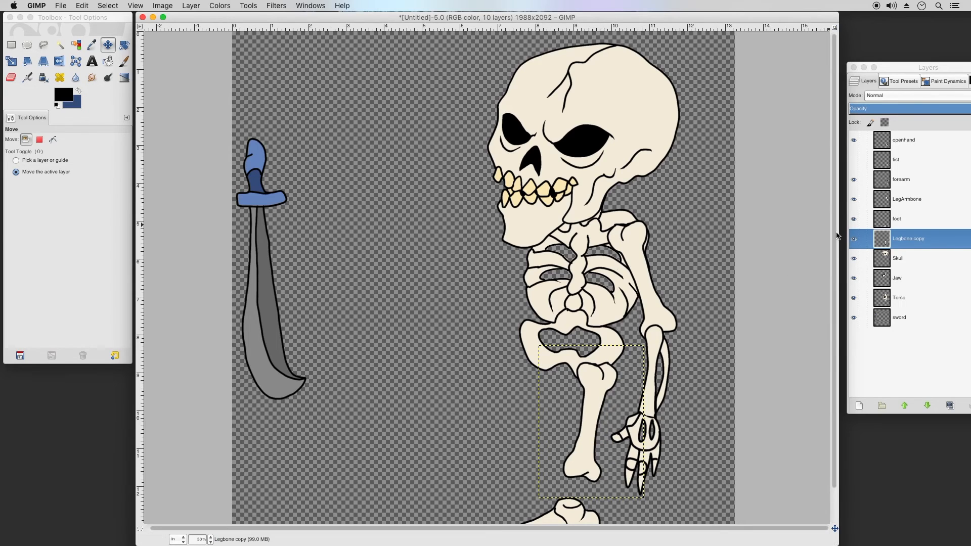
Duplicate the Legbone copy layer and flip the duplicate vertically.
{"action": "scroll", "coordinate": [776, 265], "scroll_direction": "down", "scroll_amount": 2}
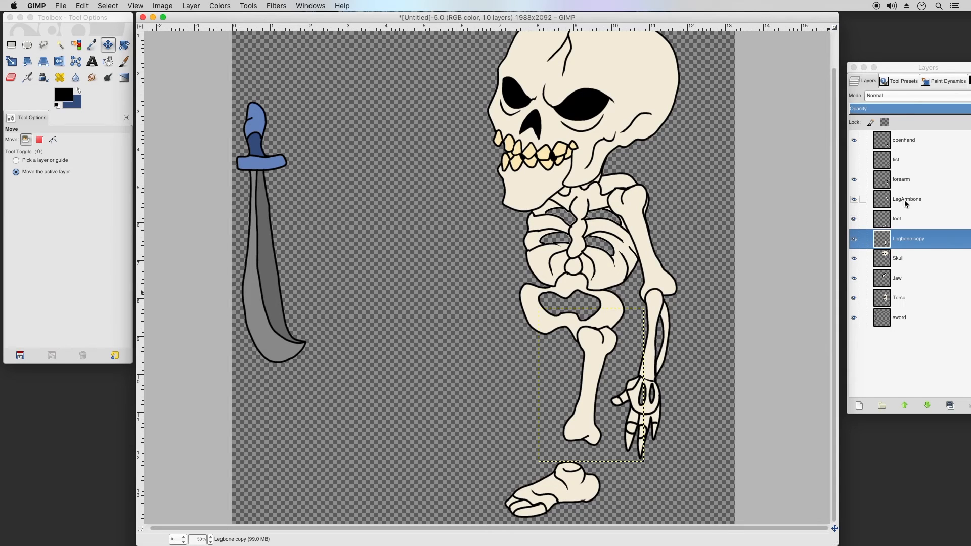
{"action": "right_click", "coordinate": [907, 241]}
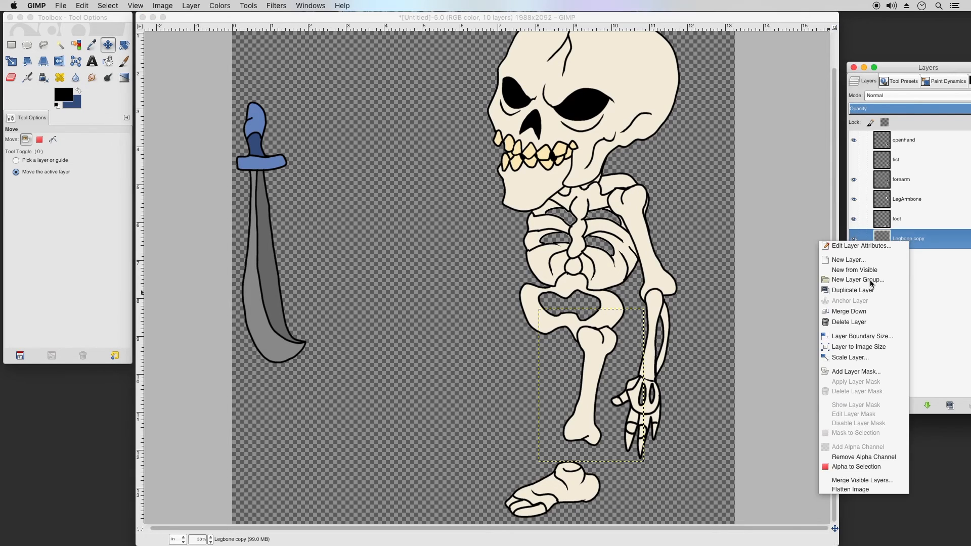
{"action": "left_click", "coordinate": [854, 290]}
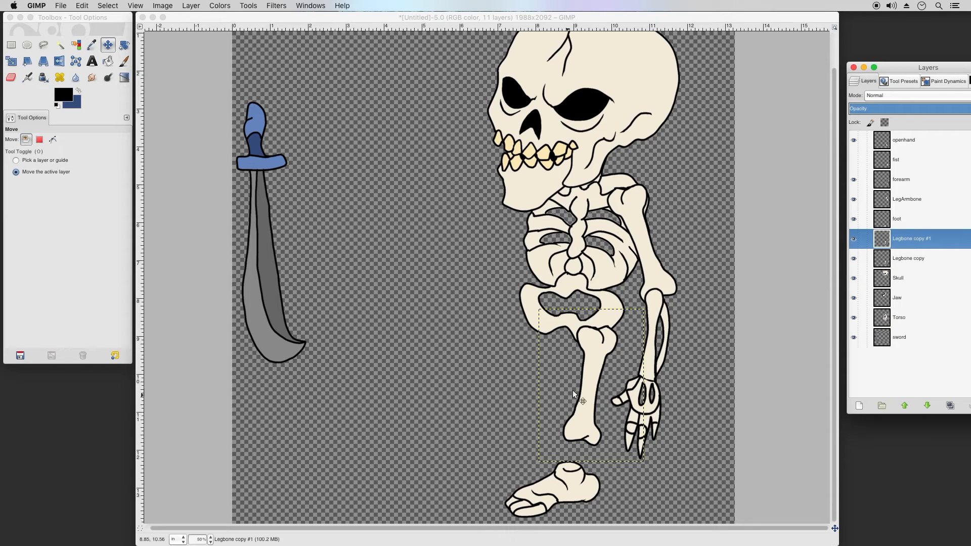
{"action": "left_click", "coordinate": [248, 6]}
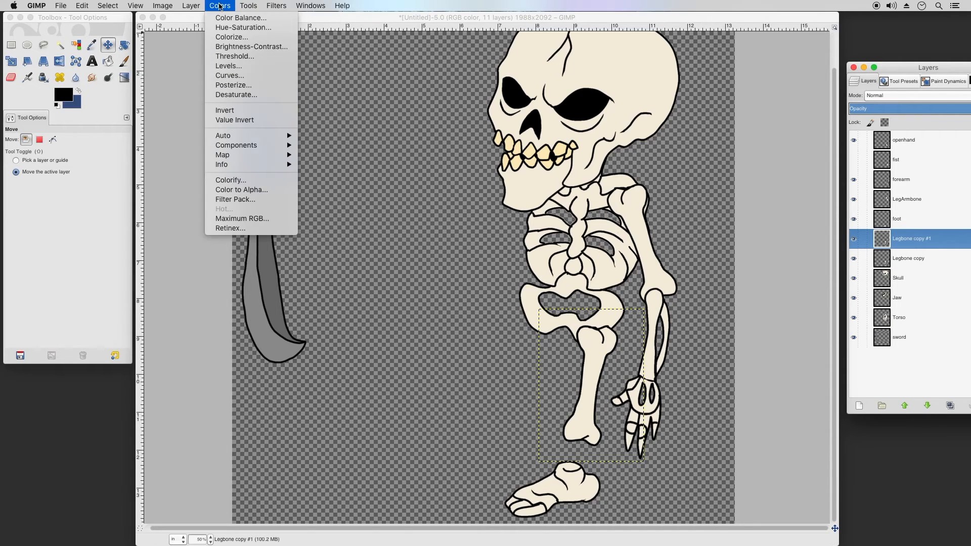
{"action": "mouse_move", "coordinate": [217, 123]}
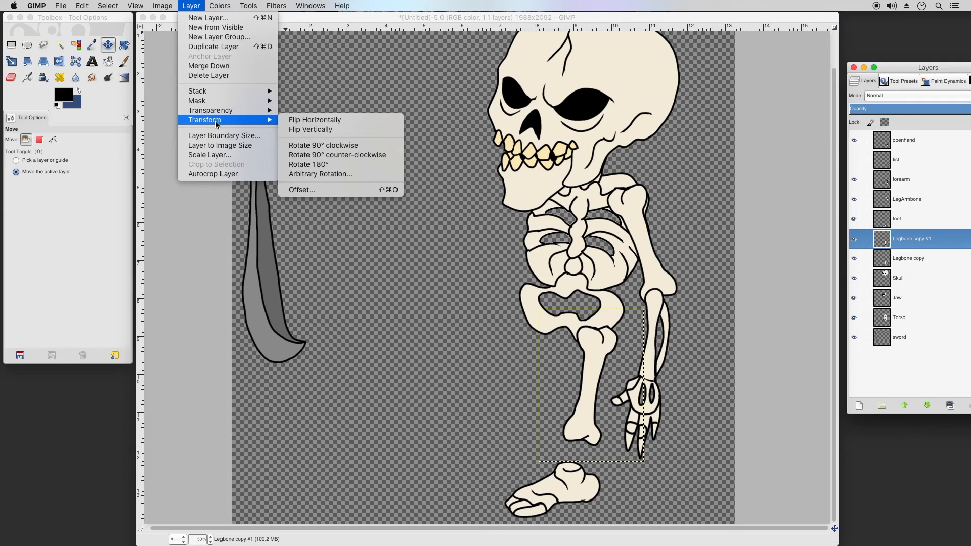
{"action": "left_click", "coordinate": [306, 130]}
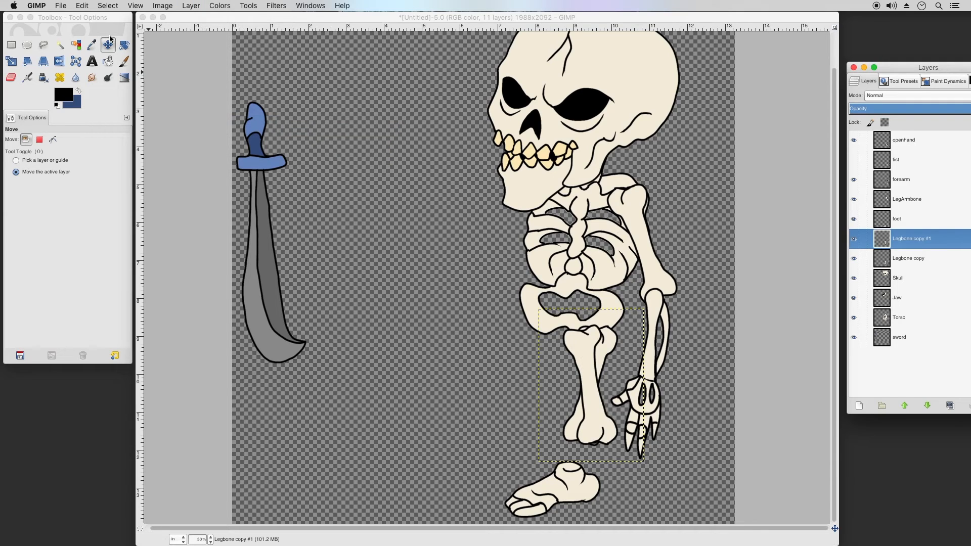
Move the flipped leg bone down to the knee as the lower leg, and fit the canvas to the layers.
{"action": "left_click_drag", "start_coordinate": [594, 343], "coordinate": [596, 441]}
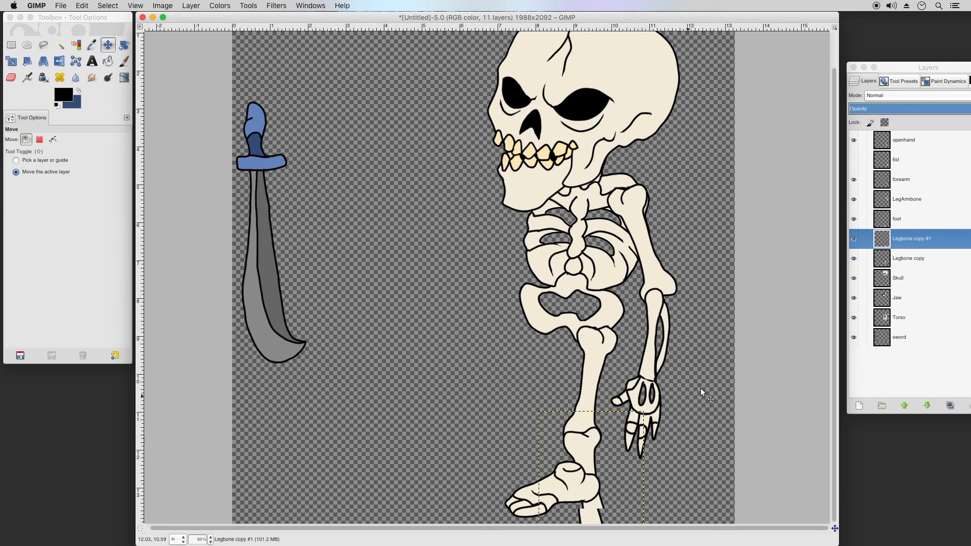
{"action": "left_click", "coordinate": [193, 5]}
{"action": "mouse_move", "coordinate": [156, 2]}
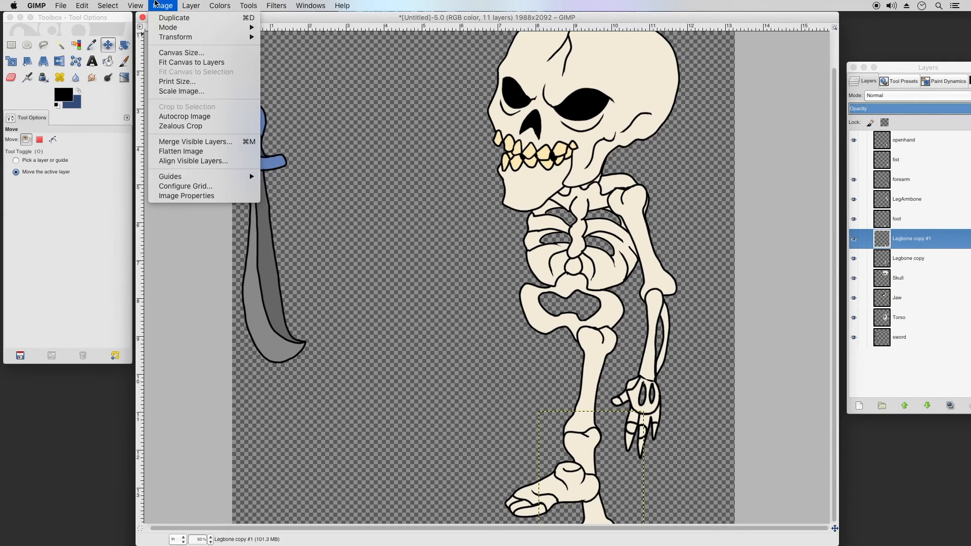
{"action": "left_click", "coordinate": [188, 63]}
Make the foot layer active and move the foot down onto the lower leg bone's ankle end.
{"action": "scroll", "coordinate": [832, 259], "scroll_direction": "down", "scroll_amount": 2}
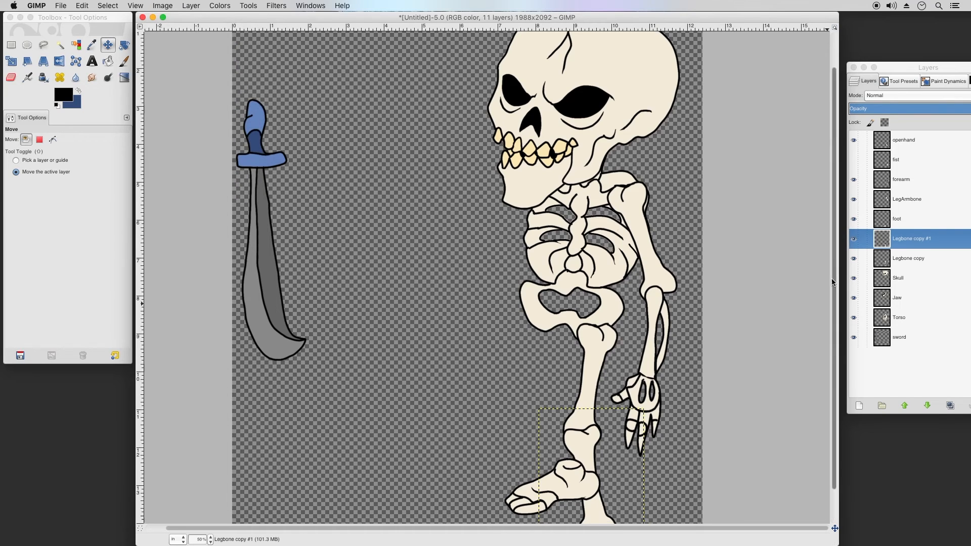
{"action": "left_click", "coordinate": [905, 219]}
{"action": "left_click", "coordinate": [109, 46]}
{"action": "left_click_drag", "start_coordinate": [577, 440], "coordinate": [590, 501]}
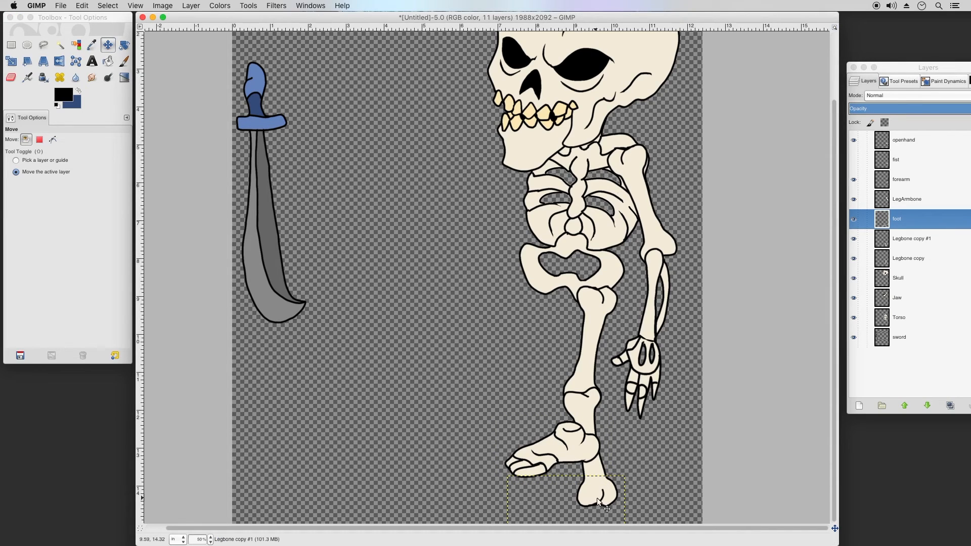
{"action": "left_click_drag", "start_coordinate": [599, 504], "coordinate": [607, 508]}
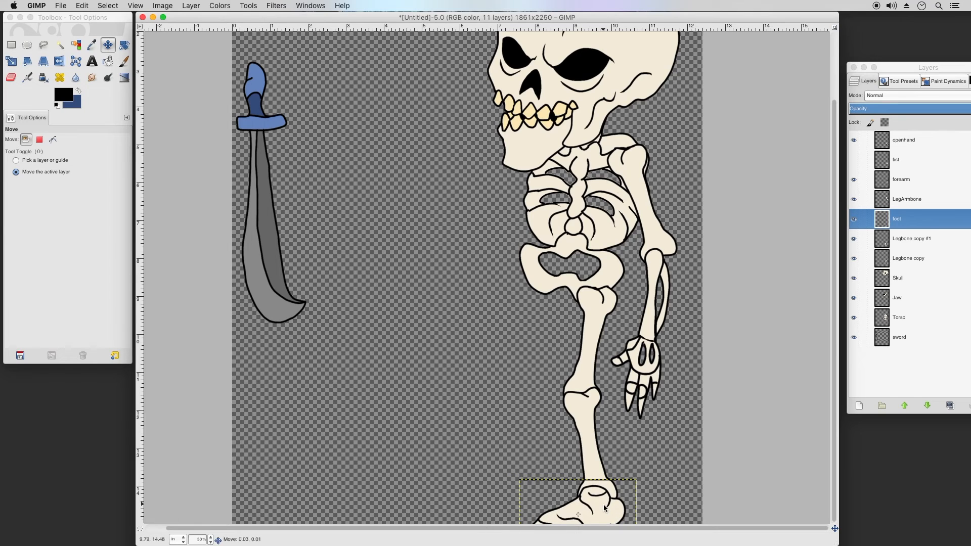
Restack the leg layers so Legbone copy sits directly above Legbone copy #1, with foot directly below both.
{"action": "left_click_drag", "start_coordinate": [882, 221], "coordinate": [880, 251]}
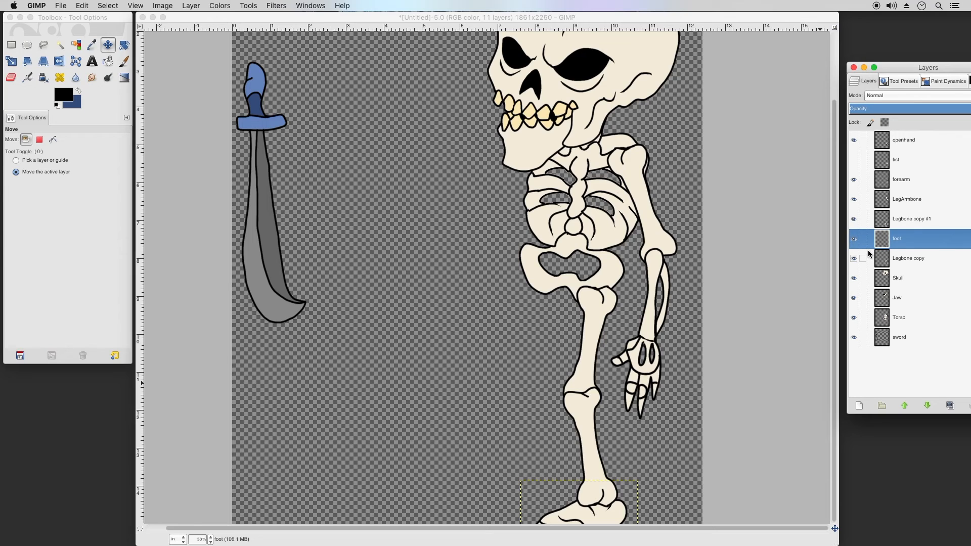
{"action": "left_click", "coordinate": [883, 220]}
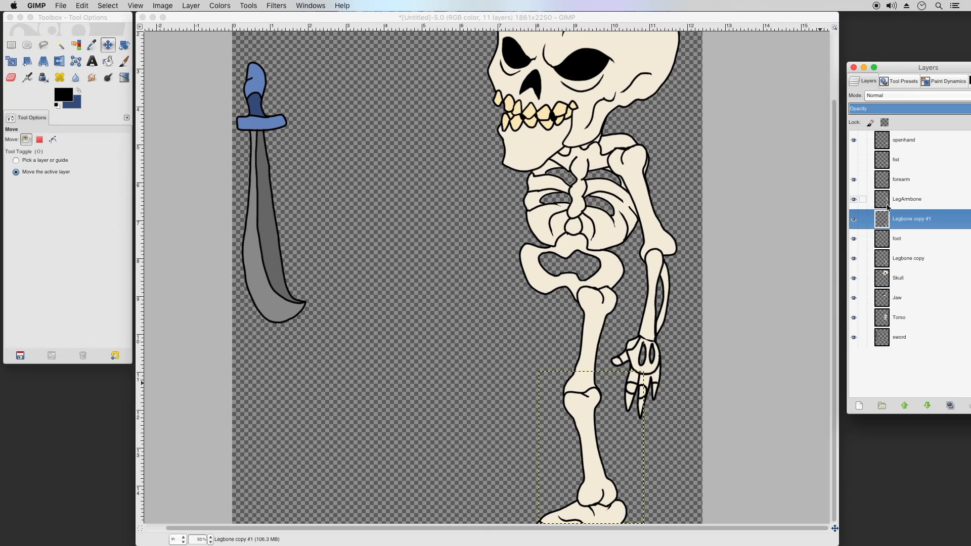
{"action": "left_click_drag", "start_coordinate": [884, 265], "coordinate": [894, 220]}
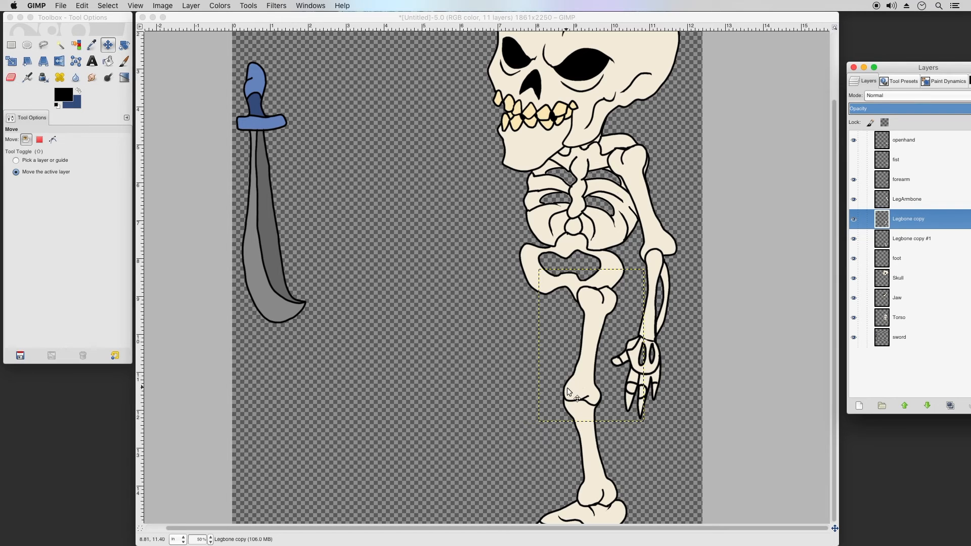
{"action": "left_click", "coordinate": [832, 303]}
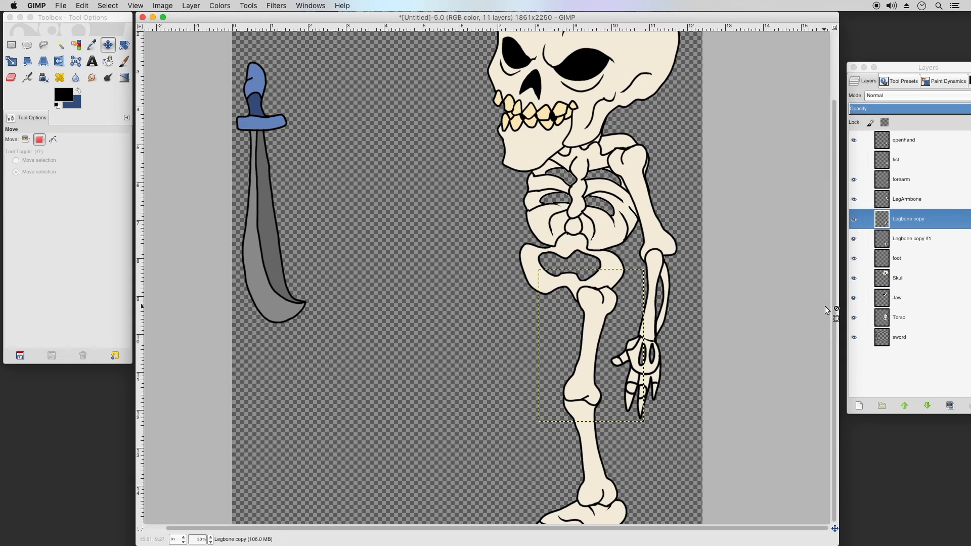
Make Legbone copy the active layer and fit the canvas to the layers.
{"action": "left_click", "coordinate": [910, 238]}
{"action": "left_click", "coordinate": [910, 221]}
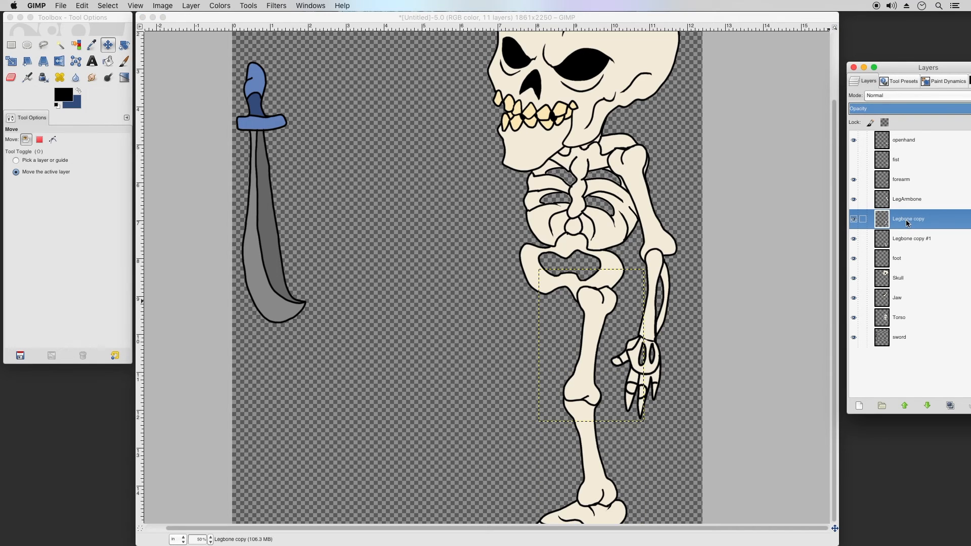
{"action": "left_click", "coordinate": [159, 5]}
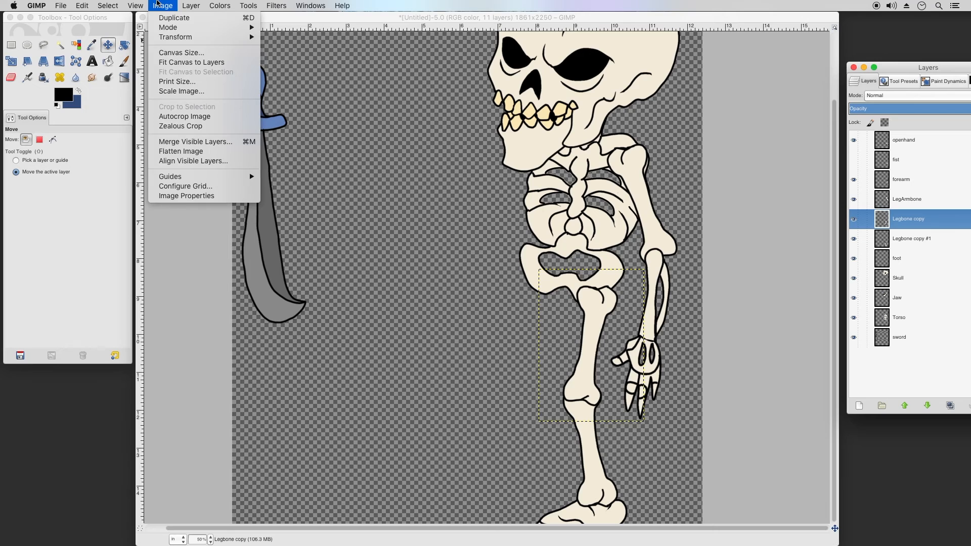
{"action": "left_click", "coordinate": [192, 62]}
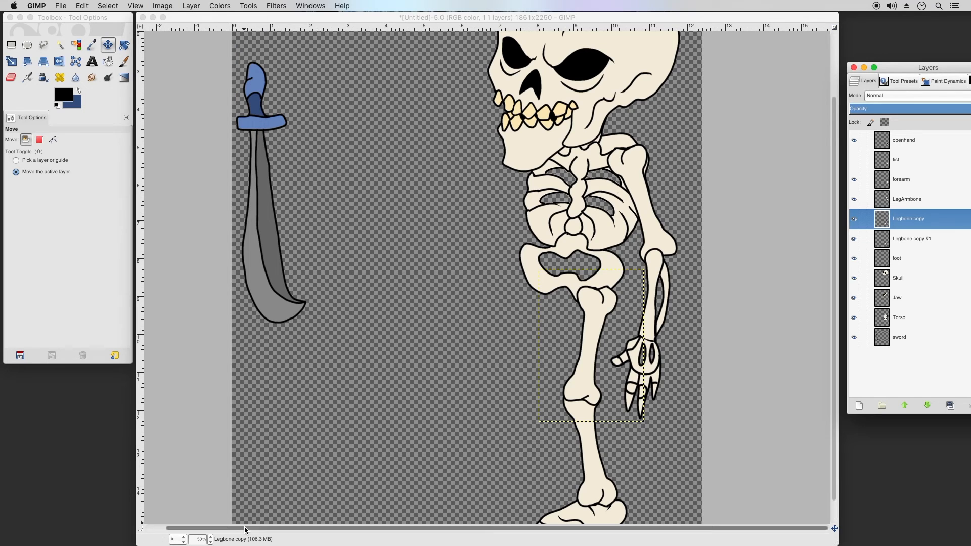
{"action": "left_click", "coordinate": [210, 539]}
{"action": "left_click", "coordinate": [208, 517]}
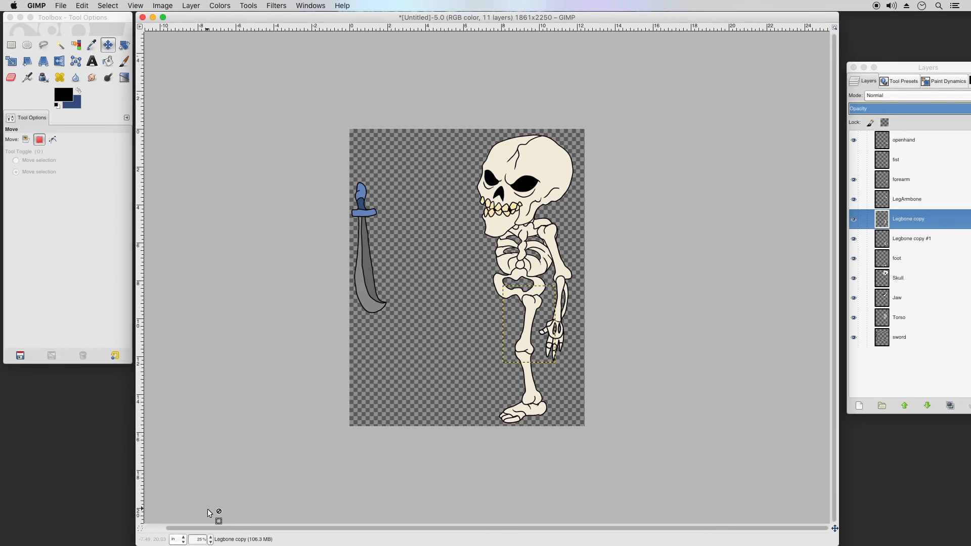
Link the Skull and Jaw layers together, with Skull as the active layer.
{"action": "left_click", "coordinate": [900, 284]}
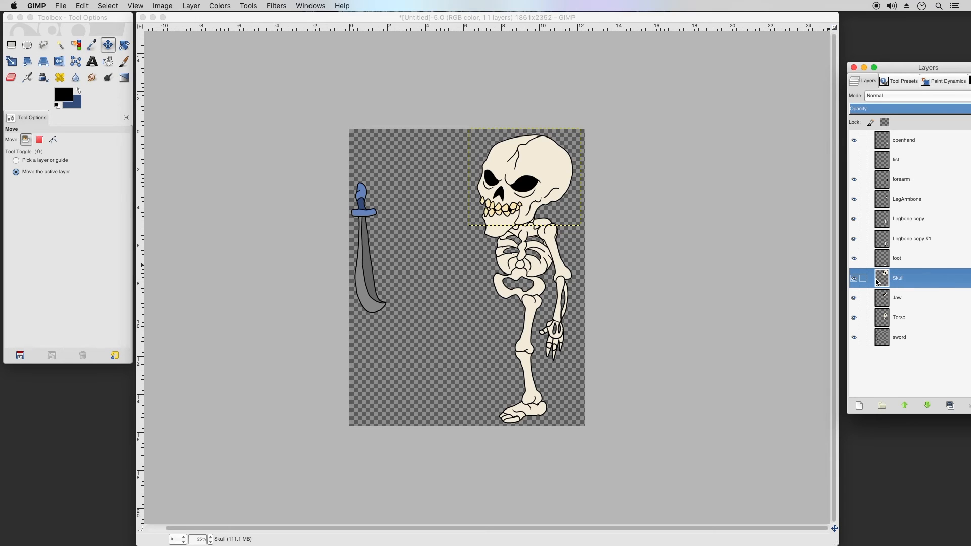
{"action": "left_click", "coordinate": [862, 298]}
{"action": "left_click", "coordinate": [900, 298]}
{"action": "left_click", "coordinate": [902, 278]}
Scale the linked skull and jaw down to a skull size of about 4.76 by 4.25 in.
{"action": "left_click", "coordinate": [28, 62]}
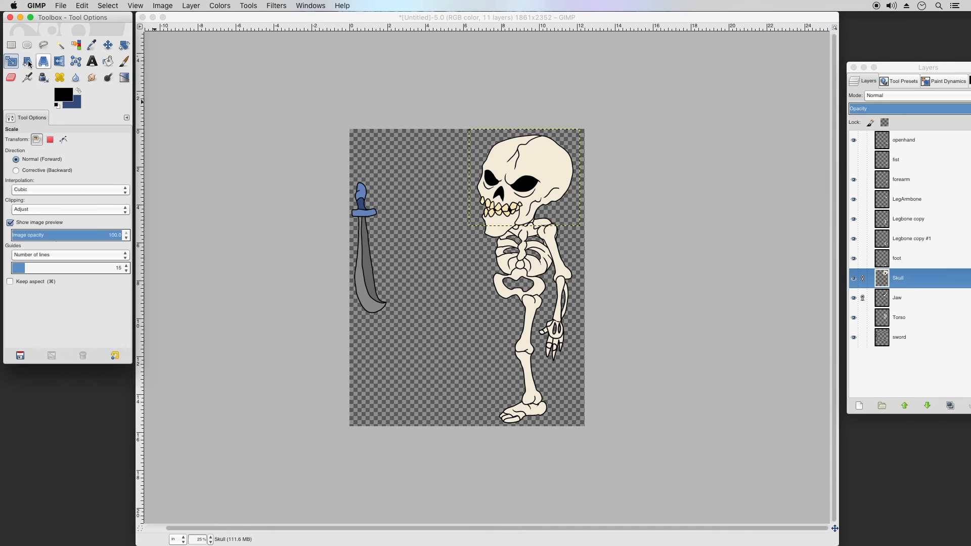
{"action": "left_click", "coordinate": [570, 141]}
{"action": "left_click_drag", "start_coordinate": [567, 140], "coordinate": [559, 148]}
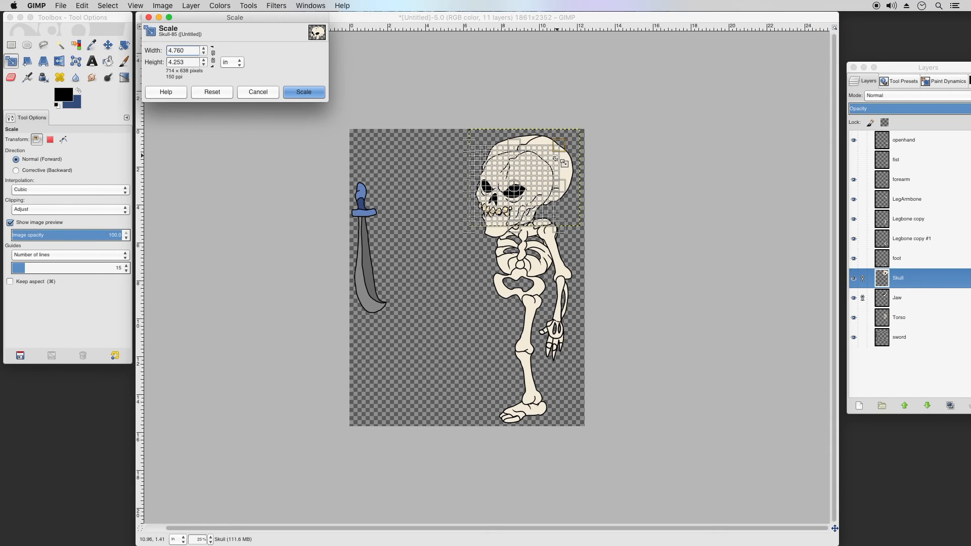
{"action": "left_click", "coordinate": [298, 94]}
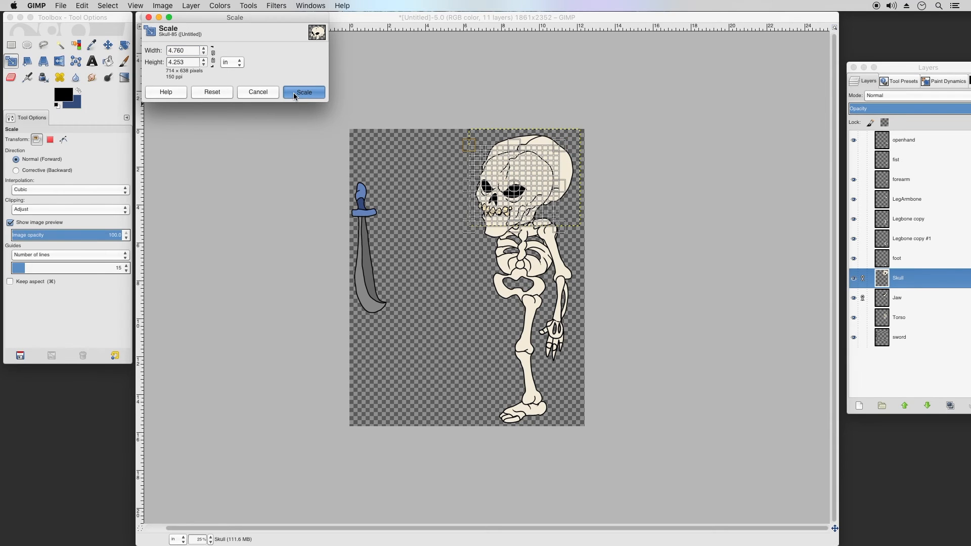
Move the scaled skull and jaw back onto the neck, and unlink the Skull and Jaw layers.
{"action": "left_click", "coordinate": [108, 48]}
{"action": "mouse_move", "coordinate": [531, 219]}
{"action": "left_mouse_down"}
{"action": "mouse_move", "coordinate": [538, 208]}
{"action": "mouse_move", "coordinate": [534, 217]}
{"action": "left_mouse_up"}
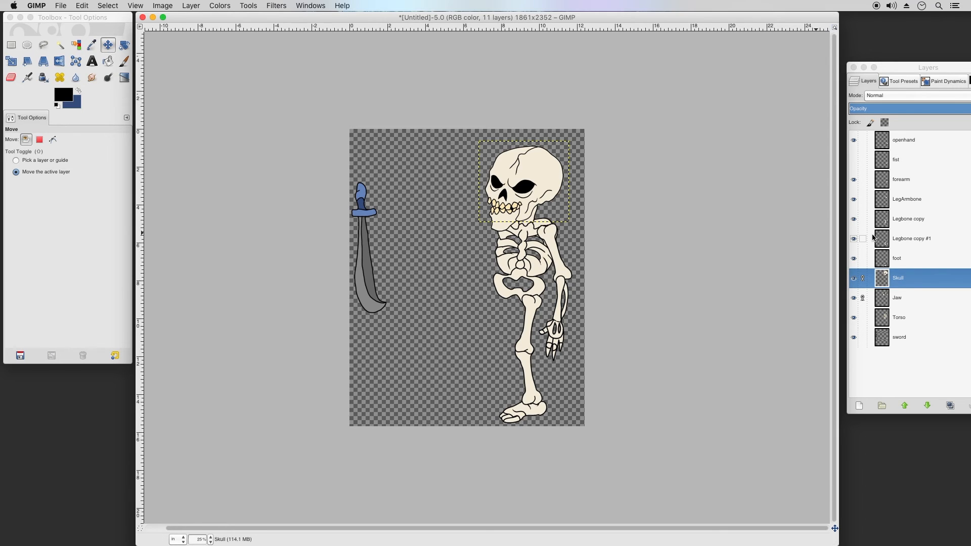
{"action": "left_click", "coordinate": [898, 299]}
{"action": "left_click", "coordinate": [863, 278]}
{"action": "left_click", "coordinate": [863, 298]}
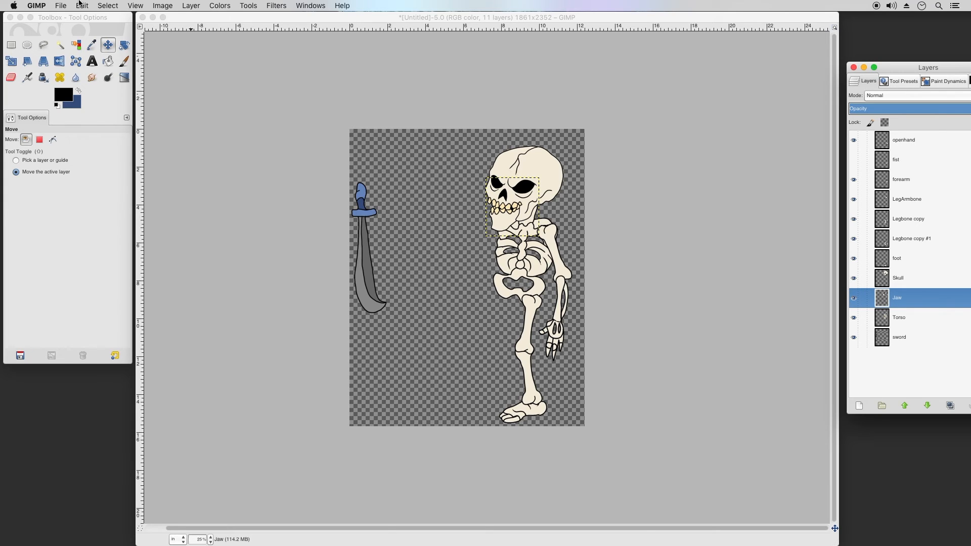
{"action": "left_click", "coordinate": [63, 6]}
{"action": "left_click", "coordinate": [95, 126]}
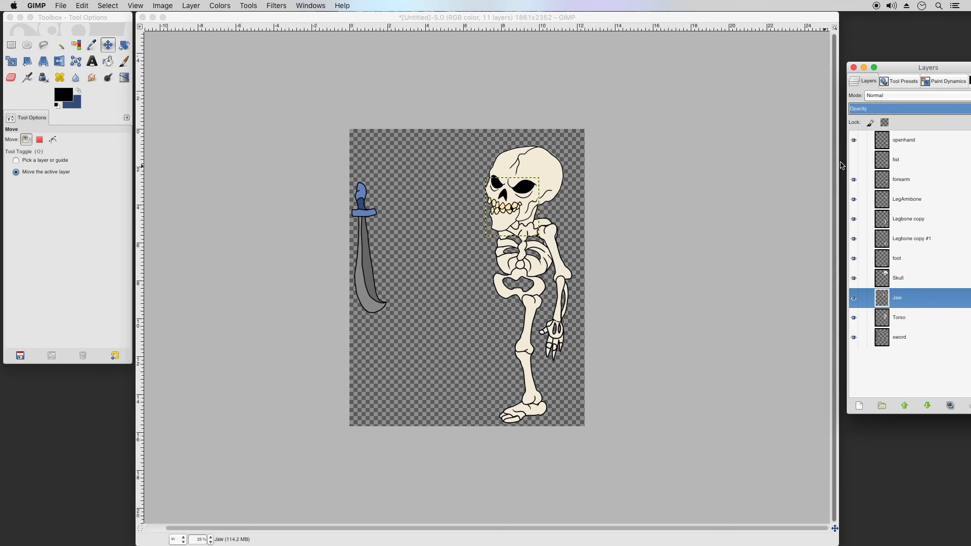
{"action": "left_click", "coordinate": [896, 180]}
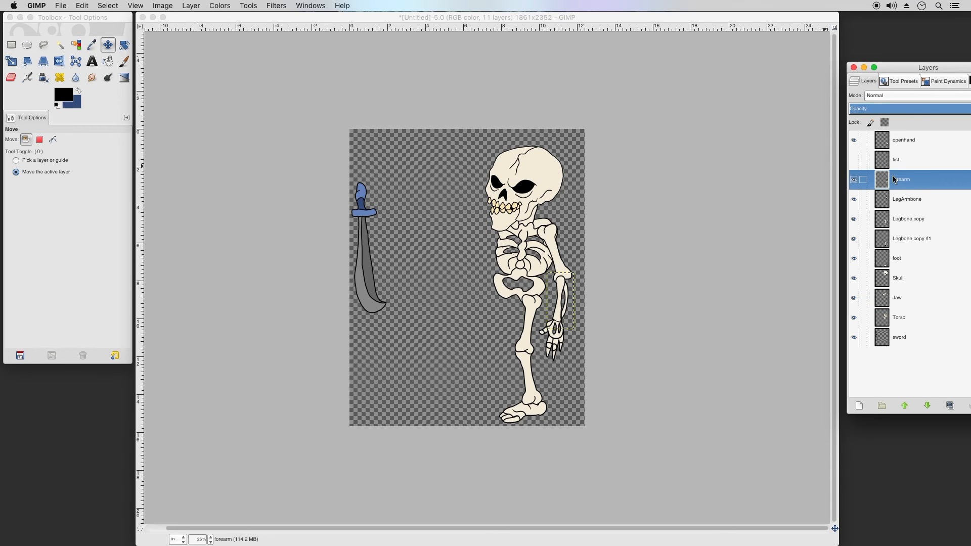
{"action": "right_click", "coordinate": [904, 186]}
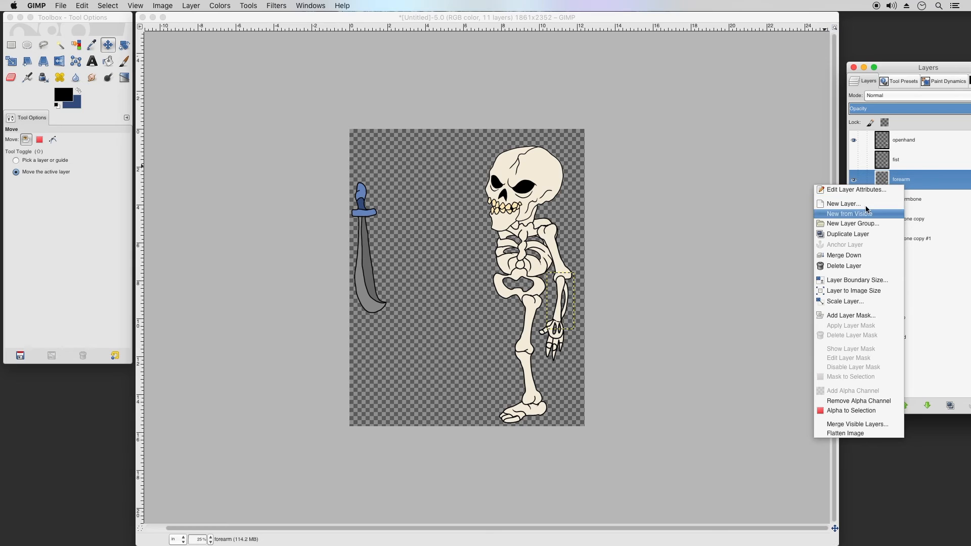
{"action": "left_click", "coordinate": [919, 201]}
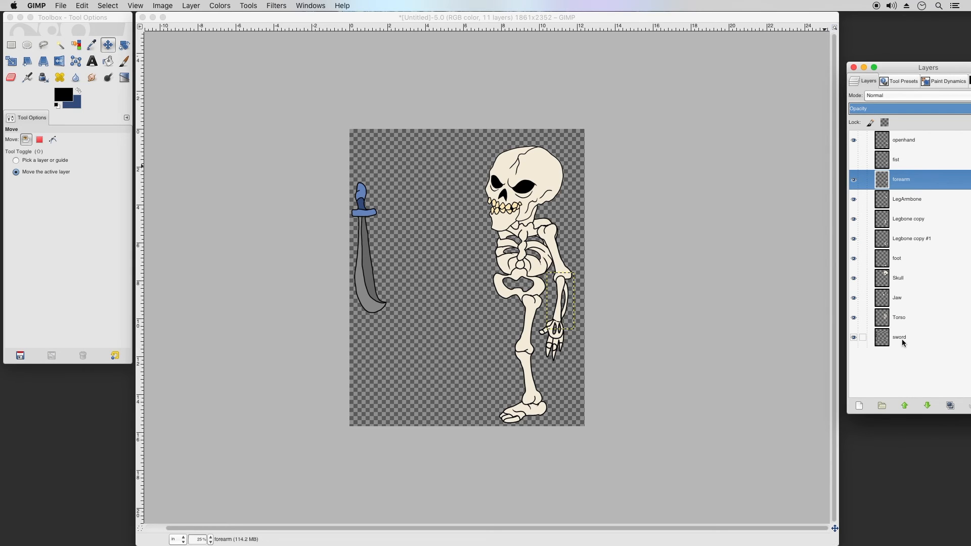
Rename the LegArmbone layer as Armbone.
{"action": "left_click", "coordinate": [909, 199]}
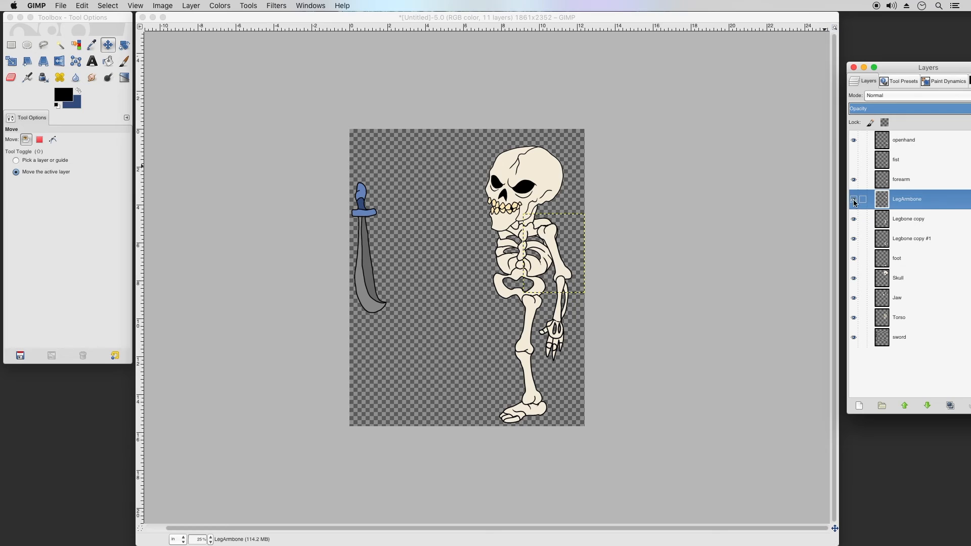
{"action": "double_click", "coordinate": [905, 201]}
{"action": "left_click", "coordinate": [903, 203]}
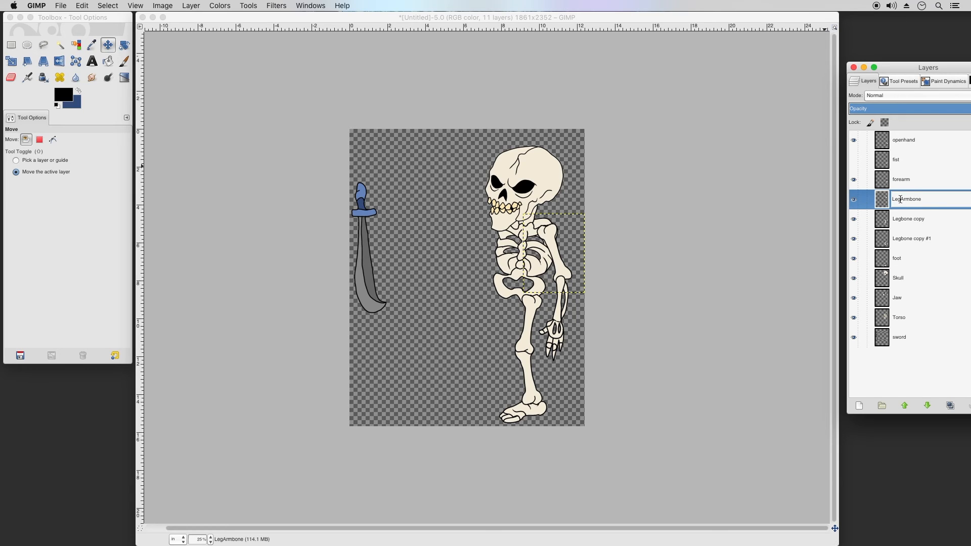
{"action": "key", "text": "BackSpace"}
{"action": "key", "text": "BackSpace"}
{"action": "key", "text": "BackSpace"}
{"action": "key", "text": "Return"}
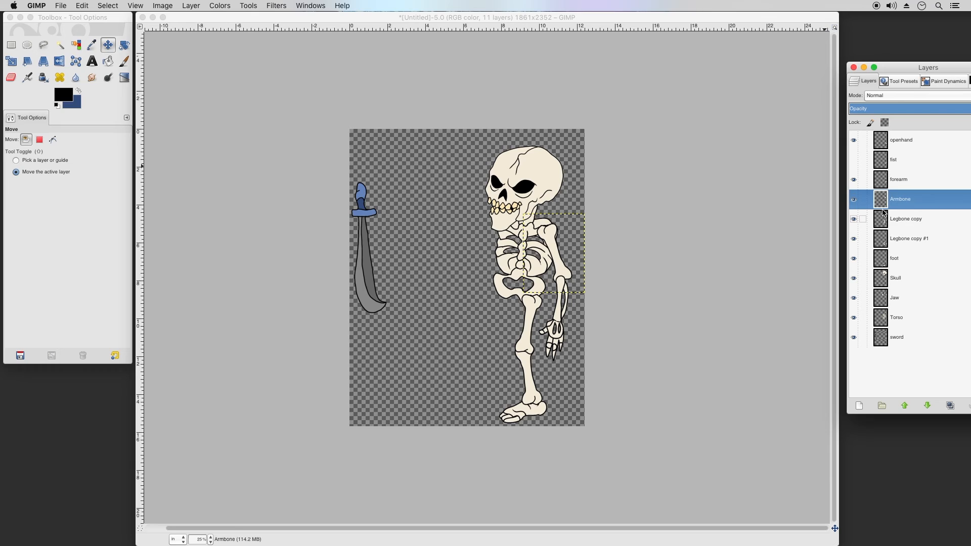
Merge the forearm layer down into the Armbone layer.
{"action": "left_click", "coordinate": [905, 179]}
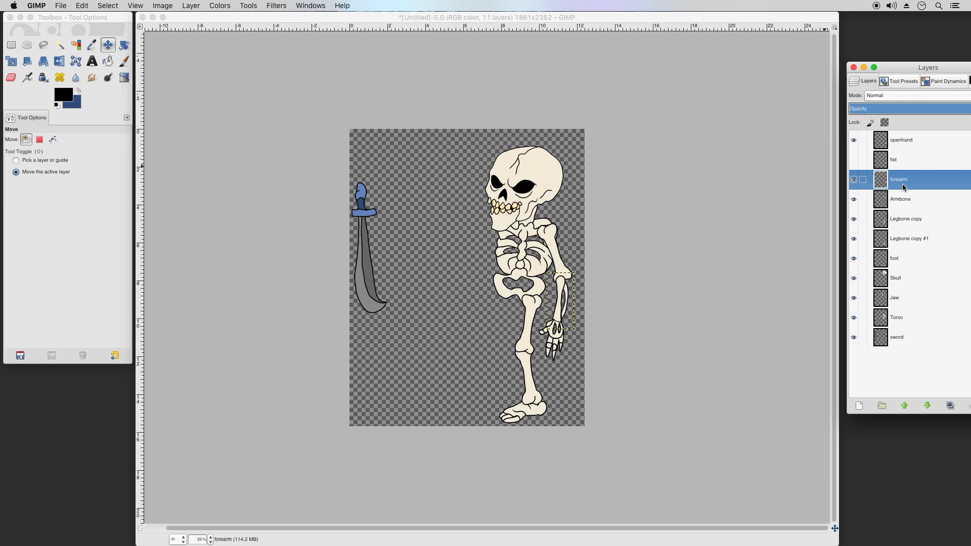
{"action": "right_click", "coordinate": [905, 182]}
{"action": "left_click", "coordinate": [852, 257]}
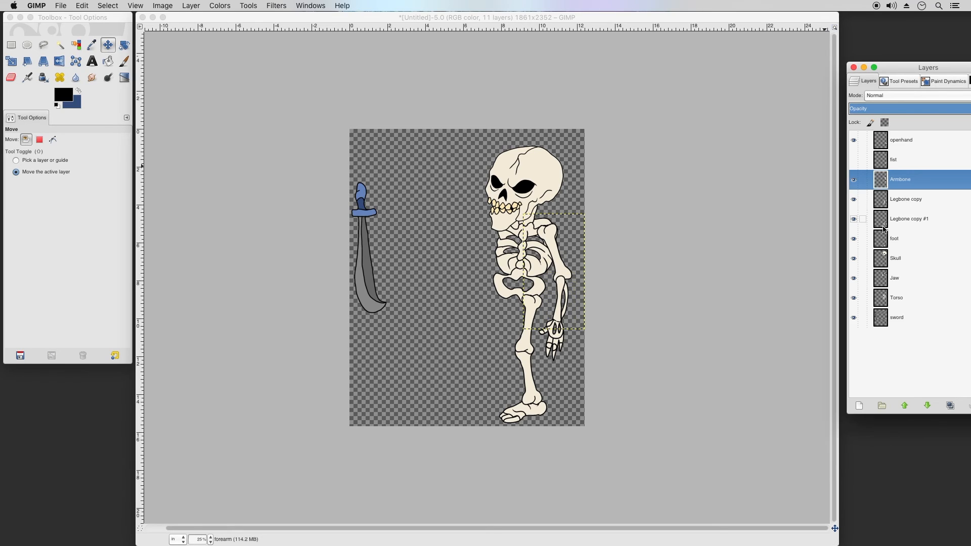
Show the fist layer and link the openhand, fist and Armbone layers, with Armbone active.
{"action": "left_click", "coordinate": [854, 180]}
{"action": "left_click", "coordinate": [854, 160]}
{"action": "left_click", "coordinate": [863, 180]}
{"action": "left_click", "coordinate": [866, 160]}
{"action": "left_click", "coordinate": [863, 141]}
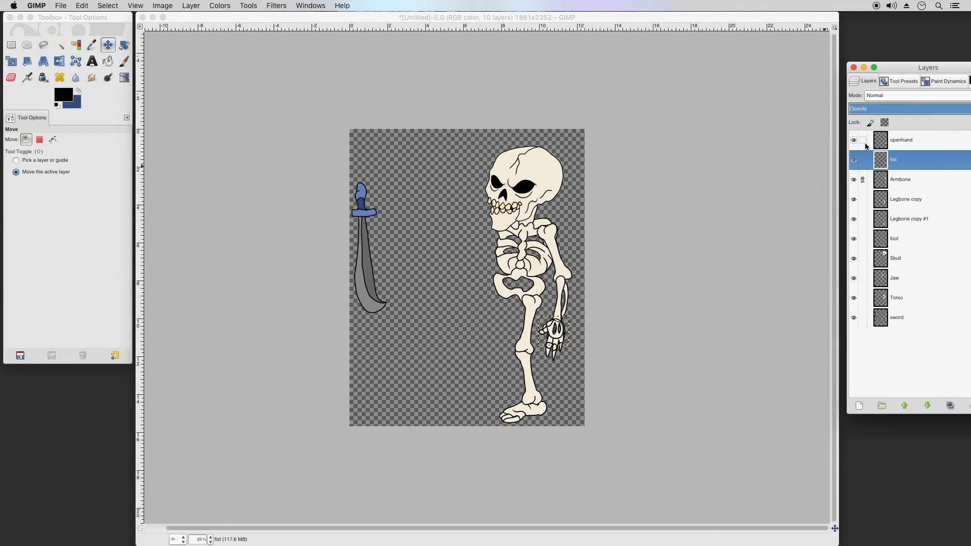
{"action": "left_click", "coordinate": [864, 160]}
{"action": "left_click", "coordinate": [900, 181]}
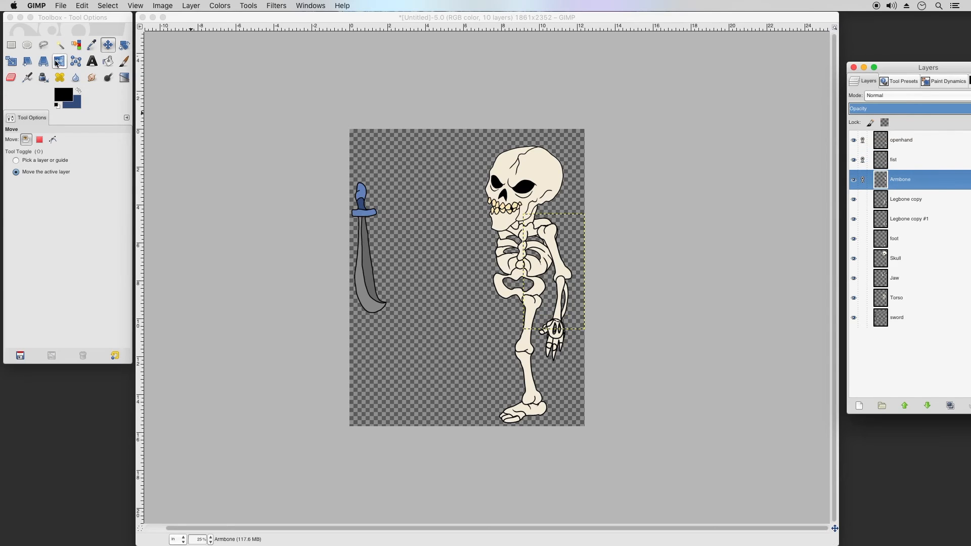
Scale the linked arm and hands down slightly and move them back onto the shoulder.
{"action": "left_click", "coordinate": [11, 61]}
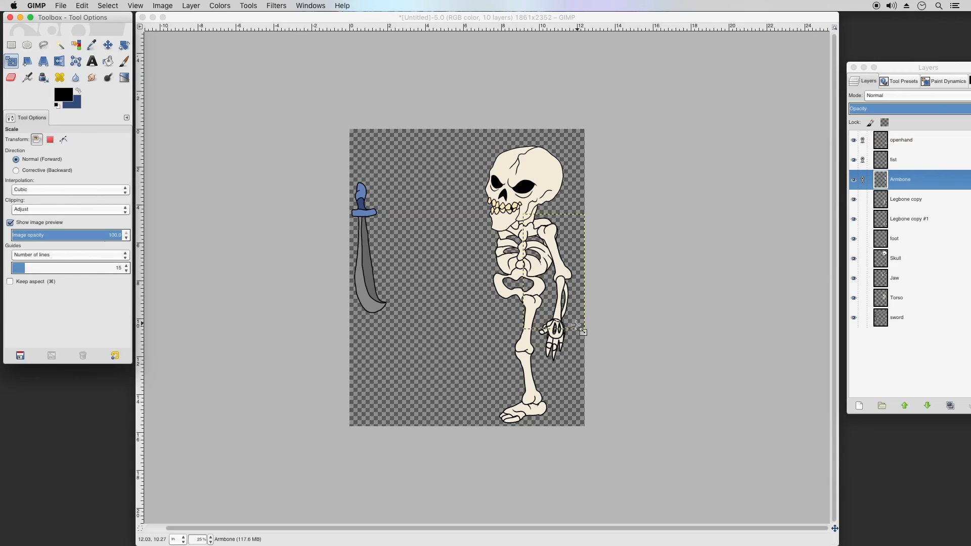
{"action": "left_click_drag", "start_coordinate": [588, 335], "coordinate": [589, 320]}
{"action": "left_click", "coordinate": [304, 95]}
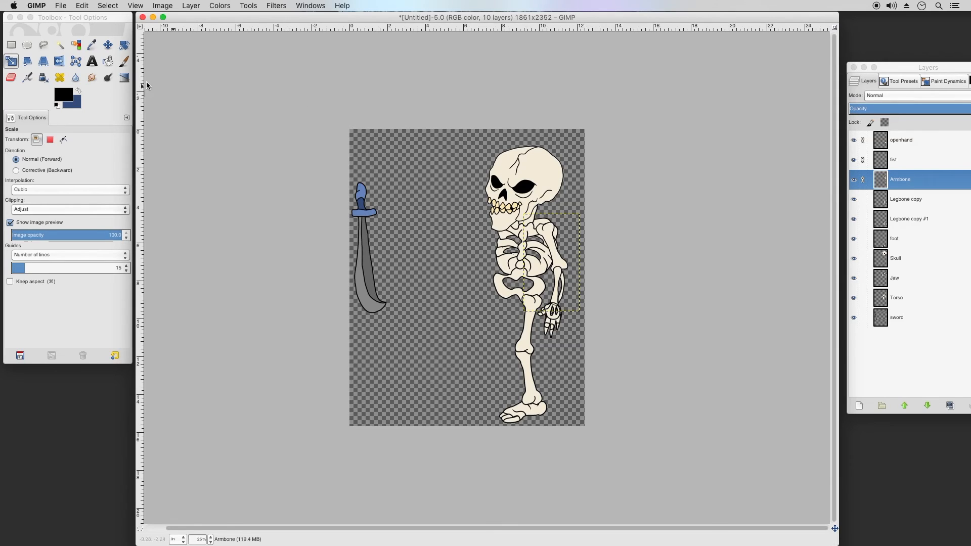
{"action": "left_click", "coordinate": [108, 45]}
{"action": "left_click_drag", "start_coordinate": [553, 242], "coordinate": [557, 240]}
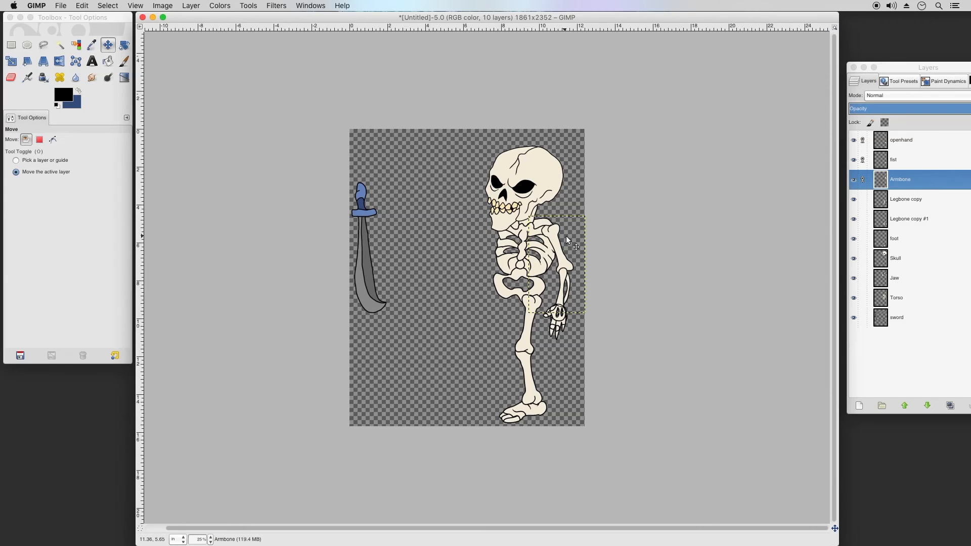
Duplicate the Armbone, fist and openhand layers.
{"action": "right_click", "coordinate": [905, 181]}
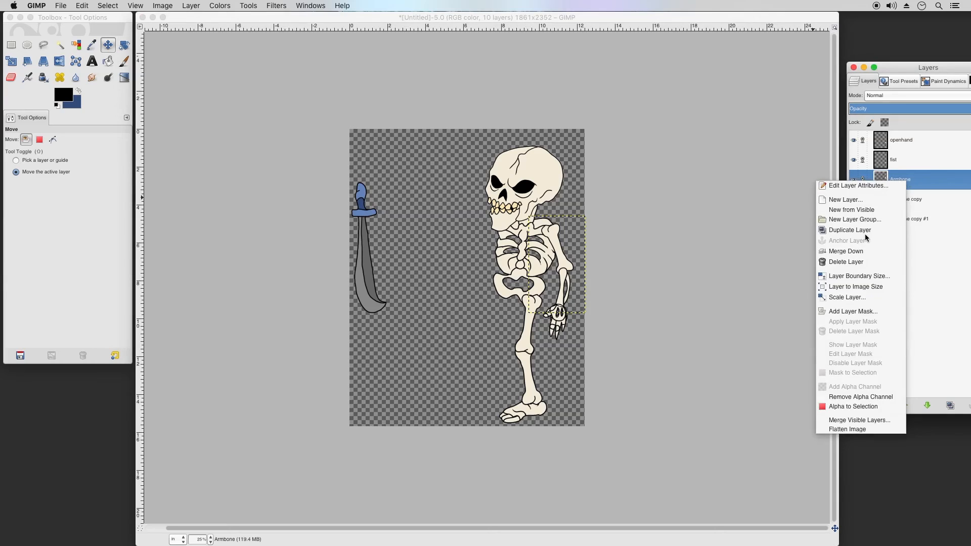
{"action": "left_click", "coordinate": [864, 231]}
{"action": "right_click", "coordinate": [904, 156]}
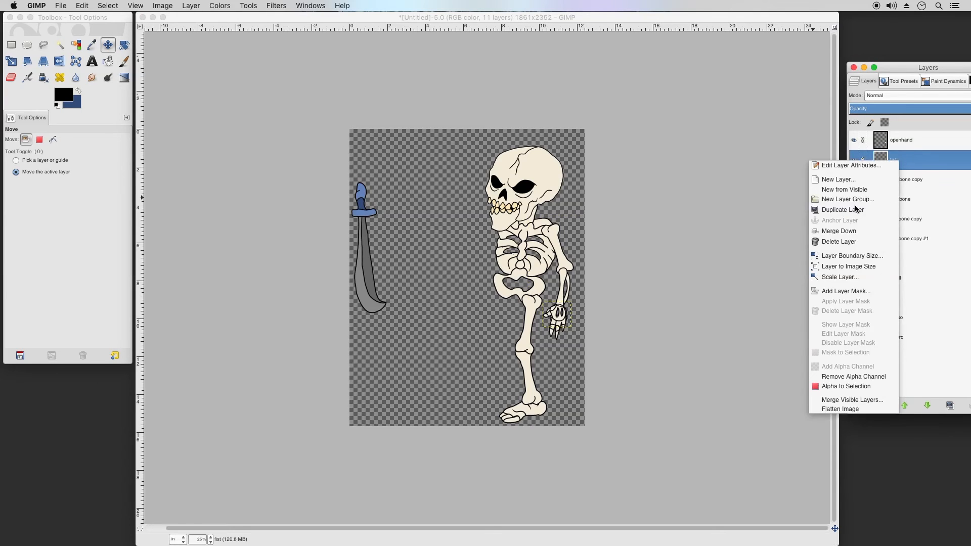
{"action": "left_click", "coordinate": [857, 209]}
{"action": "left_click", "coordinate": [904, 142]}
{"action": "right_click", "coordinate": [905, 142]}
{"action": "left_click", "coordinate": [864, 192]}
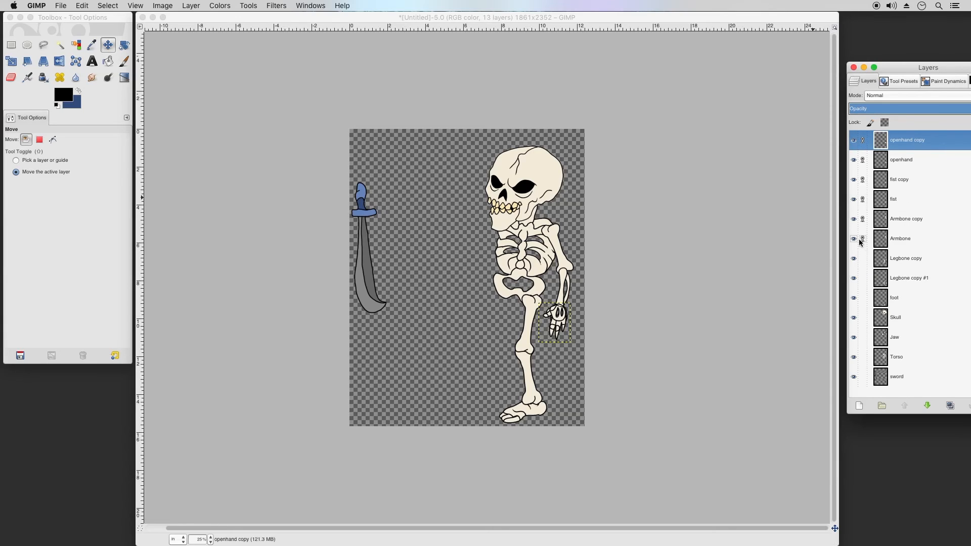
Unlink the original arm and hand layers, and restack openhand copy, fist copy and Armbone copy between Torso and sword.
{"action": "left_click", "coordinate": [863, 200]}
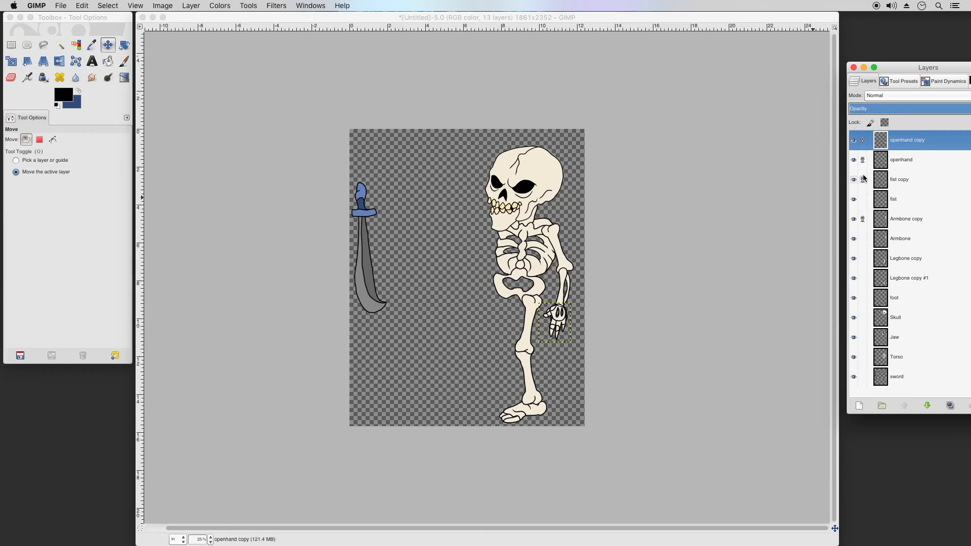
{"action": "left_click", "coordinate": [864, 160]}
{"action": "left_click_drag", "start_coordinate": [905, 221], "coordinate": [900, 365]}
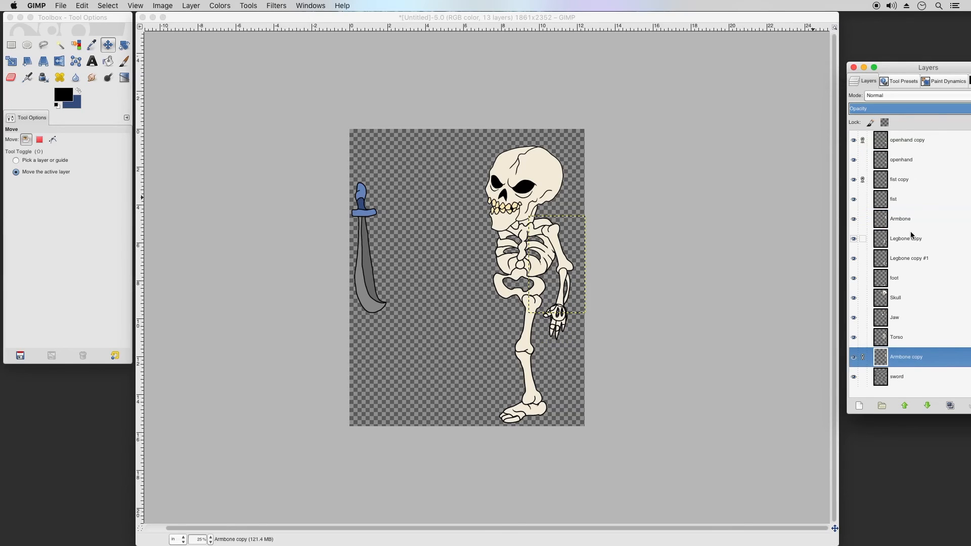
{"action": "left_click_drag", "start_coordinate": [900, 179], "coordinate": [902, 348]}
{"action": "left_click_drag", "start_coordinate": [911, 139], "coordinate": [896, 328]}
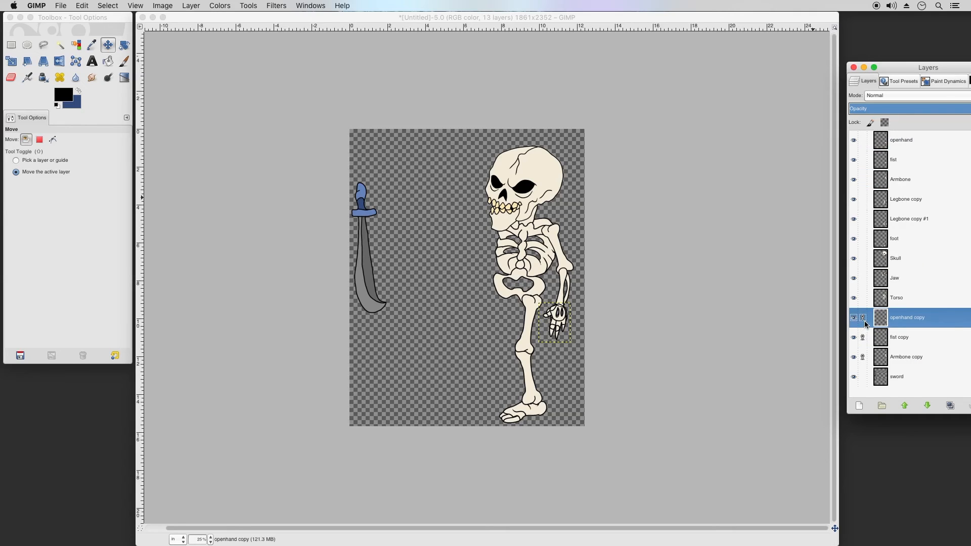
Relink the openhand copy, fist copy and Armbone copy layers, with Armbone copy active.
{"action": "left_click", "coordinate": [864, 318]}
{"action": "left_click", "coordinate": [864, 337]}
{"action": "left_click", "coordinate": [901, 360]}
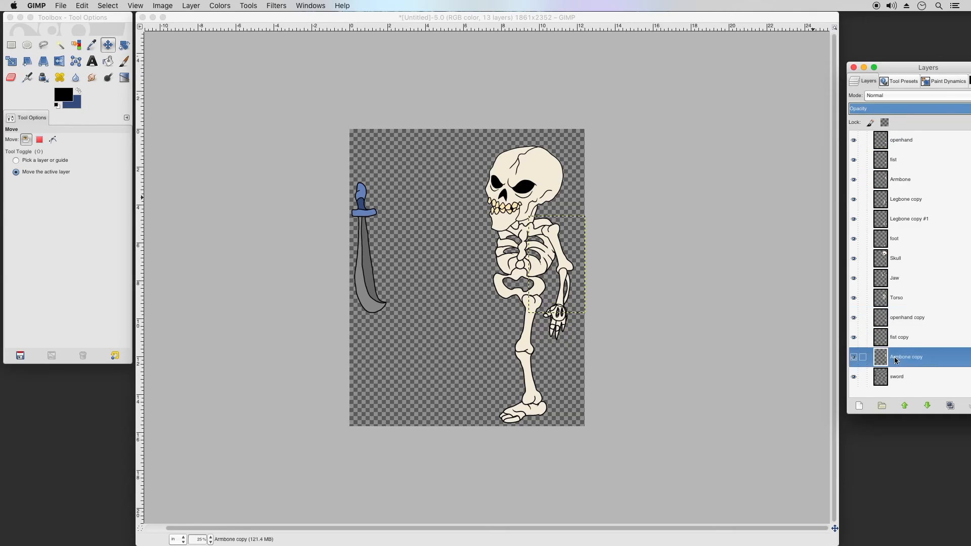
{"action": "left_click", "coordinate": [863, 357]}
{"action": "left_click", "coordinate": [863, 337]}
{"action": "left_click", "coordinate": [864, 318]}
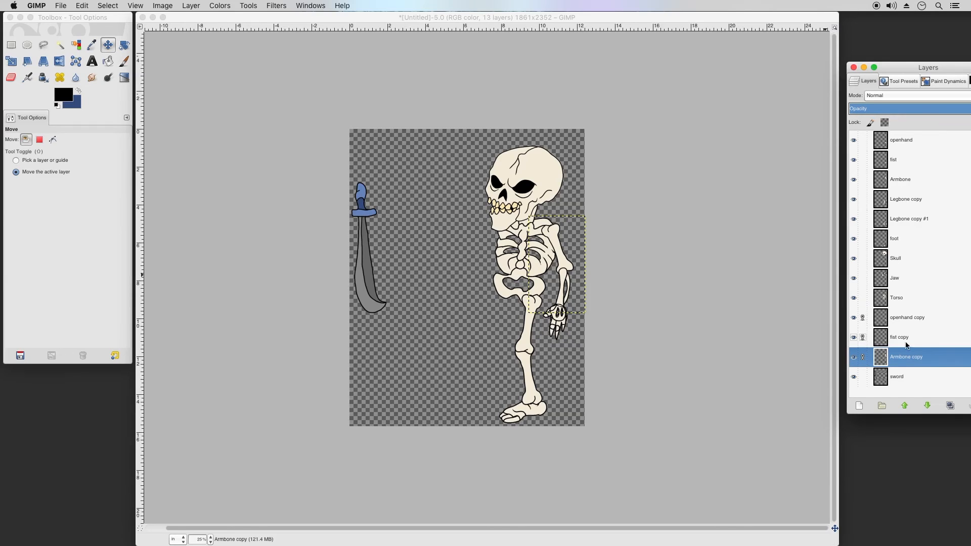
Move the linked arm copy across behind the torso to the skeleton's opposite shoulder.
{"action": "left_click", "coordinate": [96, 44]}
{"action": "left_click", "coordinate": [109, 45]}
{"action": "left_click", "coordinate": [570, 261]}
{"action": "left_click_drag", "start_coordinate": [570, 260], "coordinate": [509, 253]}
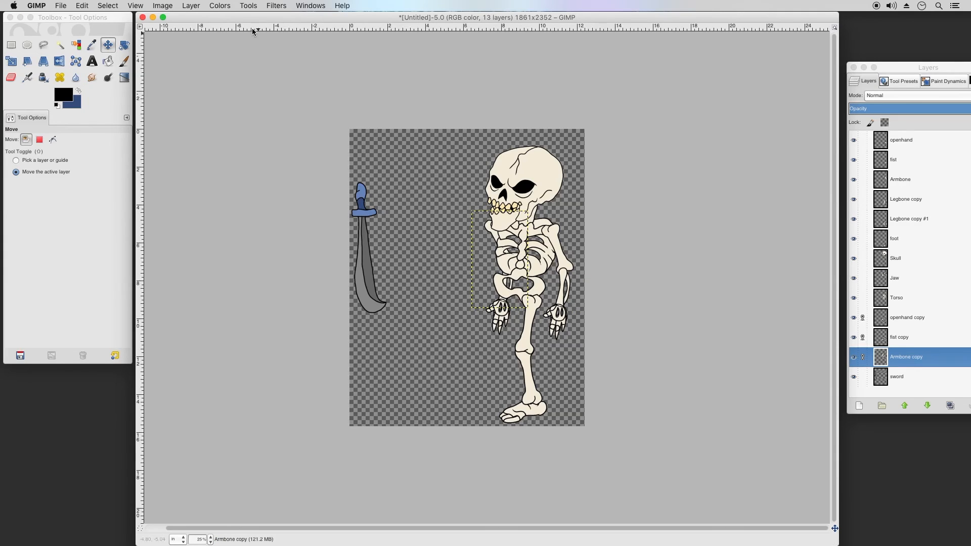
Flip the Armbone copy and its linked hand copies horizontally.
{"action": "left_click", "coordinate": [226, 5]}
{"action": "mouse_move", "coordinate": [191, 5]}
{"action": "mouse_move", "coordinate": [243, 120]}
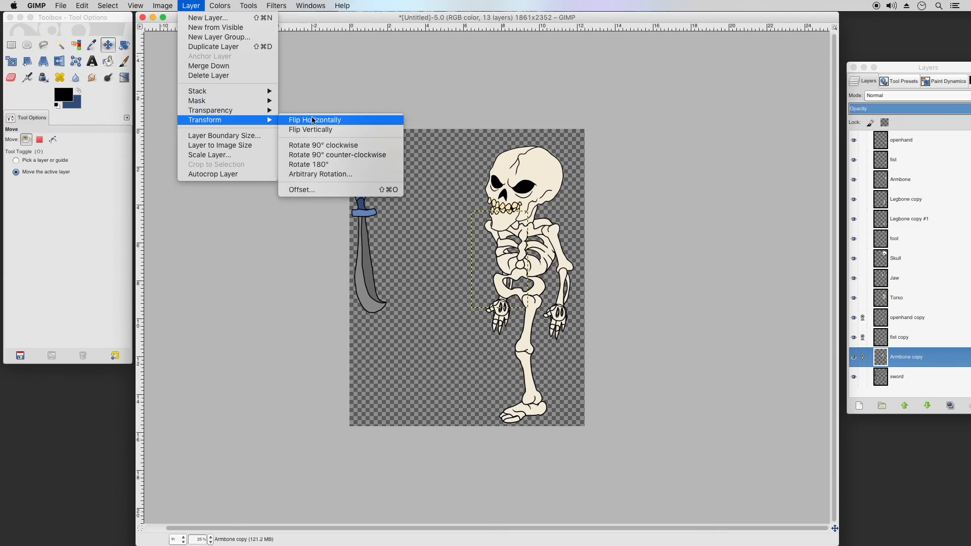
{"action": "left_click", "coordinate": [319, 122]}
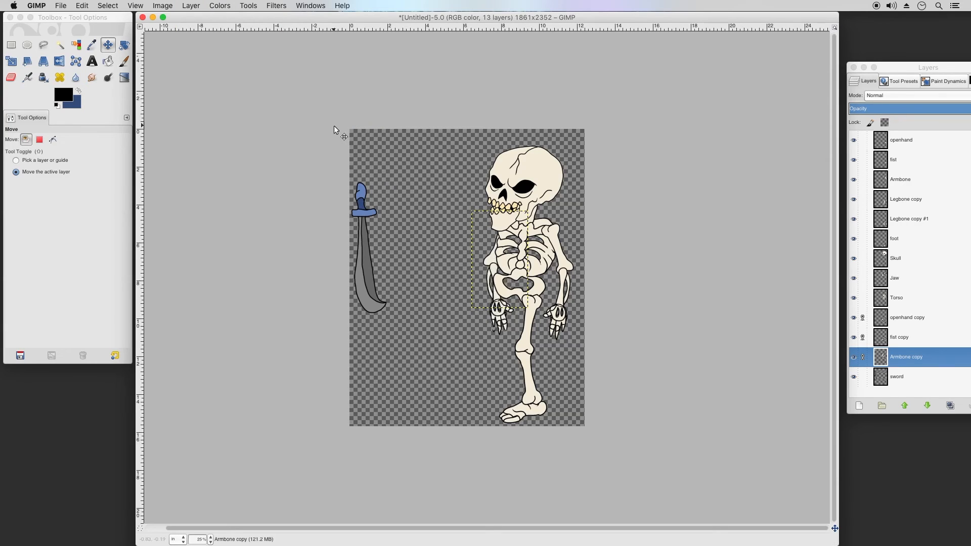
Nudge the linked Armbone copy arm down and outward, and rotate it 12.17° about its shoulder joint, away from the ribs.
{"action": "left_click", "coordinate": [105, 42]}
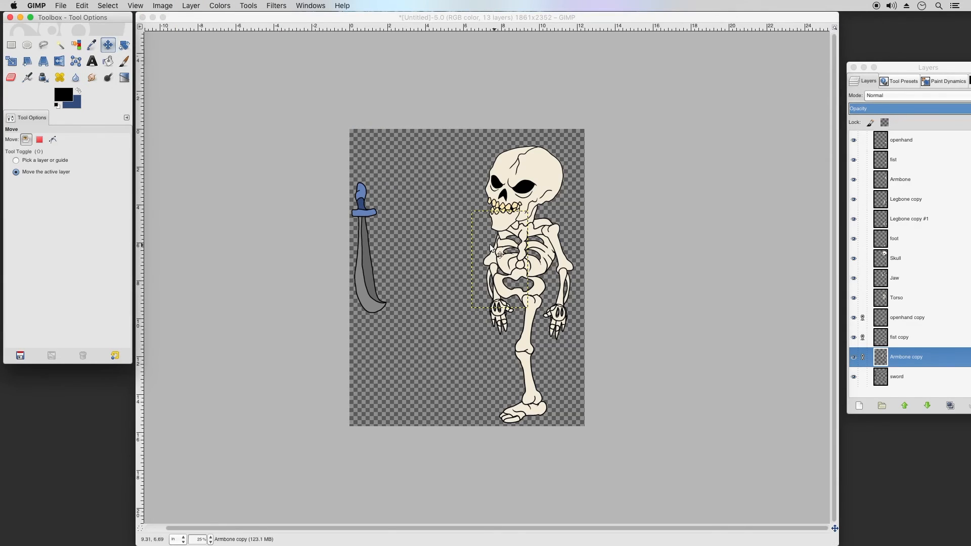
{"action": "left_click_drag", "start_coordinate": [502, 257], "coordinate": [502, 261]}
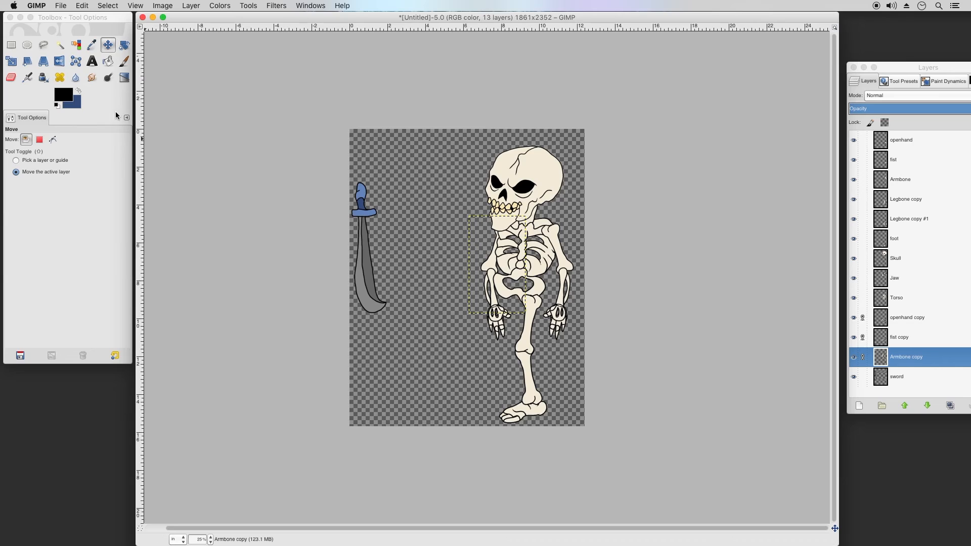
{"action": "left_click", "coordinate": [124, 45]}
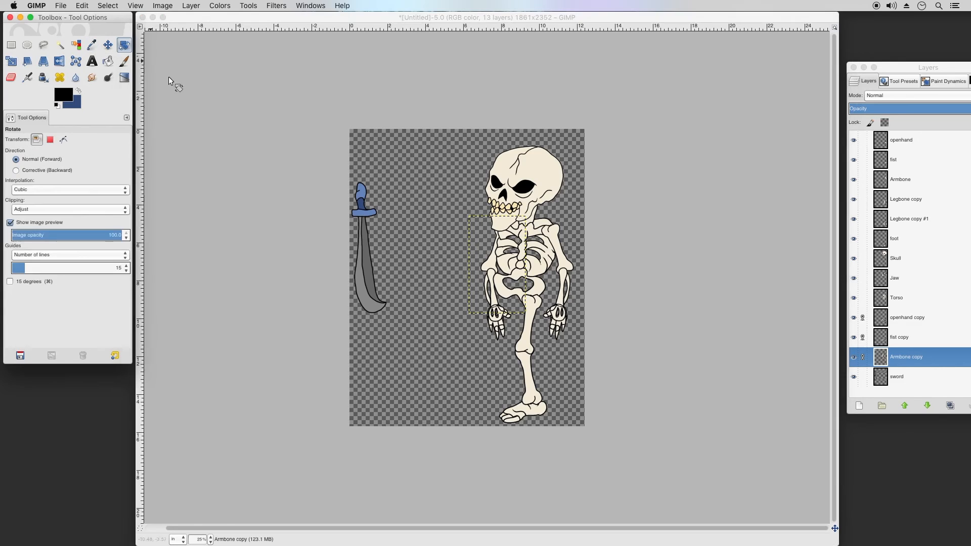
{"action": "left_click", "coordinate": [500, 288]}
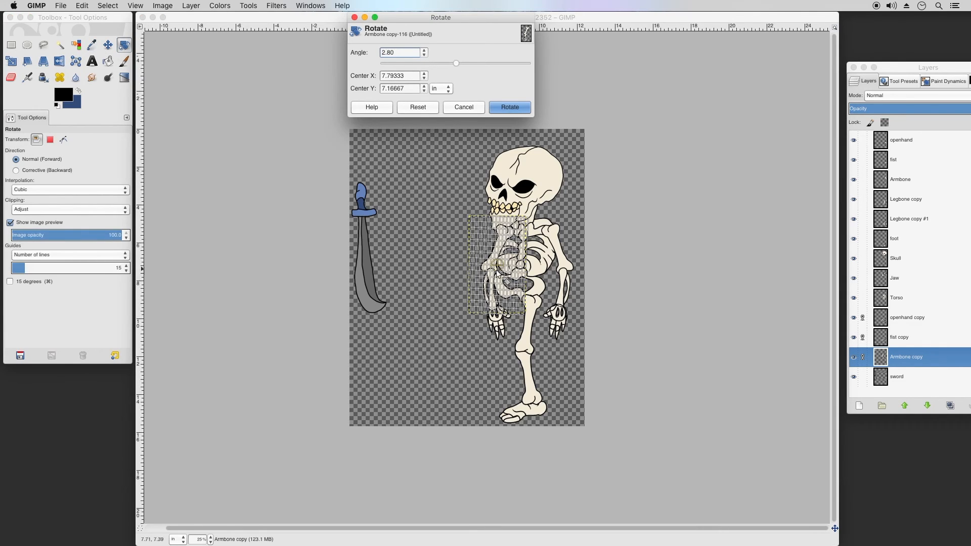
{"action": "left_click_drag", "start_coordinate": [498, 266], "coordinate": [504, 232]}
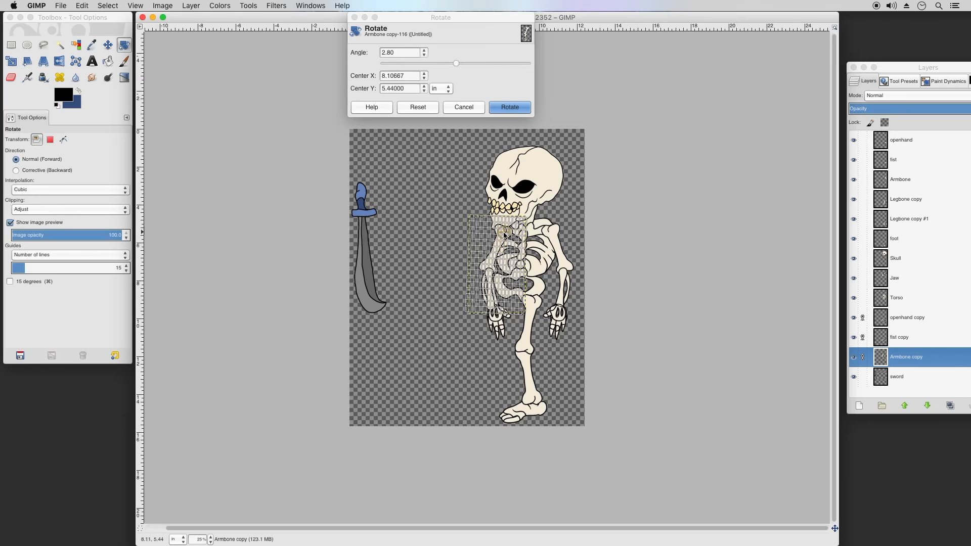
{"action": "left_click_drag", "start_coordinate": [507, 302], "coordinate": [497, 306]}
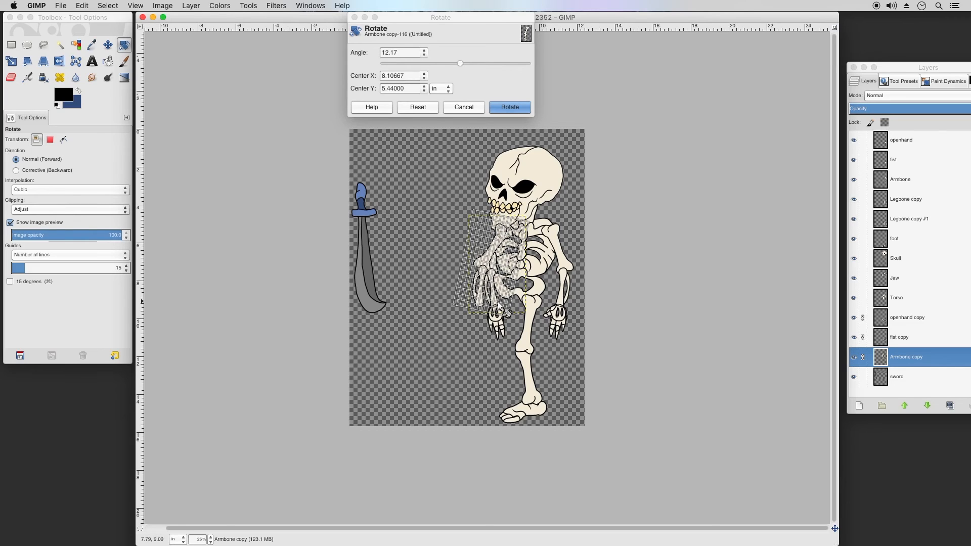
{"action": "left_click", "coordinate": [513, 105]}
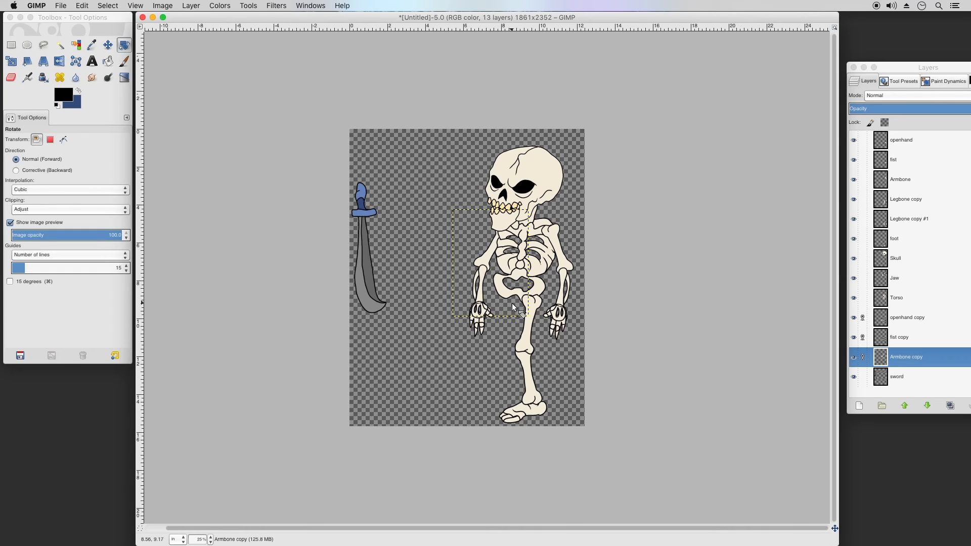
Scale the Torso layer taller, to 4.200 in wide by 6.573 in high.
{"action": "left_click", "coordinate": [903, 253]}
{"action": "left_click", "coordinate": [902, 254]}
{"action": "left_click", "coordinate": [903, 303]}
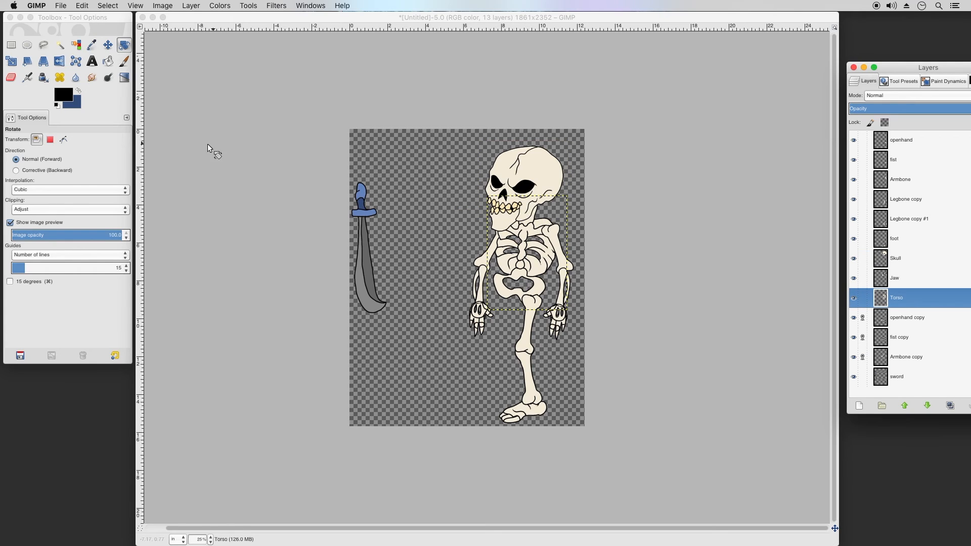
{"action": "left_click", "coordinate": [12, 61]}
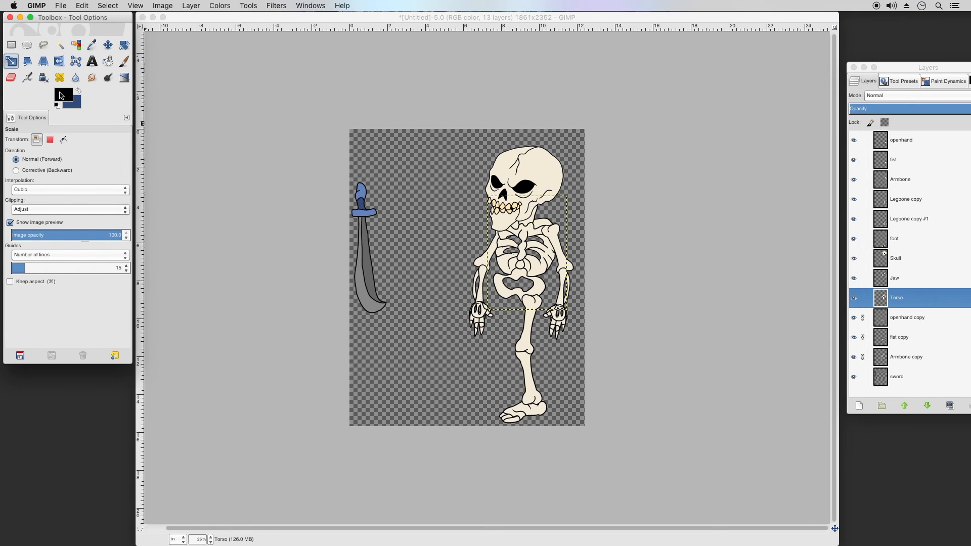
{"action": "left_click", "coordinate": [524, 312]}
{"action": "left_click_drag", "start_coordinate": [524, 312], "coordinate": [523, 323]}
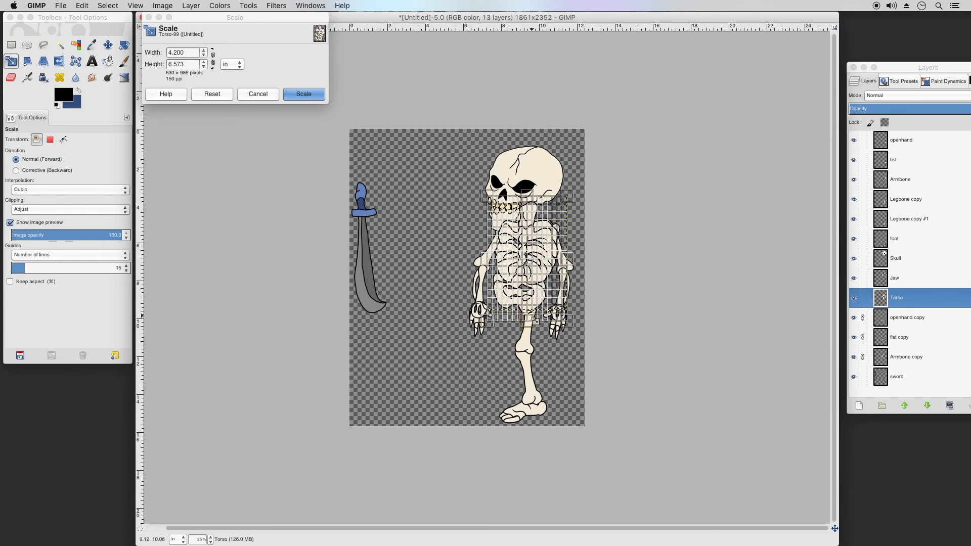
{"action": "left_click", "coordinate": [307, 100]}
{"action": "left_click", "coordinate": [307, 100]}
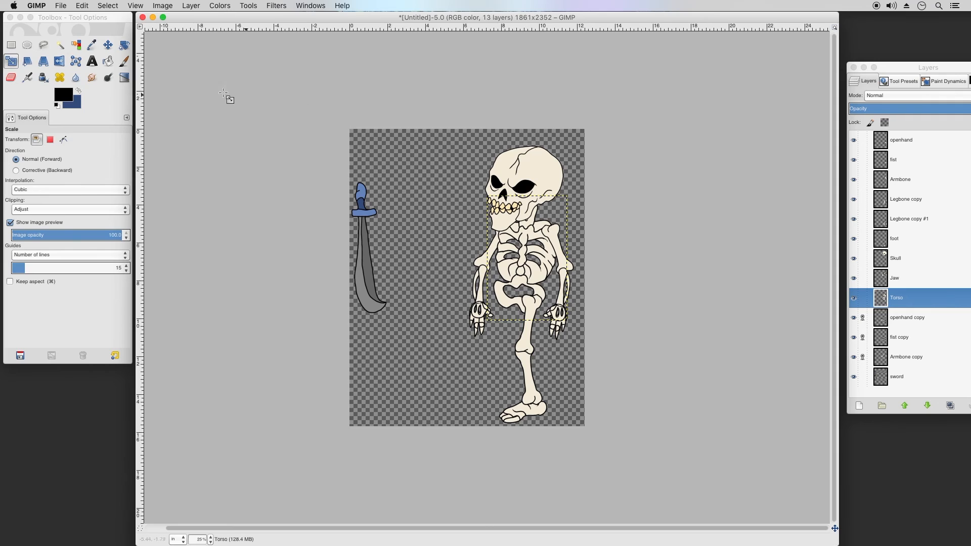
Merge Legbone copy down into Legbone copy #1, and toggle the merged layer's visibility to check it.
{"action": "left_click", "coordinate": [109, 45]}
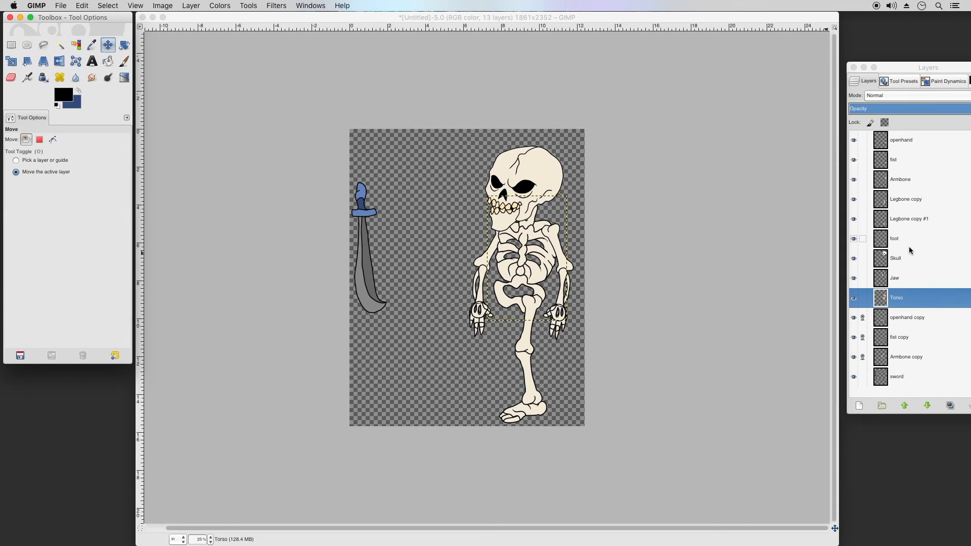
{"action": "left_click", "coordinate": [909, 217]}
{"action": "left_click", "coordinate": [910, 202]}
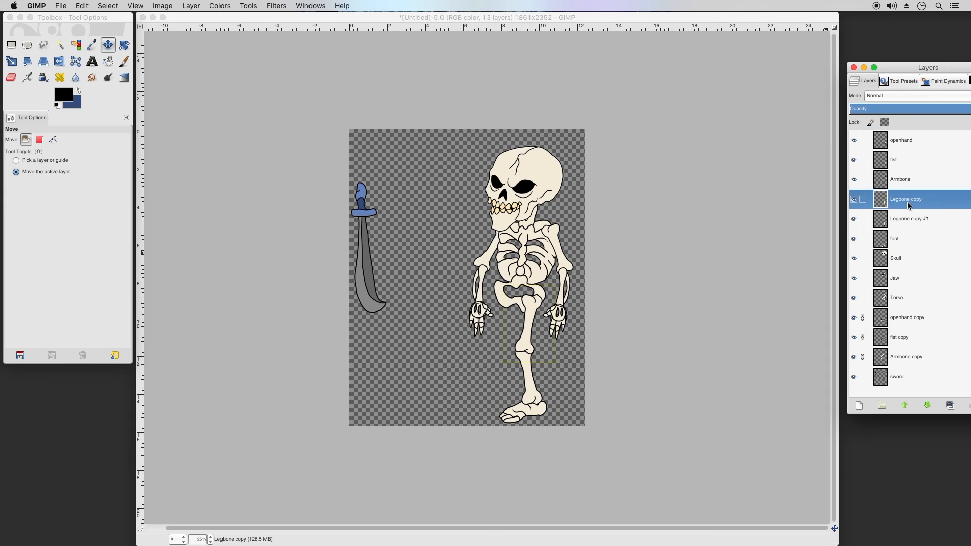
{"action": "right_click", "coordinate": [902, 205]}
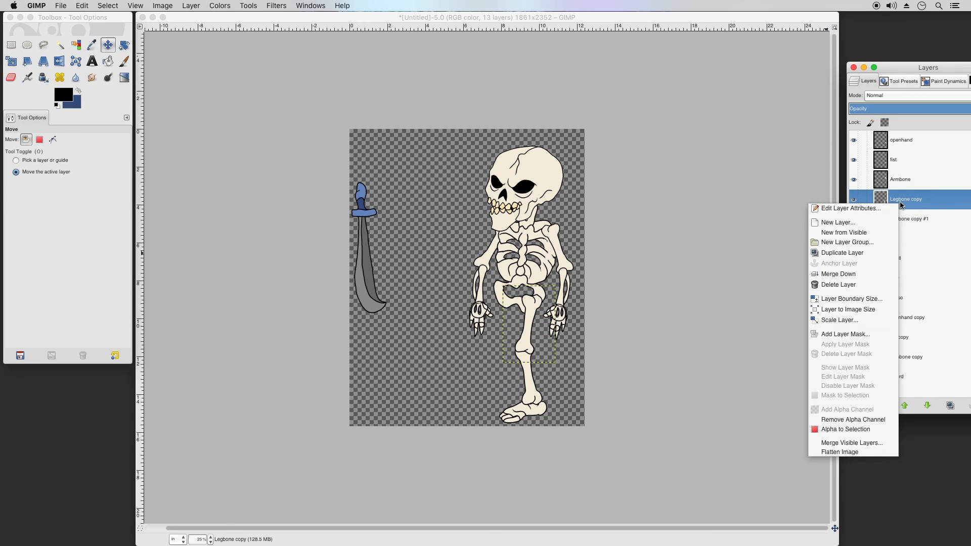
{"action": "left_click", "coordinate": [839, 275]}
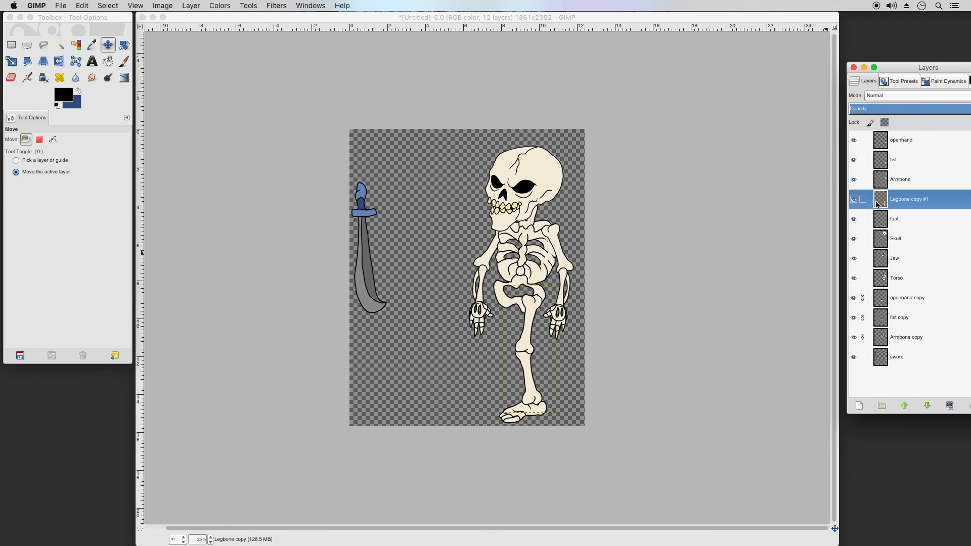
{"action": "left_click", "coordinate": [853, 199]}
{"action": "left_click", "coordinate": [854, 199]}
Nudge the merged leg down to fit the lengthened torso's hip, and shift the foot layer to meet the ankle.
{"action": "left_click", "coordinate": [108, 46]}
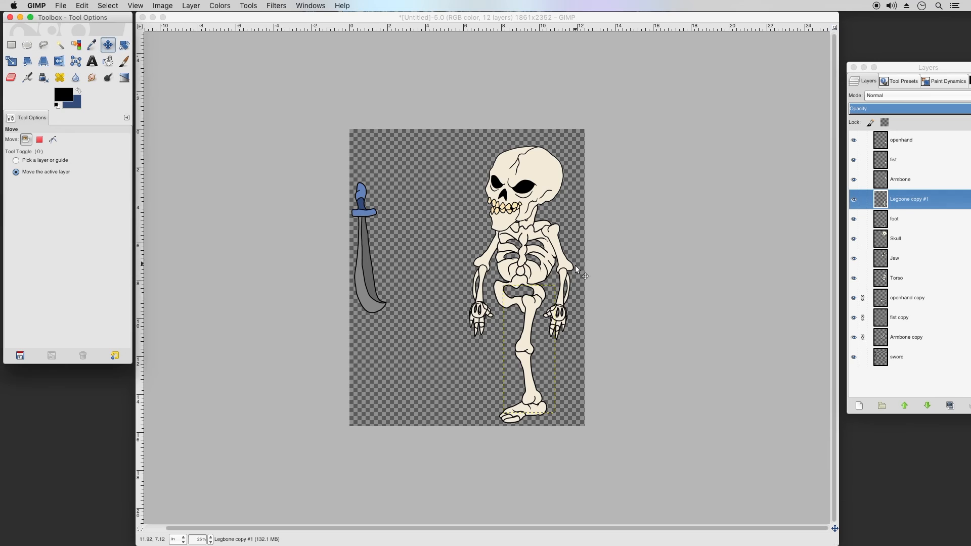
{"action": "left_click", "coordinate": [531, 313]}
{"action": "left_click_drag", "start_coordinate": [531, 314], "coordinate": [532, 317]}
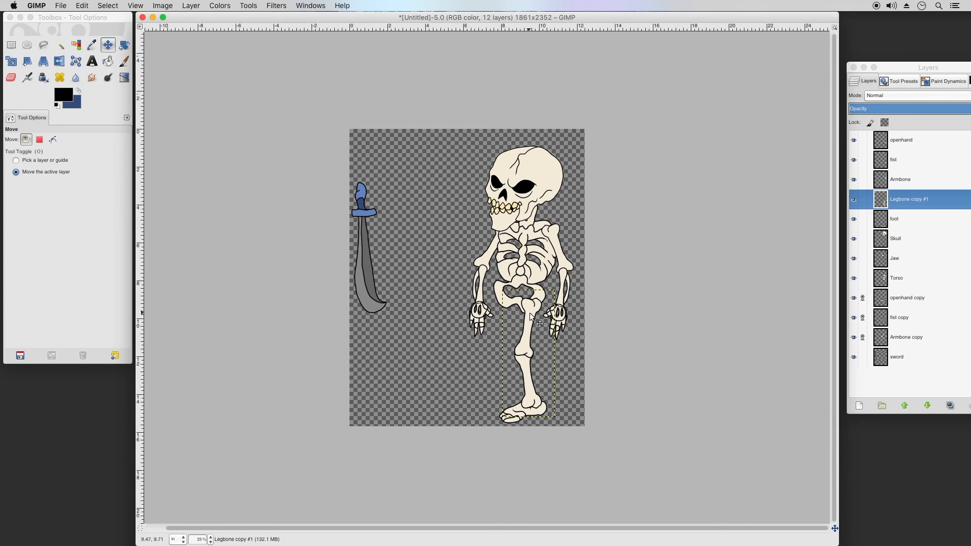
{"action": "left_click", "coordinate": [903, 219]}
{"action": "left_click", "coordinate": [531, 378]}
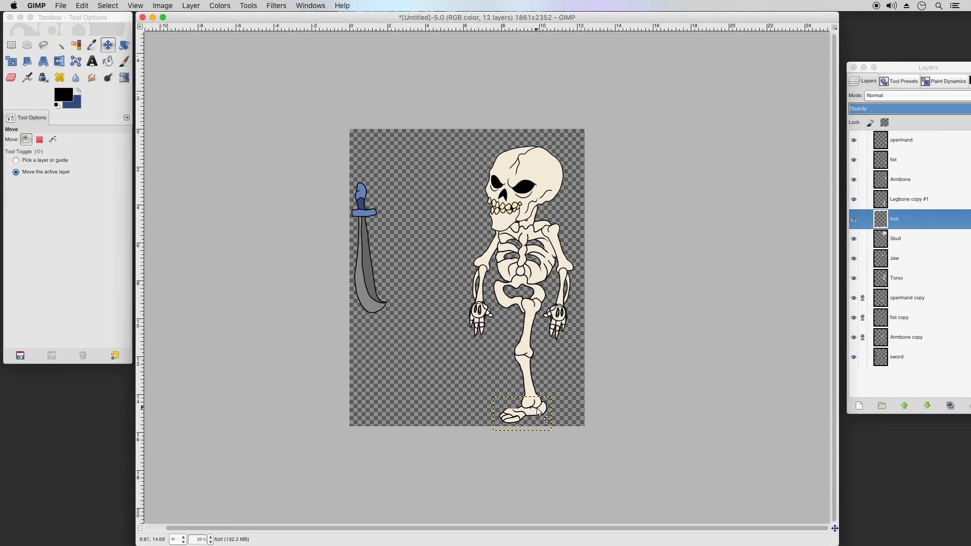
{"action": "left_click_drag", "start_coordinate": [544, 410], "coordinate": [537, 414]}
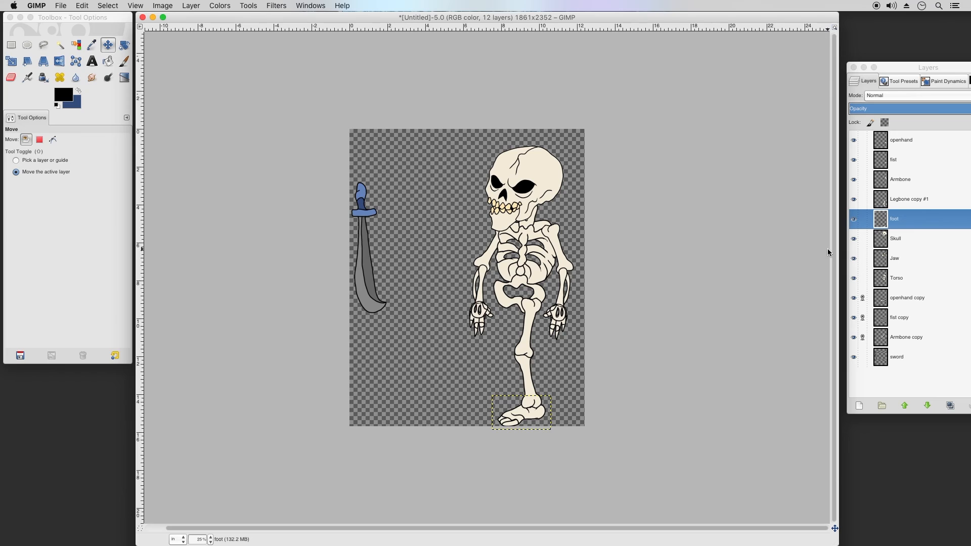
Merge Legbone copy #1 down into the foot layer, and toggle the merged layer's visibility to check it.
{"action": "left_click", "coordinate": [905, 202]}
{"action": "right_click", "coordinate": [905, 202]}
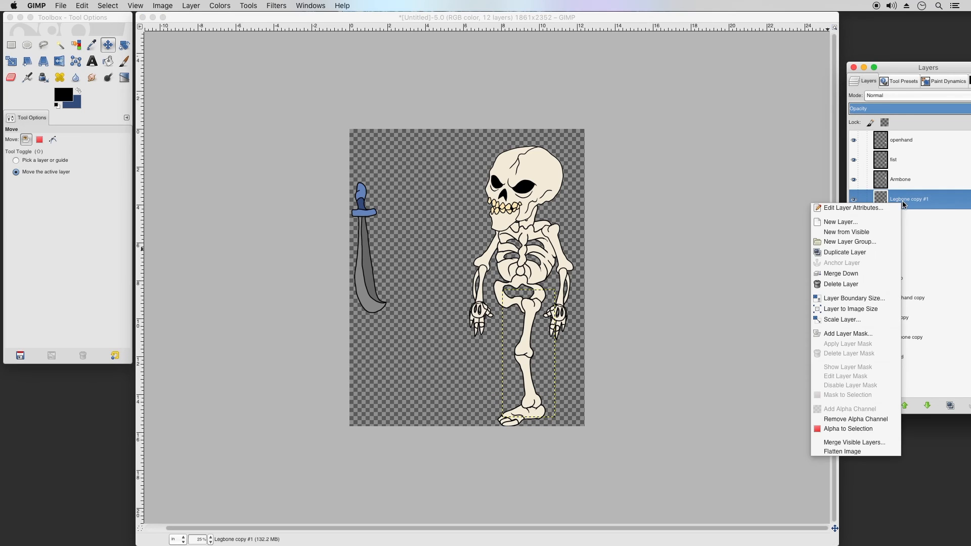
{"action": "left_click", "coordinate": [852, 277]}
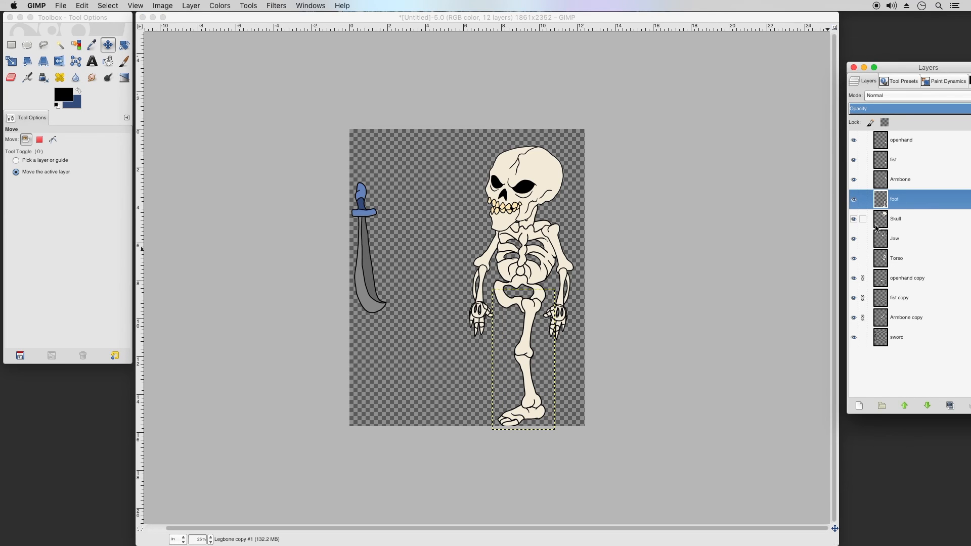
{"action": "left_click", "coordinate": [854, 199]}
{"action": "left_click", "coordinate": [854, 199]}
Duplicate the merged foot layer to directly below Torso, and move the leg copy across to the skeleton's opposite hip.
{"action": "right_click", "coordinate": [899, 202]}
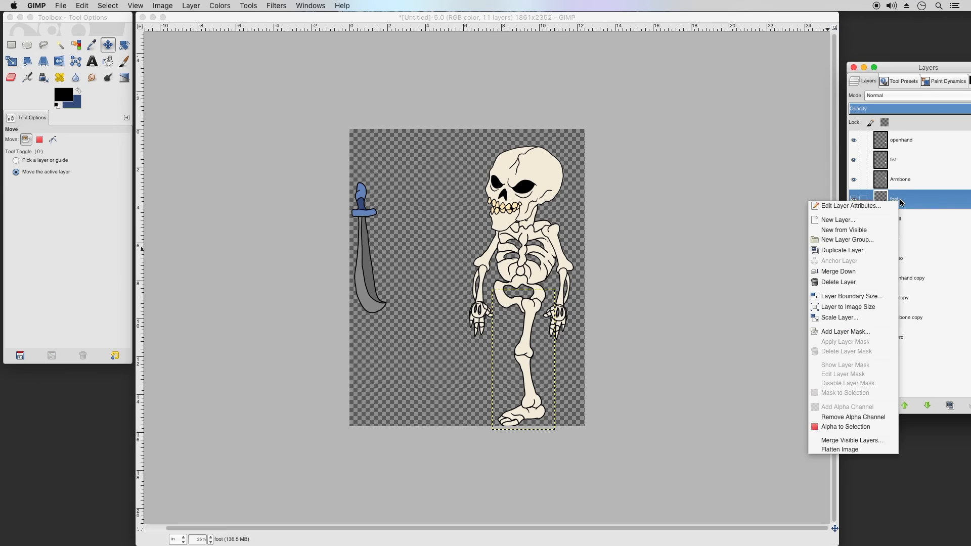
{"action": "left_click", "coordinate": [859, 253]}
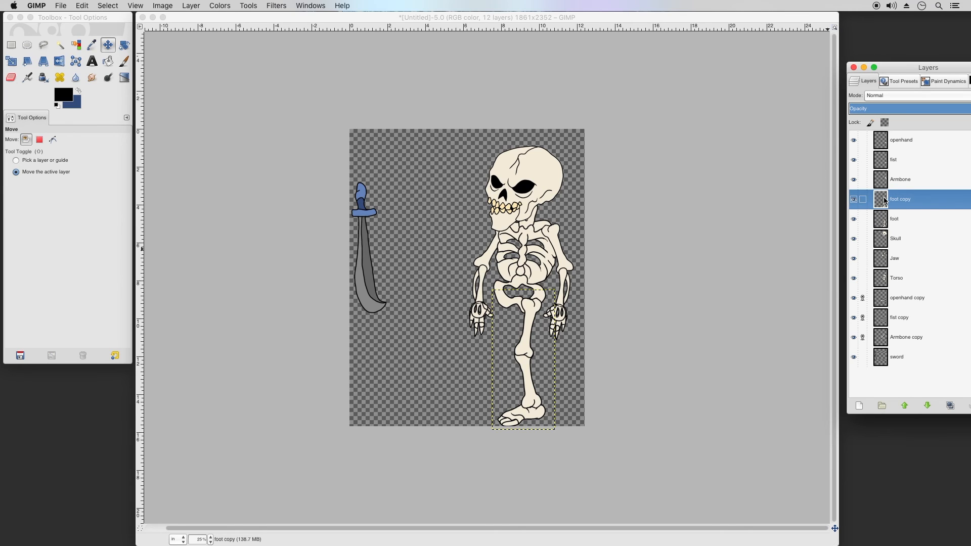
{"action": "left_click_drag", "start_coordinate": [884, 201], "coordinate": [916, 288]}
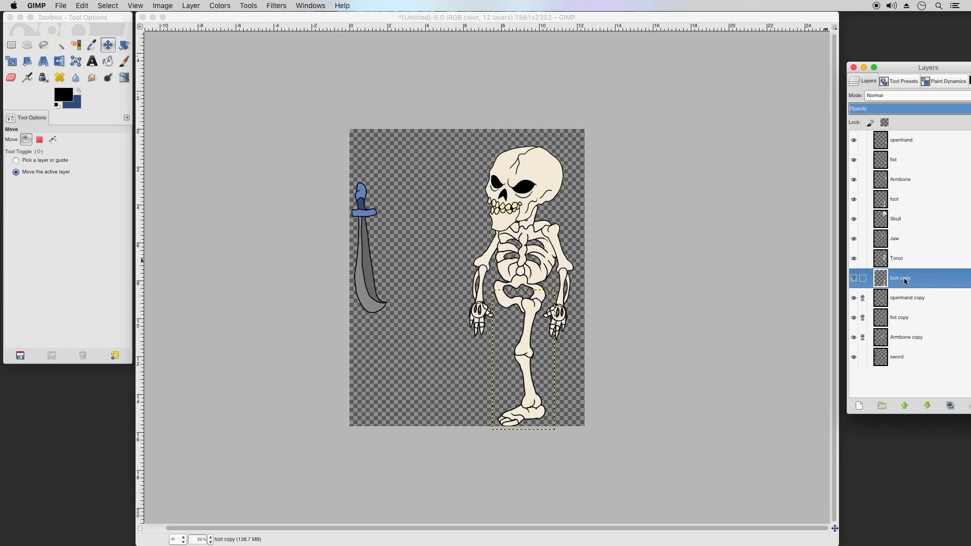
{"action": "left_click_drag", "start_coordinate": [536, 324], "coordinate": [508, 316]}
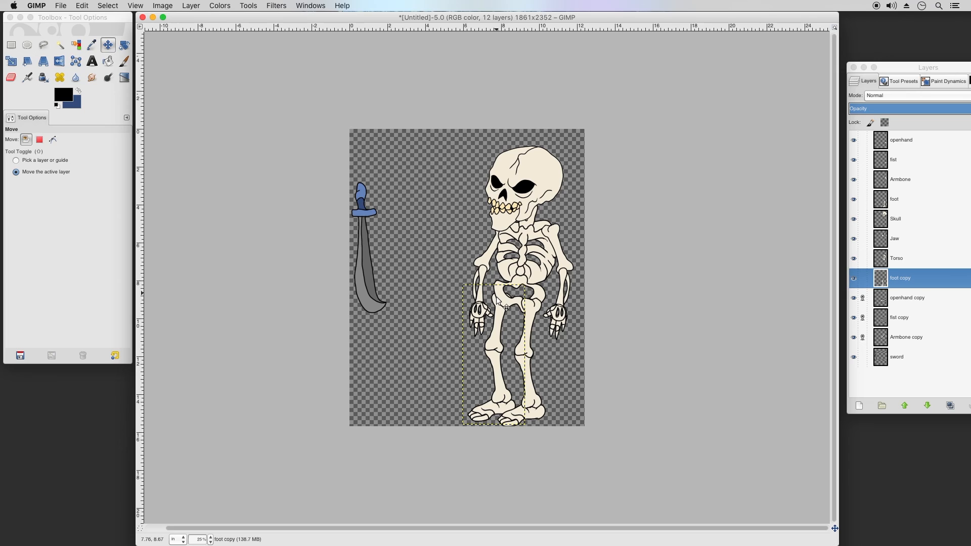
{"action": "left_click_drag", "start_coordinate": [504, 324], "coordinate": [503, 322]}
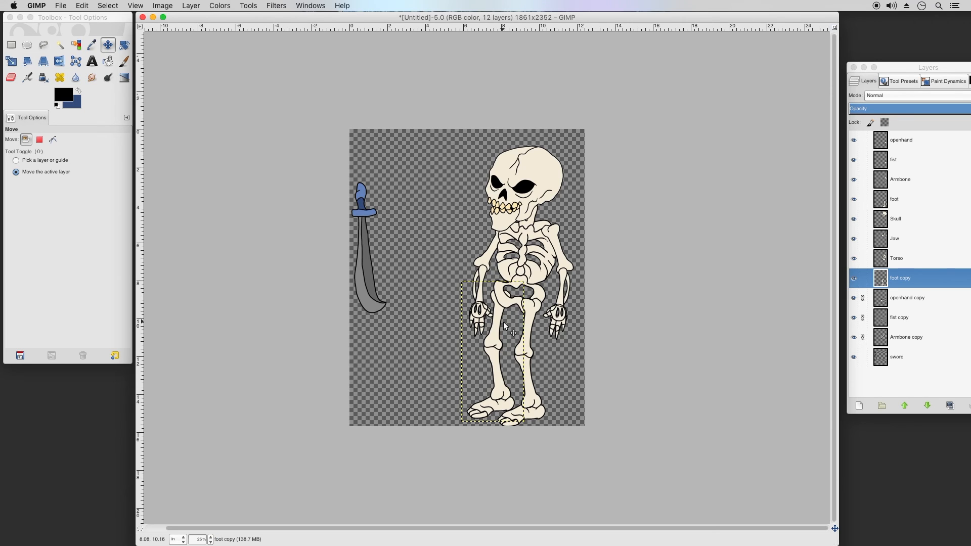
Compare foot copy above and below Torso, leave it directly above, and nudge the leg down to fit the hip.
{"action": "left_click", "coordinate": [885, 281]}
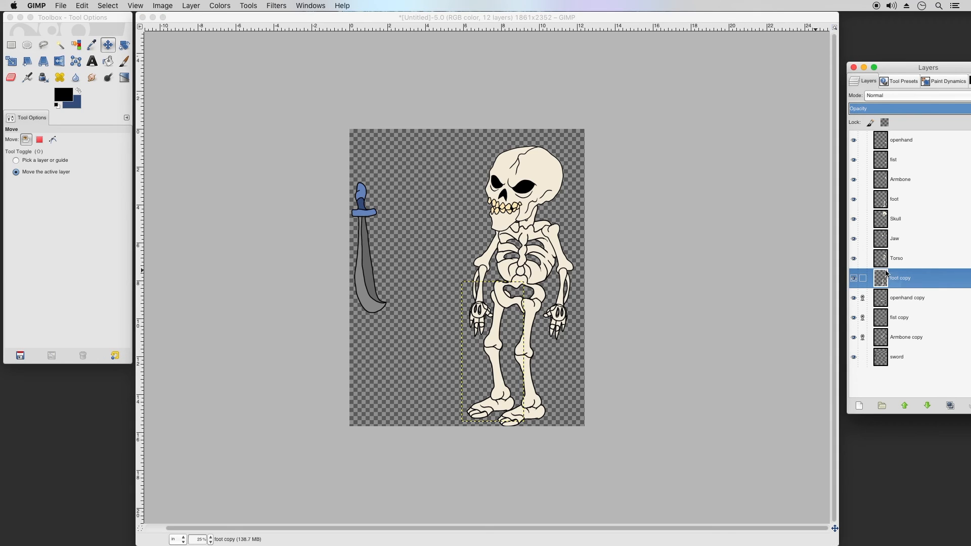
{"action": "left_click_drag", "start_coordinate": [888, 274], "coordinate": [898, 250]}
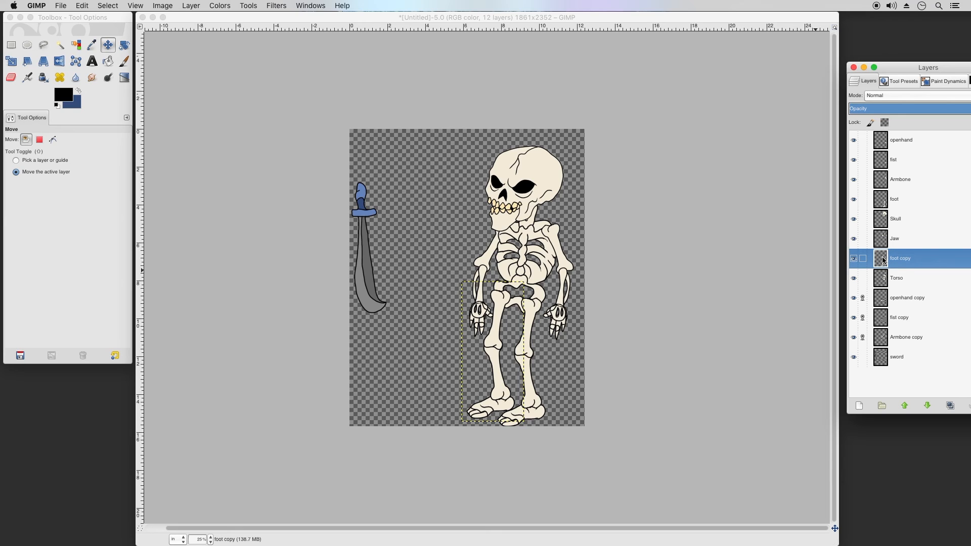
{"action": "left_click_drag", "start_coordinate": [885, 262], "coordinate": [884, 289]}
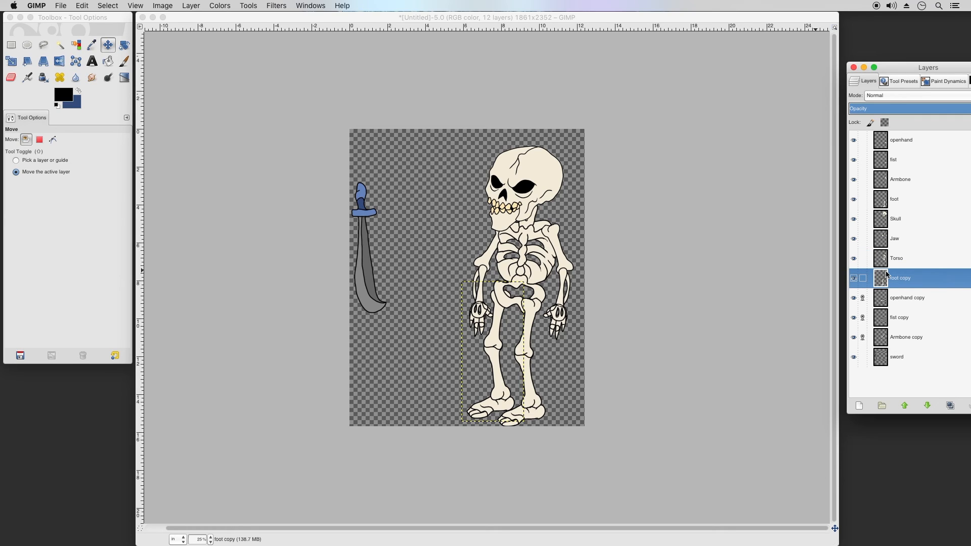
{"action": "left_click_drag", "start_coordinate": [888, 275], "coordinate": [895, 259]}
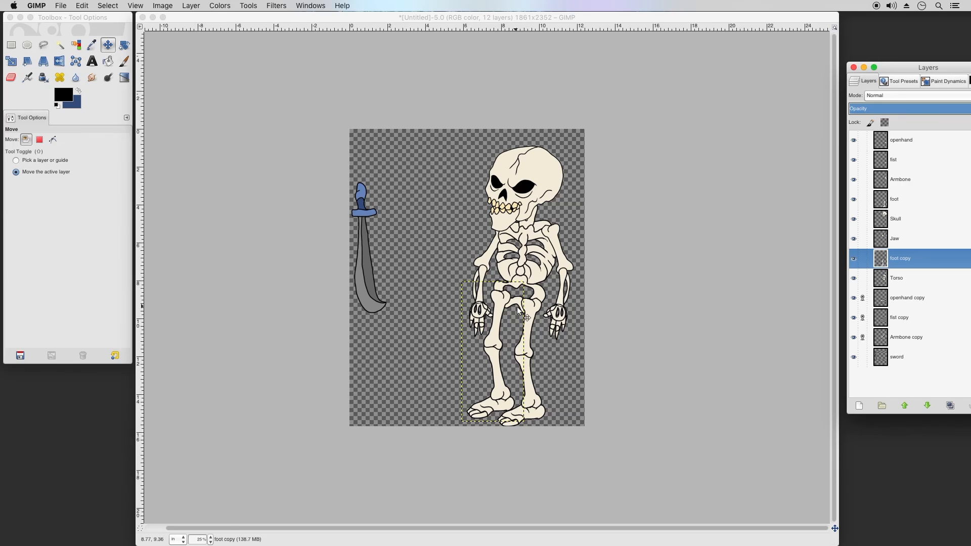
{"action": "left_click_drag", "start_coordinate": [502, 306], "coordinate": [504, 311]}
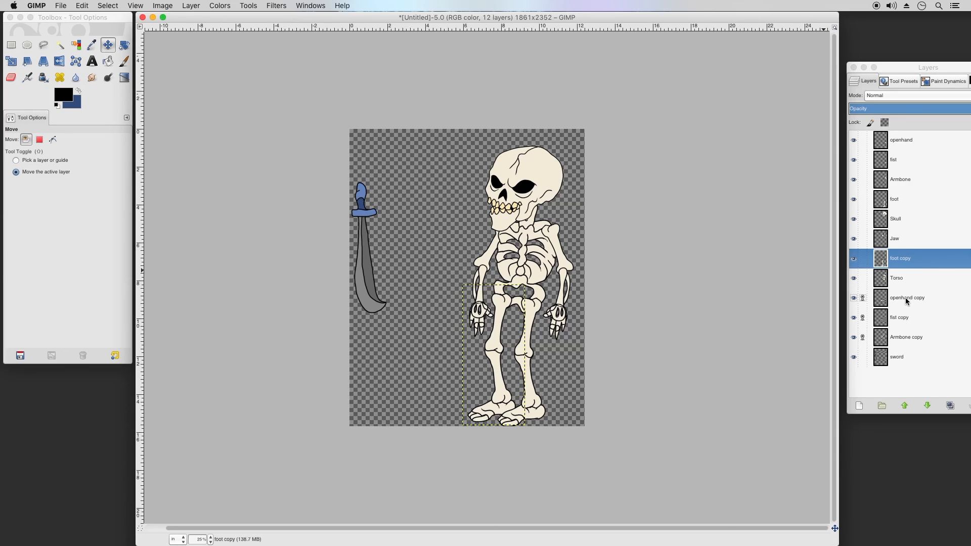
Move the foot layer down the stack to directly below Jaw and above foot copy.
{"action": "left_click", "coordinate": [911, 263]}
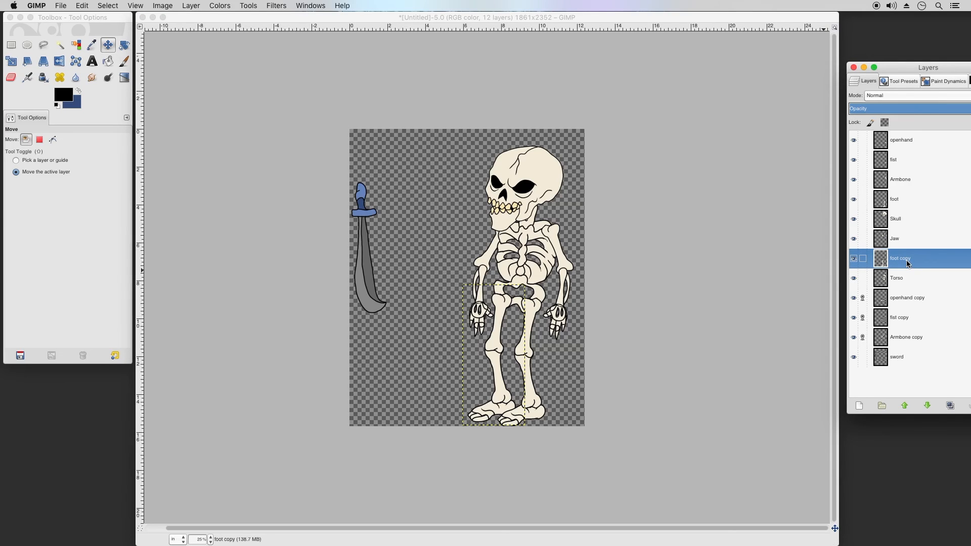
{"action": "left_click", "coordinate": [904, 337]}
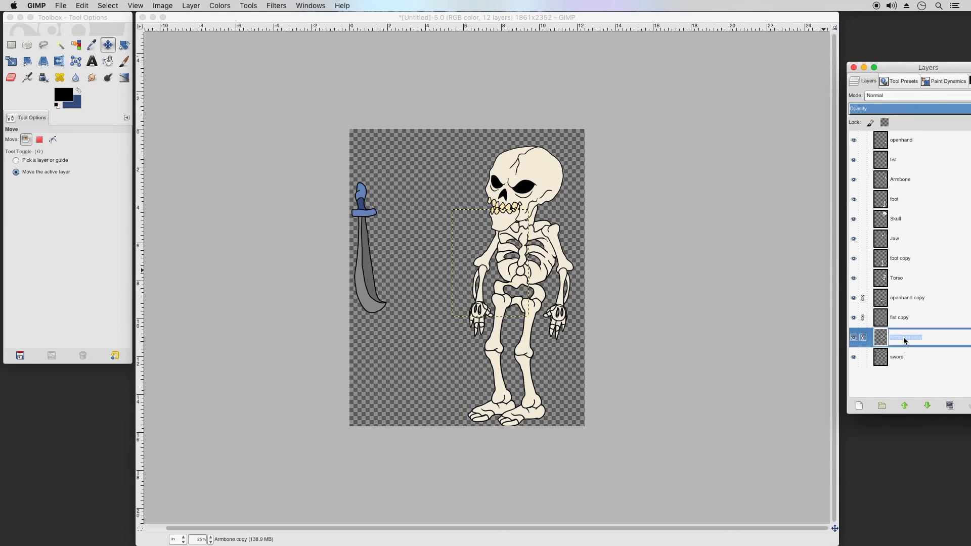
{"action": "left_click", "coordinate": [908, 281]}
{"action": "left_click", "coordinate": [906, 258]}
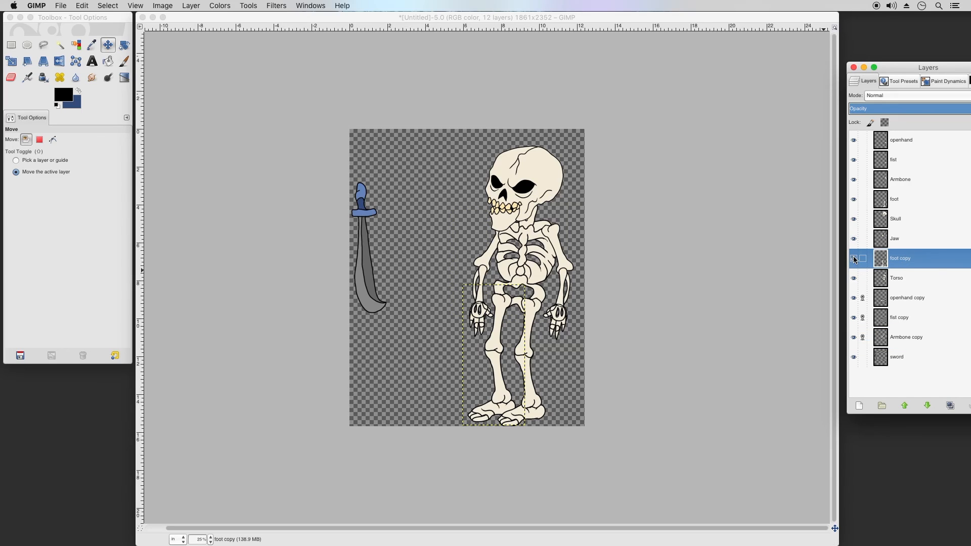
{"action": "left_click", "coordinate": [899, 207]}
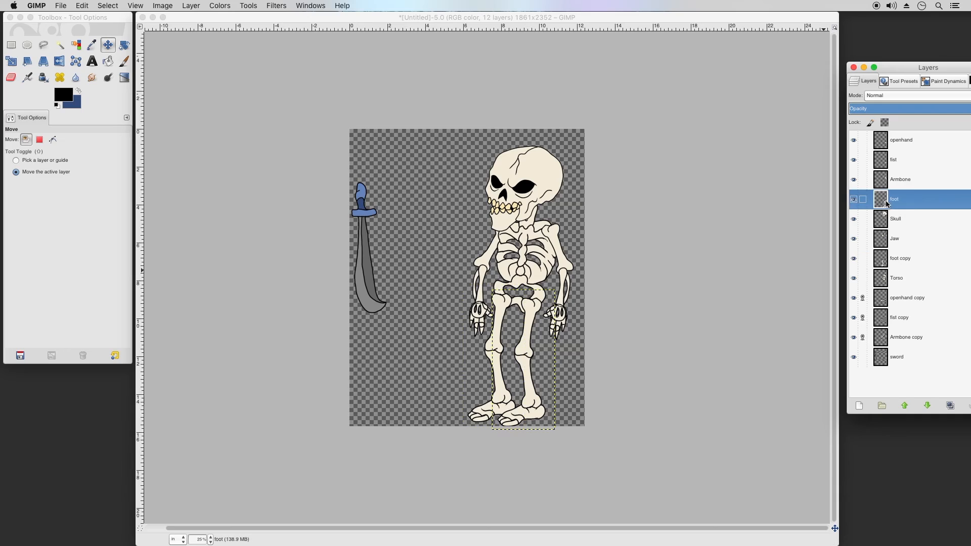
{"action": "left_click_drag", "start_coordinate": [888, 205], "coordinate": [907, 252]}
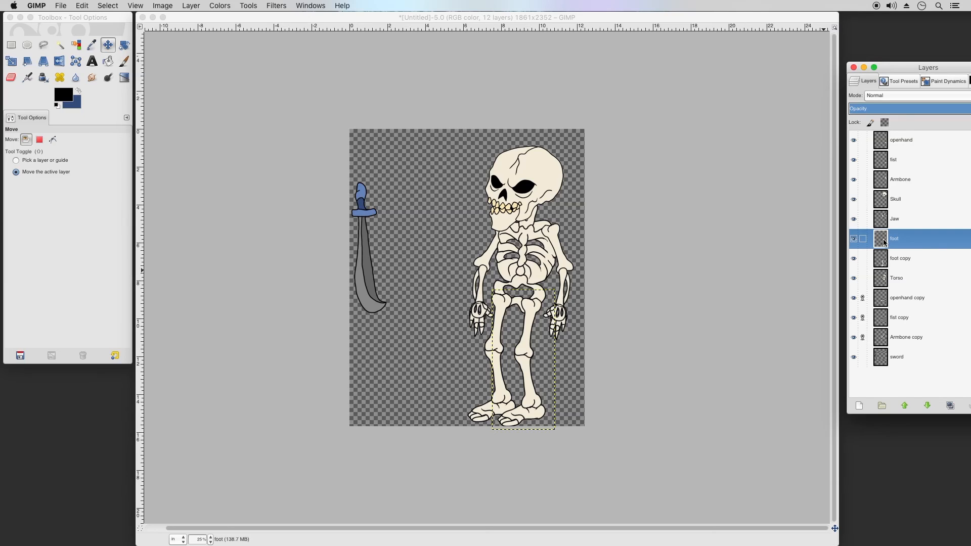
Step through the layers from foot copy up to openhand, and toggle openhand's visibility to check the fist beneath it.
{"action": "left_click", "coordinate": [906, 257]}
{"action": "left_click", "coordinate": [904, 232]}
{"action": "left_click", "coordinate": [902, 220]}
{"action": "left_click", "coordinate": [902, 199]}
{"action": "left_click", "coordinate": [902, 180]}
{"action": "left_click", "coordinate": [902, 161]}
{"action": "left_click", "coordinate": [899, 141]}
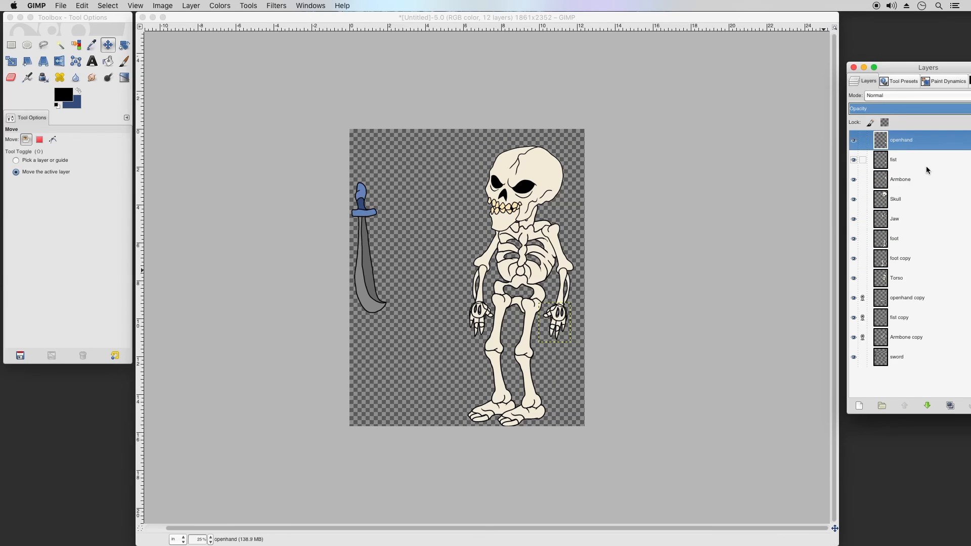
{"action": "left_click", "coordinate": [855, 140]}
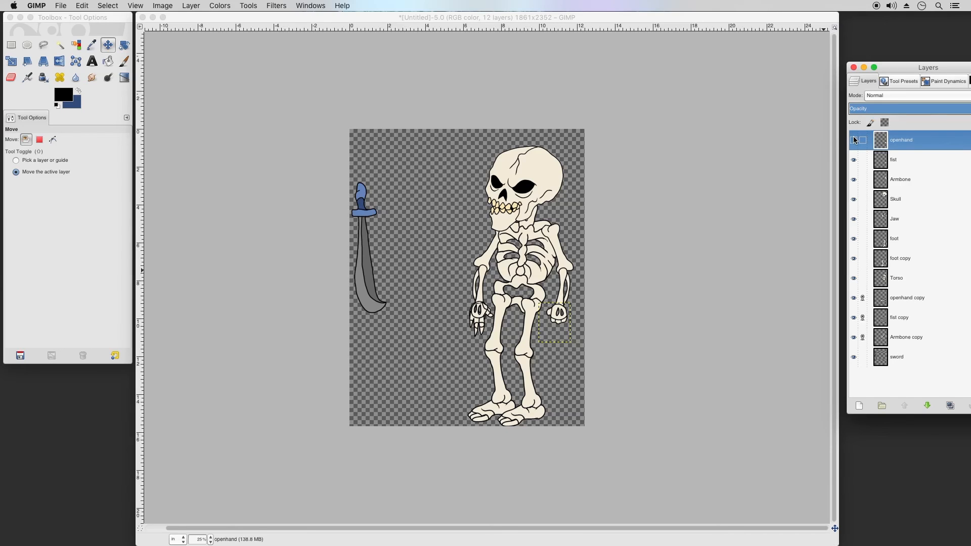
{"action": "left_click", "coordinate": [855, 141]}
Link the openhand and fist layers together with openhand copy and fist copy, and unlink Armbone copy.
{"action": "left_click", "coordinate": [897, 164]}
{"action": "left_click", "coordinate": [863, 160]}
{"action": "left_click", "coordinate": [863, 140]}
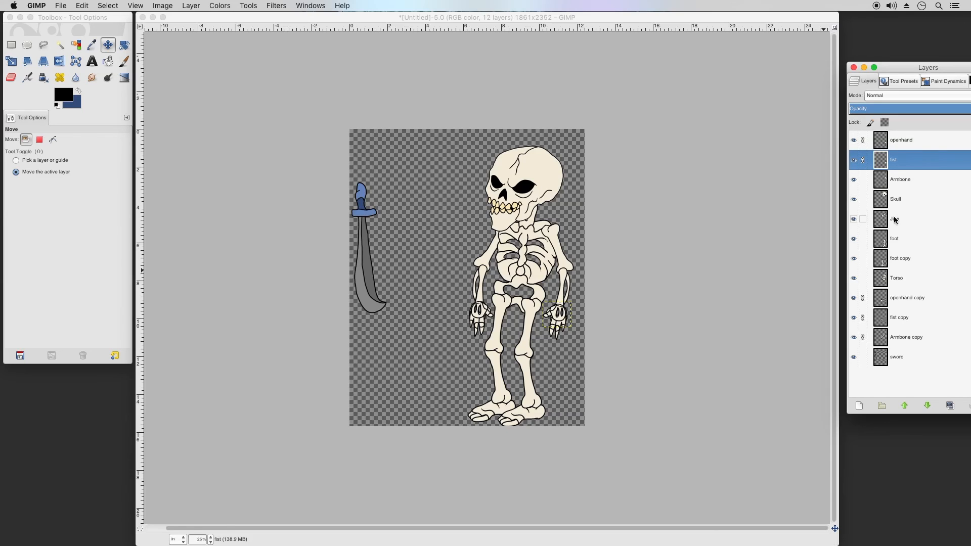
{"action": "left_click", "coordinate": [863, 298]}
{"action": "left_click", "coordinate": [864, 298]}
{"action": "left_click", "coordinate": [863, 337]}
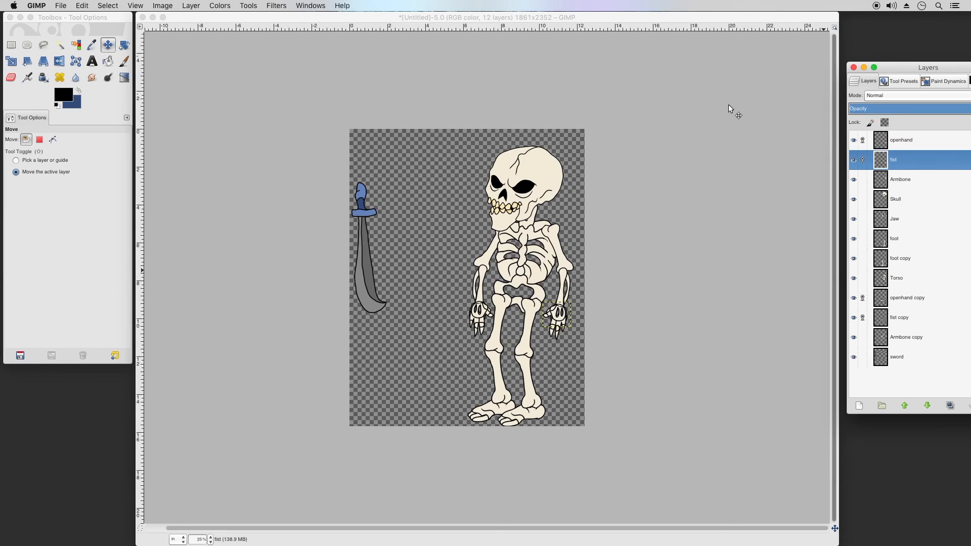
Scale up the linked hand layers so that openhand measures about 1.9 by 2.6 in.
{"action": "left_click", "coordinate": [929, 141]}
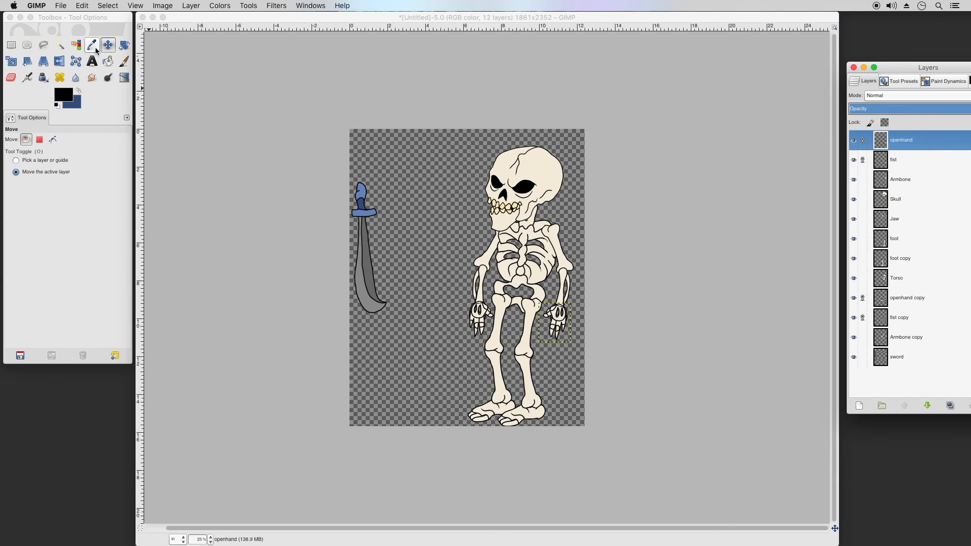
{"action": "left_click", "coordinate": [11, 61]}
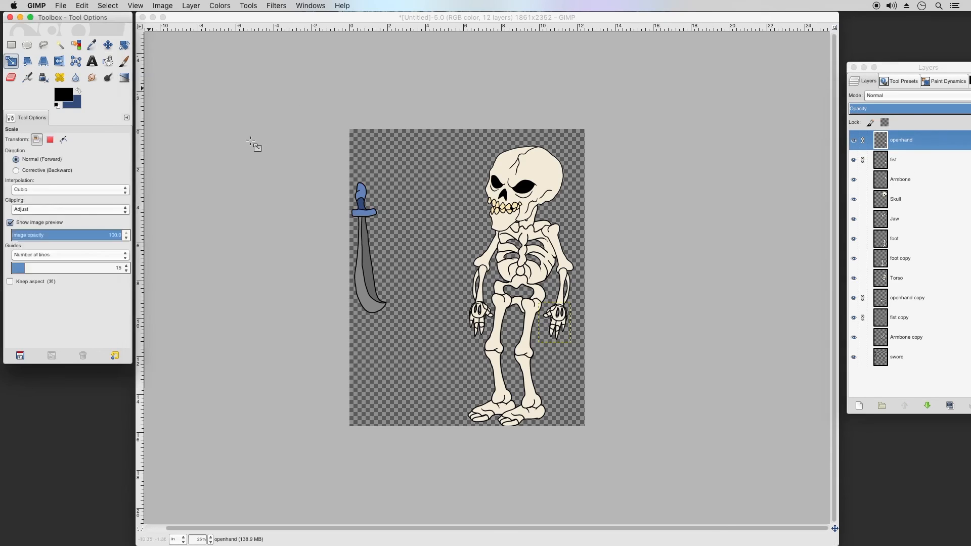
{"action": "left_click", "coordinate": [571, 346]}
{"action": "left_click_drag", "start_coordinate": [576, 351], "coordinate": [578, 358]}
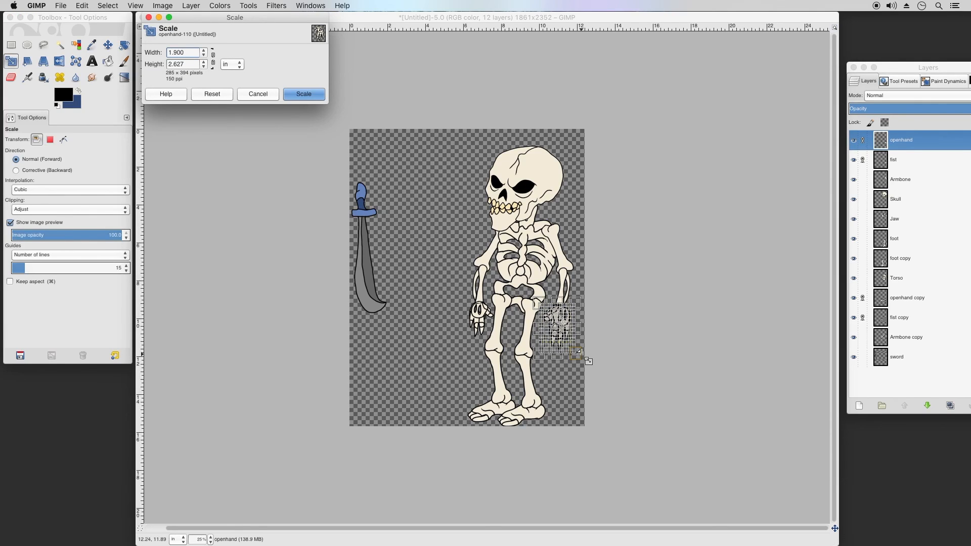
{"action": "left_click", "coordinate": [303, 95]}
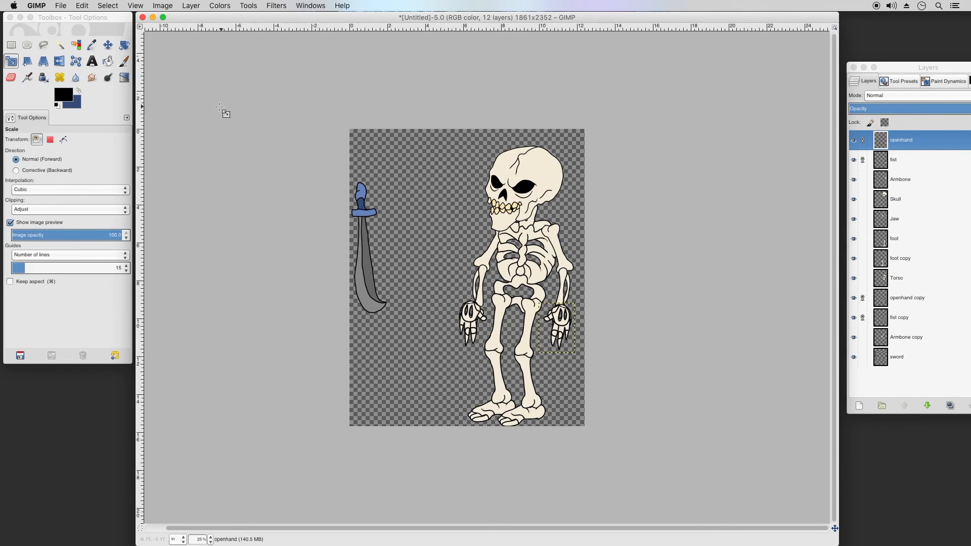
Shift the linked hands so openhand and fist fit the near arm's wrist, and unlink all four hand layers.
{"action": "left_click", "coordinate": [108, 45]}
{"action": "left_click_drag", "start_coordinate": [567, 325], "coordinate": [565, 320]}
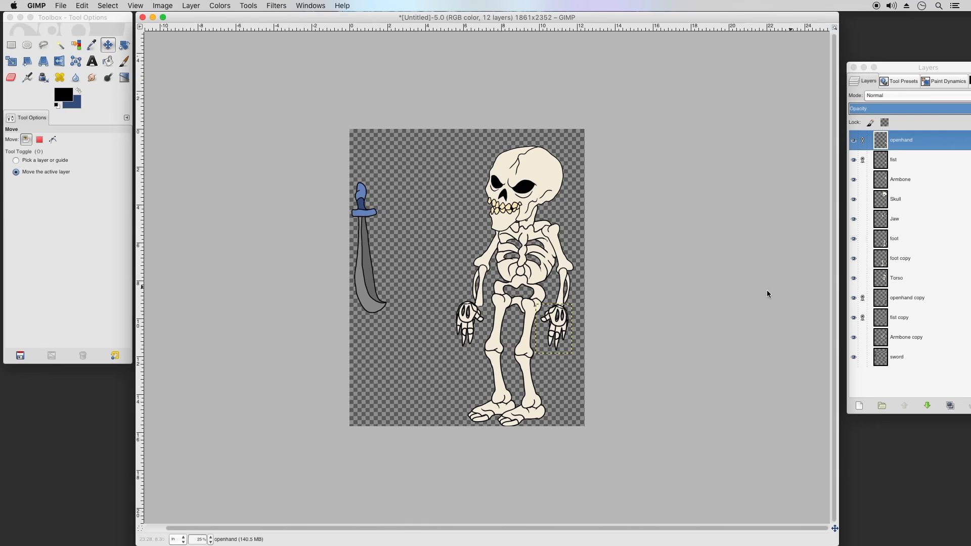
{"action": "left_click", "coordinate": [863, 318]}
{"action": "left_click", "coordinate": [864, 298]}
{"action": "left_click", "coordinate": [863, 160]}
{"action": "left_click", "coordinate": [863, 140]}
Link openhand copy with fist copy, move them onto the far arm's wrist, and unlink them.
{"action": "left_click", "coordinate": [900, 320]}
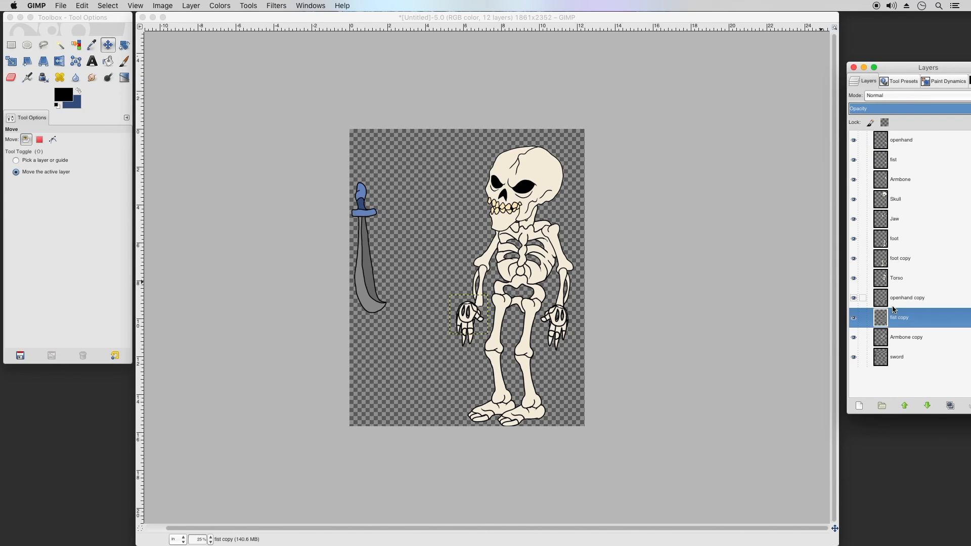
{"action": "left_click", "coordinate": [863, 298]}
{"action": "left_click", "coordinate": [864, 317]}
{"action": "left_click_drag", "start_coordinate": [470, 314], "coordinate": [485, 317]}
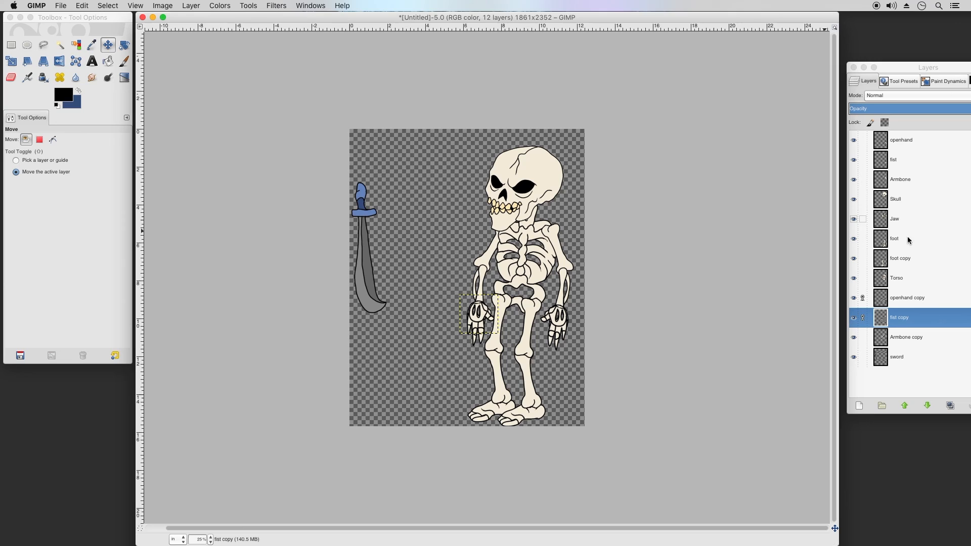
{"action": "left_click", "coordinate": [863, 298]}
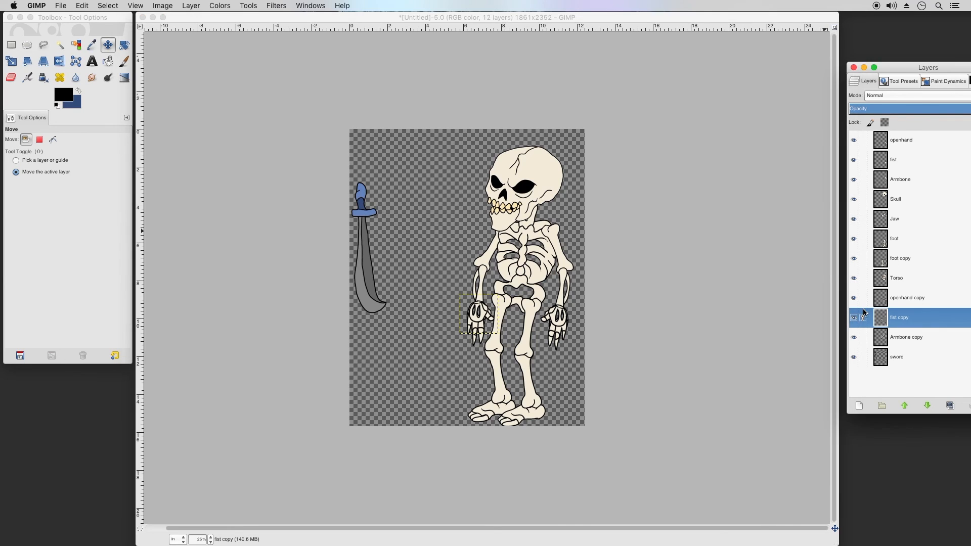
Move the sword layer to between fist and Armbone, and place the sword over the torso beside the near arm.
{"action": "left_click_drag", "start_coordinate": [903, 355], "coordinate": [914, 174]}
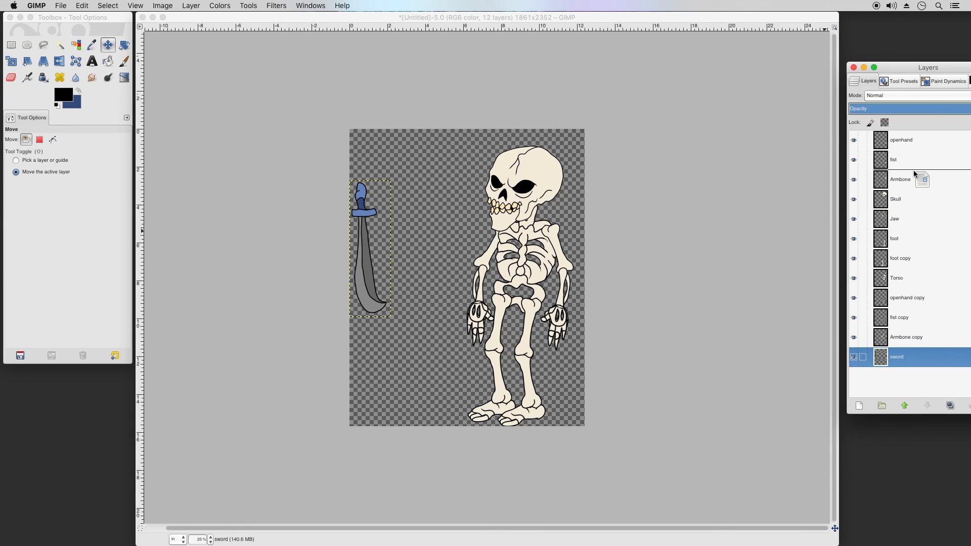
{"action": "left_click_drag", "start_coordinate": [913, 169], "coordinate": [912, 172]}
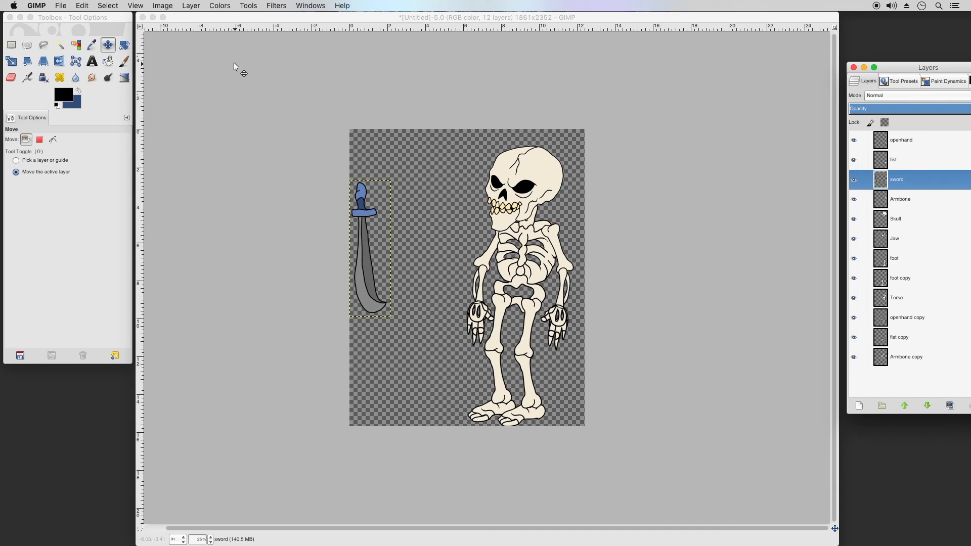
{"action": "left_click", "coordinate": [108, 46]}
{"action": "left_click_drag", "start_coordinate": [363, 221], "coordinate": [528, 331]}
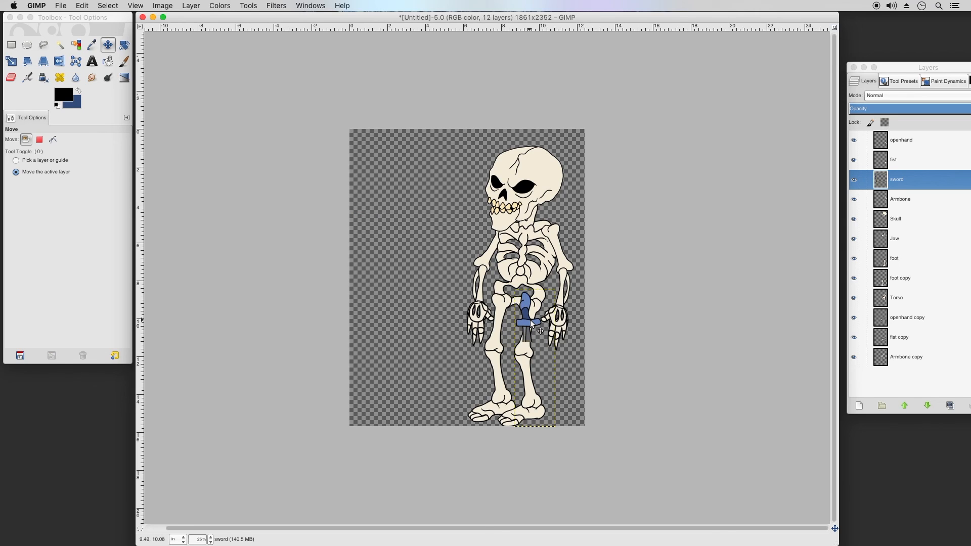
{"action": "left_click_drag", "start_coordinate": [532, 324], "coordinate": [540, 277]}
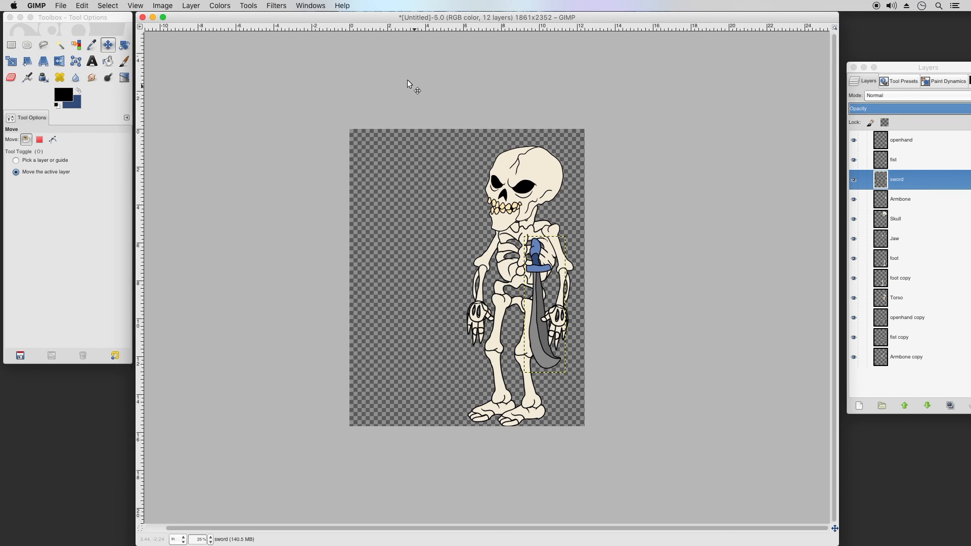
Flip the sword layer horizontally.
{"action": "left_click", "coordinate": [248, 6]}
{"action": "mouse_move", "coordinate": [191, 6]}
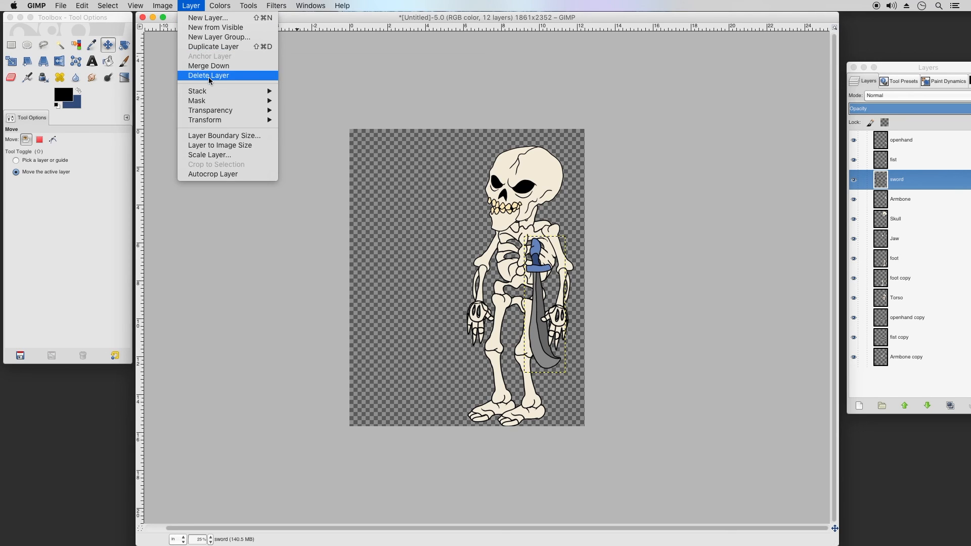
{"action": "mouse_move", "coordinate": [223, 120]}
{"action": "left_click", "coordinate": [318, 122]}
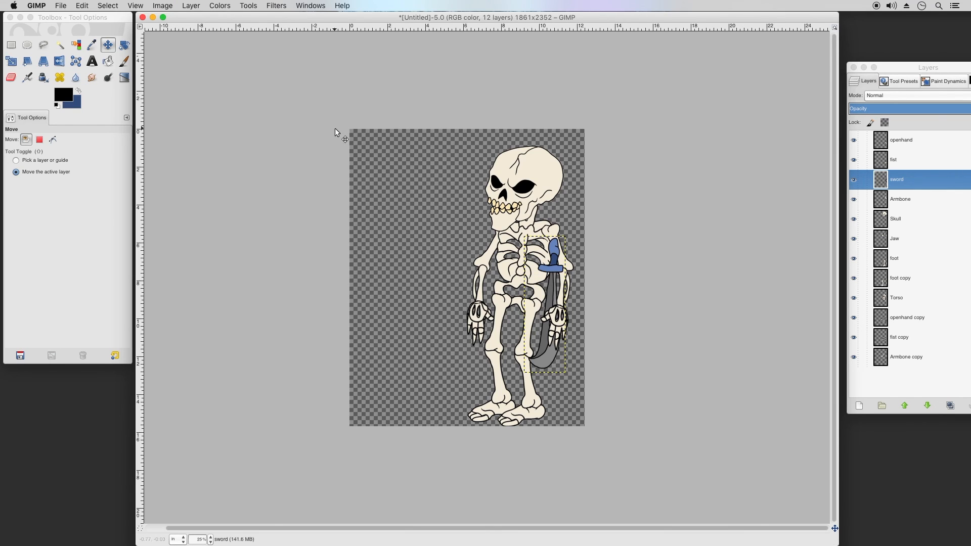
Fit the image canvas to the extents of all layers.
{"action": "left_click", "coordinate": [202, 5]}
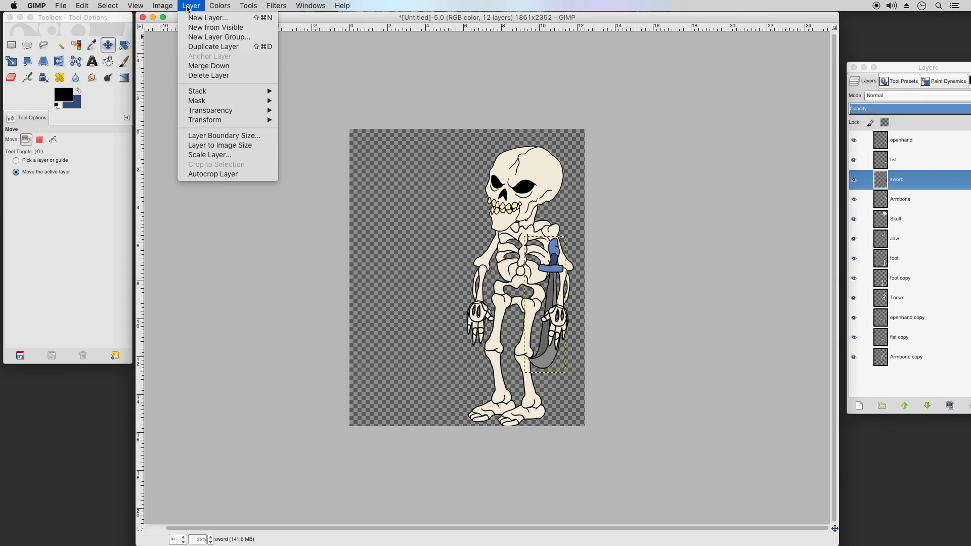
{"action": "mouse_move", "coordinate": [167, 7]}
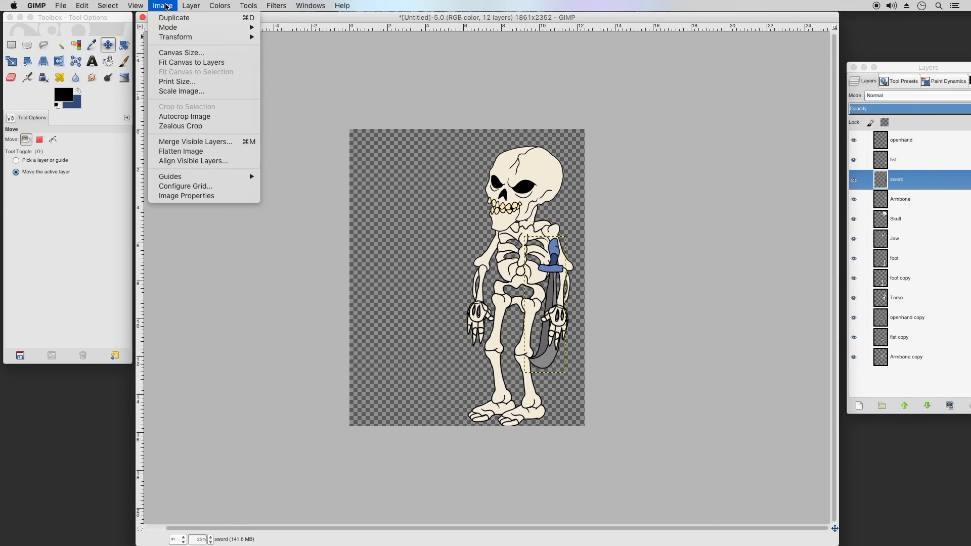
{"action": "left_click", "coordinate": [182, 63]}
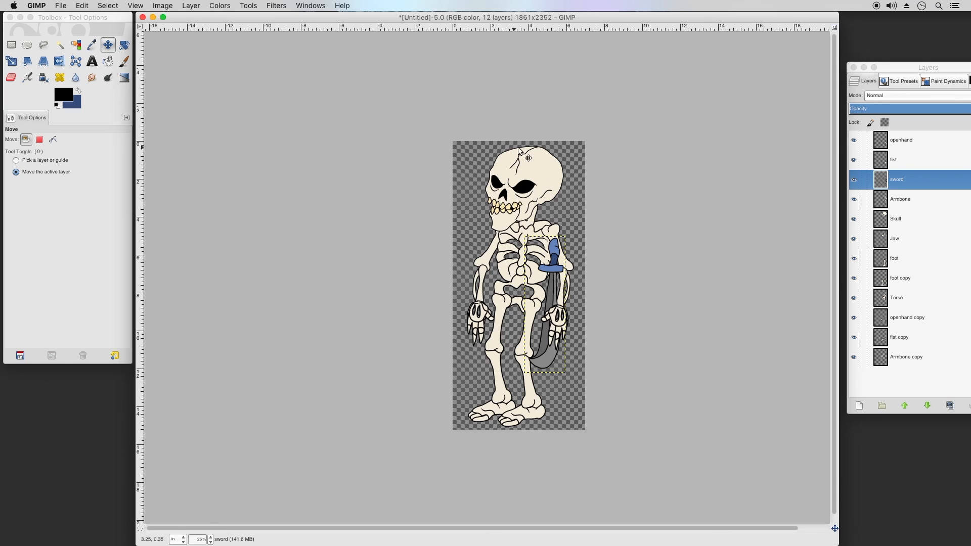
Review the individual body-part layers and their boundaries, and examine the torso and sword at 100% zoom.
{"action": "left_click", "coordinate": [899, 223]}
{"action": "left_click", "coordinate": [898, 241]}
{"action": "left_click", "coordinate": [896, 263]}
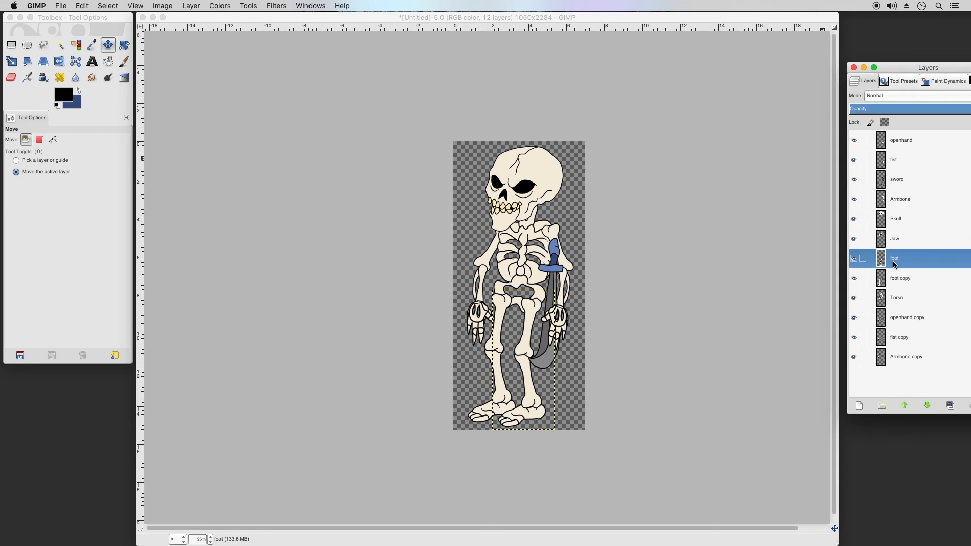
{"action": "left_click", "coordinate": [906, 136]}
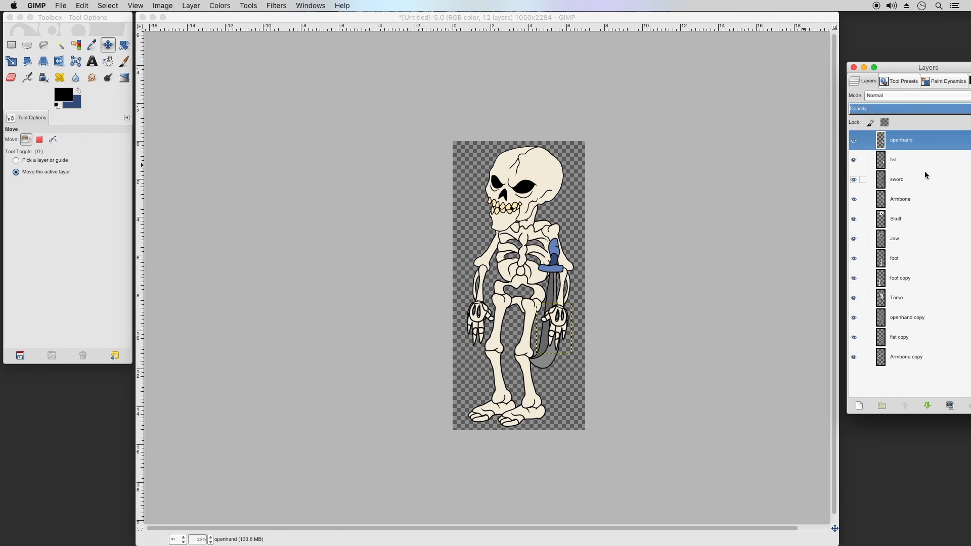
{"action": "left_click", "coordinate": [906, 162]}
{"action": "left_click", "coordinate": [903, 217]}
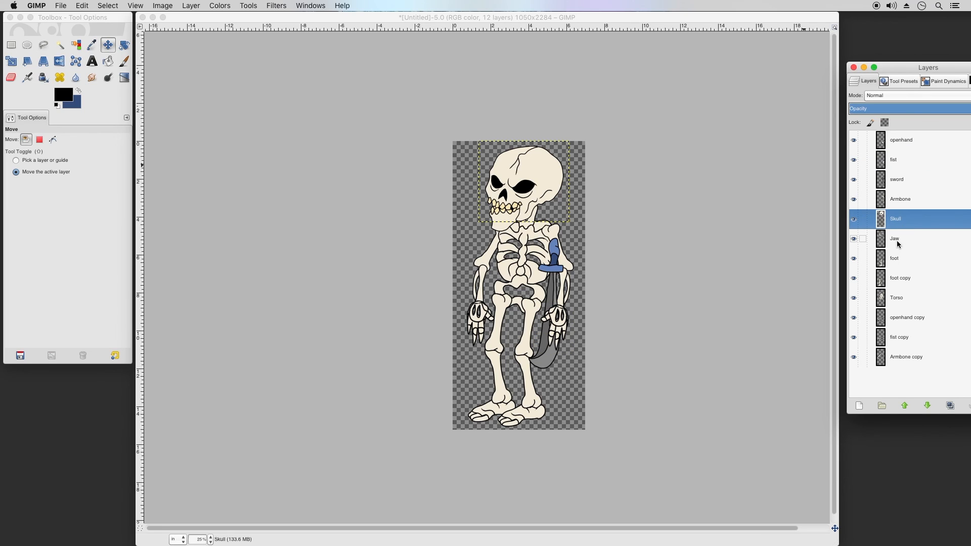
{"action": "left_click", "coordinate": [890, 242]}
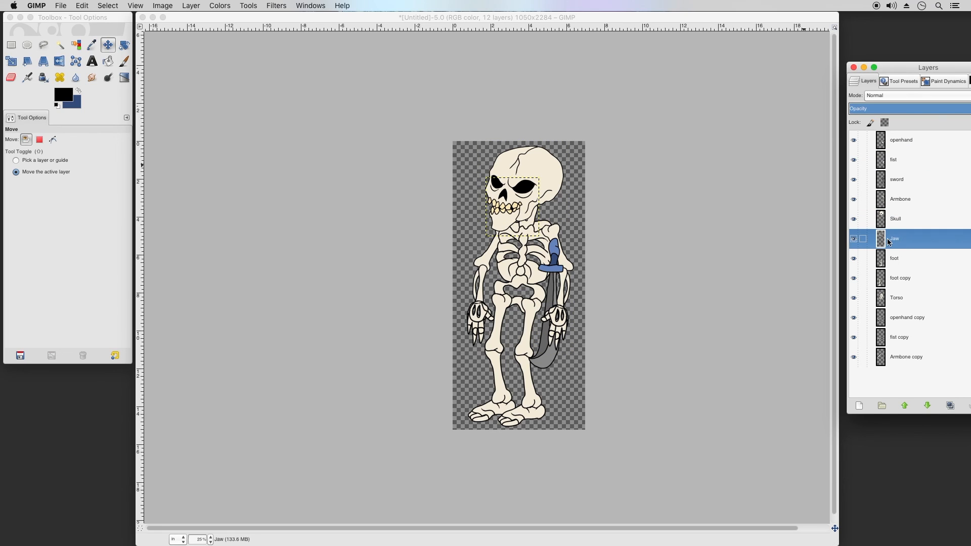
{"action": "left_click", "coordinate": [212, 540]}
{"action": "left_click", "coordinate": [204, 485]}
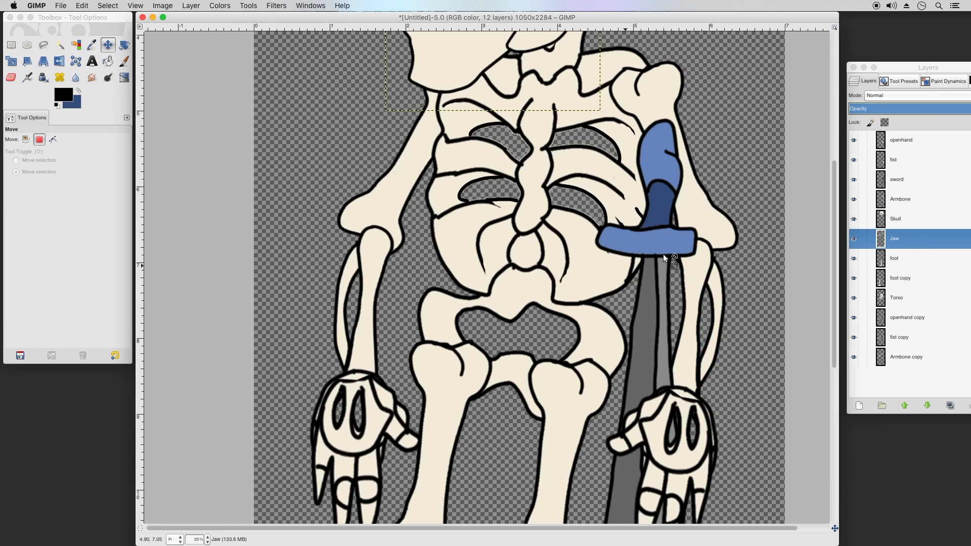
{"action": "scroll", "coordinate": [530, 264], "scroll_direction": "up", "scroll_amount": 4}
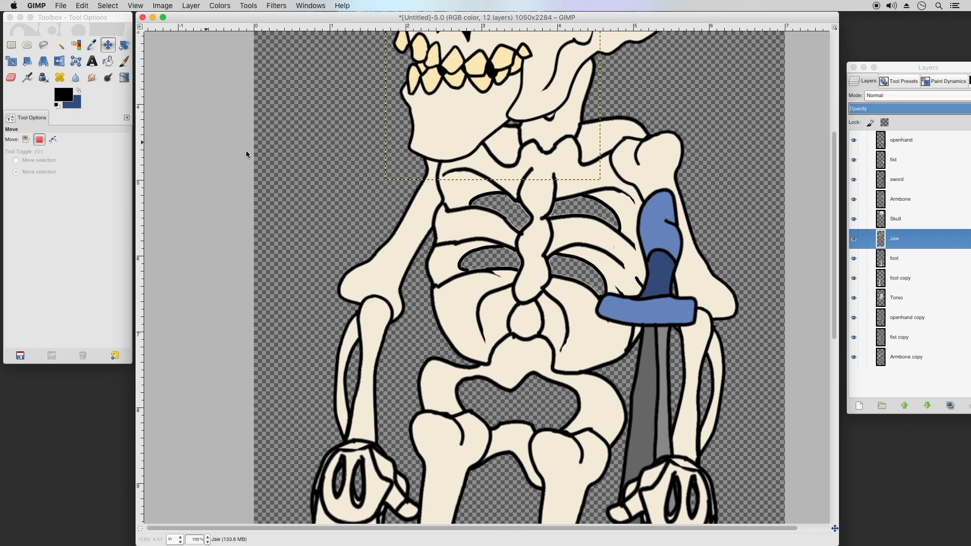
Add a new 1050 x 2284 px layer filled with the background color directly above the Armbone copy layer.
{"action": "left_click", "coordinate": [11, 77]}
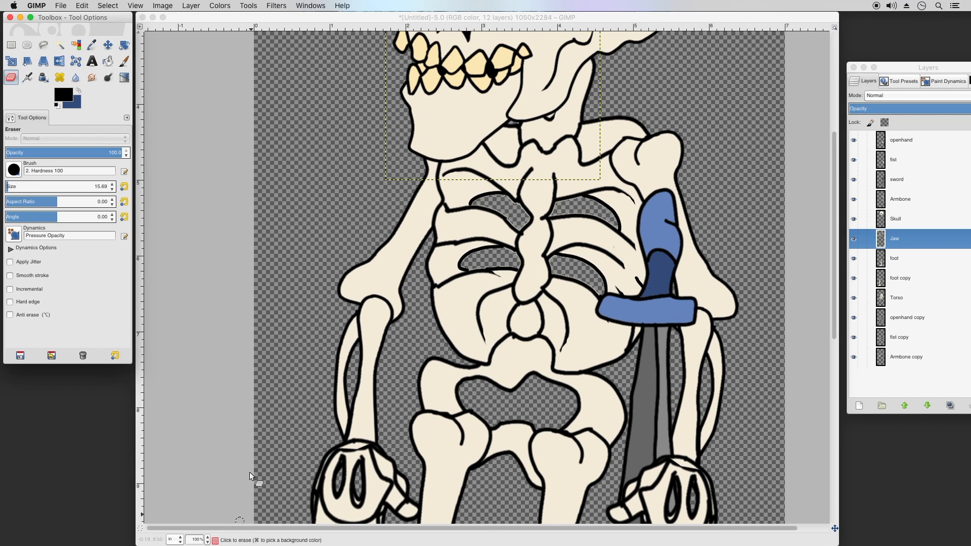
{"action": "left_click", "coordinate": [903, 357]}
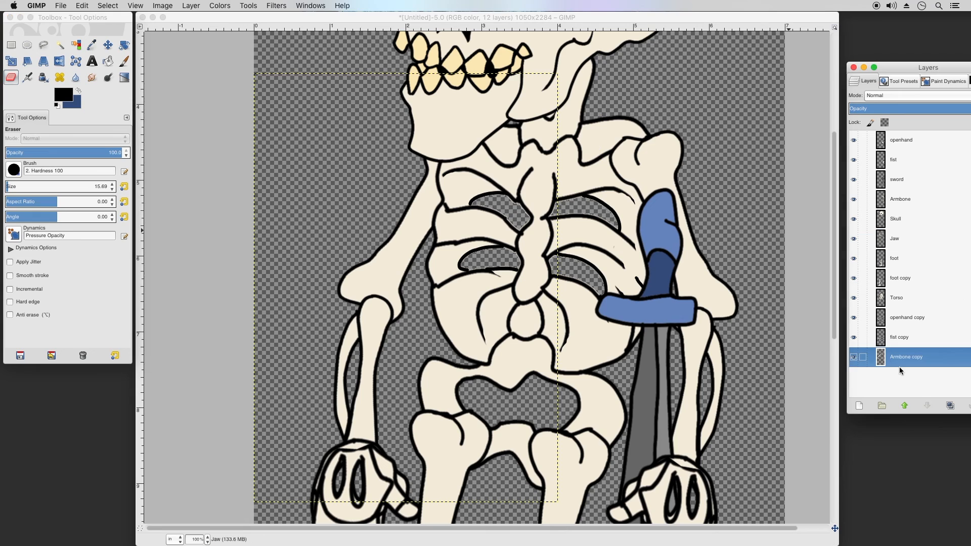
{"action": "left_click", "coordinate": [190, 5]}
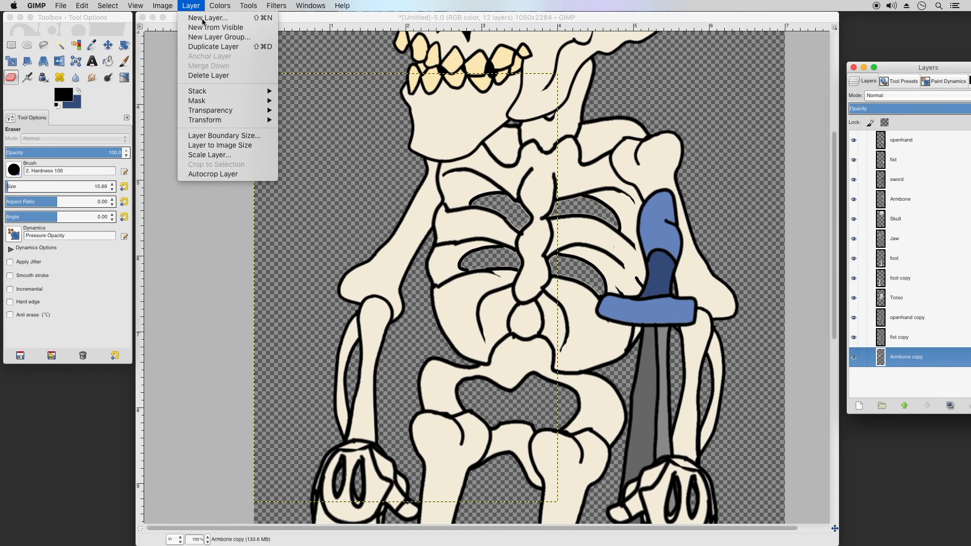
{"action": "left_click", "coordinate": [204, 22]}
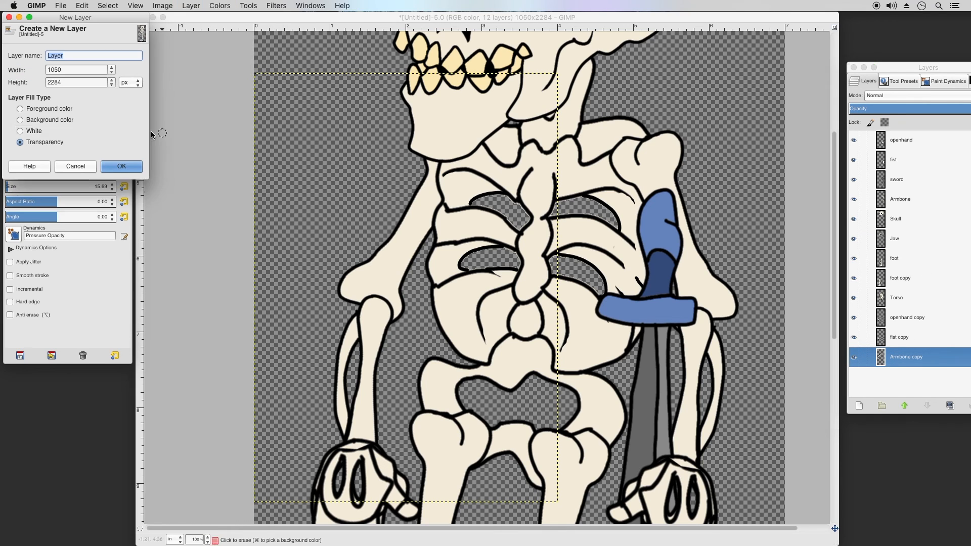
{"action": "left_click", "coordinate": [36, 121]}
{"action": "left_click", "coordinate": [123, 166]}
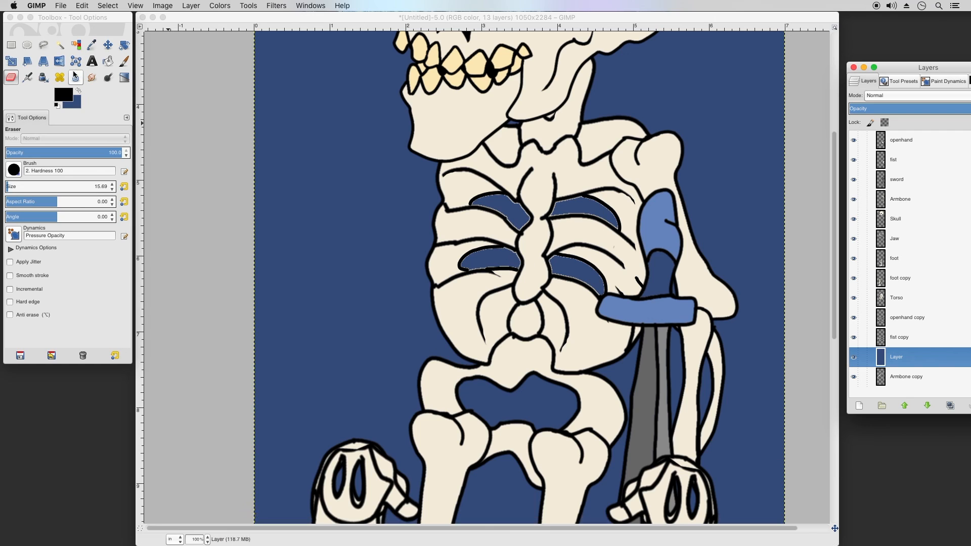
{"action": "left_click", "coordinate": [44, 77]}
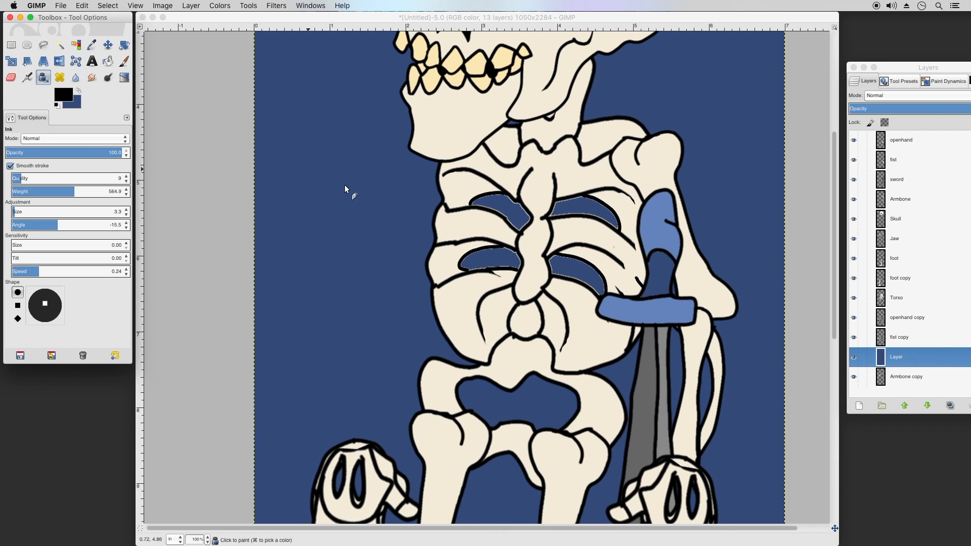
{"action": "left_click", "coordinate": [11, 77]}
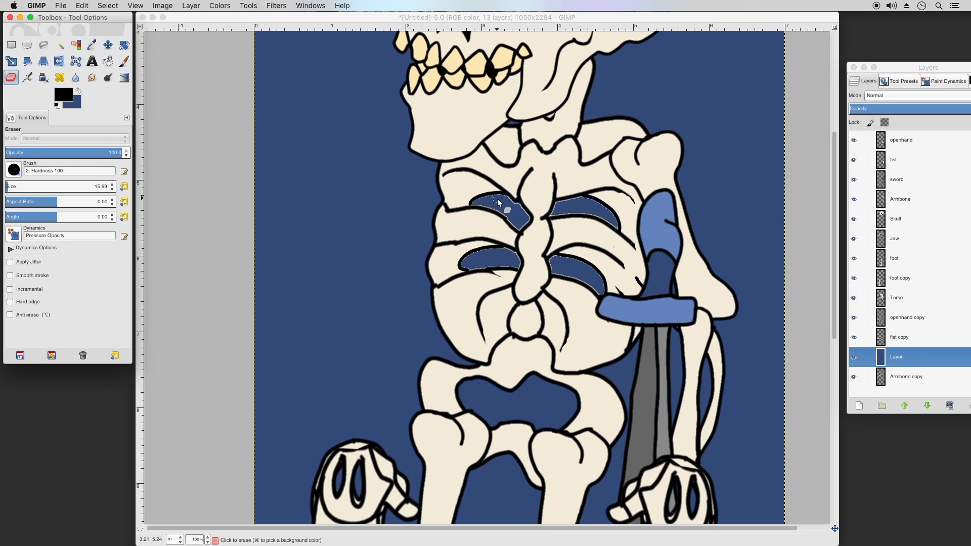
{"action": "left_click_drag", "start_coordinate": [500, 203], "coordinate": [489, 202]}
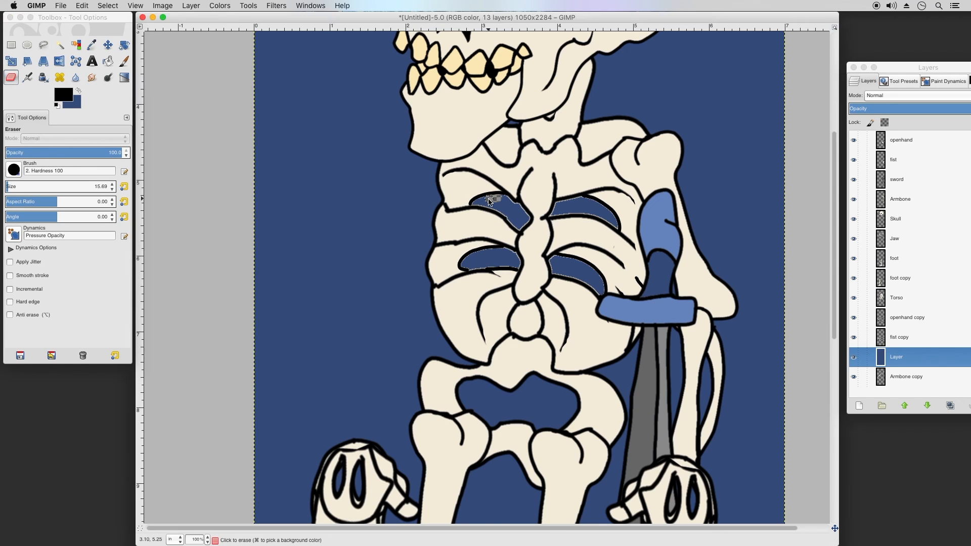
{"action": "left_click", "coordinate": [82, 6]}
{"action": "left_click", "coordinate": [96, 18]}
Erase the light fringe along the Torso layer's rib gaps with a 10.69 size eraser and smudge the nearby rib outline.
{"action": "left_click", "coordinate": [892, 299]}
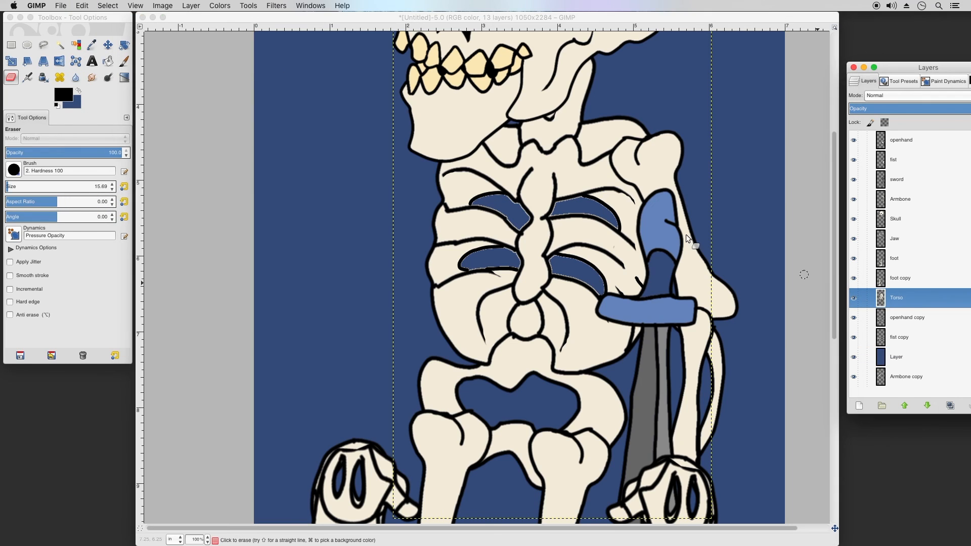
{"action": "left_click", "coordinate": [112, 190]}
{"action": "left_click", "coordinate": [112, 190]}
{"action": "left_click", "coordinate": [112, 190]}
{"action": "left_click", "coordinate": [112, 189]}
{"action": "left_click", "coordinate": [478, 202]}
{"action": "left_click_drag", "start_coordinate": [475, 206], "coordinate": [514, 206]}
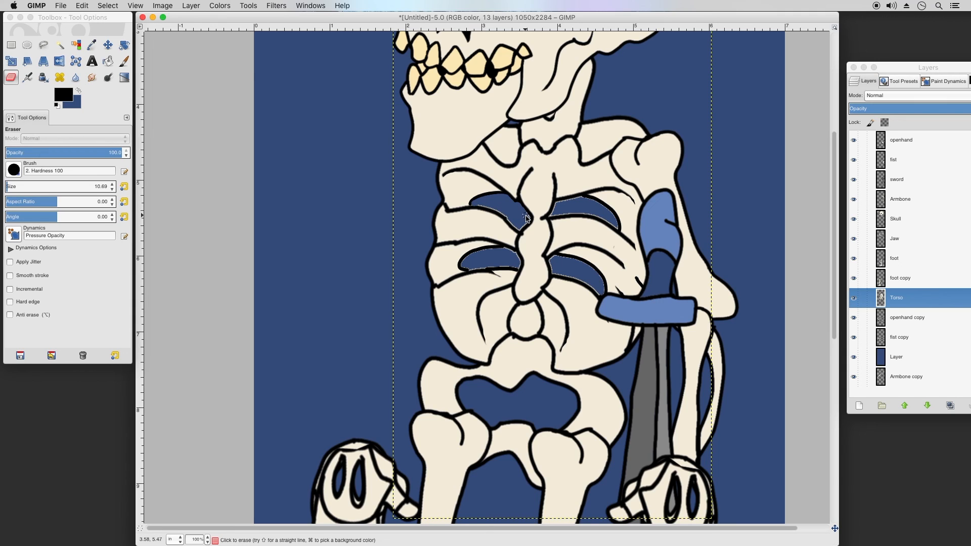
{"action": "left_click_drag", "start_coordinate": [526, 220], "coordinate": [524, 225]}
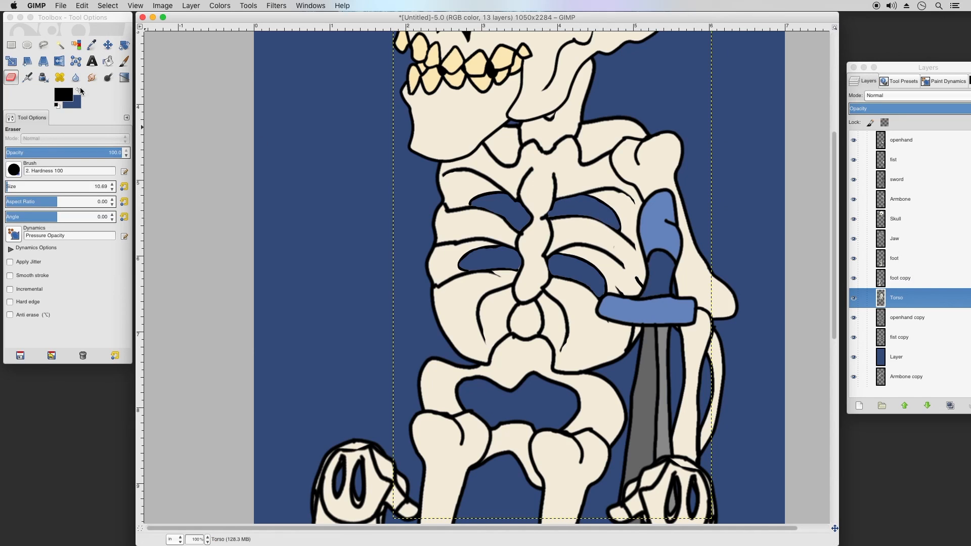
{"action": "left_click", "coordinate": [91, 78]}
{"action": "left_click", "coordinate": [607, 242]}
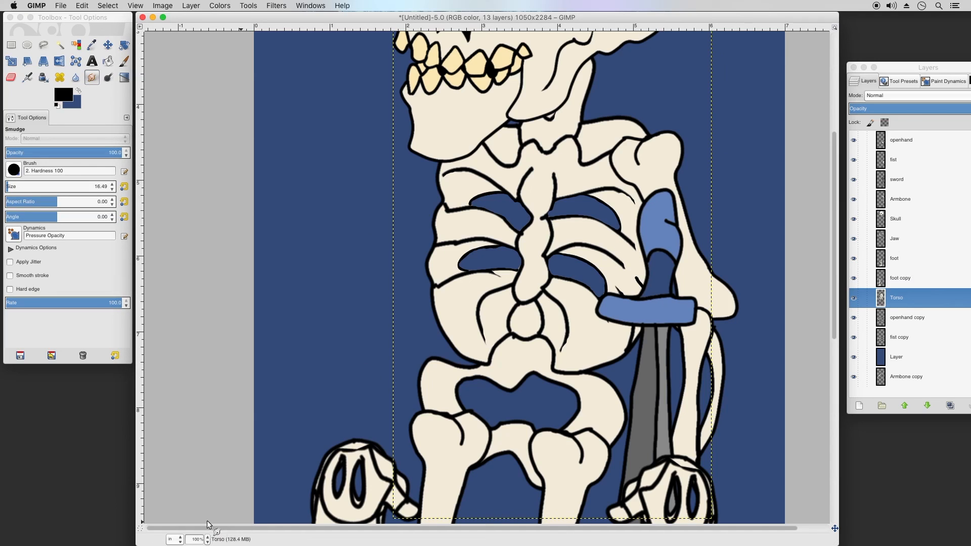
Delete the solid blue backdrop layer above Armbone copy.
{"action": "left_click", "coordinate": [208, 539]}
{"action": "left_click", "coordinate": [200, 499]}
{"action": "left_click", "coordinate": [208, 540]}
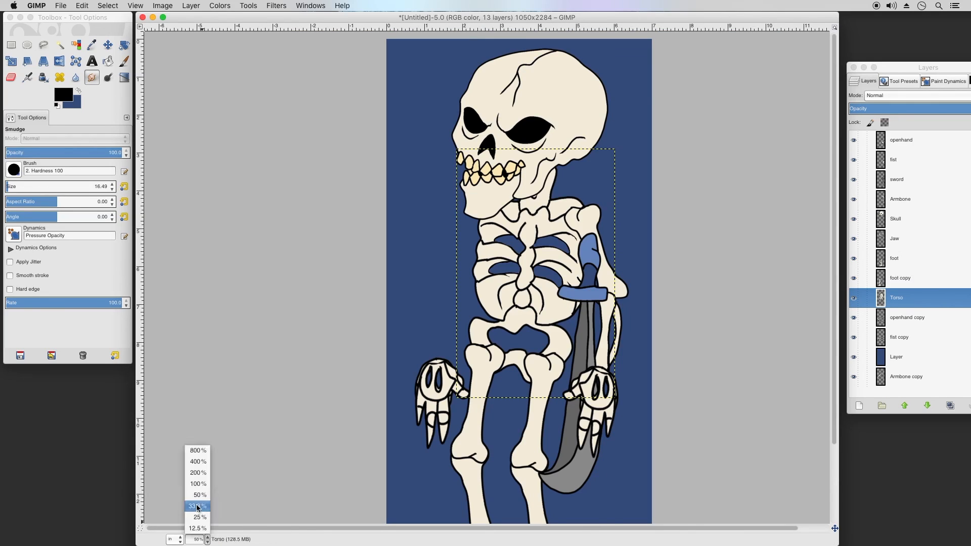
{"action": "left_click", "coordinate": [198, 507]}
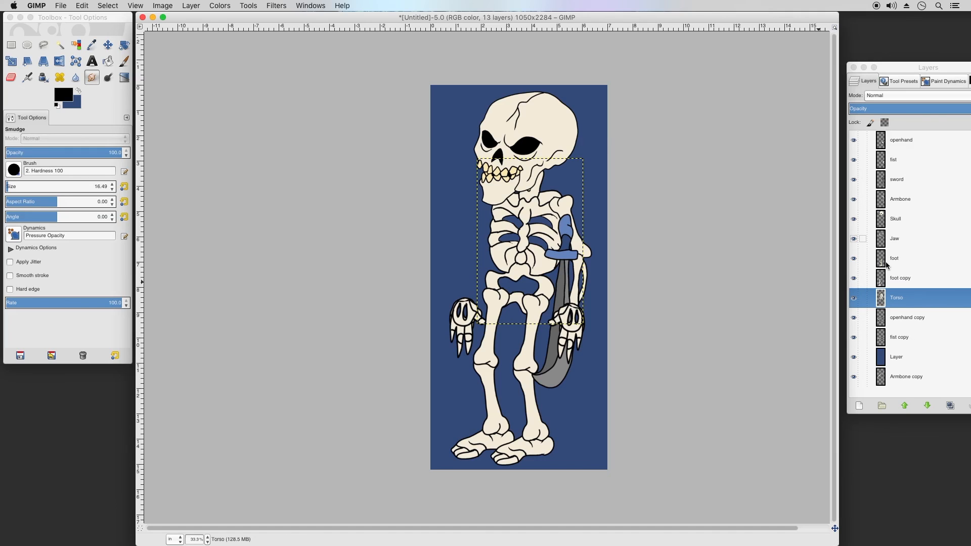
{"action": "left_click", "coordinate": [898, 360]}
{"action": "left_click", "coordinate": [899, 360]}
{"action": "right_click", "coordinate": [893, 360]}
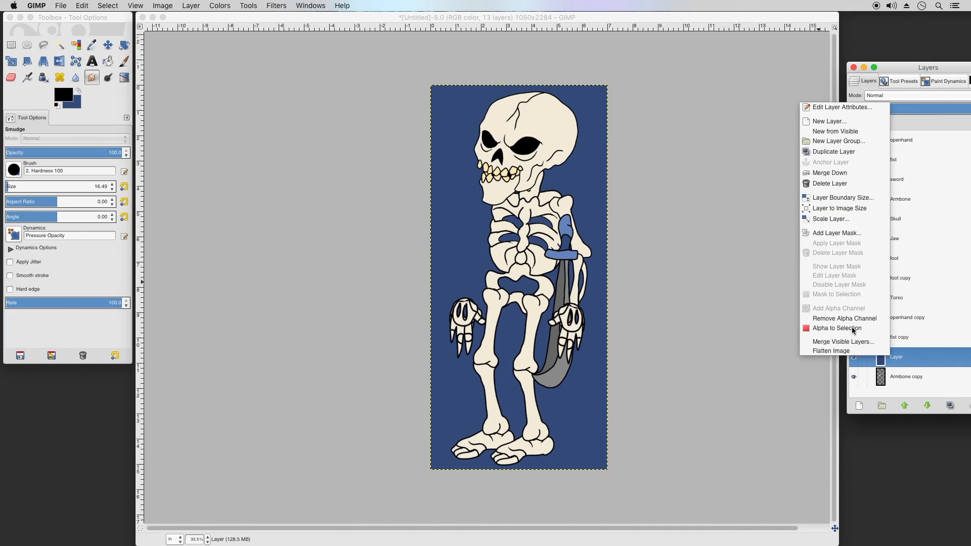
{"action": "left_click", "coordinate": [844, 184]}
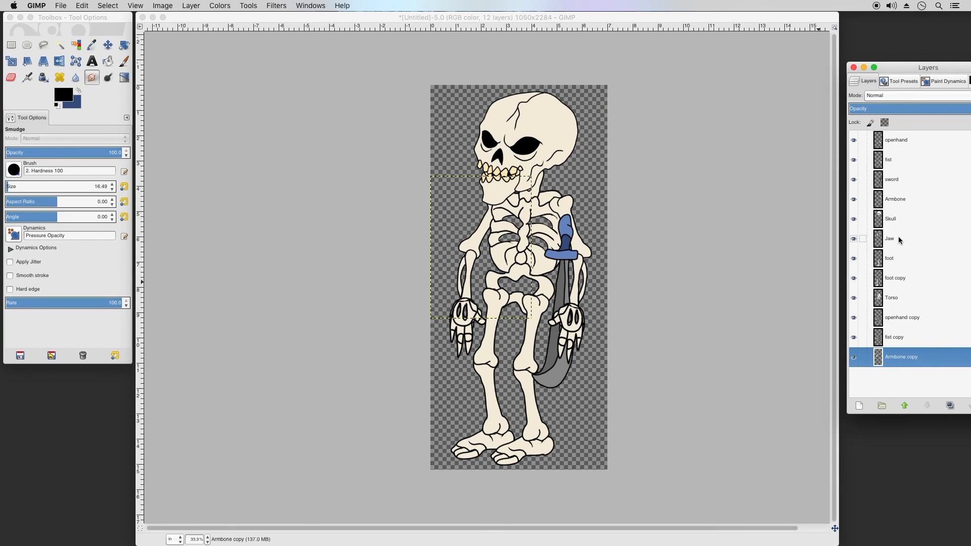
Select the Torso layer and export the image to SkeletonMan.psd.
{"action": "left_click", "coordinate": [908, 302]}
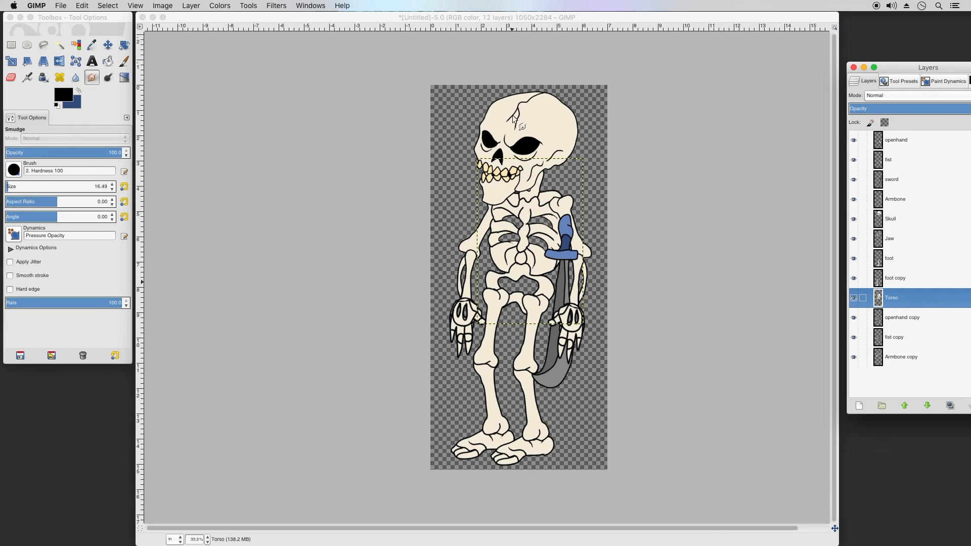
{"action": "left_click", "coordinate": [57, 6]}
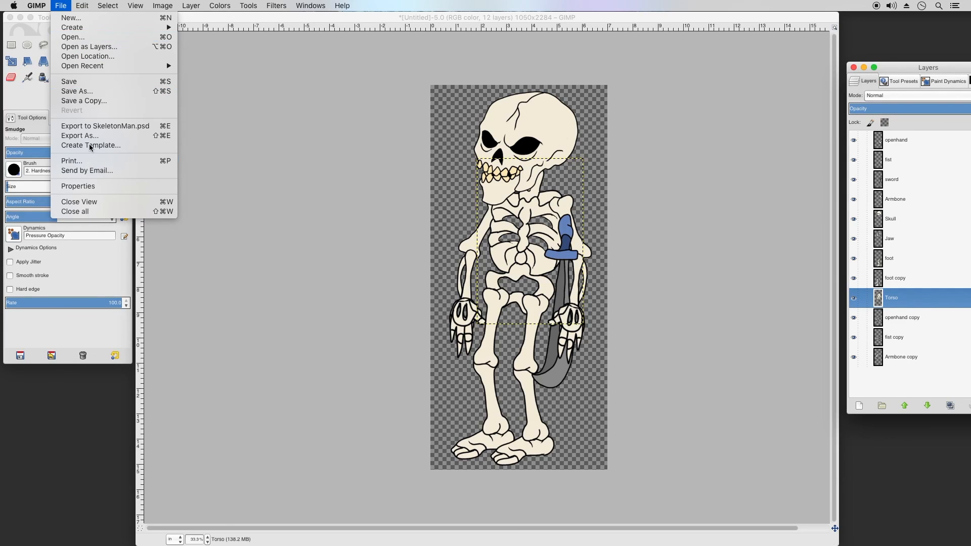
{"action": "left_click", "coordinate": [94, 127]}
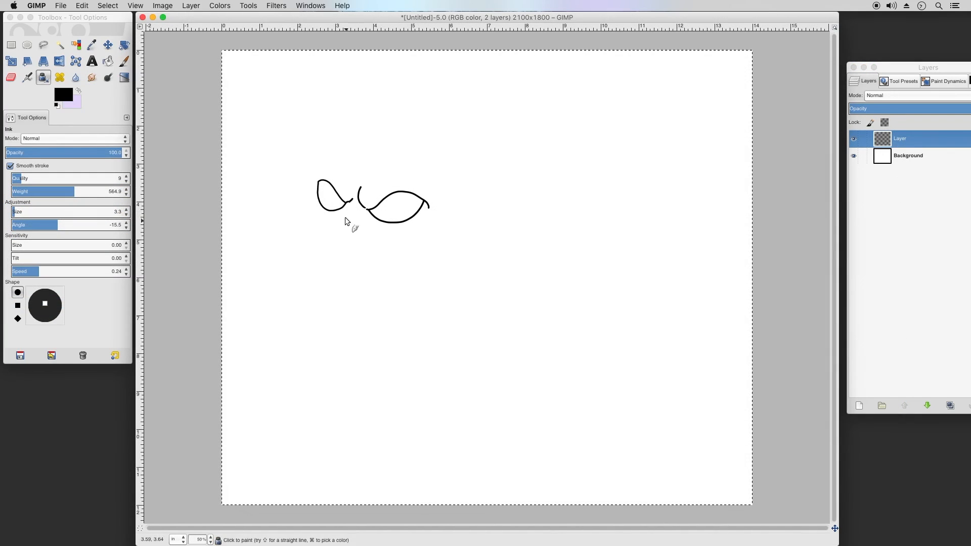
Ink the skull's outline, under-eye lines, nose, teeth and forehead crack, plus the separate lower jaw beneath it.
{"action": "left_click_drag", "start_coordinate": [375, 227], "coordinate": [420, 218]}
{"action": "left_click_drag", "start_coordinate": [309, 235], "coordinate": [393, 251]}
{"action": "left_click_drag", "start_coordinate": [313, 174], "coordinate": [311, 234]}
{"action": "left_click_drag", "start_coordinate": [313, 171], "coordinate": [433, 249]}
{"action": "left_click_drag", "start_coordinate": [388, 253], "coordinate": [433, 249]}
{"action": "left_click_drag", "start_coordinate": [435, 235], "coordinate": [466, 217]}
{"action": "left_click", "coordinate": [11, 77]}
{"action": "left_click", "coordinate": [44, 78]}
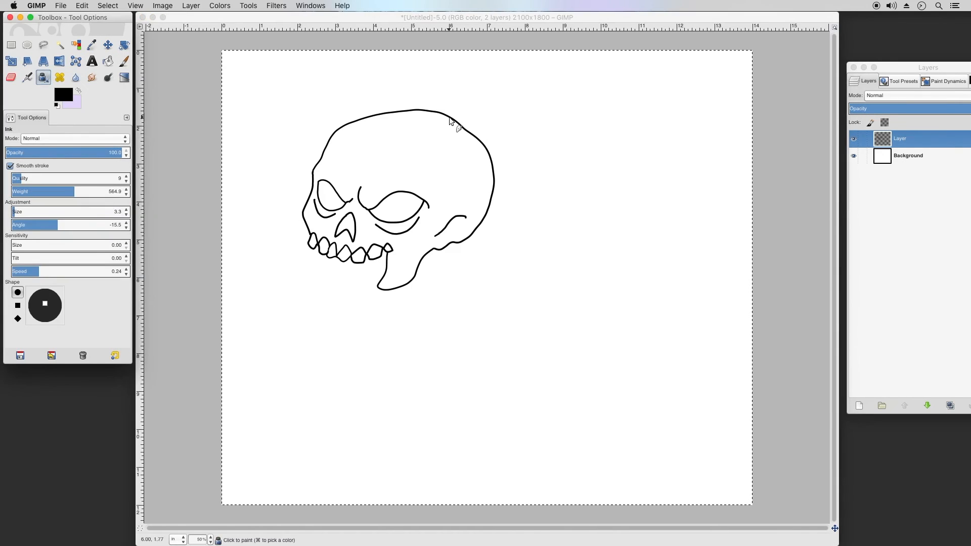
{"action": "left_click_drag", "start_coordinate": [434, 112], "coordinate": [362, 163]}
{"action": "mouse_move", "coordinate": [307, 364]}
{"action": "left_mouse_down"}
{"action": "mouse_move", "coordinate": [376, 335]}
{"action": "mouse_move", "coordinate": [406, 299]}
{"action": "left_mouse_up"}
Fill the eye sockets with black and paint over the light gaps along the larger socket's edge.
{"action": "left_click", "coordinate": [108, 61]}
{"action": "left_click", "coordinate": [329, 196]}
{"action": "left_click", "coordinate": [397, 208]}
{"action": "left_click", "coordinate": [124, 61]}
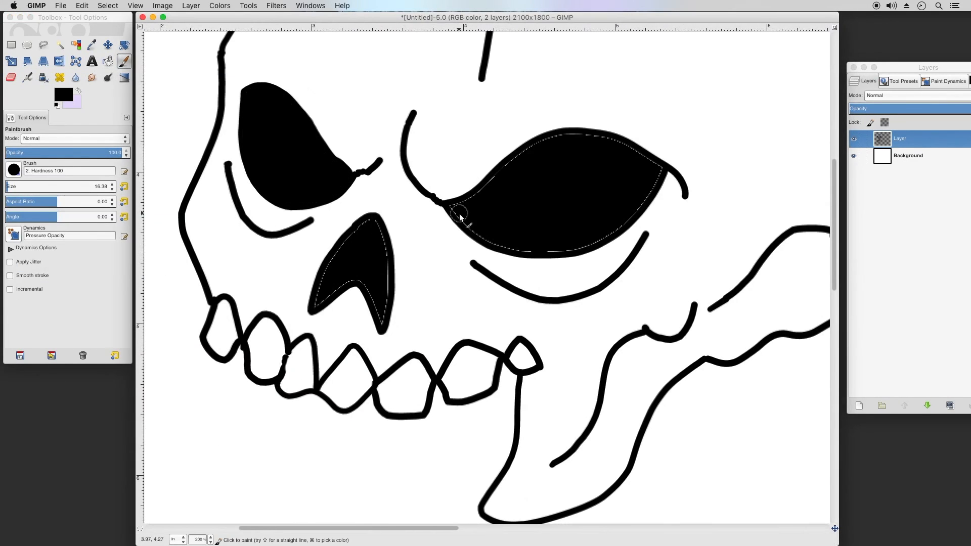
{"action": "left_click_drag", "start_coordinate": [459, 214], "coordinate": [662, 172]}
Trim the stray ink at the end of the skull's jaw line and beside the smaller eye socket with the Eraser.
{"action": "left_click", "coordinate": [11, 77]}
{"action": "left_click_drag", "start_coordinate": [563, 466], "coordinate": [550, 458]}
{"action": "left_click_drag", "start_coordinate": [226, 161], "coordinate": [229, 187]}
Ink the torso beside the skull, with neck, shoulders, ribs, spine and pelvis.
{"action": "key", "text": "minus"}
{"action": "key", "text": "minus"}
{"action": "left_click", "coordinate": [124, 61]}
{"action": "scroll", "coordinate": [516, 230], "scroll_direction": "down", "scroll_amount": 5}
{"action": "key", "text": "minus"}
{"action": "key", "text": "minus"}
{"action": "left_click", "coordinate": [44, 77]}
{"action": "mouse_move", "coordinate": [570, 133]}
{"action": "left_mouse_down"}
{"action": "mouse_move", "coordinate": [606, 114]}
{"action": "mouse_move", "coordinate": [599, 138]}
{"action": "left_mouse_up"}
{"action": "left_click_drag", "start_coordinate": [570, 133], "coordinate": [555, 241]}
{"action": "left_click_drag", "start_coordinate": [601, 131], "coordinate": [588, 245]}
{"action": "mouse_move", "coordinate": [576, 152]}
{"action": "left_mouse_down"}
{"action": "mouse_move", "coordinate": [568, 210]}
{"action": "mouse_move", "coordinate": [630, 167]}
{"action": "left_mouse_up"}
{"action": "mouse_move", "coordinate": [567, 212]}
{"action": "left_mouse_down"}
{"action": "mouse_move", "coordinate": [580, 212]}
{"action": "mouse_move", "coordinate": [602, 245]}
{"action": "left_mouse_up"}
{"action": "left_click_drag", "start_coordinate": [540, 249], "coordinate": [540, 251]}
{"action": "left_click_drag", "start_coordinate": [586, 109], "coordinate": [589, 129]}
Ink the long limb bone beside the torso, and the forearm with its open hand below it.
{"action": "left_click_drag", "start_coordinate": [698, 95], "coordinate": [691, 209]}
{"action": "left_click_drag", "start_coordinate": [698, 95], "coordinate": [691, 209]}
{"action": "left_click_drag", "start_coordinate": [708, 100], "coordinate": [699, 112]}
{"action": "left_click_drag", "start_coordinate": [676, 260], "coordinate": [683, 335]}
{"action": "left_click_drag", "start_coordinate": [692, 254], "coordinate": [684, 334]}
{"action": "mouse_move", "coordinate": [665, 339]}
{"action": "left_mouse_down"}
{"action": "mouse_move", "coordinate": [684, 345]}
{"action": "mouse_move", "coordinate": [670, 346]}
{"action": "left_mouse_up"}
Ink the foot and the fist below the torso, and the curved sword beside the skull.
{"action": "left_click_drag", "start_coordinate": [556, 428], "coordinate": [506, 458]}
{"action": "mouse_move", "coordinate": [585, 429]}
{"action": "left_mouse_down"}
{"action": "mouse_move", "coordinate": [583, 457]}
{"action": "mouse_move", "coordinate": [558, 457]}
{"action": "mouse_move", "coordinate": [581, 424]}
{"action": "left_mouse_up"}
{"action": "left_click_drag", "start_coordinate": [689, 433], "coordinate": [722, 451]}
{"action": "mouse_move", "coordinate": [252, 73]}
{"action": "left_mouse_down"}
{"action": "mouse_move", "coordinate": [249, 110]}
{"action": "mouse_move", "coordinate": [265, 111]}
{"action": "left_mouse_up"}
{"action": "left_click_drag", "start_coordinate": [250, 126], "coordinate": [305, 297]}
Duplicate the line-art layer and fill the bones on the original layer with the cream color f4eede.
{"action": "left_click", "coordinate": [950, 405]}
{"action": "left_click", "coordinate": [900, 156]}
{"action": "left_click", "coordinate": [108, 61]}
{"action": "left_click", "coordinate": [63, 94]}
{"action": "left_click", "coordinate": [339, 163]}
{"action": "left_click", "coordinate": [435, 157]}
Fill the sword's guard and pommel blue and its grip dark blue, and merge the copied line layer into the colored one.
{"action": "left_click", "coordinate": [63, 94]}
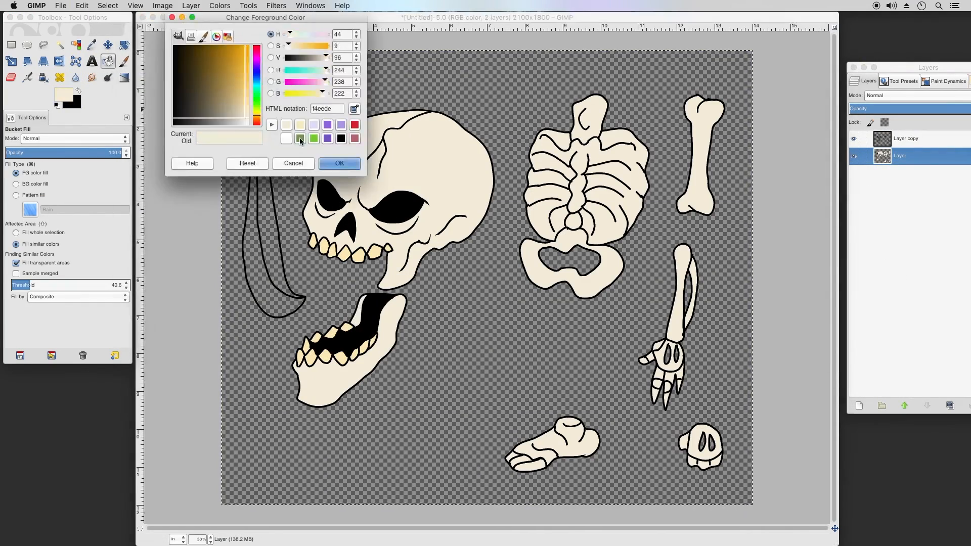
{"action": "left_click", "coordinate": [225, 115]}
{"action": "left_click", "coordinate": [339, 163]}
{"action": "left_click", "coordinate": [261, 118]}
{"action": "left_click", "coordinate": [255, 71]}
{"action": "left_click", "coordinate": [64, 94]}
{"action": "left_click", "coordinate": [256, 101]}
{"action": "right_click", "coordinate": [905, 139]}
{"action": "left_click", "coordinate": [91, 77]}
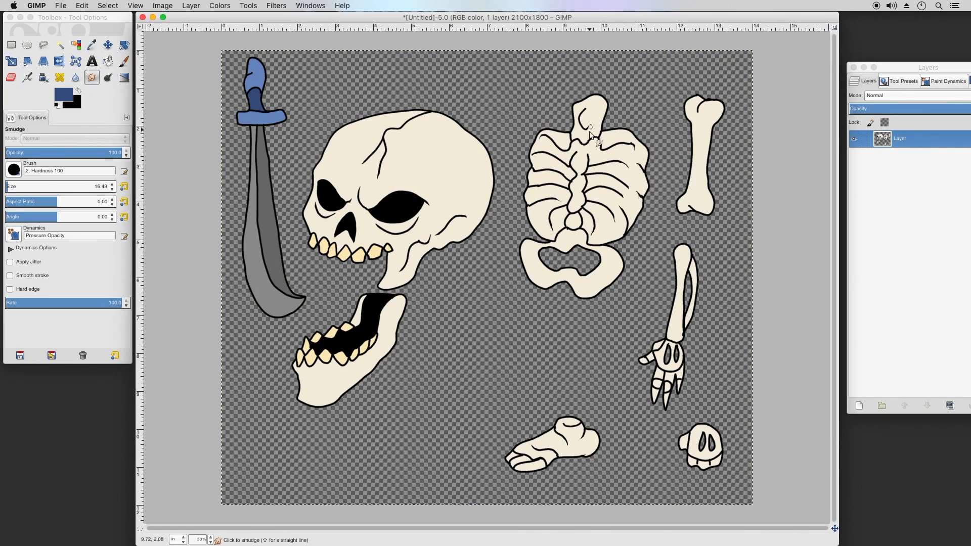
Separate the colored drawing into body-part layers named fist, Forearm, LegArmbone, Torso, sword, Jaw and Skull.
{"action": "left_click", "coordinate": [44, 45]}
{"action": "left_click", "coordinate": [853, 139]}
{"action": "left_click", "coordinate": [854, 139]}
{"action": "left_click", "coordinate": [900, 190]}
{"action": "left_click", "coordinate": [44, 78]}
{"action": "left_click", "coordinate": [79, 91]}
{"action": "left_click", "coordinate": [59, 45]}
{"action": "left_click", "coordinate": [600, 198]}
{"action": "left_click", "coordinate": [44, 45]}
{"action": "left_click", "coordinate": [900, 207]}
{"action": "left_click", "coordinate": [82, 6]}
{"action": "left_click", "coordinate": [97, 71]}
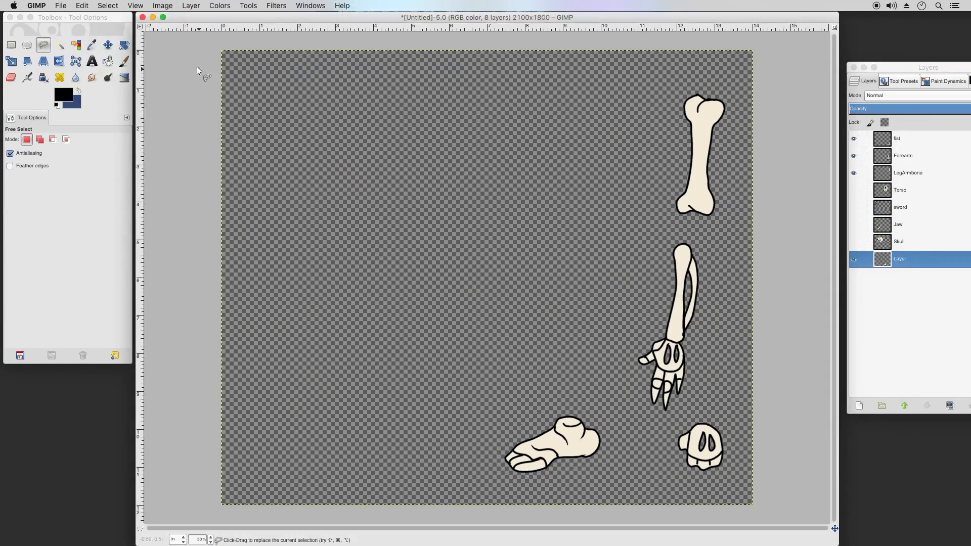
Assemble the upper body by moving the skull and jaw onto the neck and the arm bone to the shoulder.
{"action": "left_click", "coordinate": [107, 45]}
{"action": "left_click", "coordinate": [899, 207]}
{"action": "left_click_drag", "start_coordinate": [400, 172], "coordinate": [584, 53]}
{"action": "left_click", "coordinate": [899, 259]}
{"action": "left_click_drag", "start_coordinate": [349, 379], "coordinate": [553, 139]}
{"action": "left_click", "coordinate": [907, 199]}
{"action": "left_click_drag", "start_coordinate": [701, 238], "coordinate": [643, 275]}
Outline the forearm on the Forearm layer with Free Select and move the arm piece into place.
{"action": "left_click", "coordinate": [44, 45]}
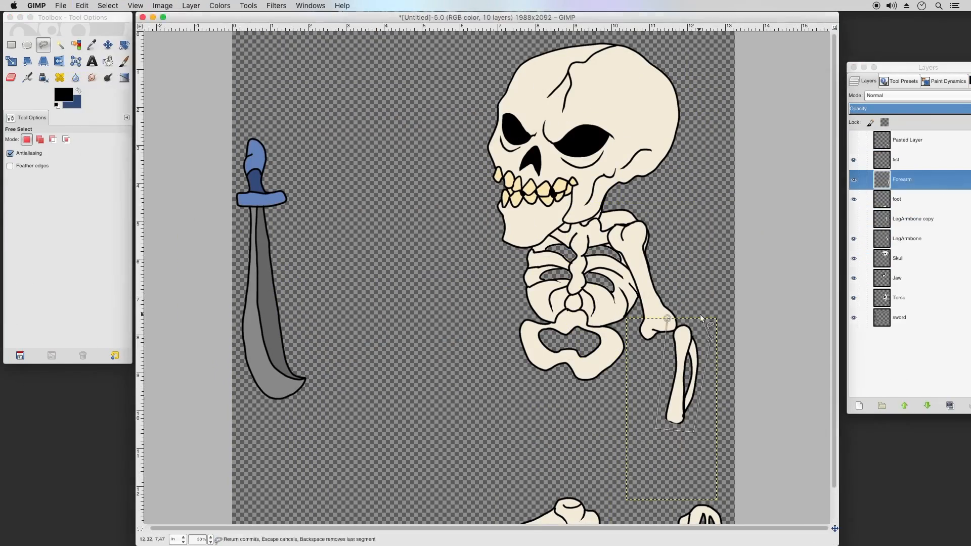
{"action": "left_click", "coordinate": [108, 45]}
{"action": "left_click", "coordinate": [896, 179]}
{"action": "left_click_drag", "start_coordinate": [756, 450], "coordinate": [700, 355]}
Move the limb bone from the shoulder down to the pelvis as a thigh bone and duplicate its layer.
{"action": "left_click", "coordinate": [908, 140]}
{"action": "double_click", "coordinate": [882, 239]}
{"action": "key", "text": "Return"}
{"action": "left_click_drag", "start_coordinate": [657, 253], "coordinate": [607, 394]}
{"action": "left_click", "coordinate": [950, 405]}
Scale, rotate and position the limb layers to fit the arms and legs to the torso.
{"action": "scroll", "coordinate": [606, 394], "scroll_direction": "down", "scroll_amount": 3}
{"action": "left_click", "coordinate": [882, 239]}
{"action": "left_click", "coordinate": [898, 278]}
{"action": "left_click", "coordinate": [11, 61]}
{"action": "left_click", "coordinate": [304, 93]}
{"action": "left_click", "coordinate": [108, 45]}
{"action": "left_click", "coordinate": [897, 297]}
{"action": "left_click", "coordinate": [900, 180]}
{"action": "left_click", "coordinate": [12, 61]}
{"action": "left_click", "coordinate": [108, 45]}
{"action": "left_click", "coordinate": [124, 45]}
{"action": "left_click", "coordinate": [107, 46]}
Duplicate the limb layer, adjust its place in the layer stack and nudge it slightly.
{"action": "left_click", "coordinate": [906, 200]}
{"action": "left_click", "coordinate": [950, 406]}
{"action": "left_click", "coordinate": [927, 406]}
{"action": "left_click", "coordinate": [904, 406]}
{"action": "left_click_drag", "start_coordinate": [505, 317], "coordinate": [503, 313]}
Place the sword over the torso beside the near arm and raise its layer in the stack.
{"action": "left_click", "coordinate": [893, 160]}
{"action": "left_click", "coordinate": [899, 318]}
{"action": "left_click", "coordinate": [897, 357]}
{"action": "left_click_drag", "start_coordinate": [364, 252], "coordinate": [530, 306]}
{"action": "left_click", "coordinate": [904, 405]}
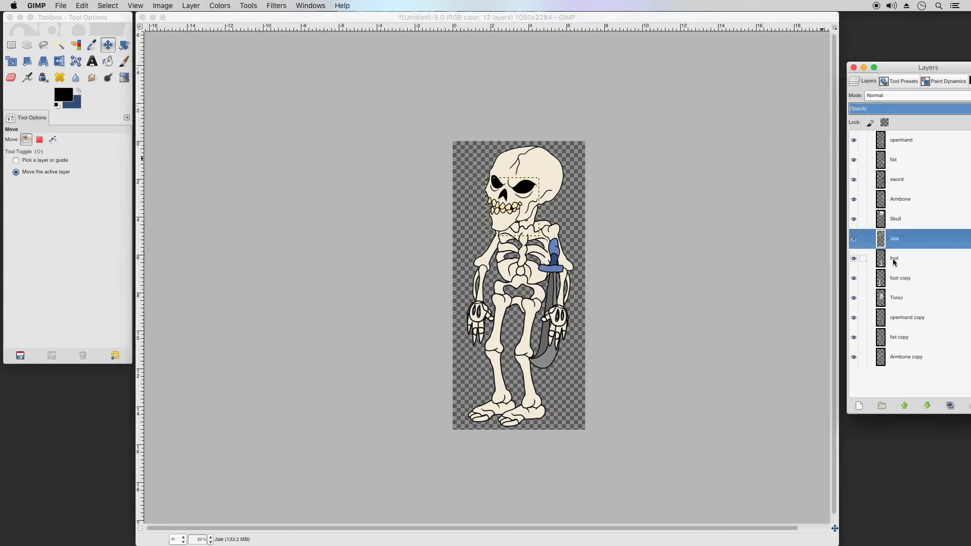
Add a new layer and set up the Torso layer for erasing.
{"action": "left_click", "coordinate": [859, 405]}
{"action": "left_click", "coordinate": [11, 77]}
{"action": "left_click", "coordinate": [897, 297]}
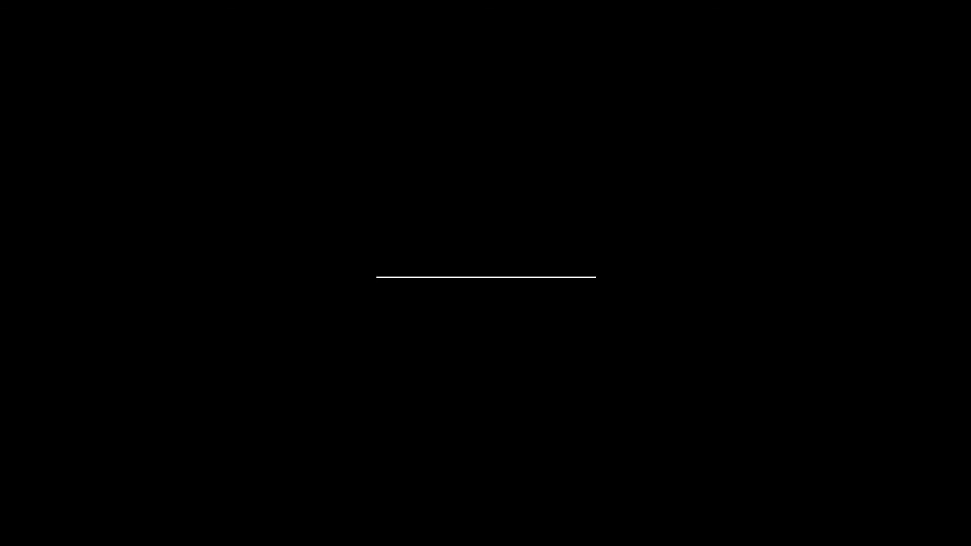